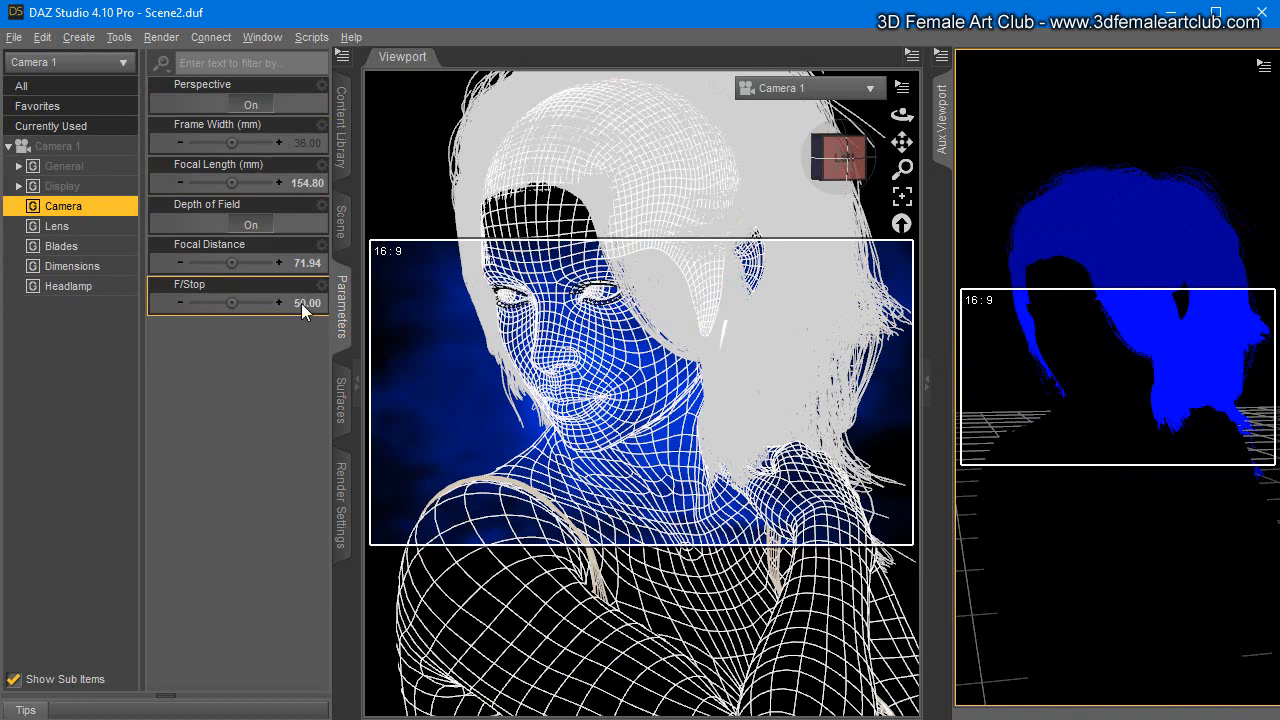
Step: Set Camera 1's F/Stop to 100
click(302, 303)
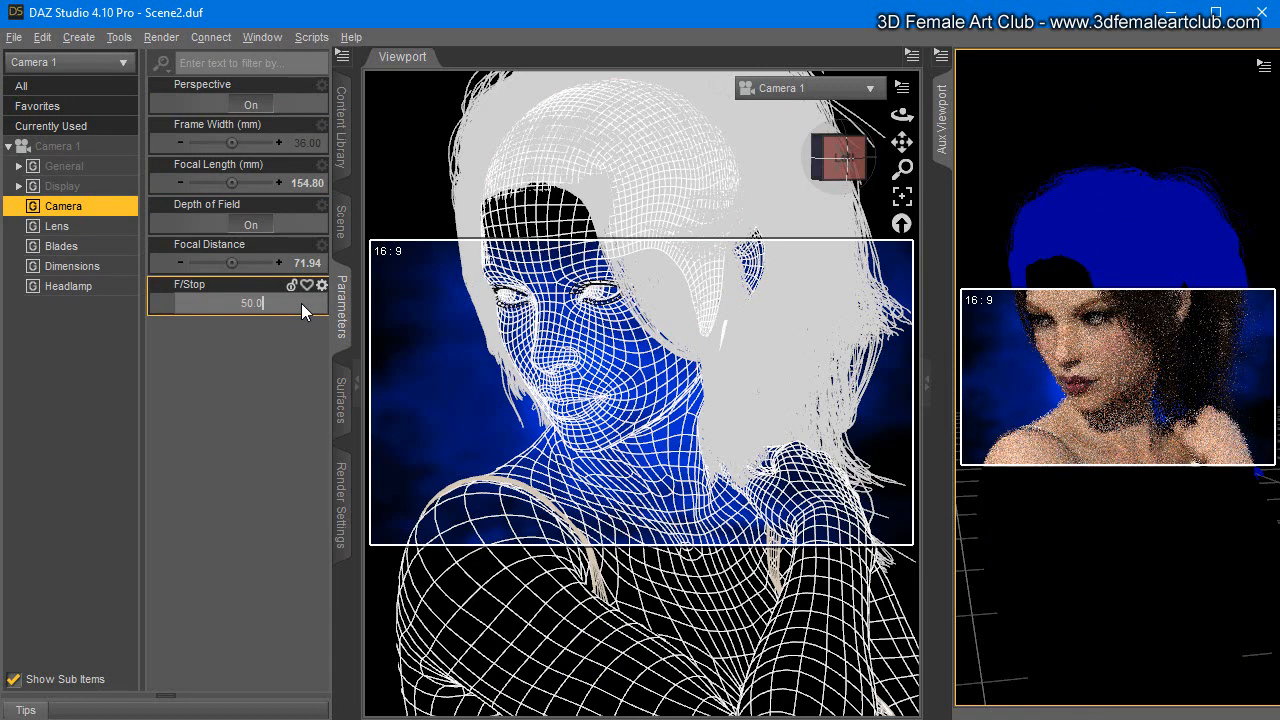
key(BackSpace)
key(BackSpace)
key(BackSpace)
key(BackSpace)
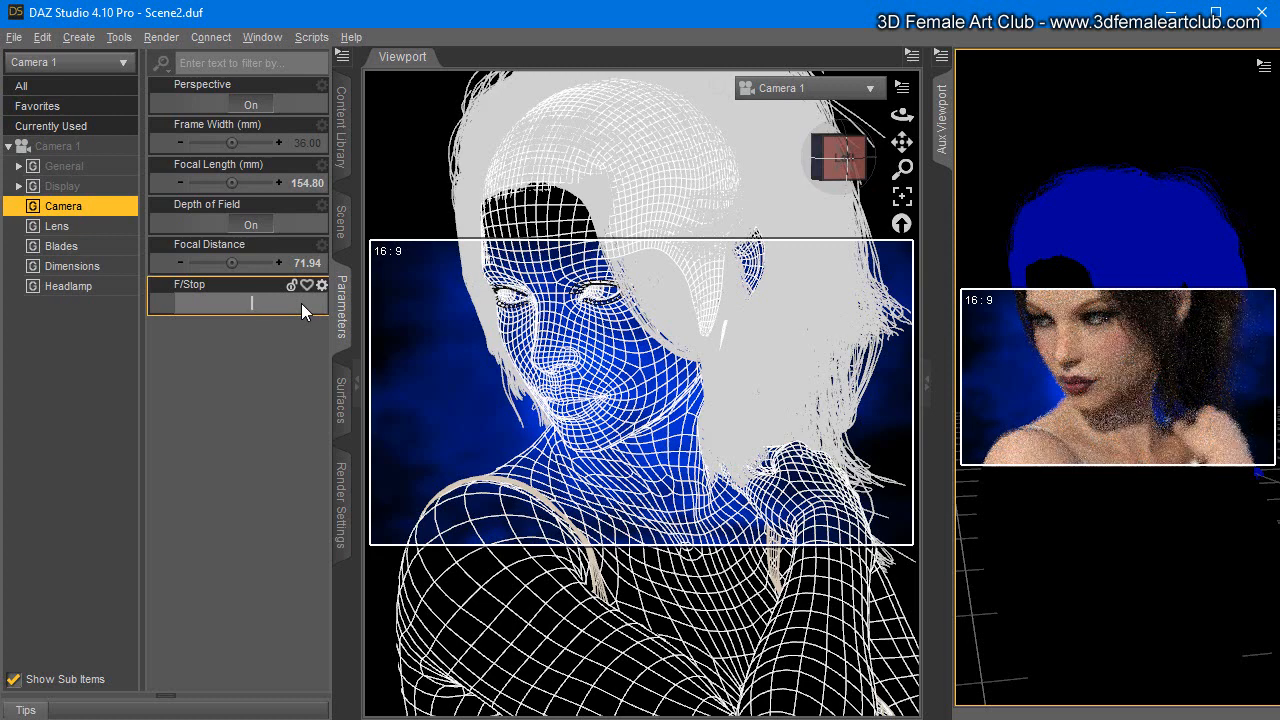
text(100)
key(Return)
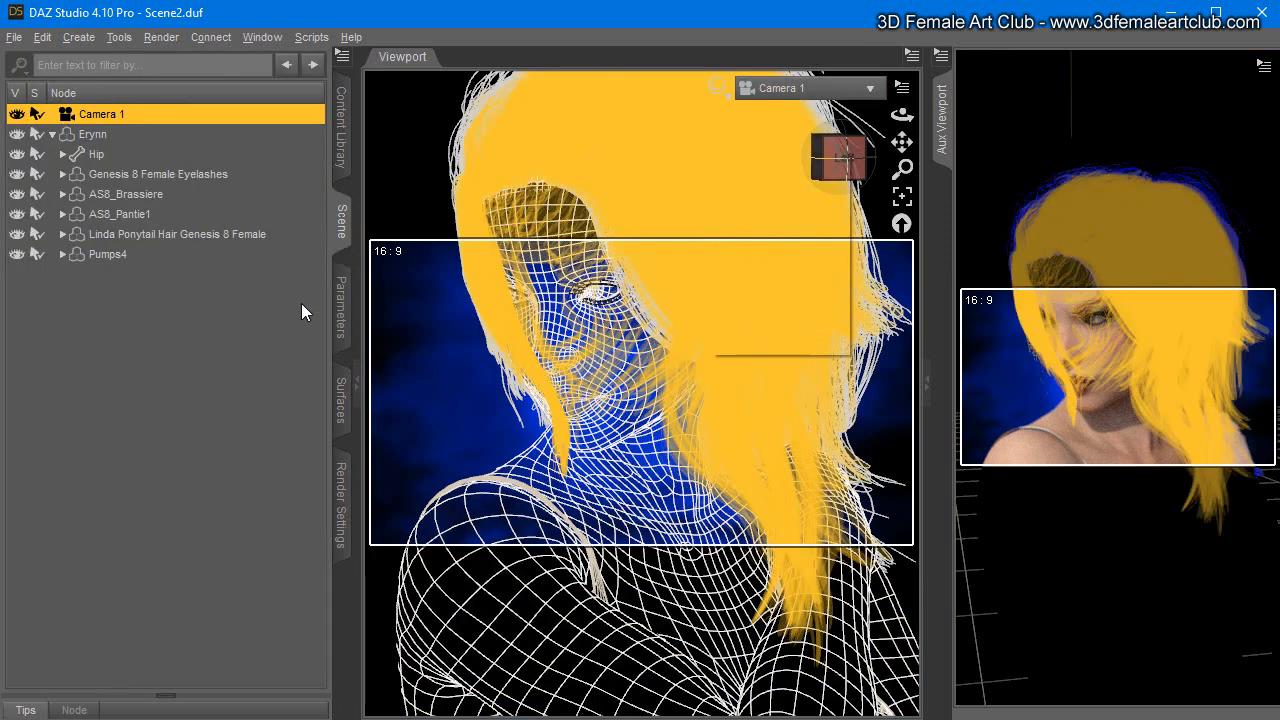
Step: Adjust Camera 1's focal distance to 72.57 while in the Top View, and return the viewport to Camera 1
key(Down)
key(Down)
key(Return)
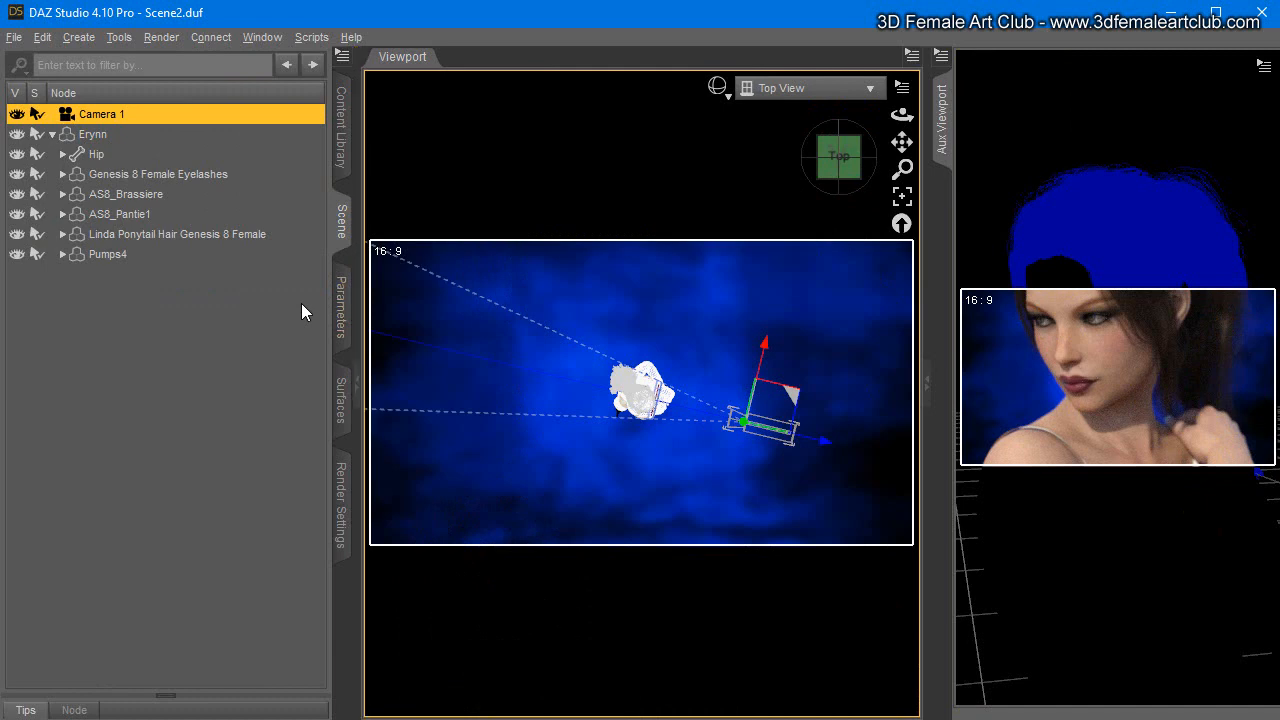
drag(902, 169, 902, 225)
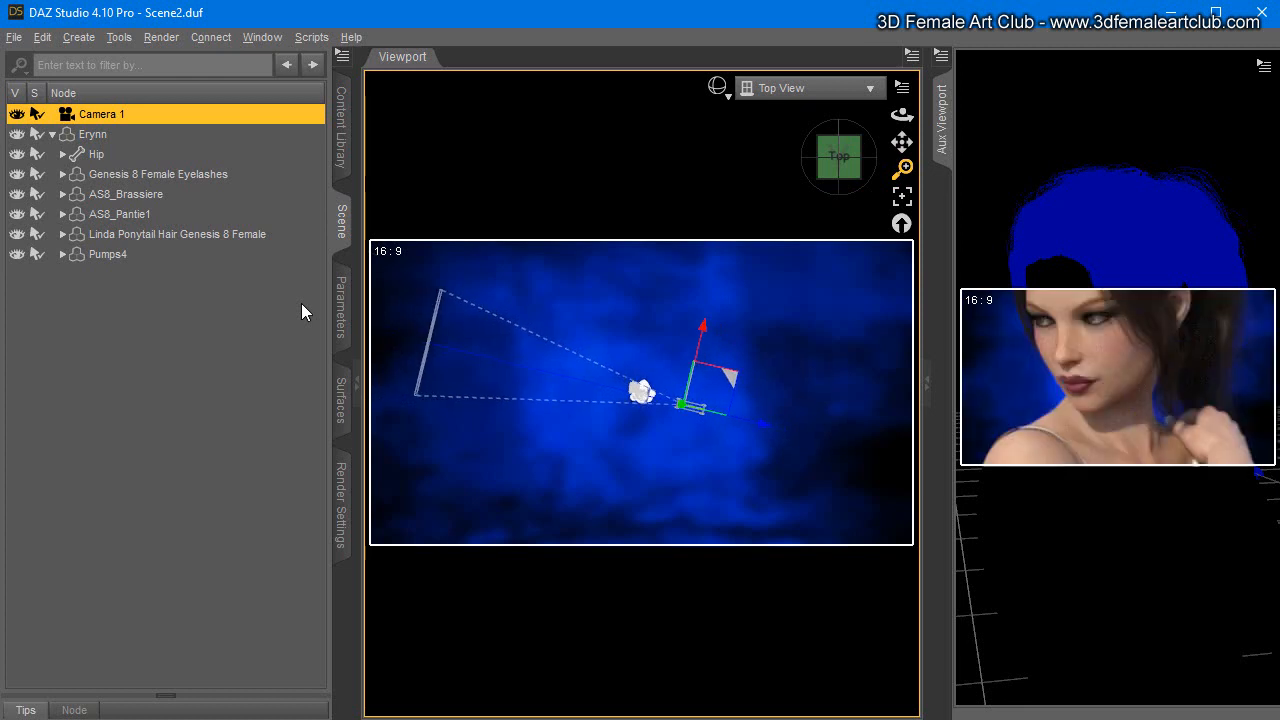
click(341, 306)
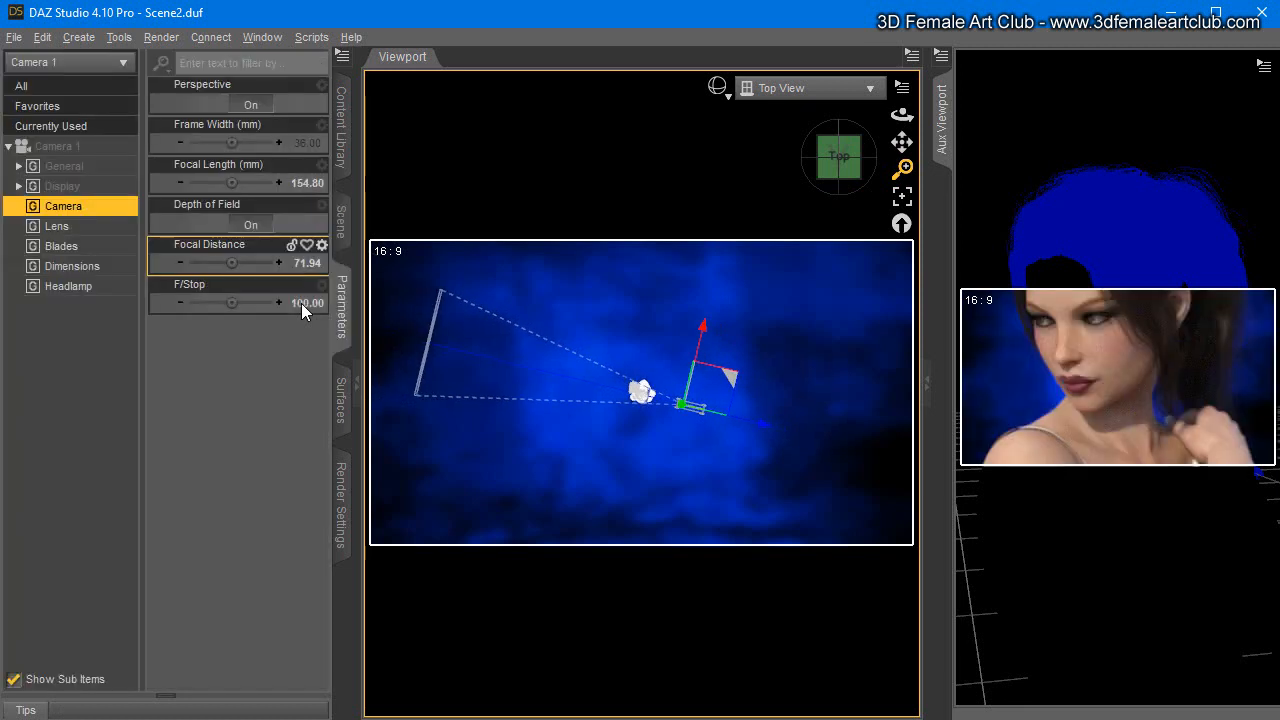
mouse_move(231, 262)
mouse_down()
mouse_move(204, 262)
mouse_move(256, 262)
mouse_move(232, 262)
mouse_up()
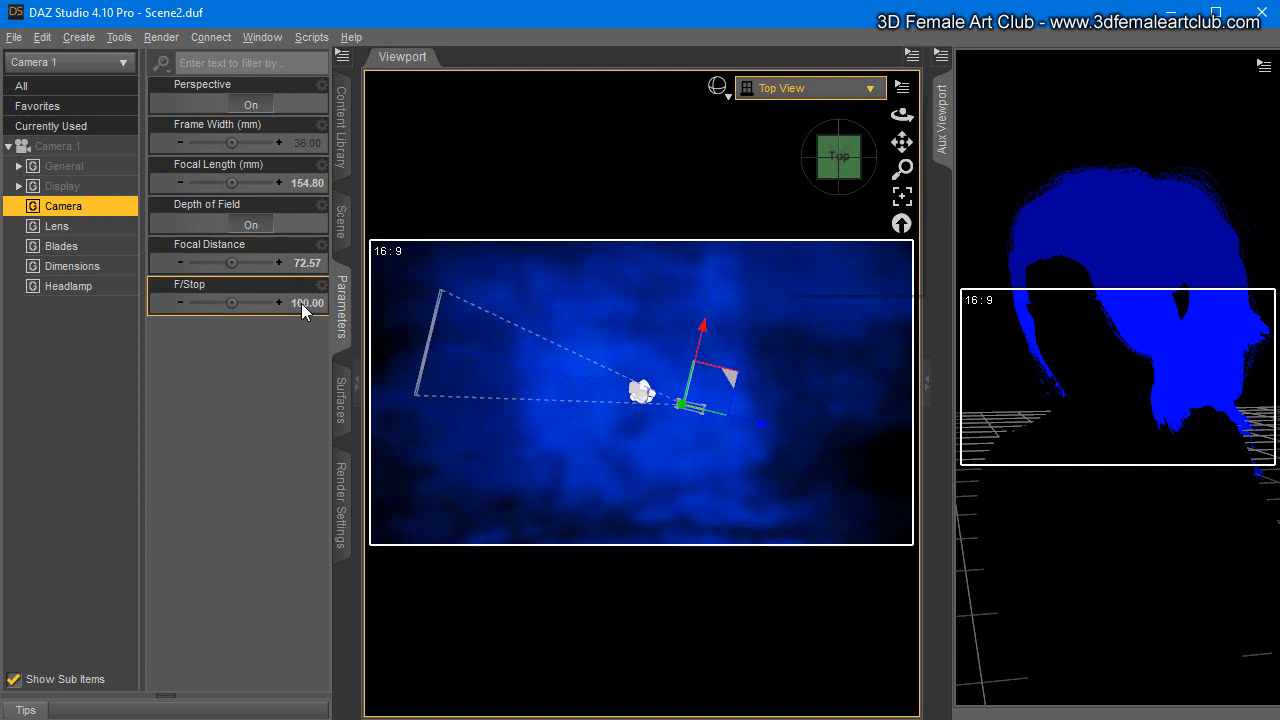
click(810, 88)
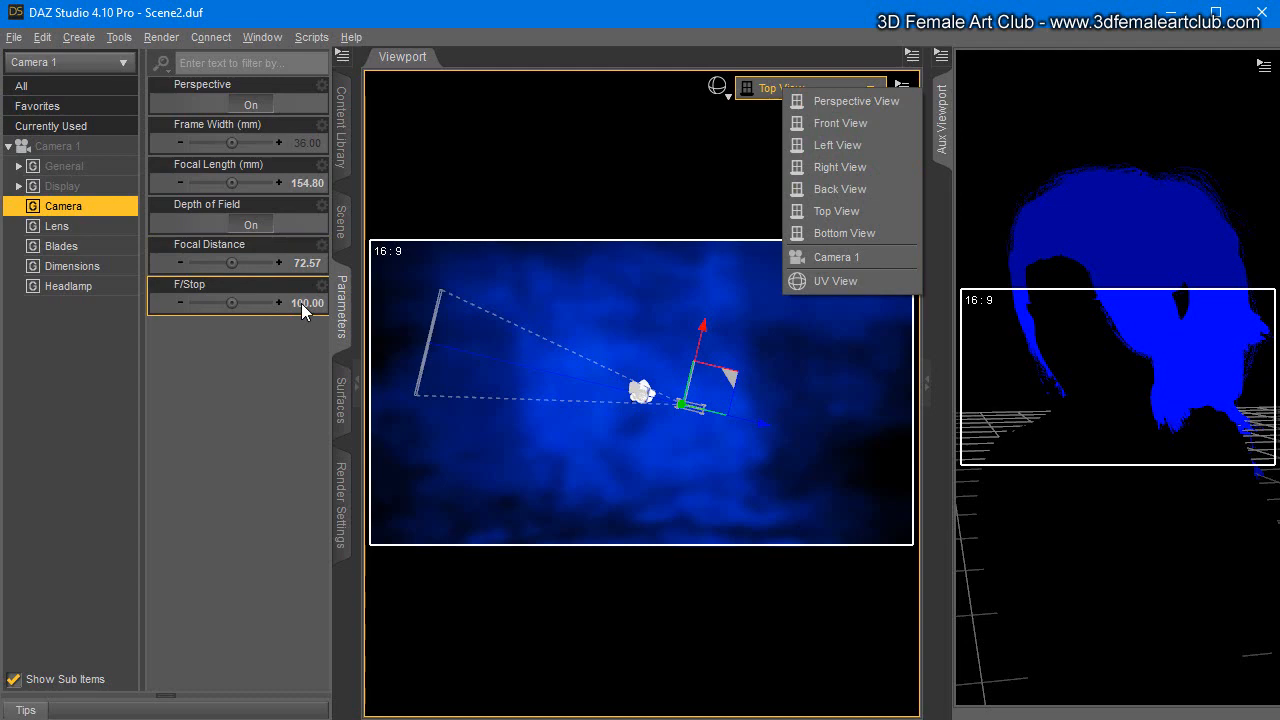
click(836, 257)
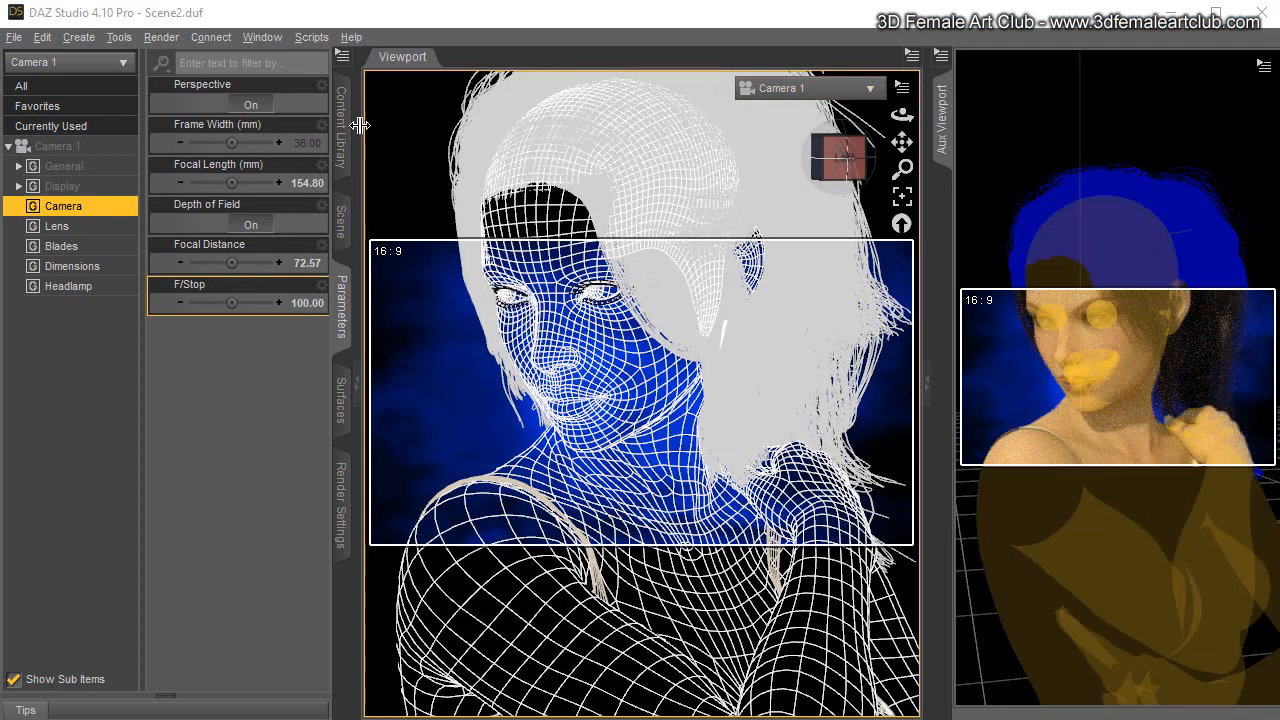
Step: Browse the content library to the Iray folder of the Dreamlight light presets
click(343, 158)
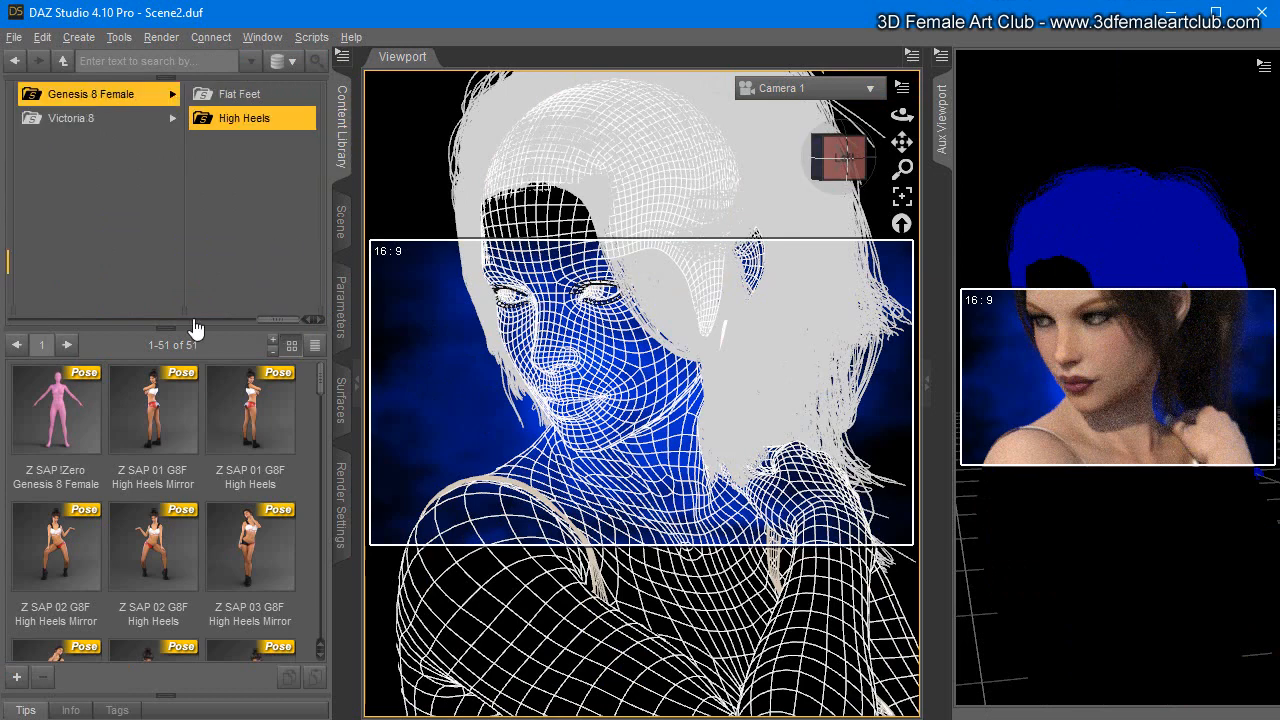
drag(276, 320, 86, 340)
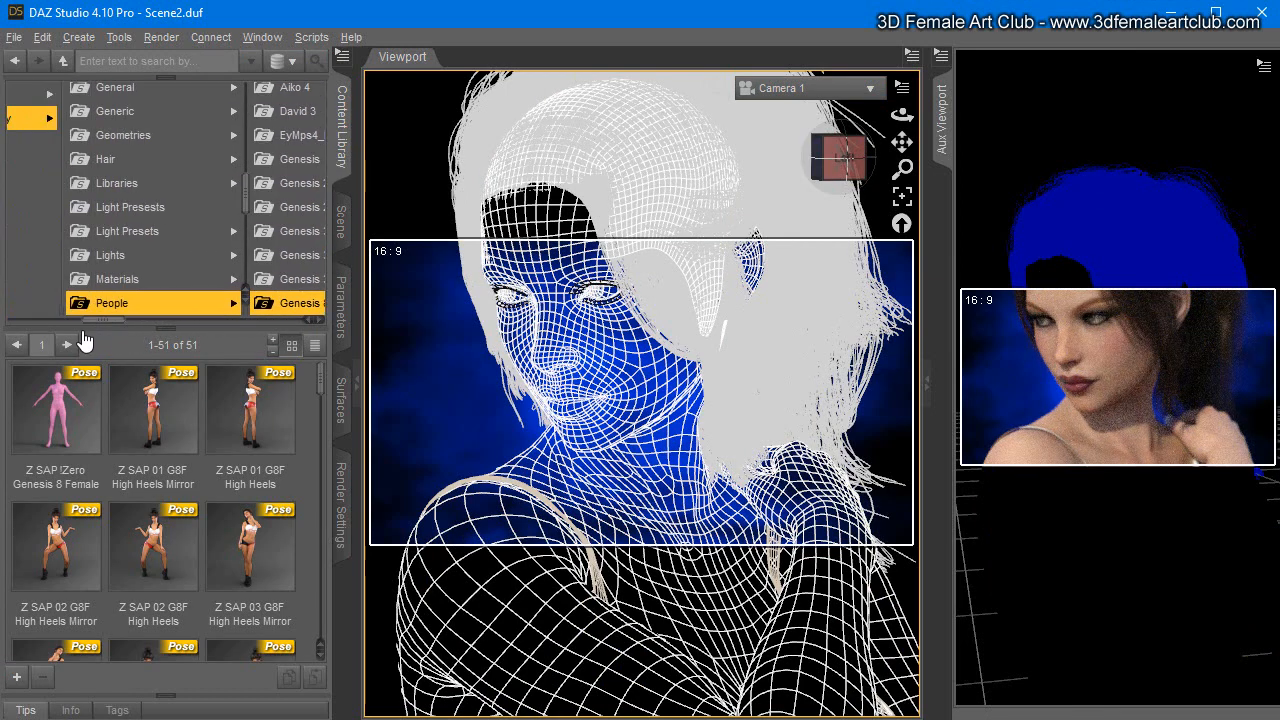
click(235, 231)
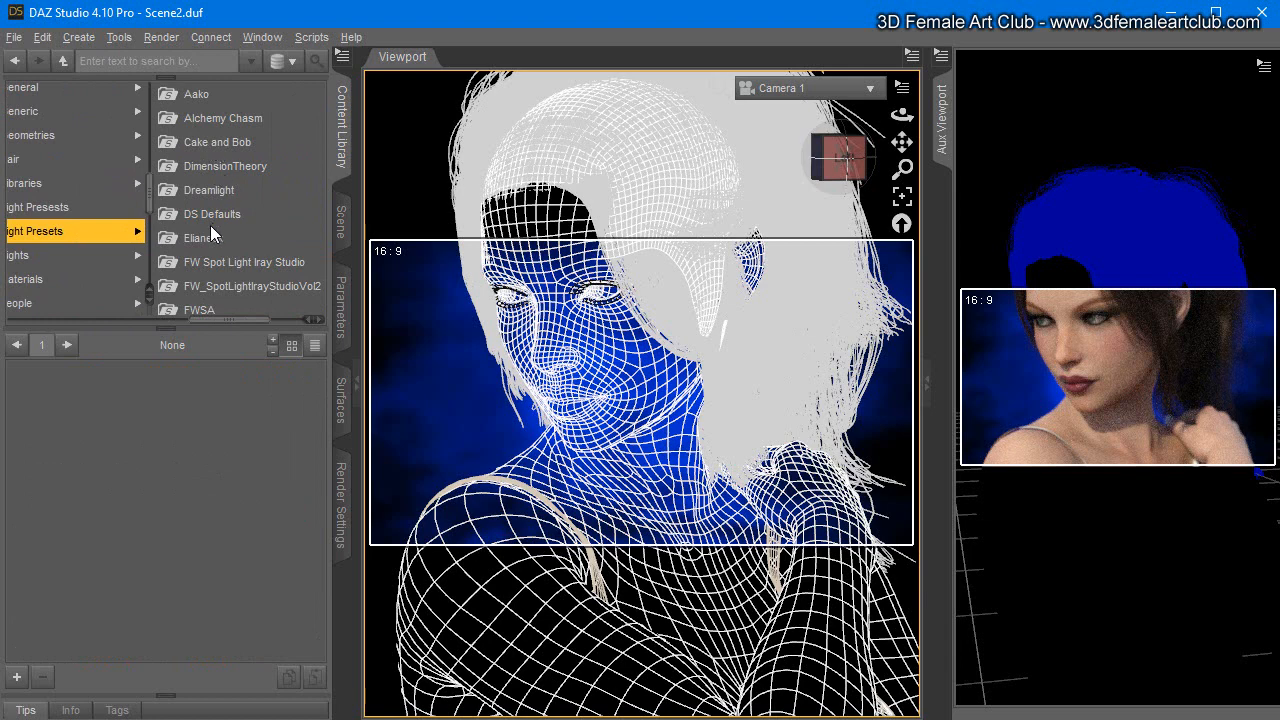
click(209, 190)
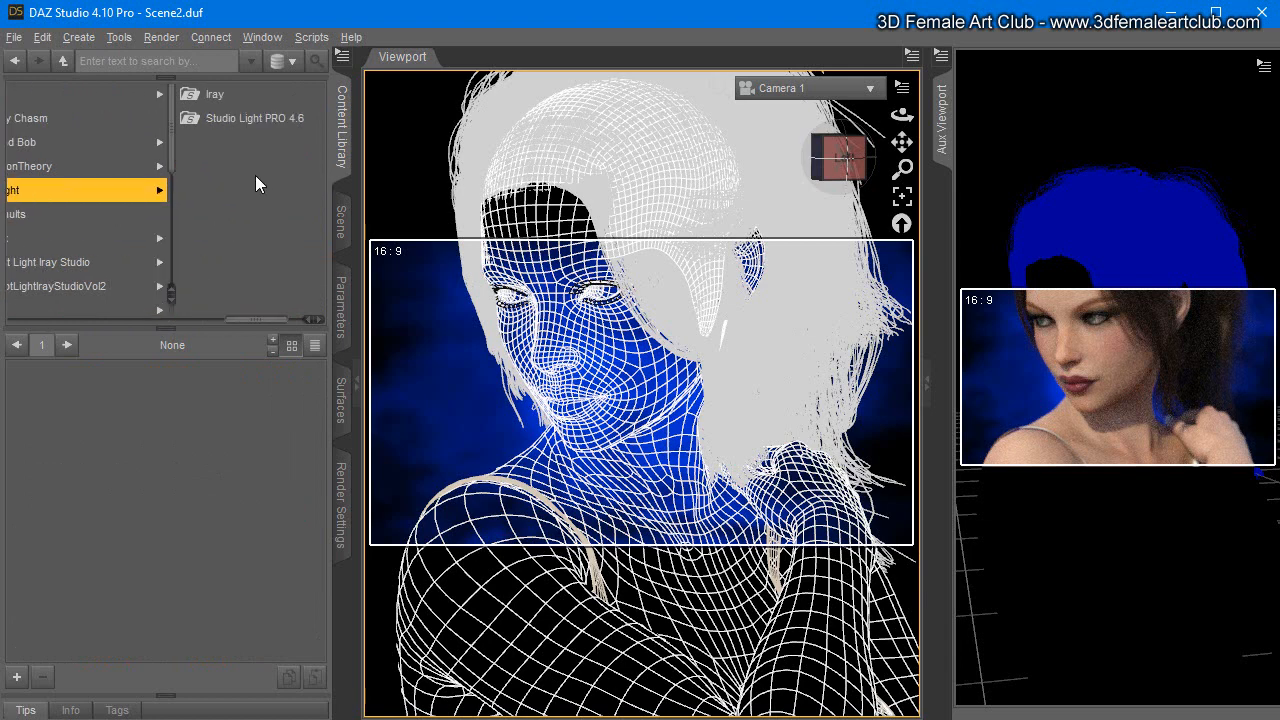
click(212, 96)
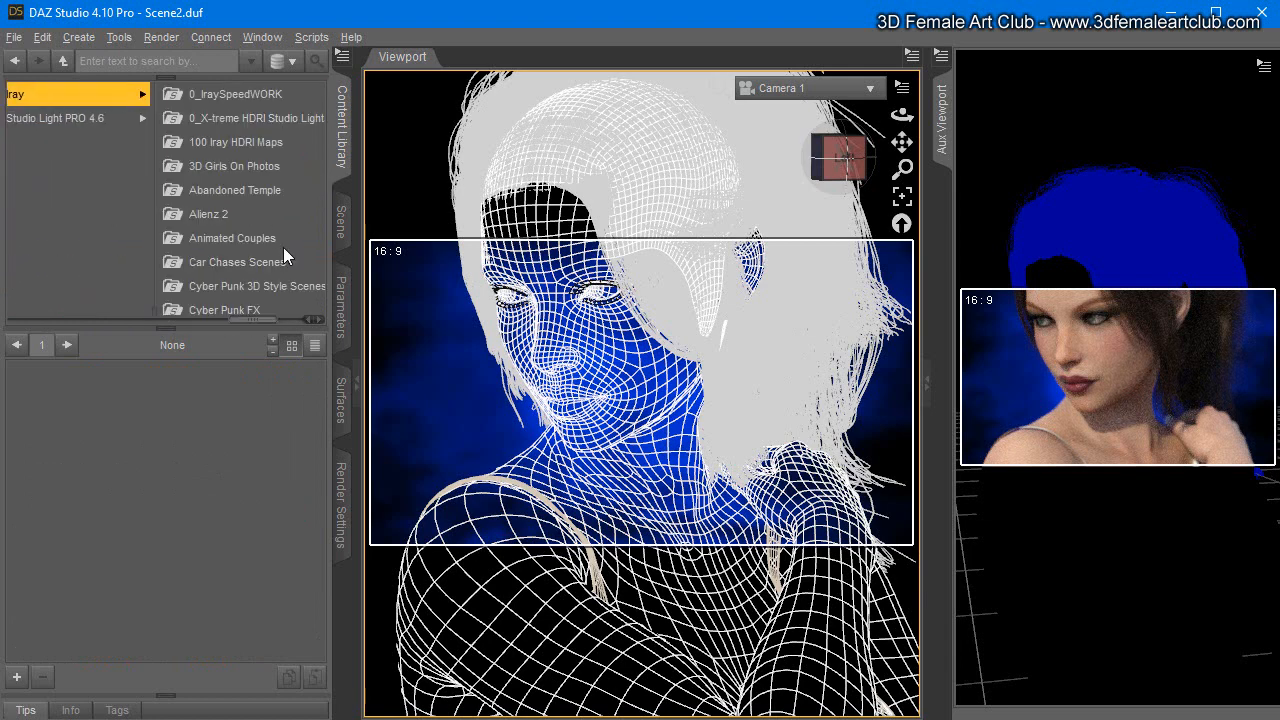
Step: Apply the white light on black background render preset from the Phantom HDRI HD folder
scroll(263, 242, down, 5)
scroll(265, 250, down, 6)
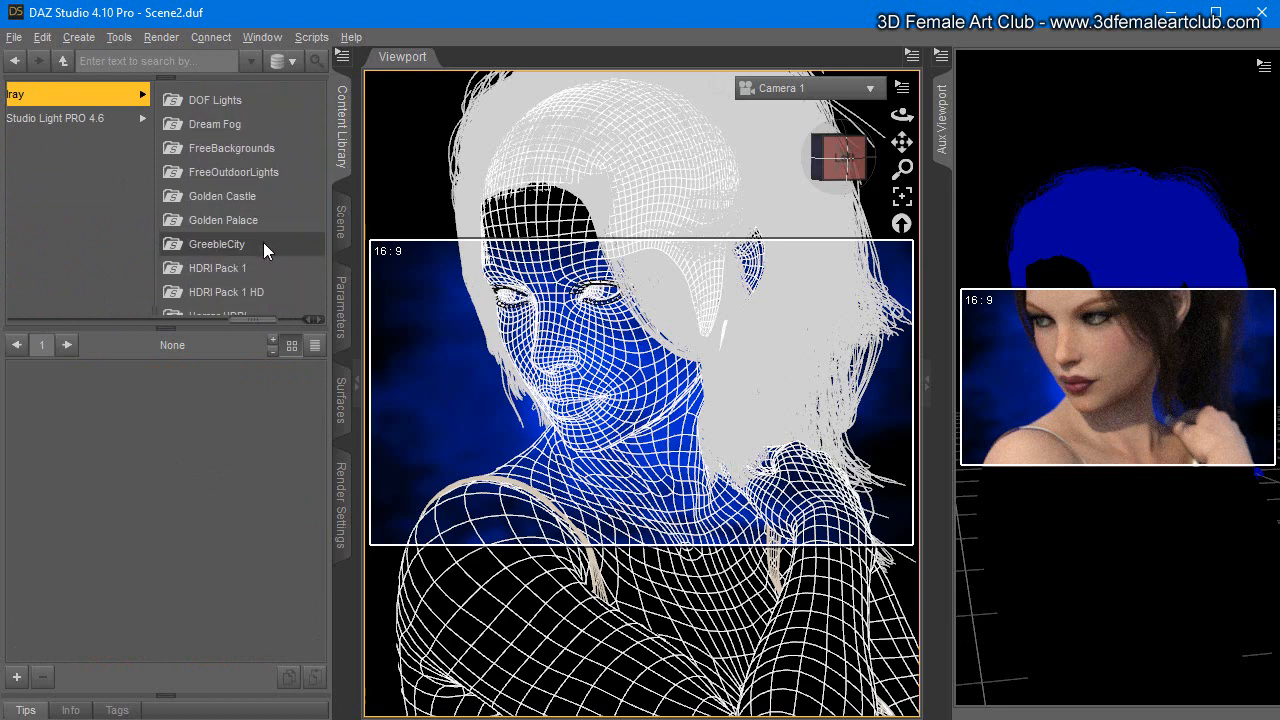
scroll(262, 249, down, 6)
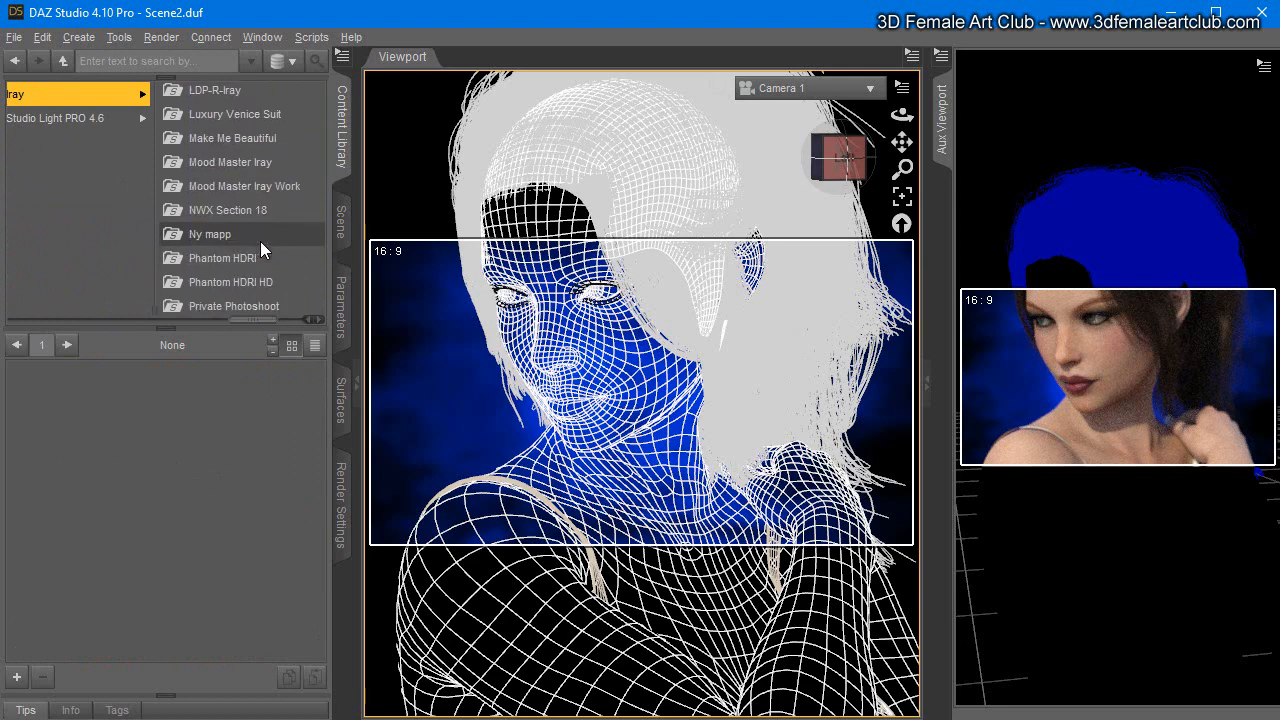
click(210, 190)
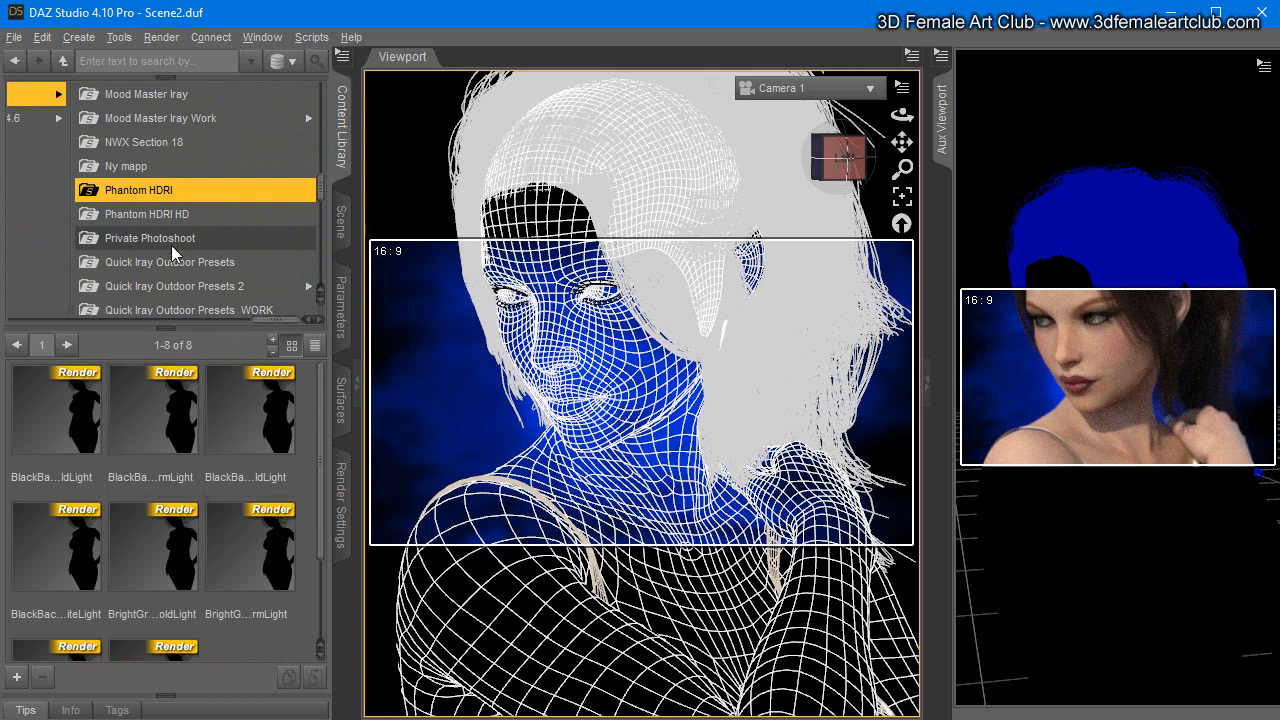
click(160, 215)
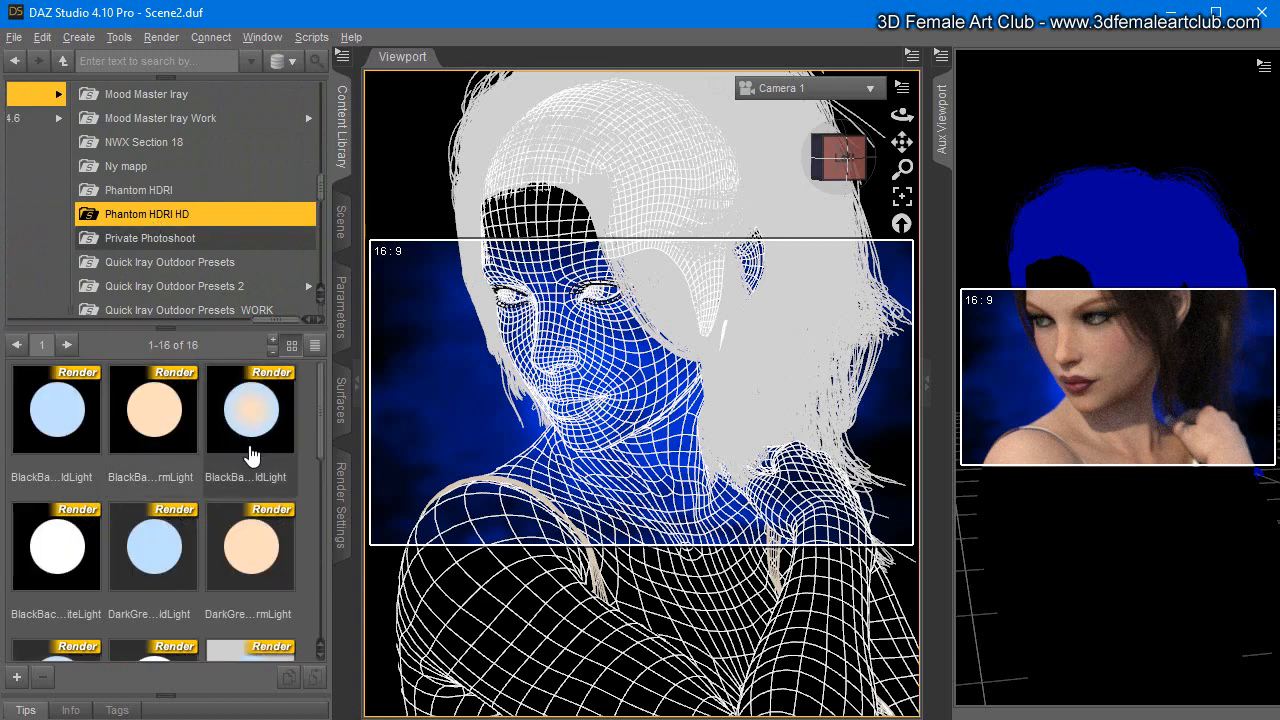
mouse_move(323, 423)
mouse_down()
mouse_move(309, 586)
mouse_move(337, 403)
mouse_up()
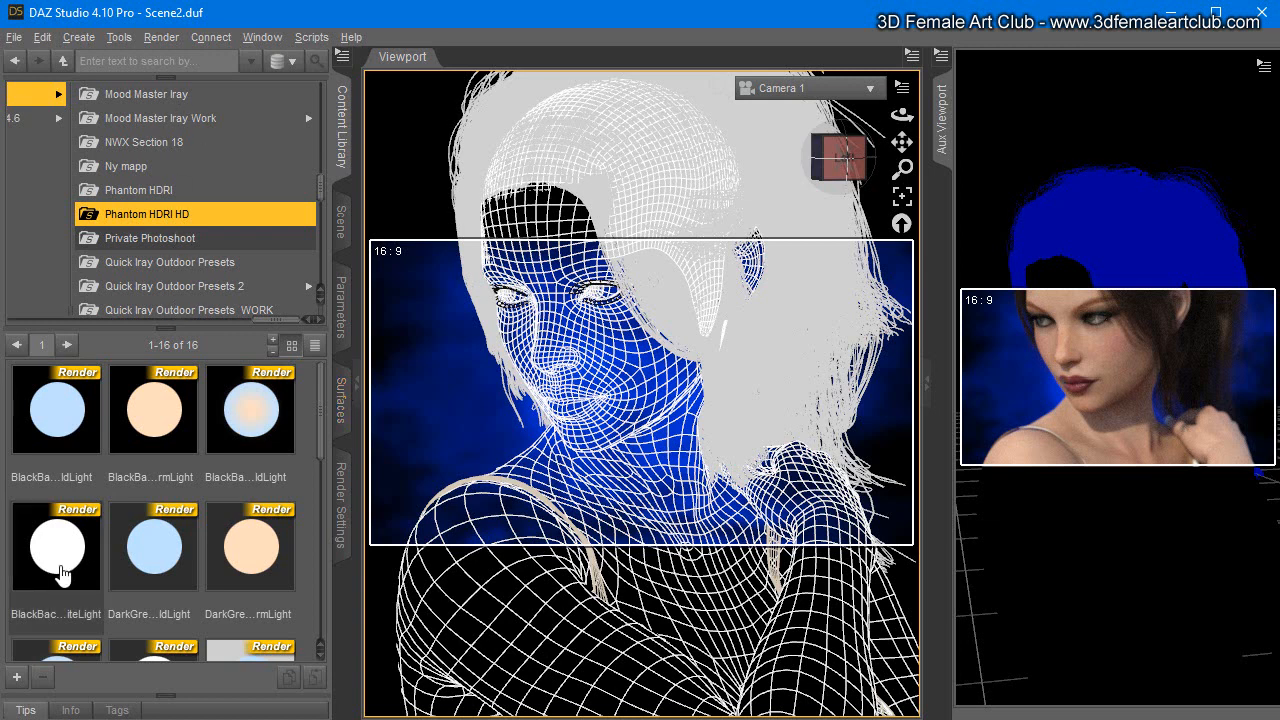
click(55, 570)
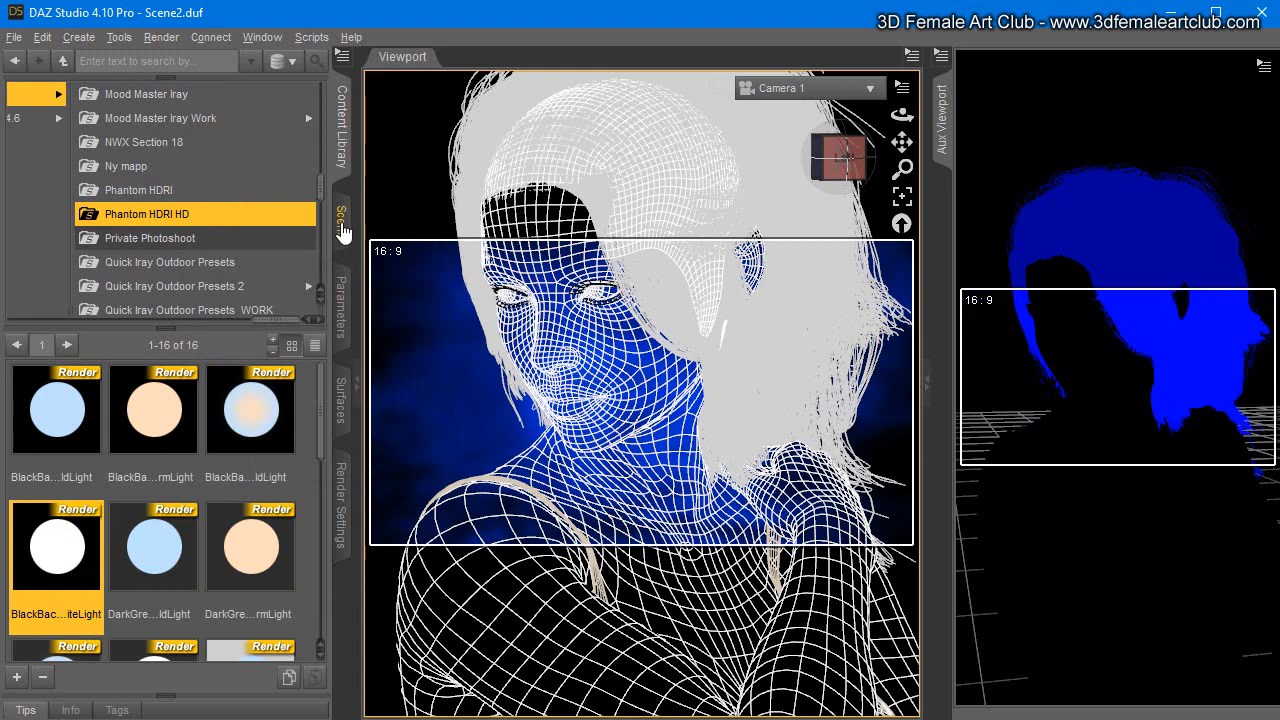
Step: Show the Environment group of the render settings
click(341, 228)
click(341, 500)
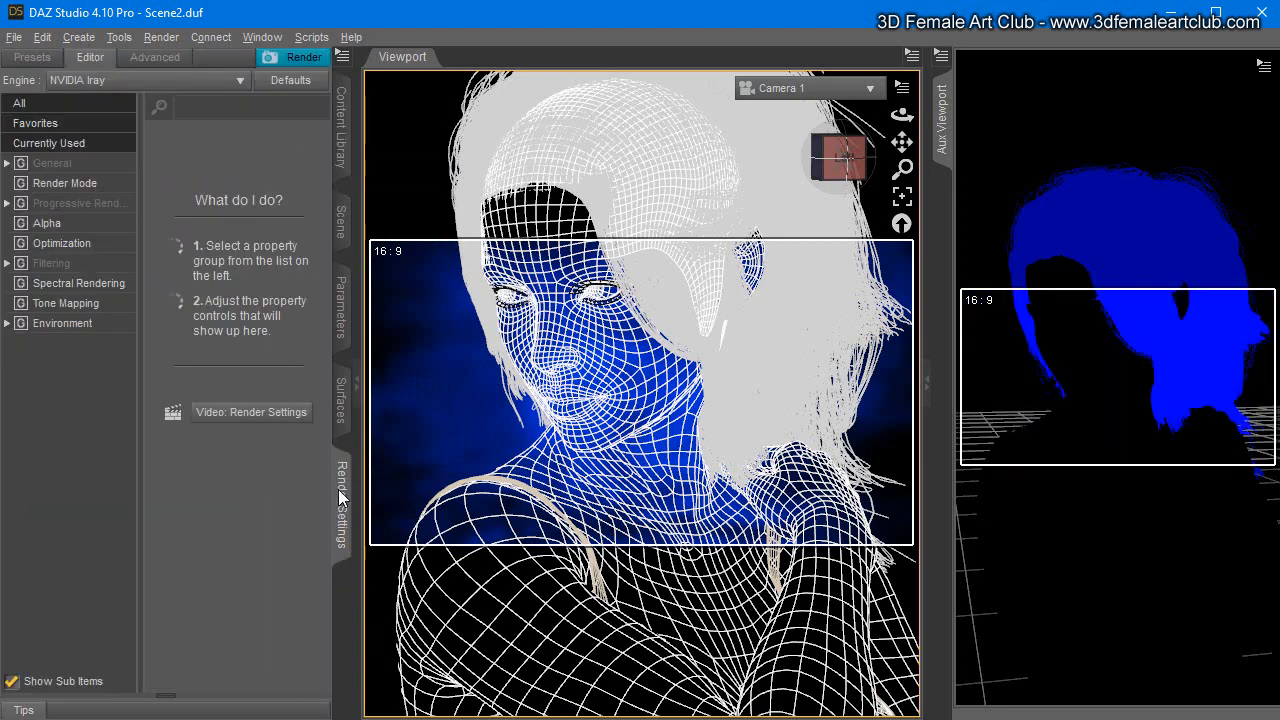
click(45, 326)
Step: Open the Environment pane for the scene's backdrop settings
click(258, 38)
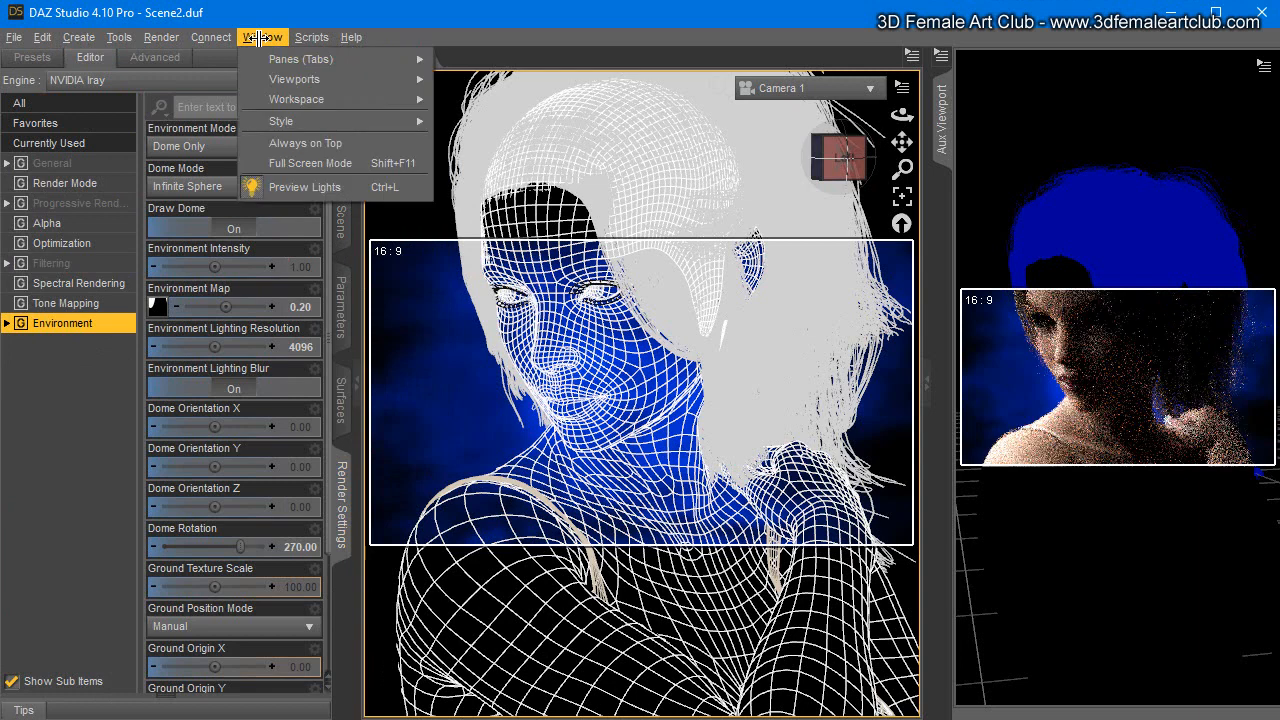
click(258, 38)
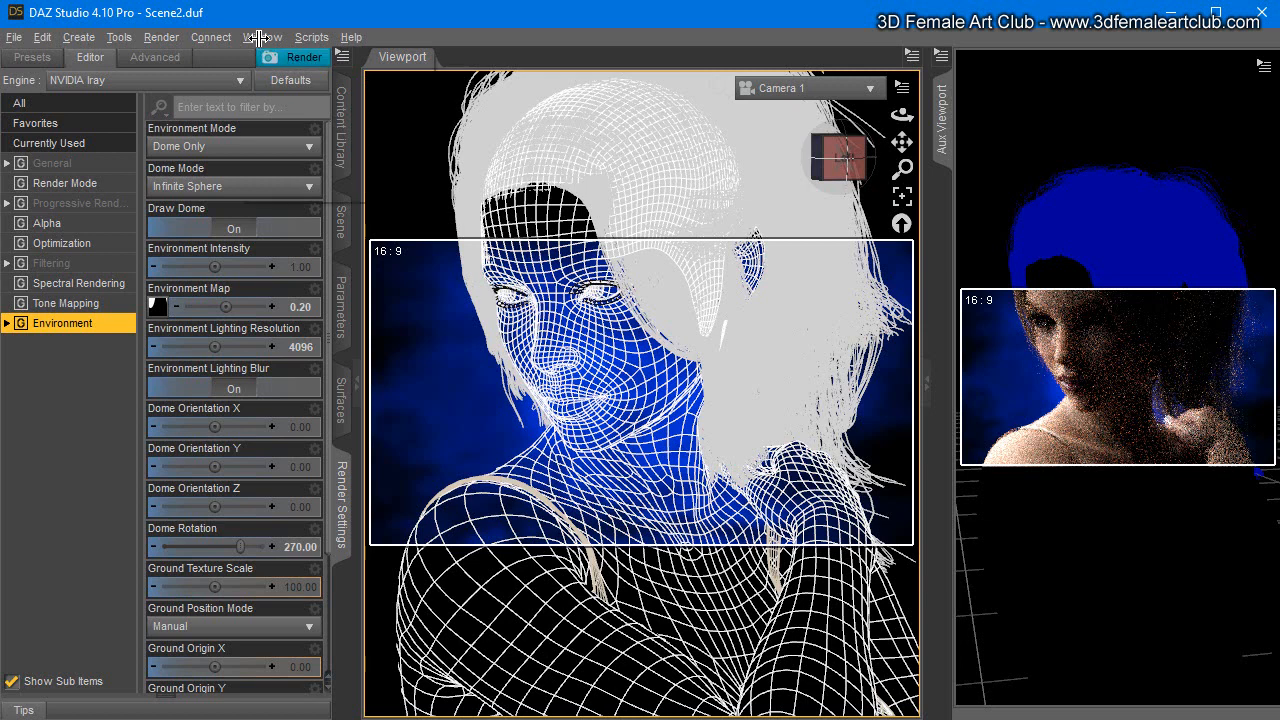
click(258, 38)
key(Up)
key(Up)
key(Up)
key(Up)
key(Up)
key(Up)
key(Up)
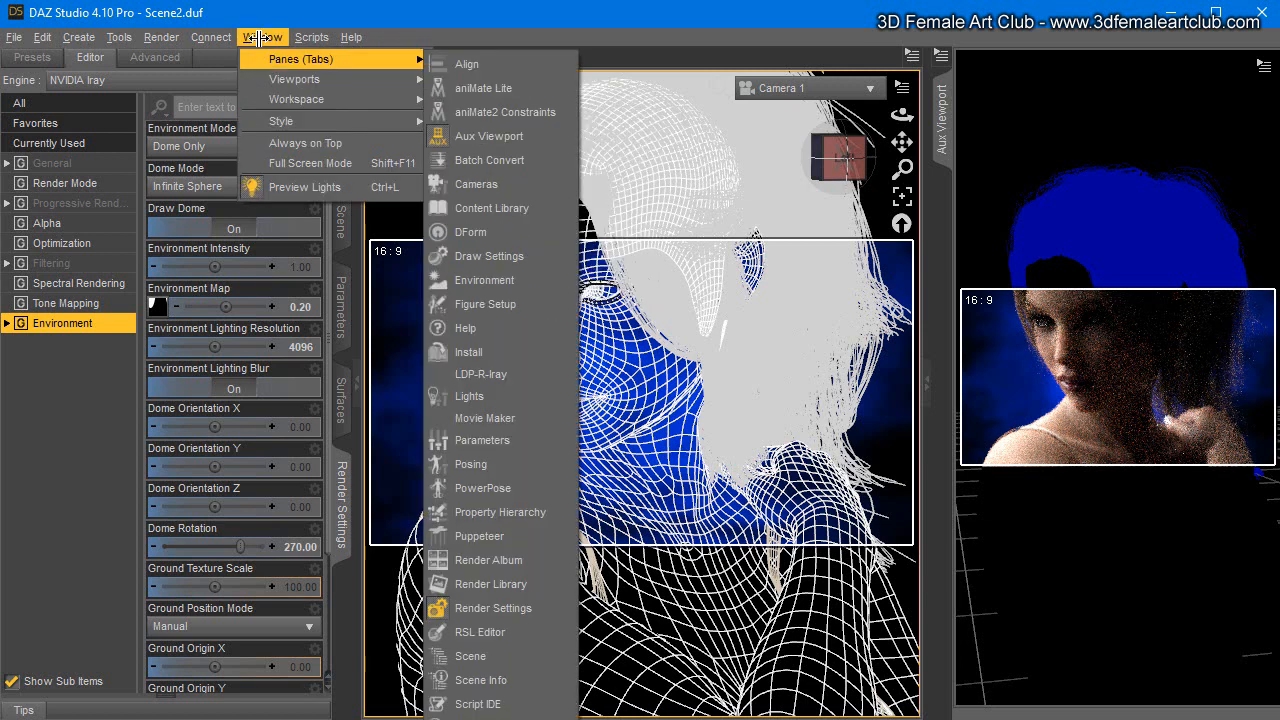
key(Right)
key(Down)
key(Down)
key(Down)
key(Down)
key(Down)
key(Down)
key(Down)
key(Down)
key(Down)
key(Return)
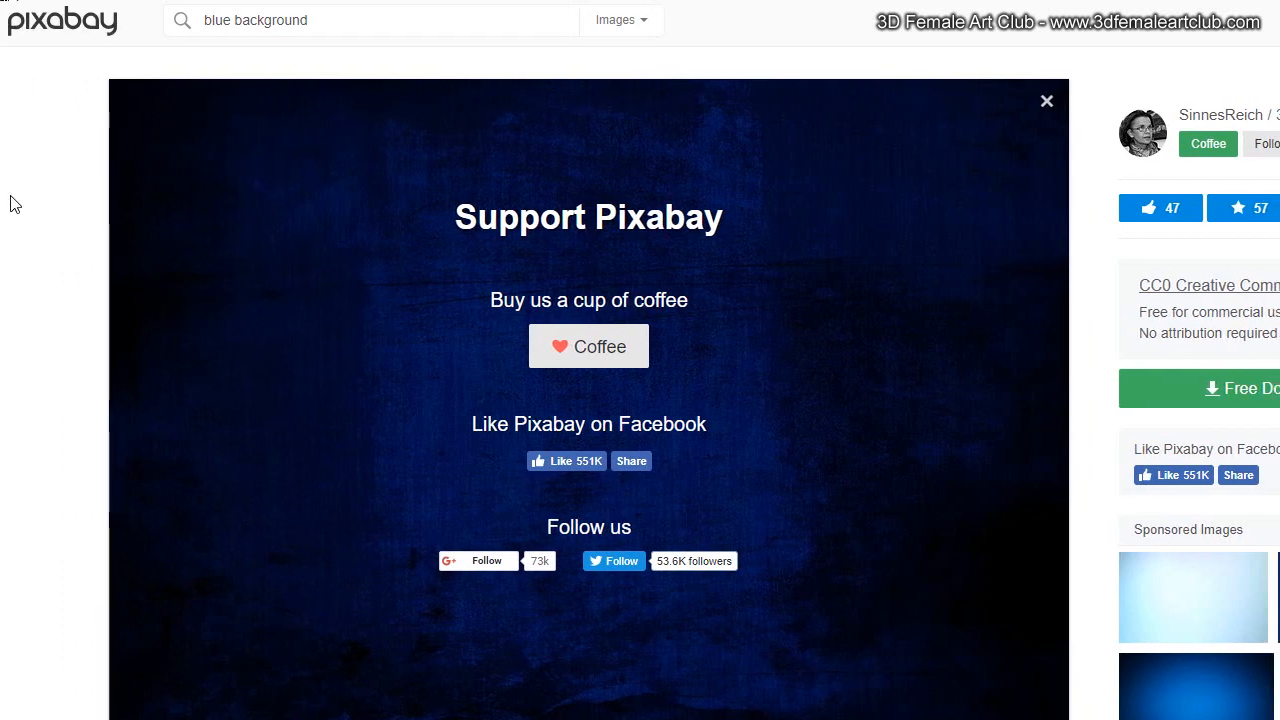
Step: Switch to Pixabay in the browser and look through the blue background images for possible backdrops
click(90, 302)
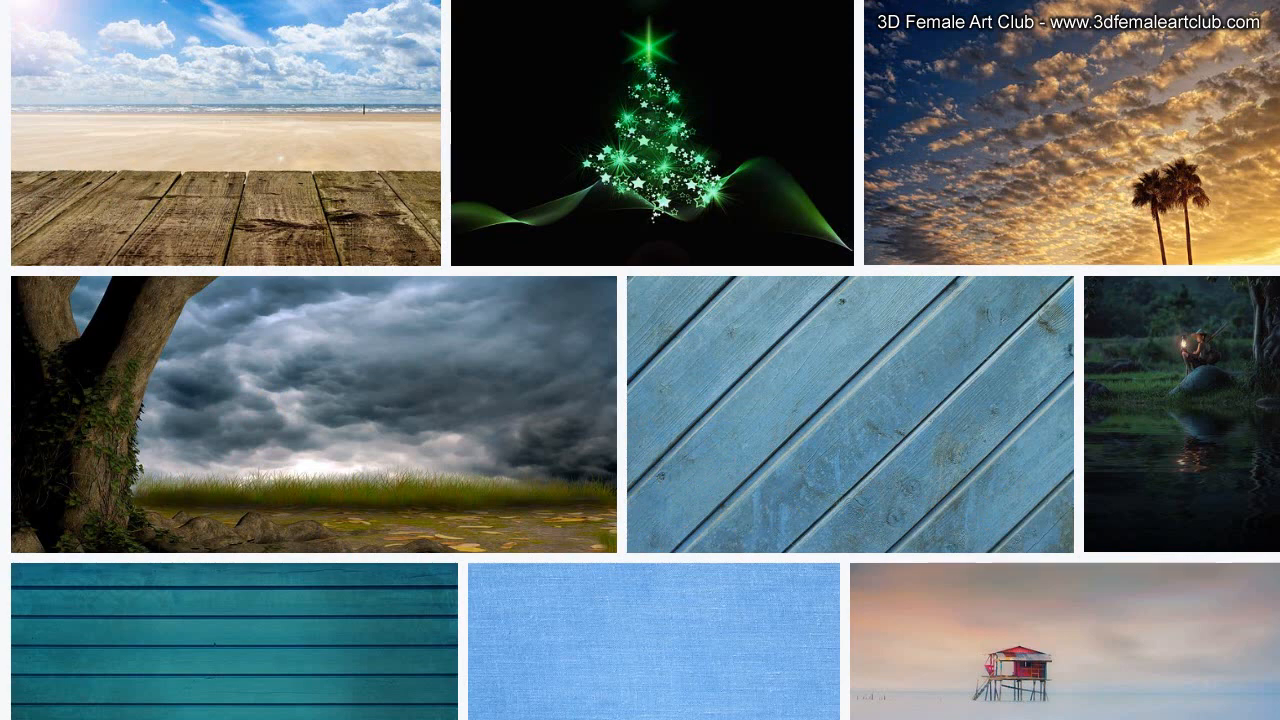
scroll(1000, 508, down, 13)
scroll(969, 514, up, 6)
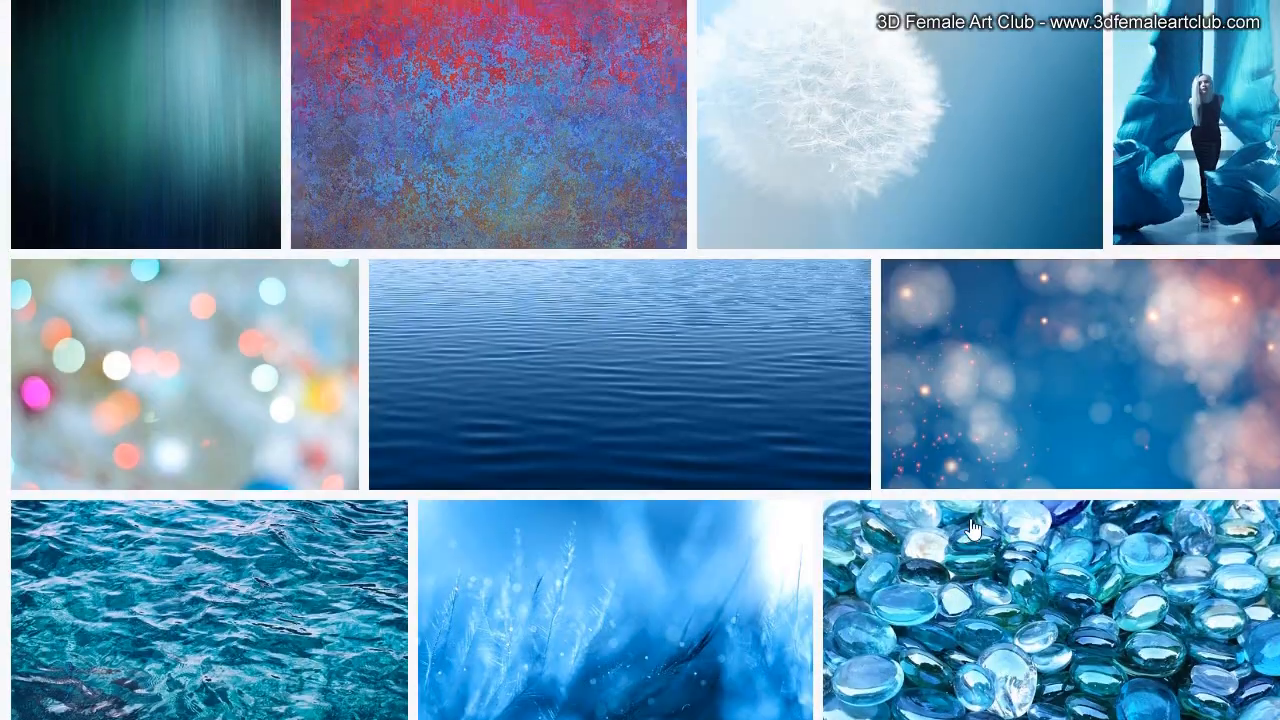
scroll(952, 527, up, 8)
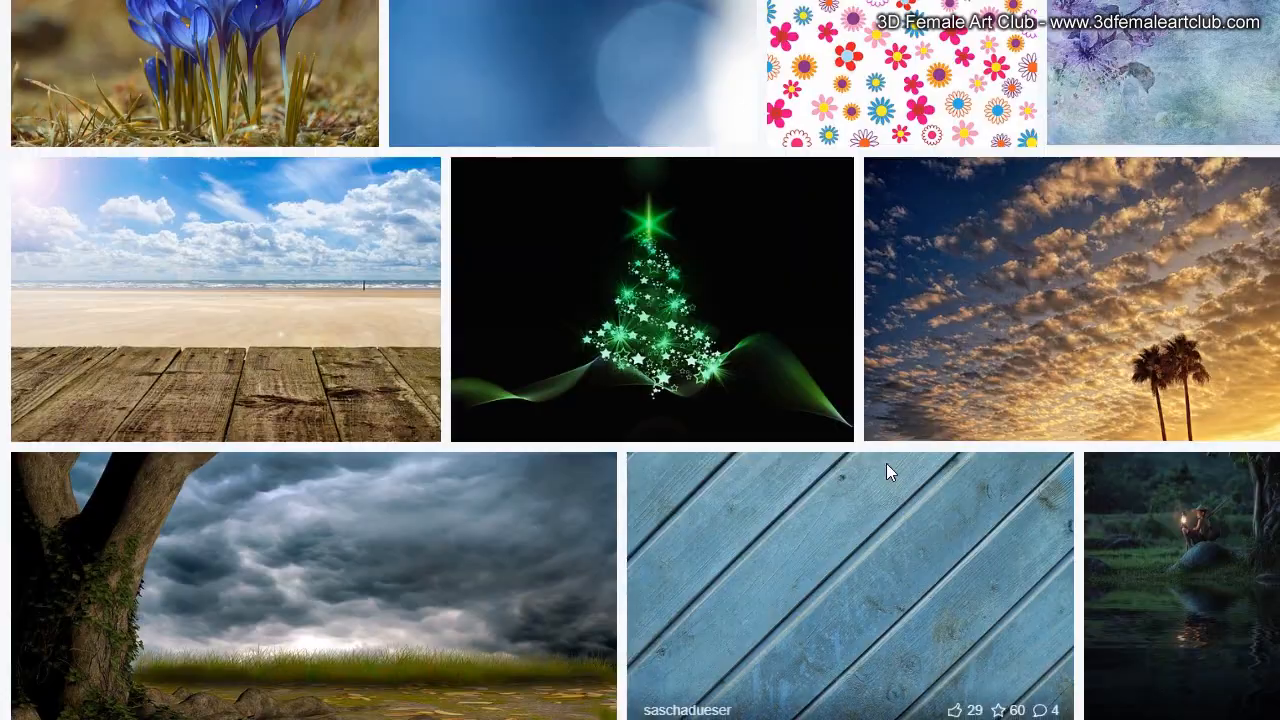
scroll(886, 463, up, 7)
scroll(886, 470, up, 3)
scroll(886, 477, down, 15)
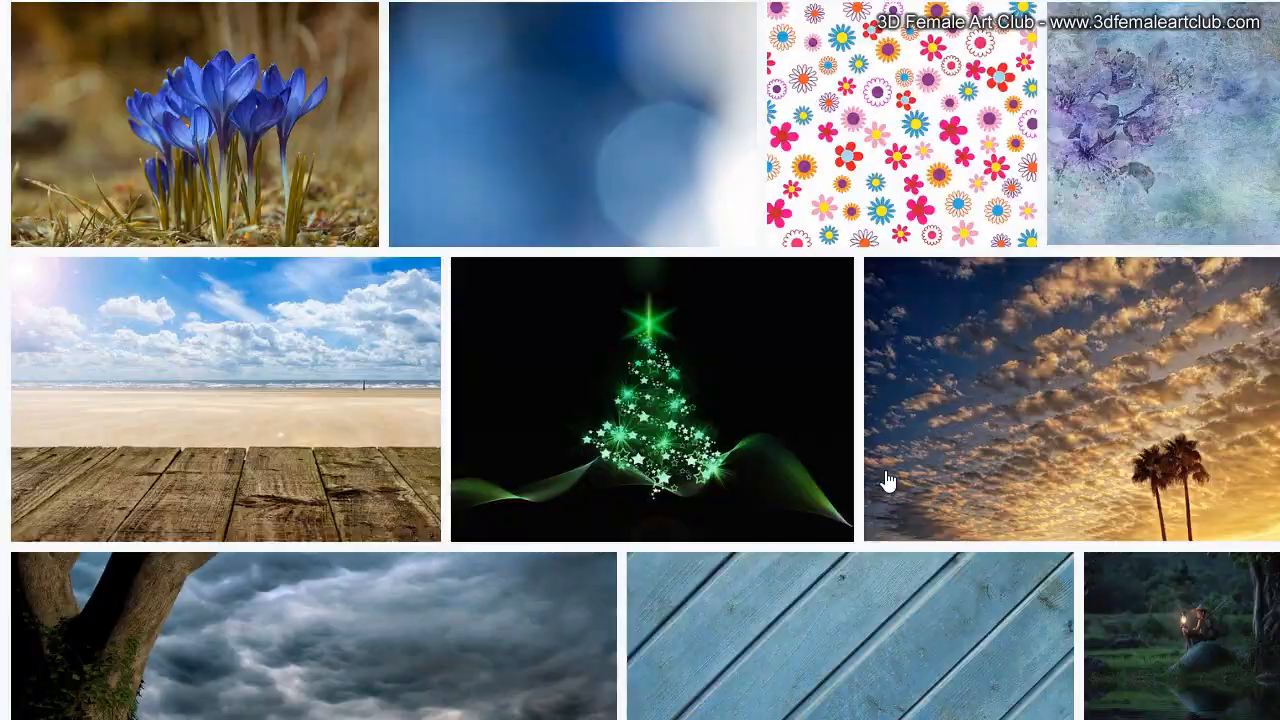
scroll(888, 481, down, 13)
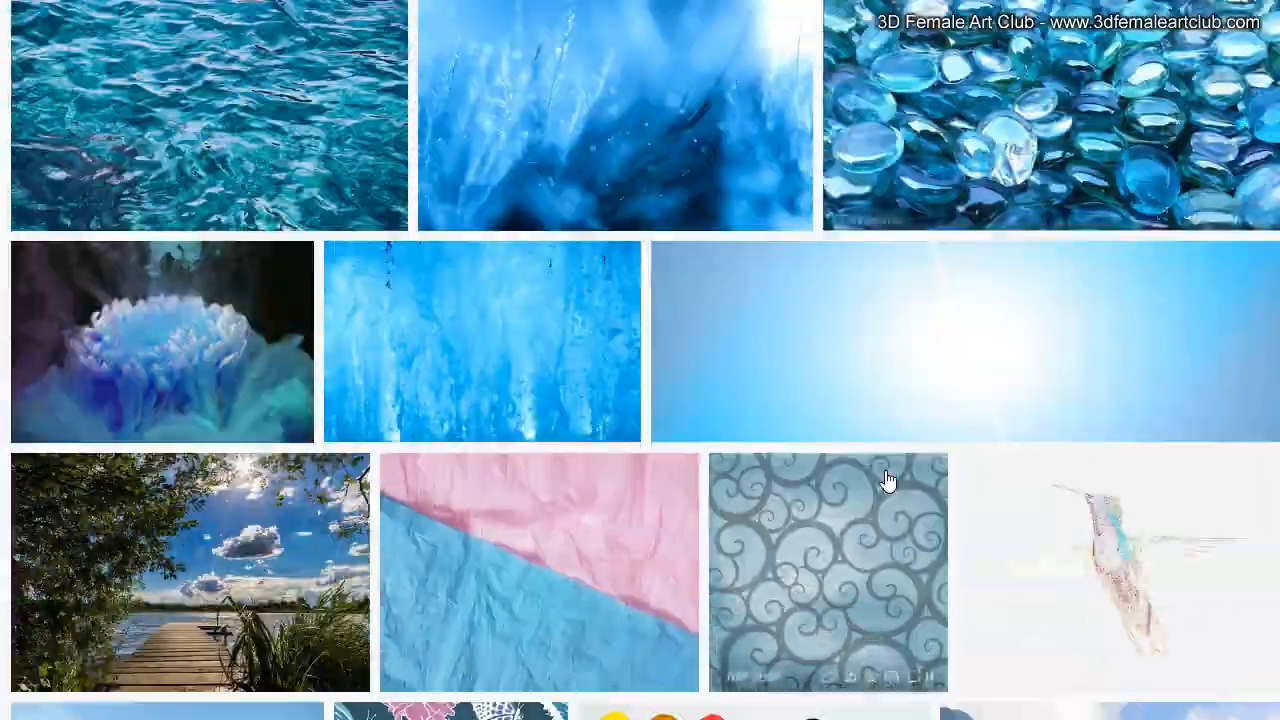
scroll(886, 481, down, 9)
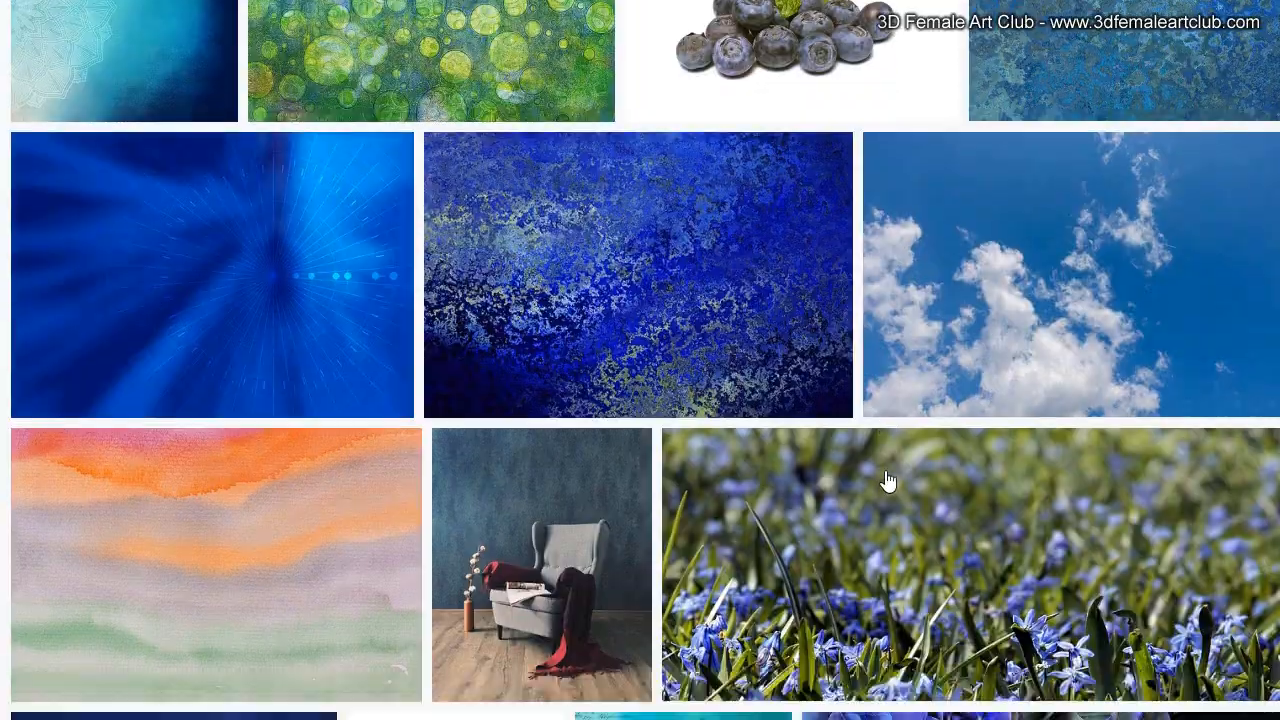
scroll(886, 481, down, 10)
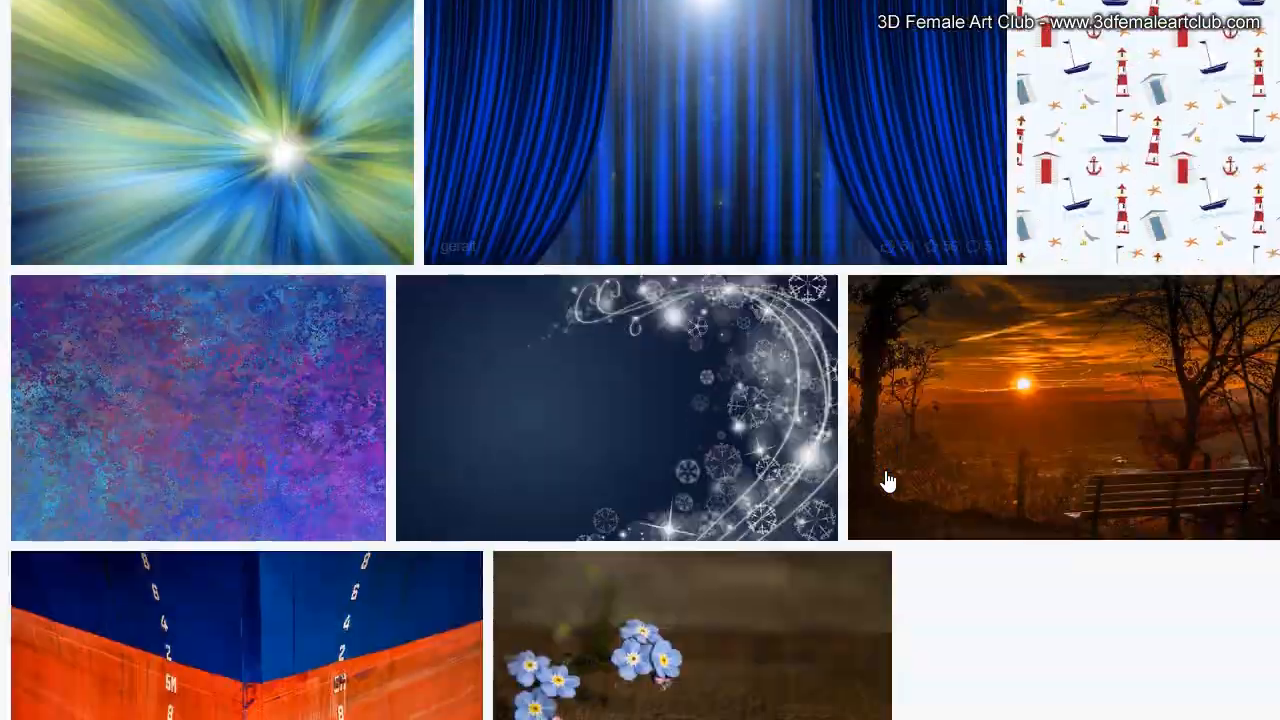
scroll(888, 481, up, 20)
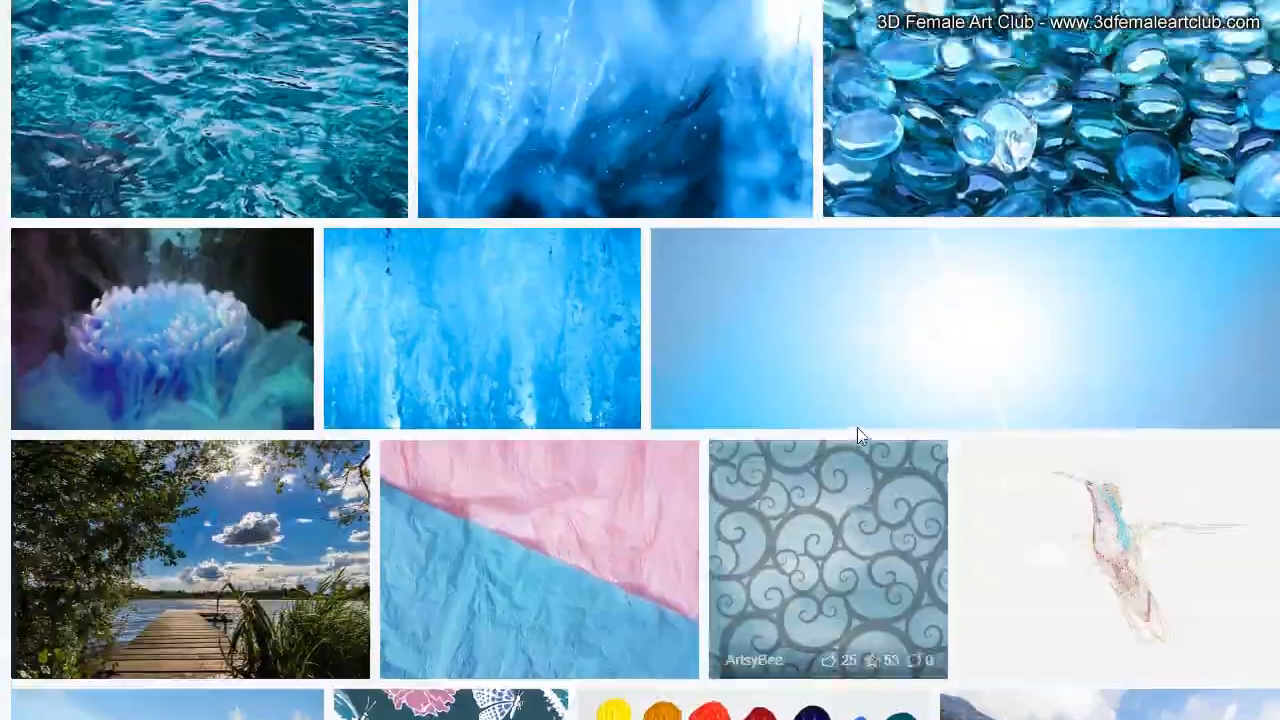
scroll(857, 425, up, 15)
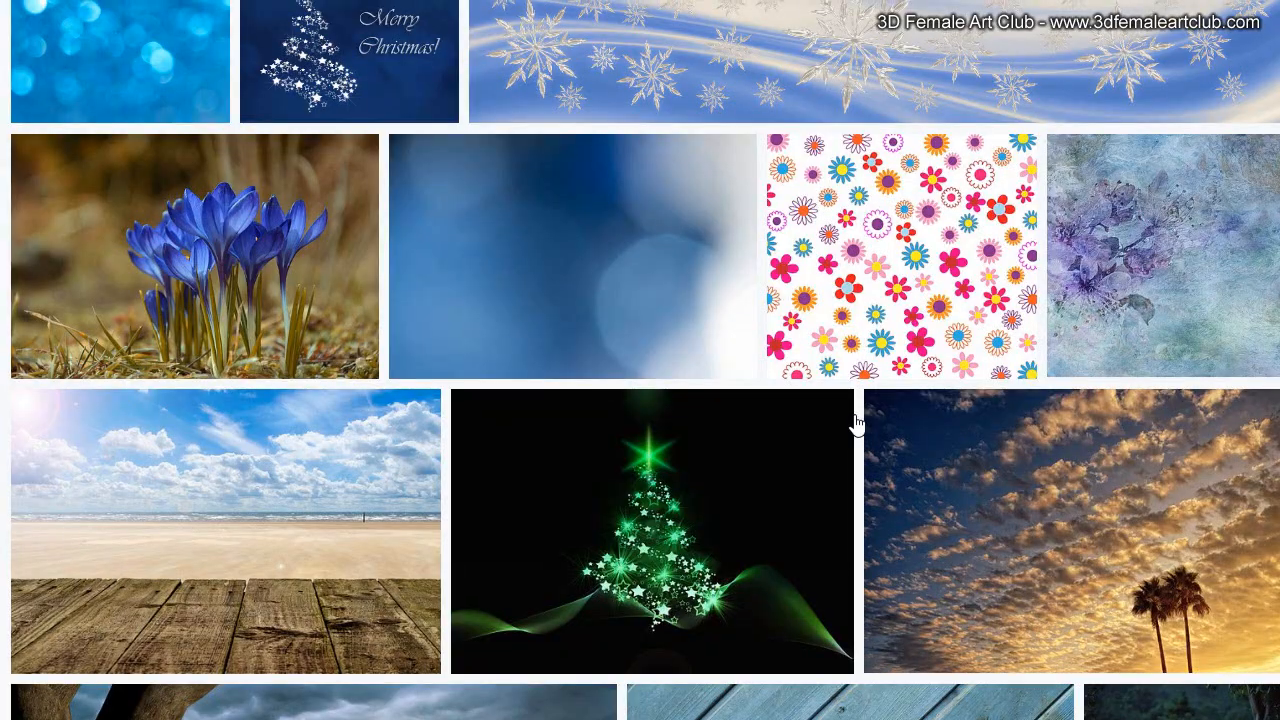
scroll(857, 425, down, 12)
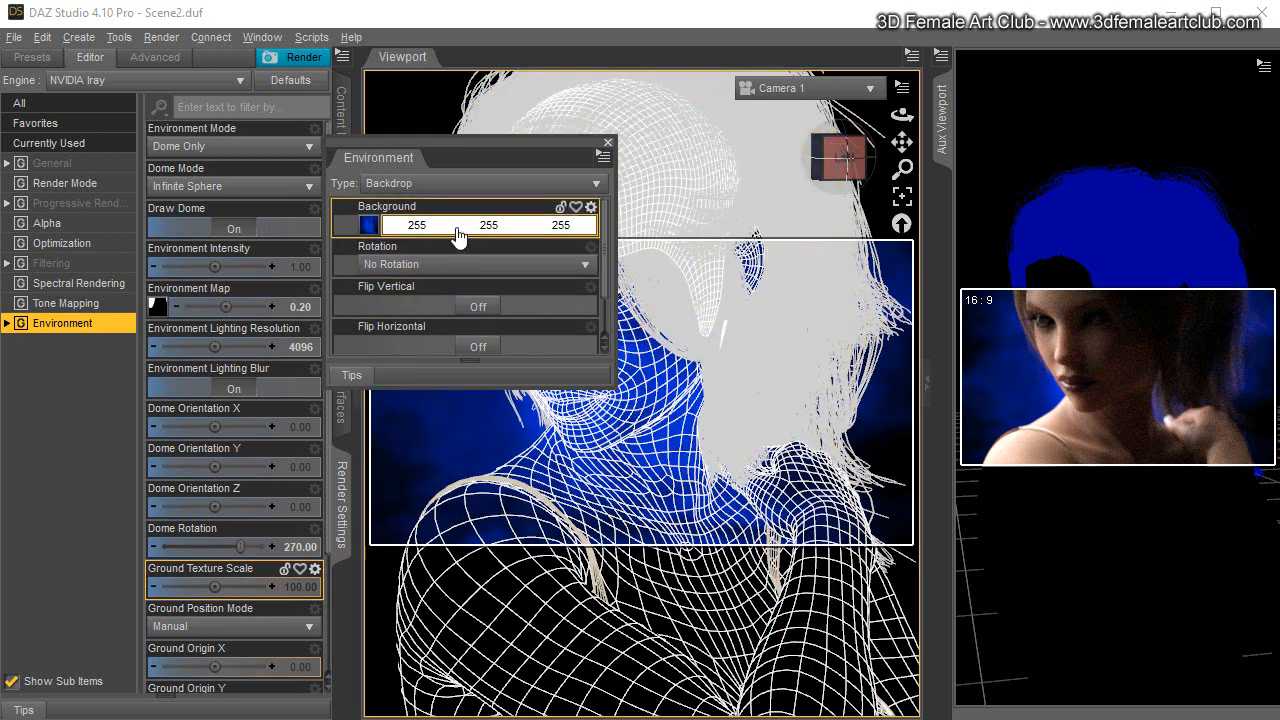
Step: Try a pink background colour (255, 0, 128) for the backdrop in the Environment pane
click(458, 236)
click(608, 292)
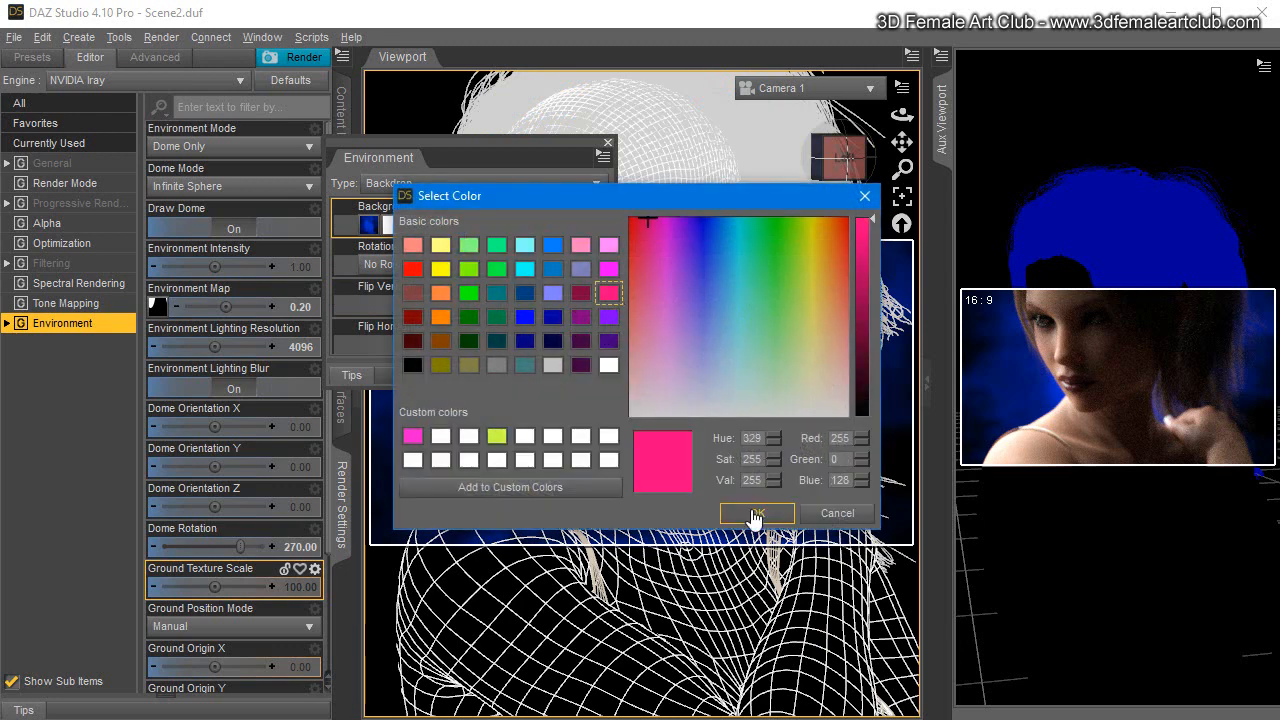
click(757, 513)
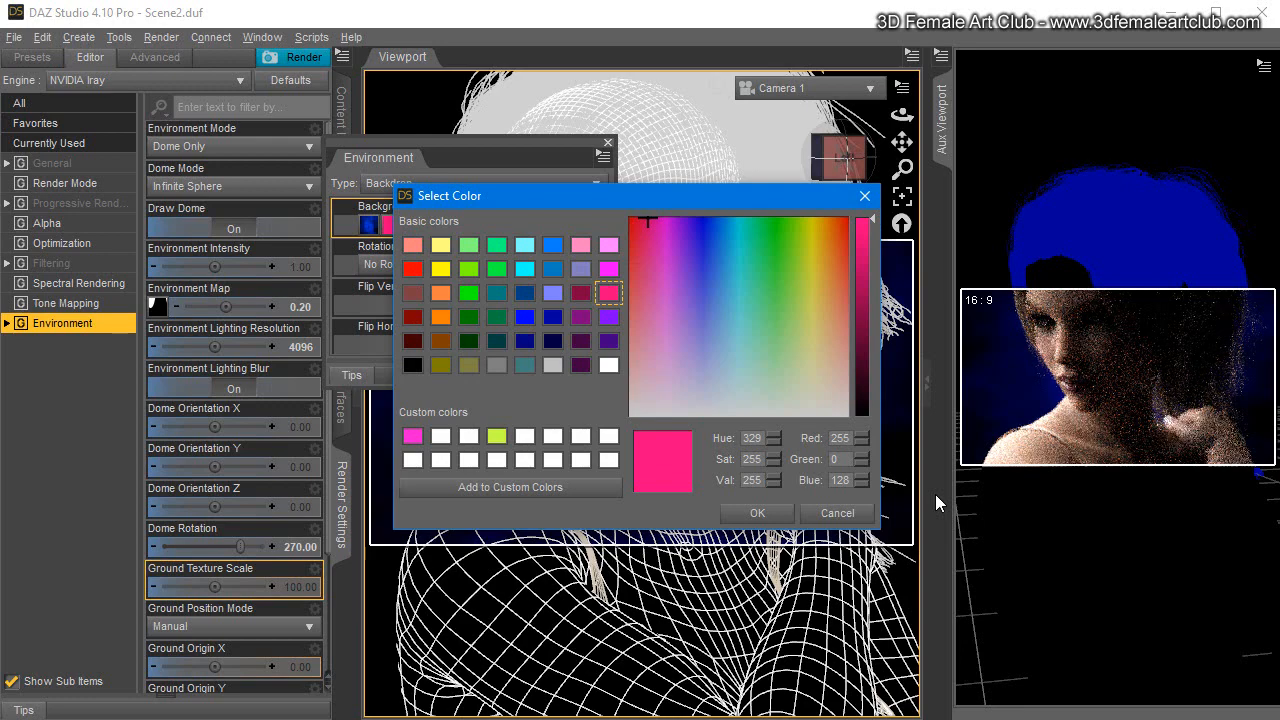
key(Return)
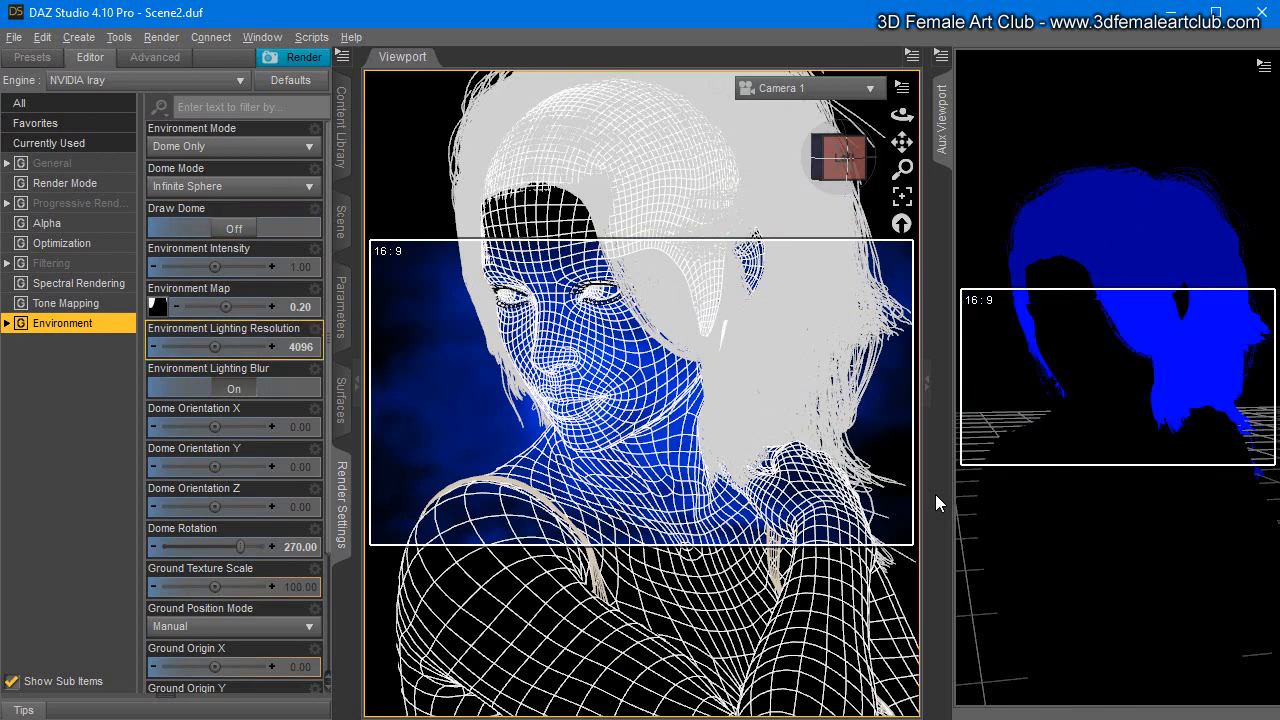
Step: Turn off Draw Ground in the Environment render settings
scroll(234, 440, down, 3)
click(234, 641)
scroll(234, 641, up, 1)
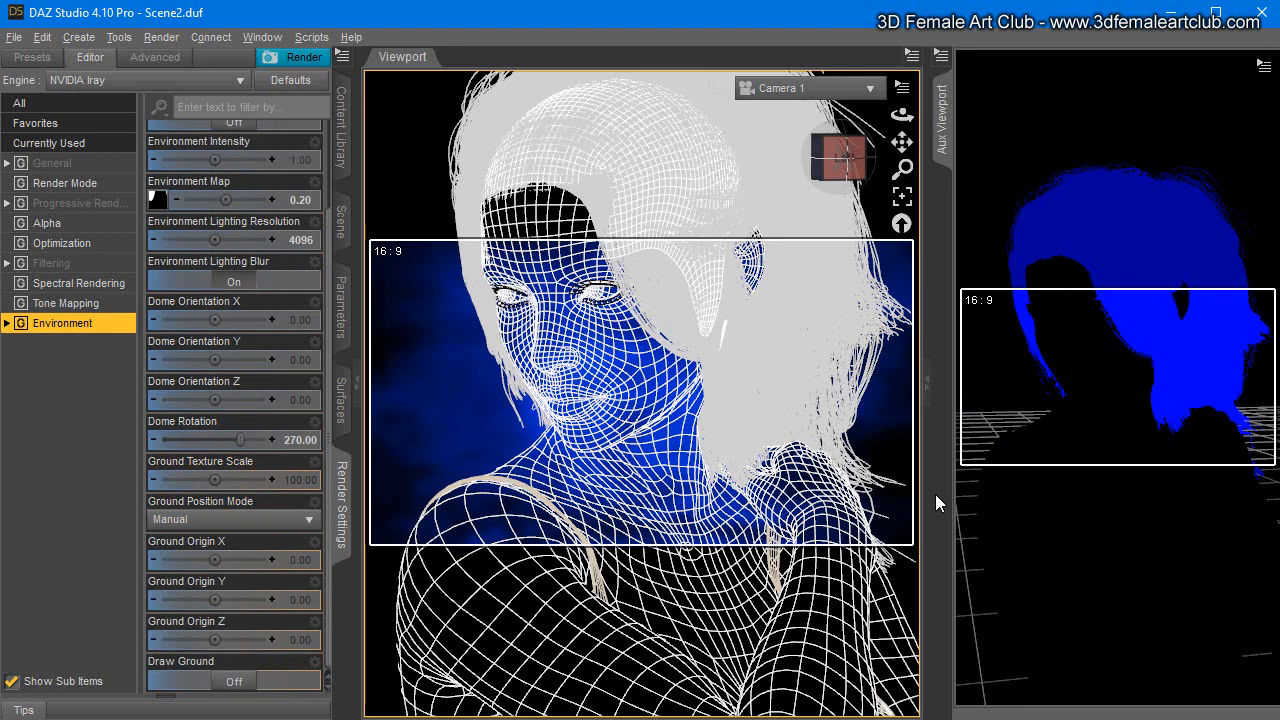
Step: Save the scene as a new file named Scene3 in the FemaleLayerLighting folder
key(alt+f)
key(Down)
key(Down)
key(Down)
key(Down)
key(Down)
key(Down)
key(Right)
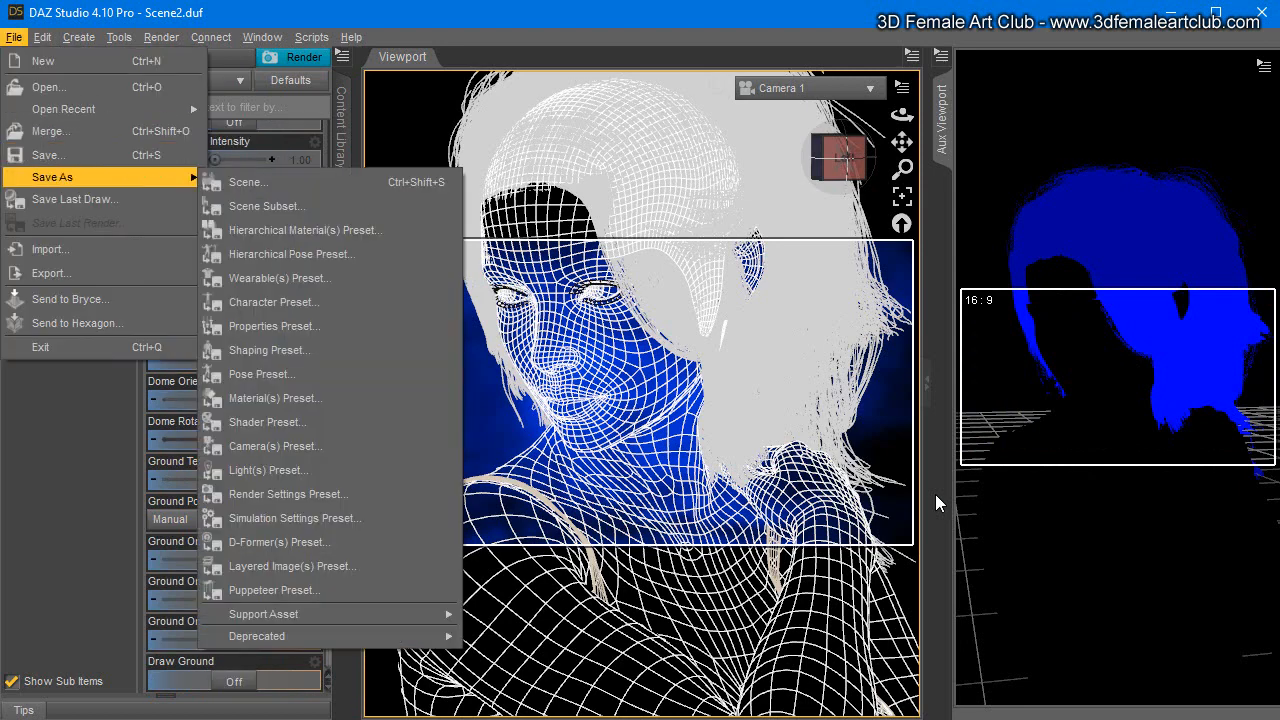
key(Return)
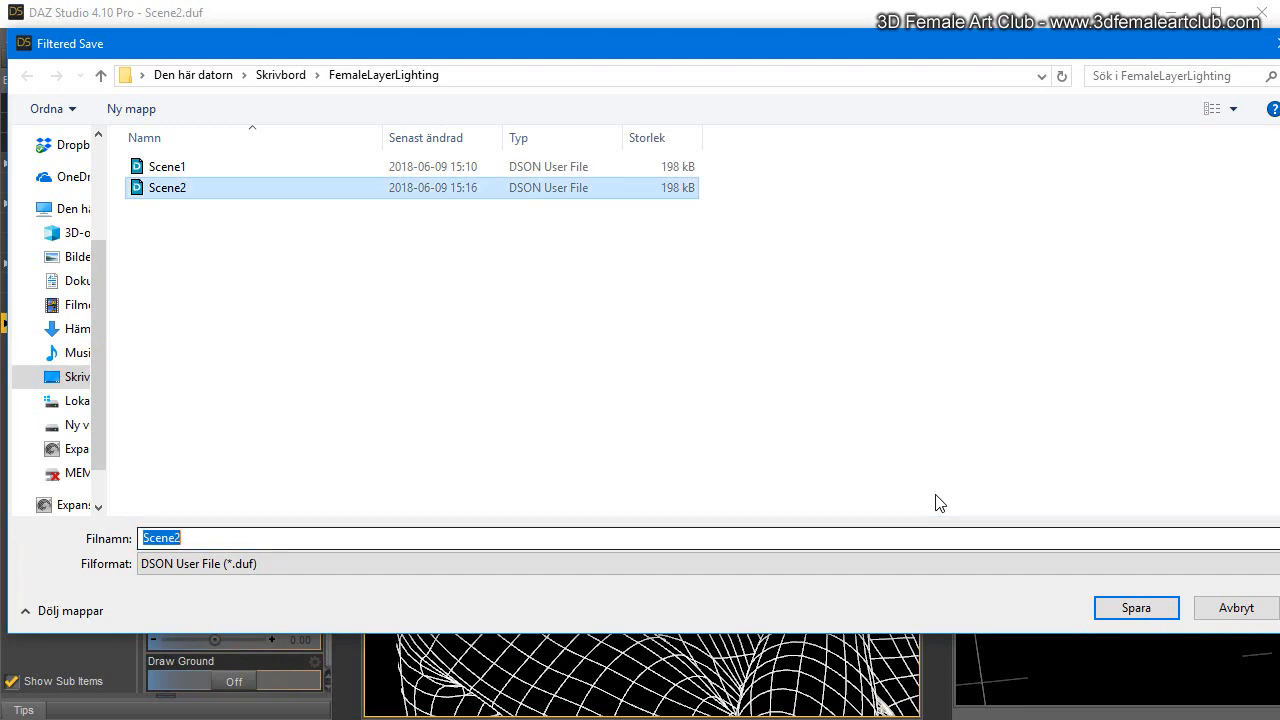
key(BackSpace)
text(3)
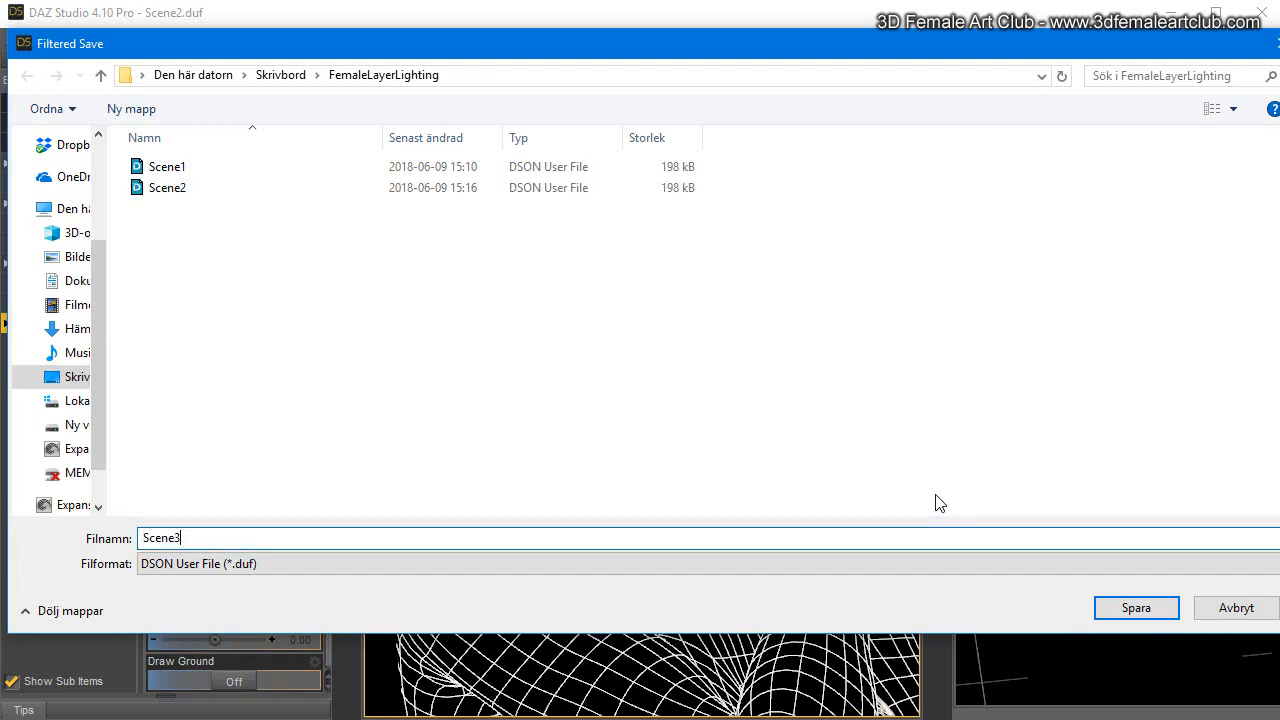
key(Return)
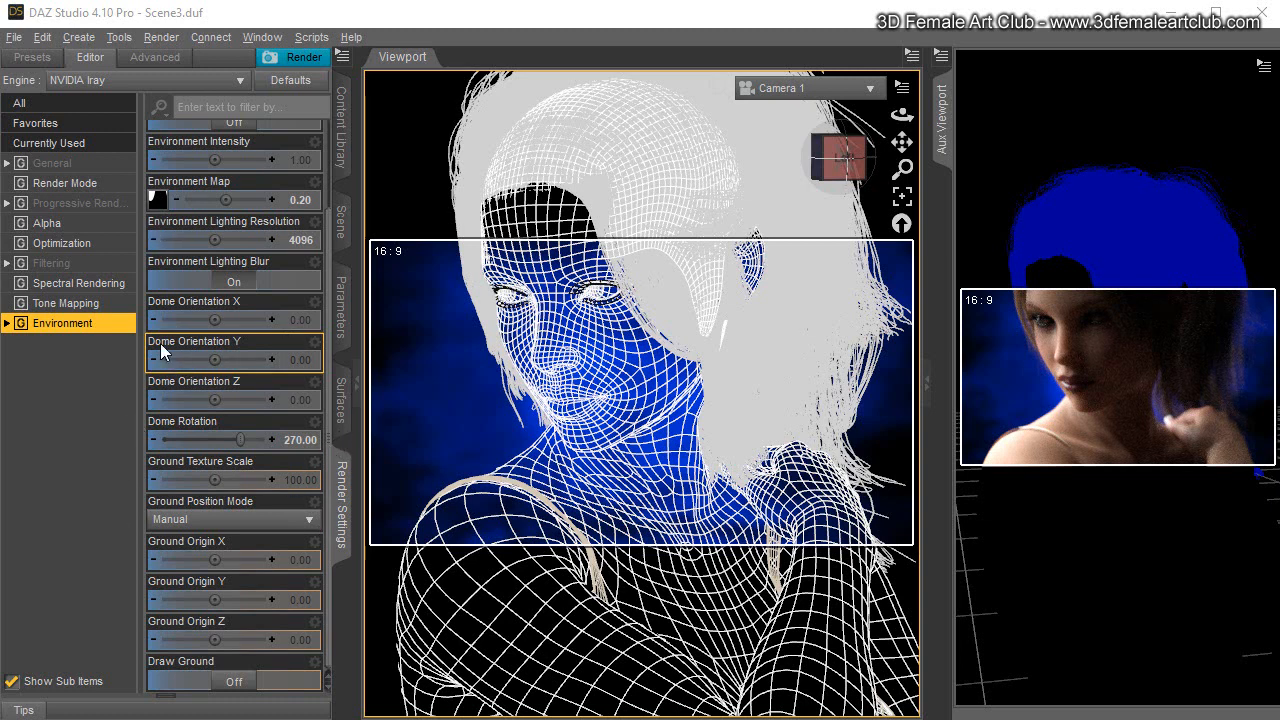
Step: Set Max Samples to 15000 in the Progressive Rendering settings
click(72, 203)
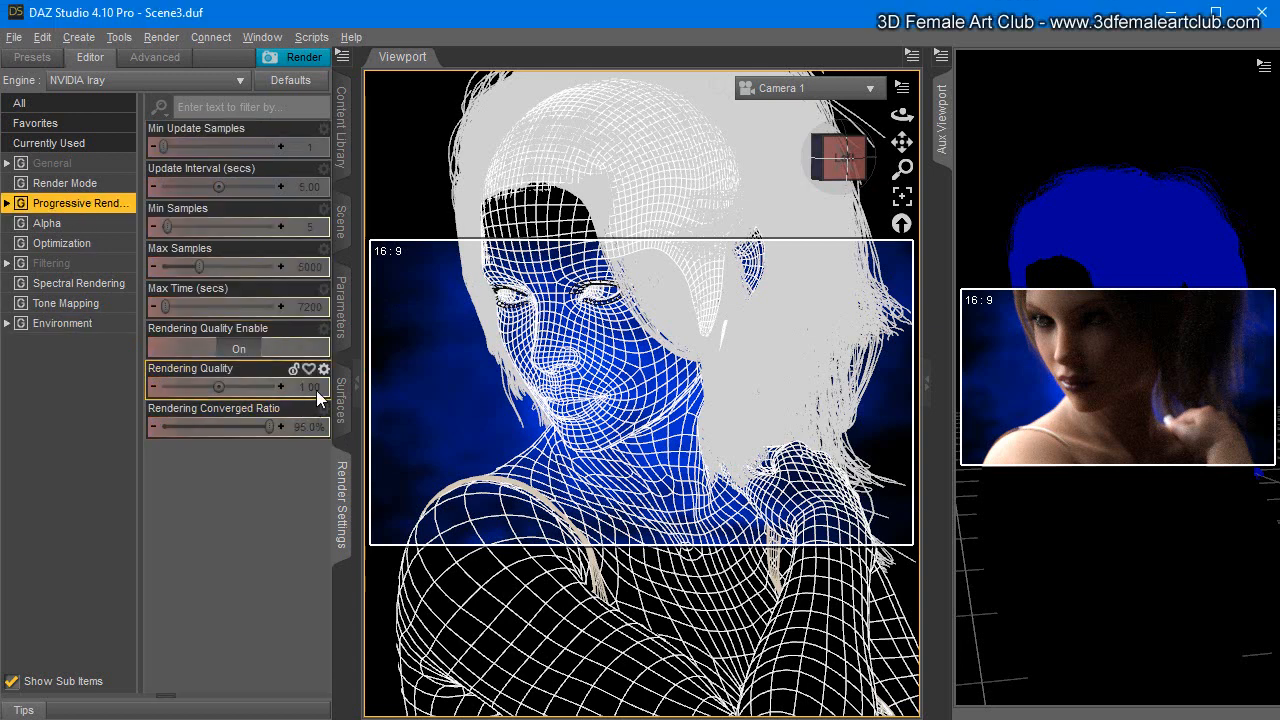
double_click(302, 268)
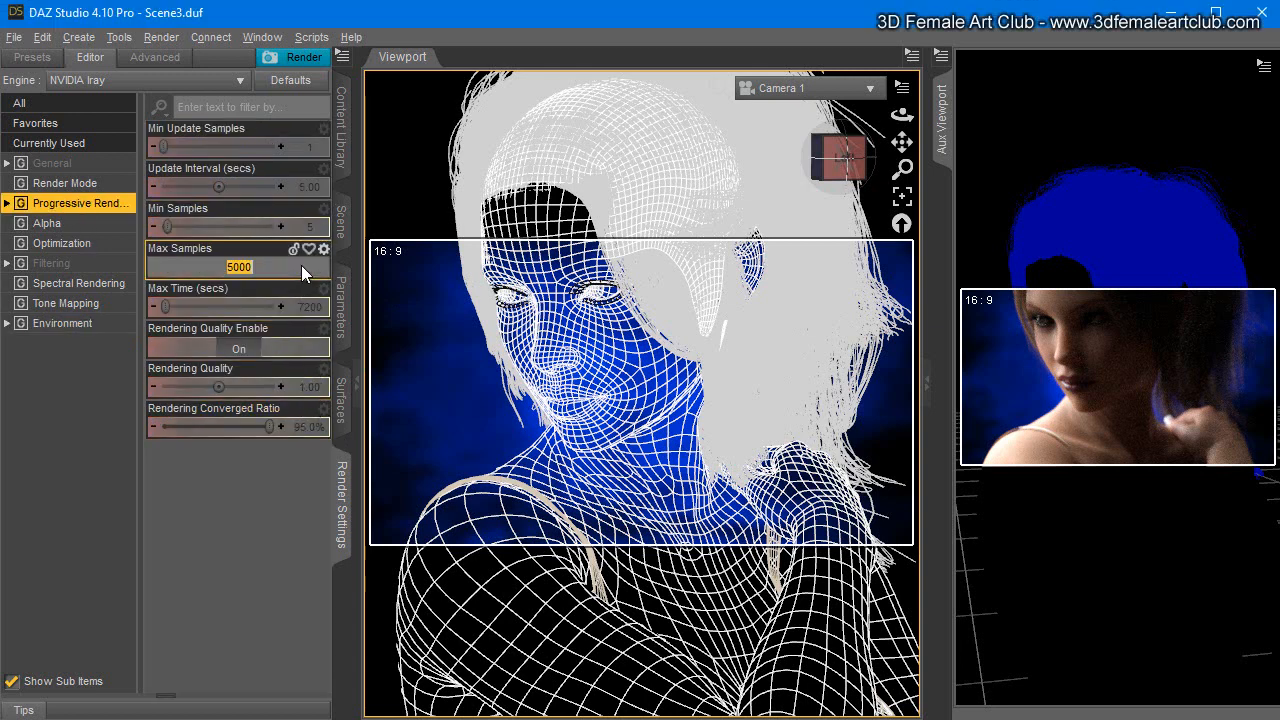
text(1500)
key(Return)
text(0)
key(Return)
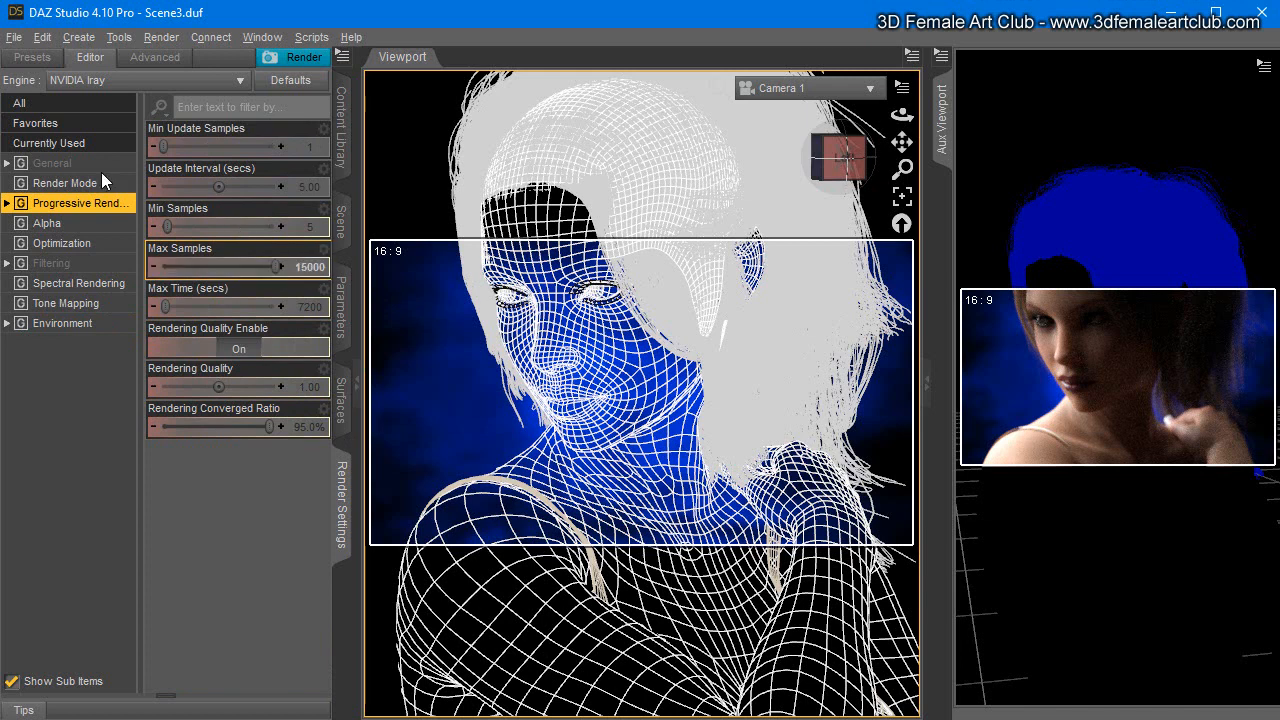
Step: Set the render's pixel width to 900 in the General render settings with proportions constrained
click(52, 162)
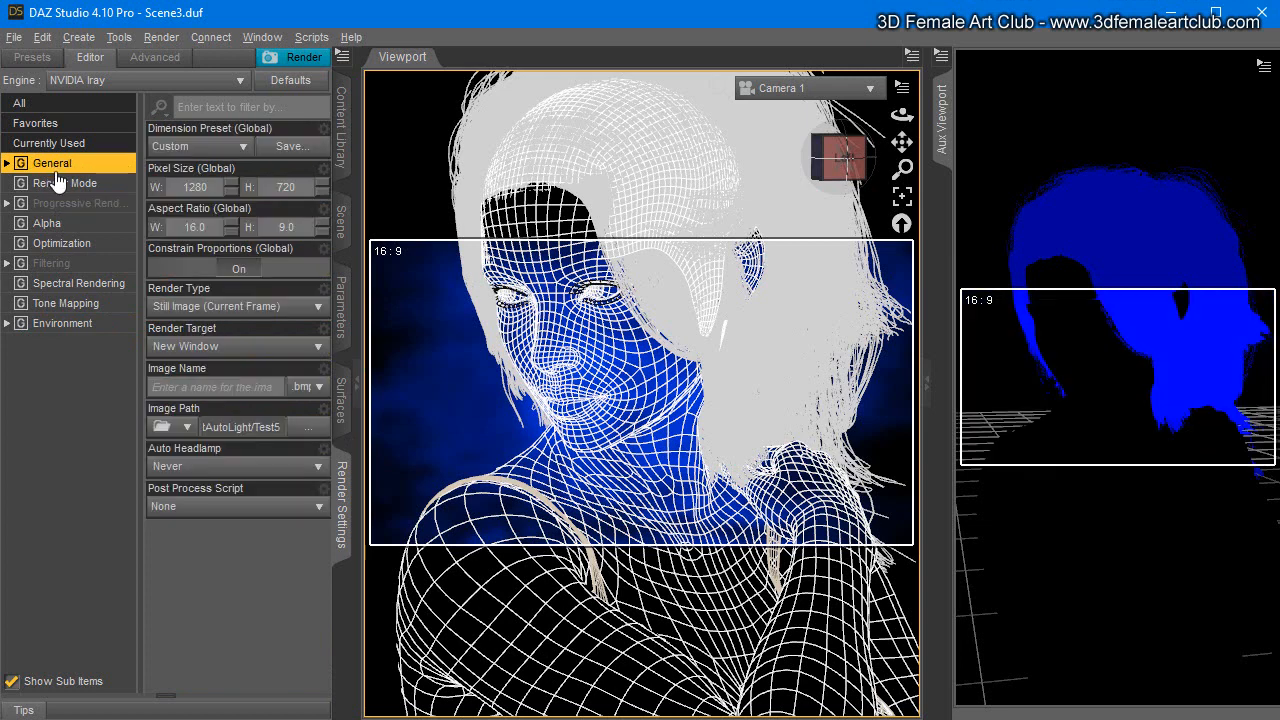
click(199, 185)
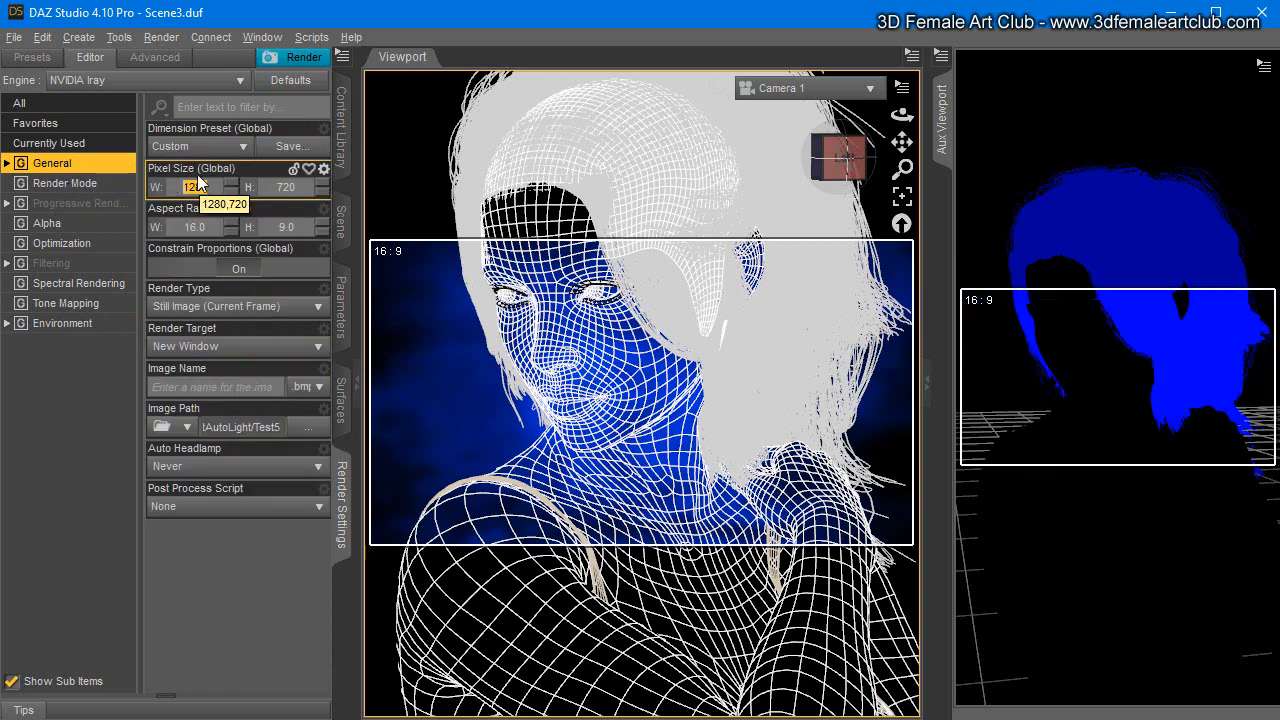
text(900)
click(267, 187)
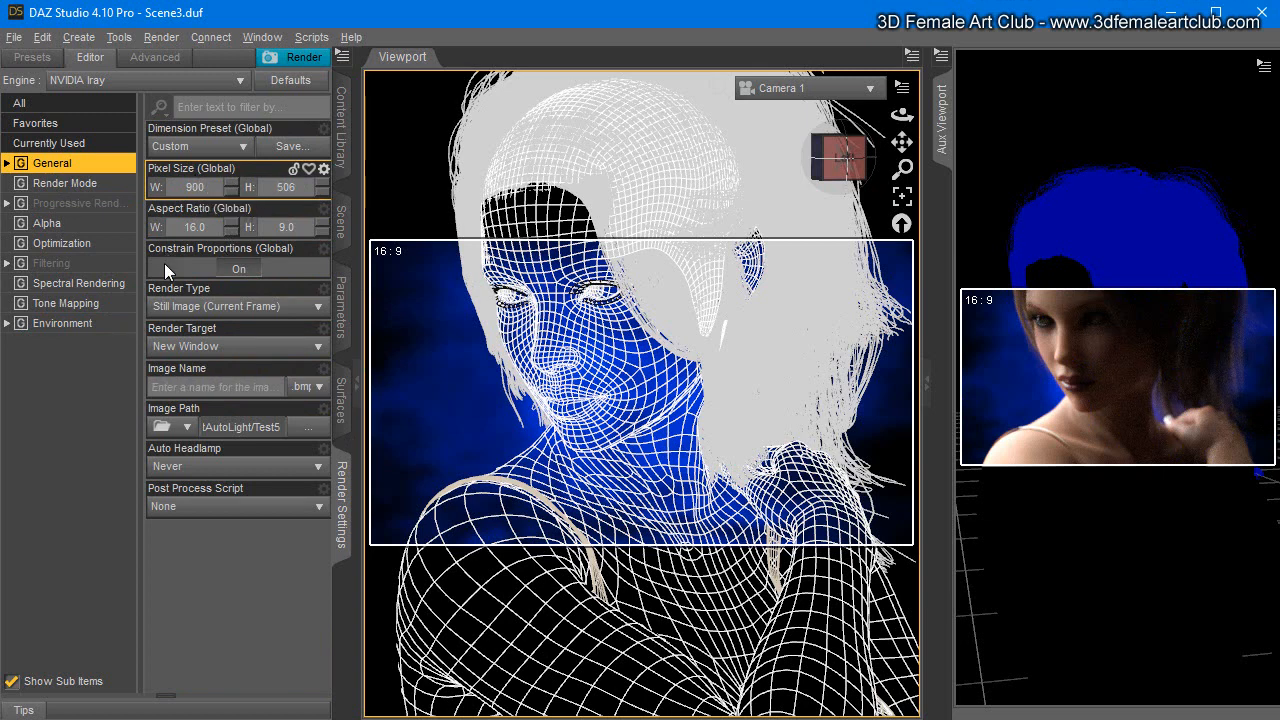
Step: Run a test render, enlarge and reposition its window to examine the portrait, and cancel the render
click(295, 57)
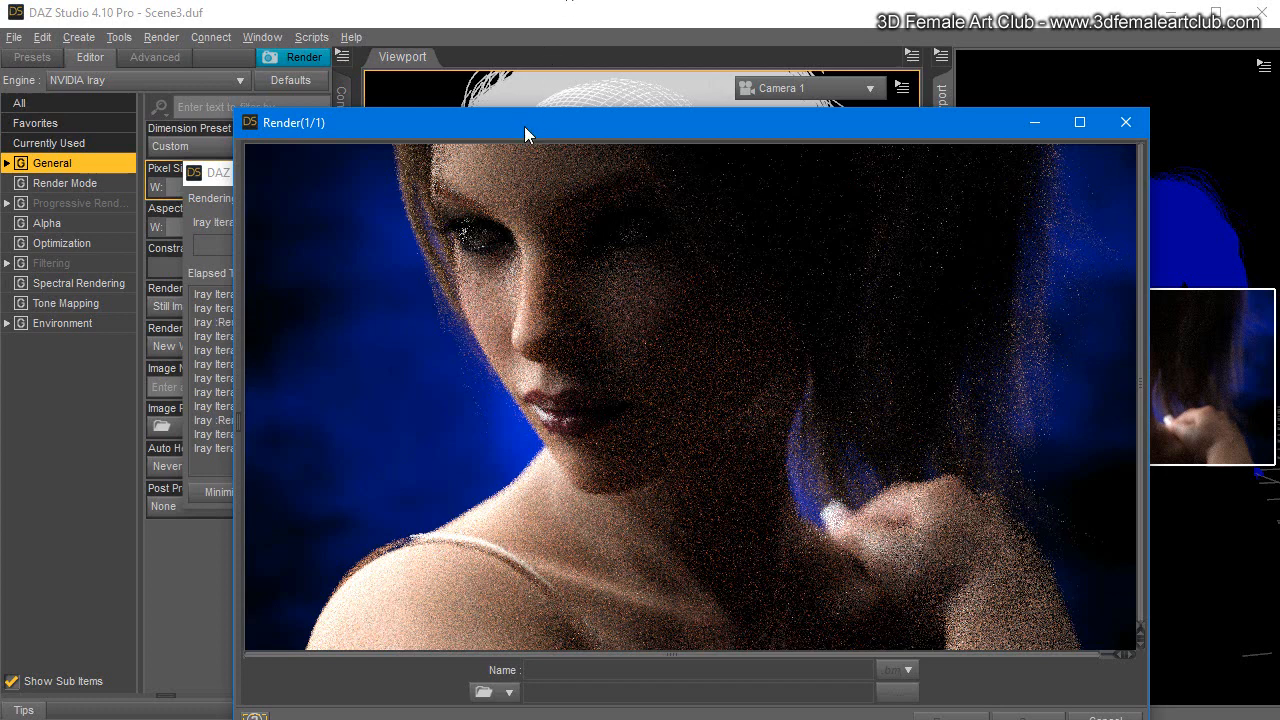
drag(524, 126, 397, 15)
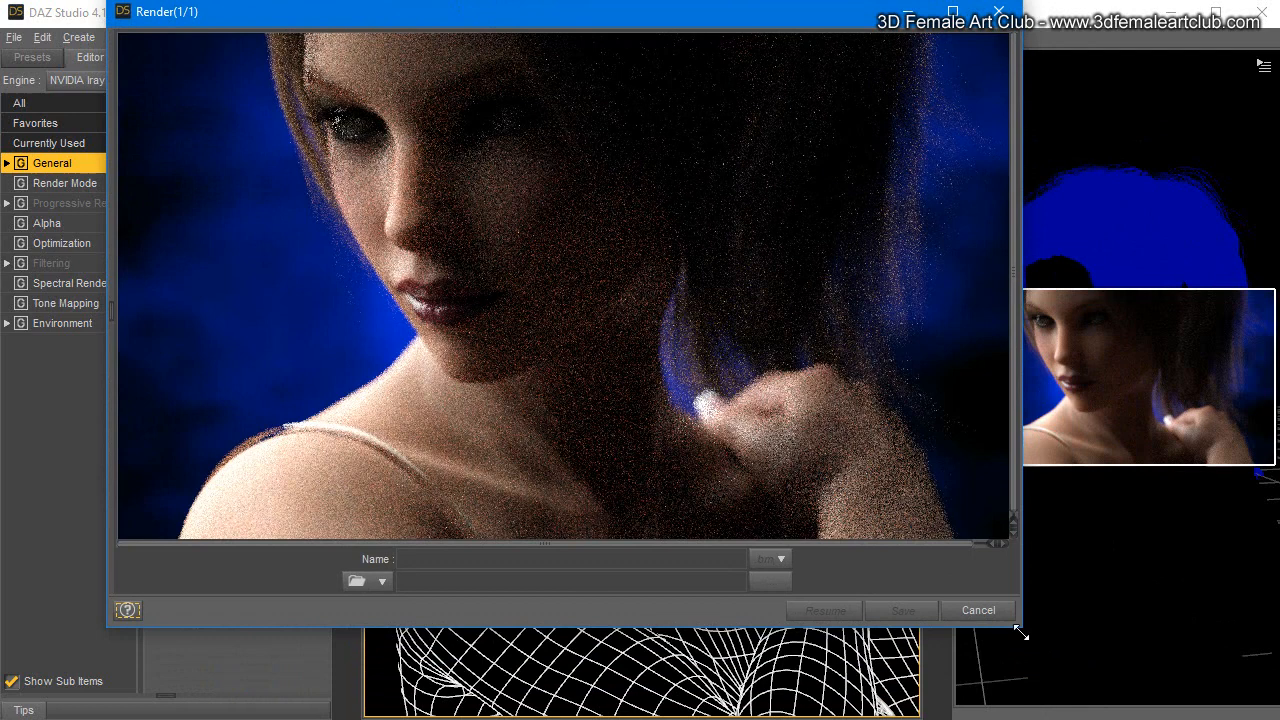
drag(1020, 633, 1190, 706)
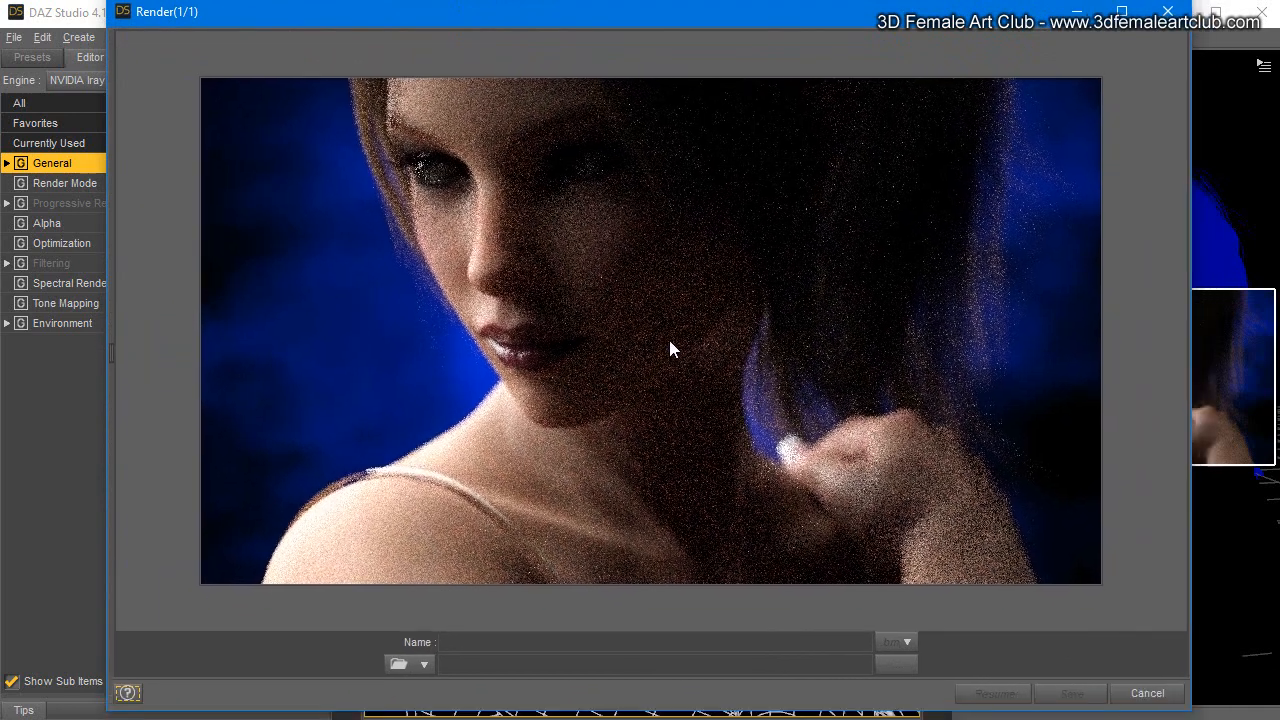
drag(535, 30, 543, 68)
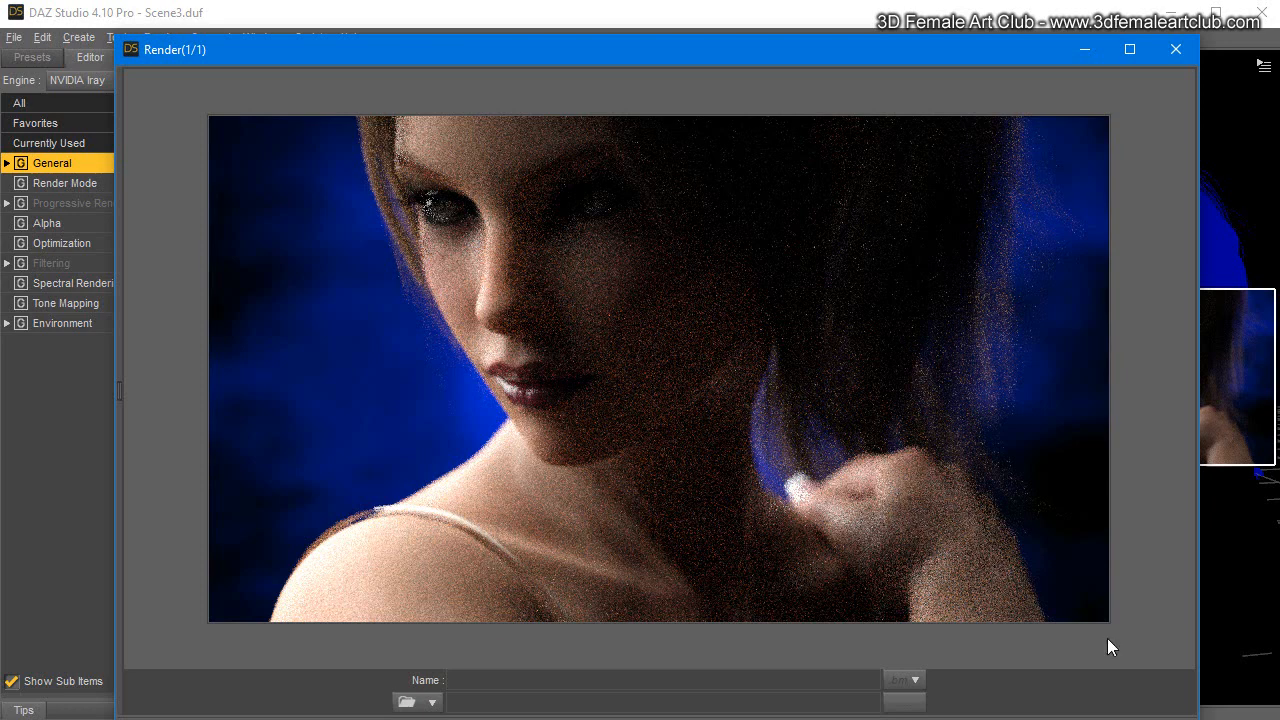
drag(780, 71, 739, 1)
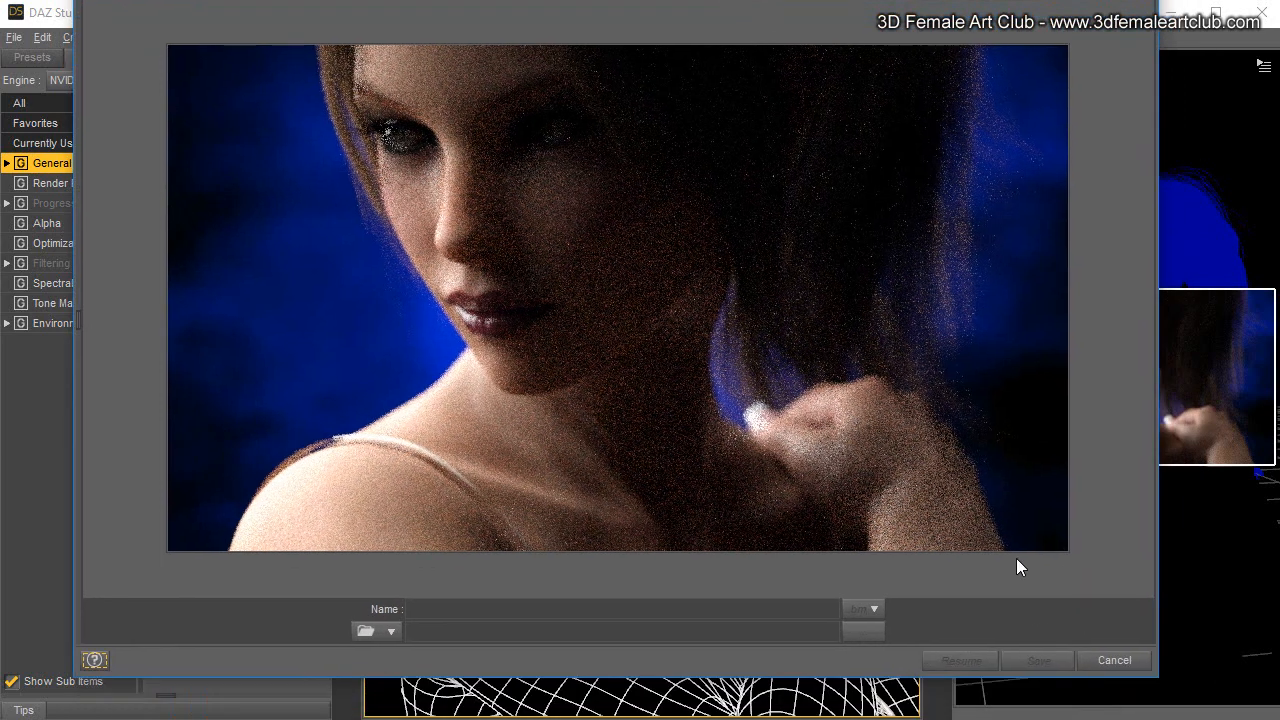
click(1110, 662)
click(576, 354)
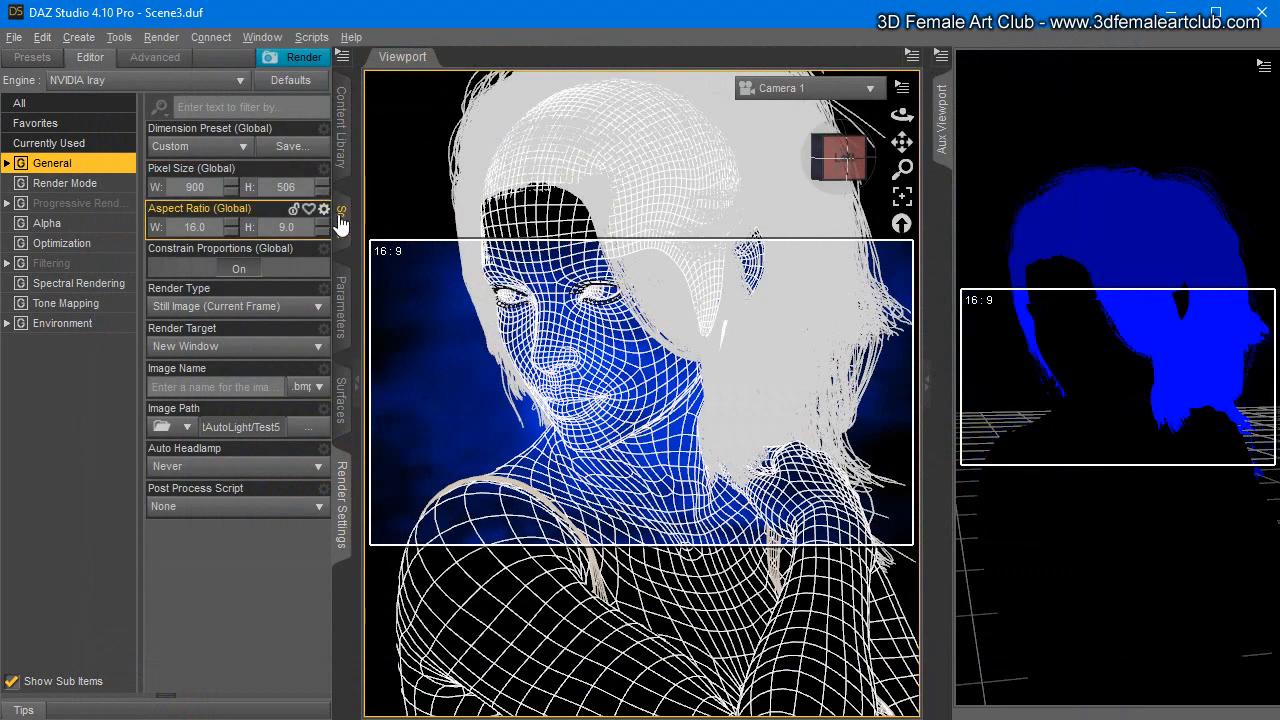
Step: Set Camera 1's F/Stop to 150 in its camera parameters
click(341, 218)
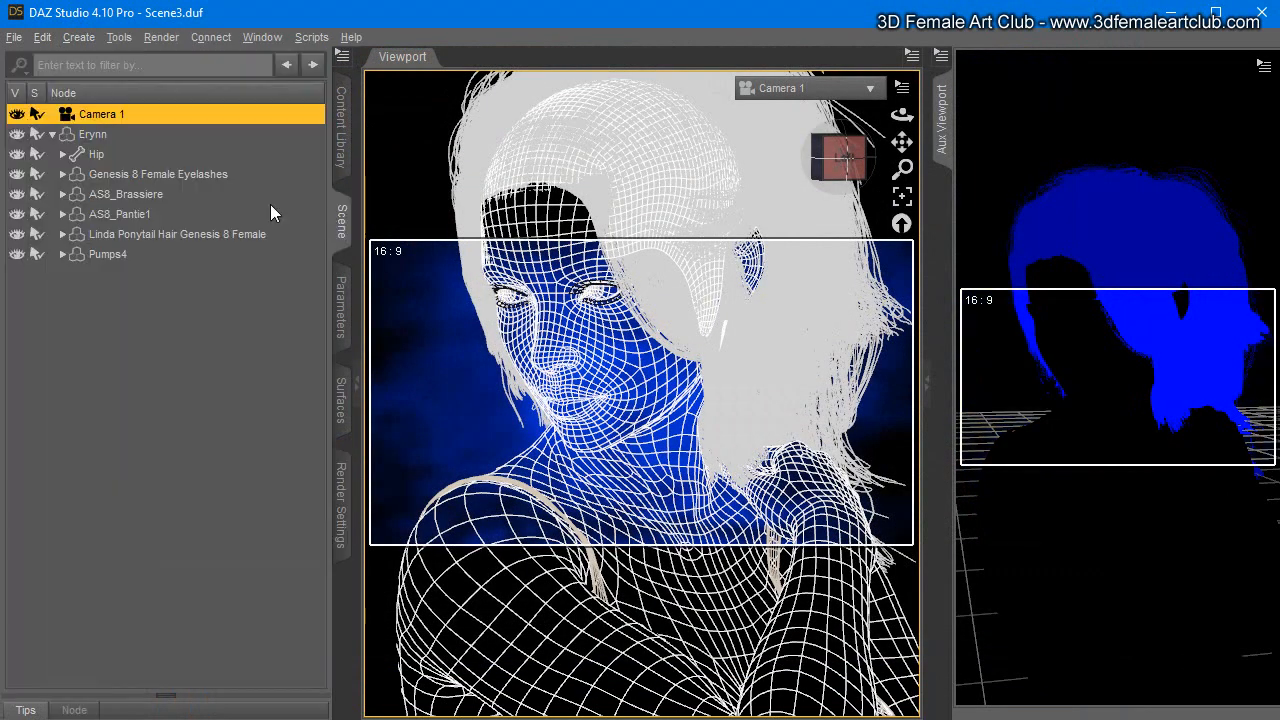
click(340, 315)
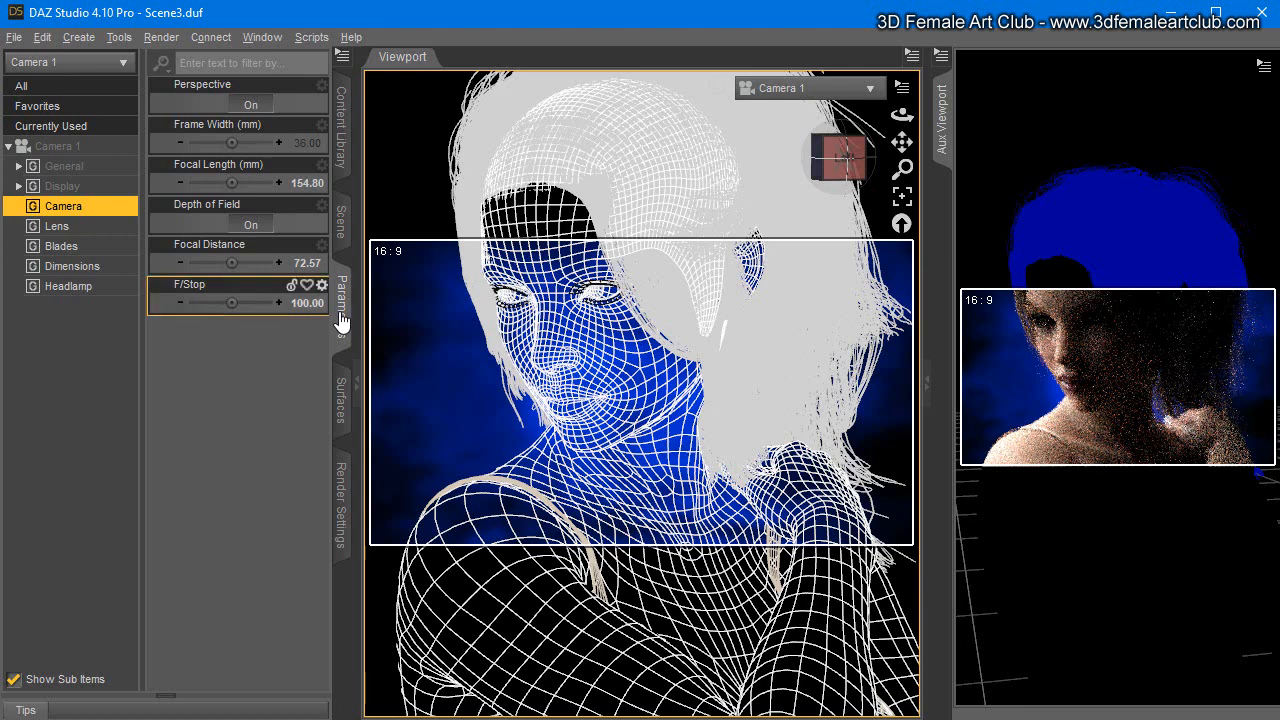
click(307, 302)
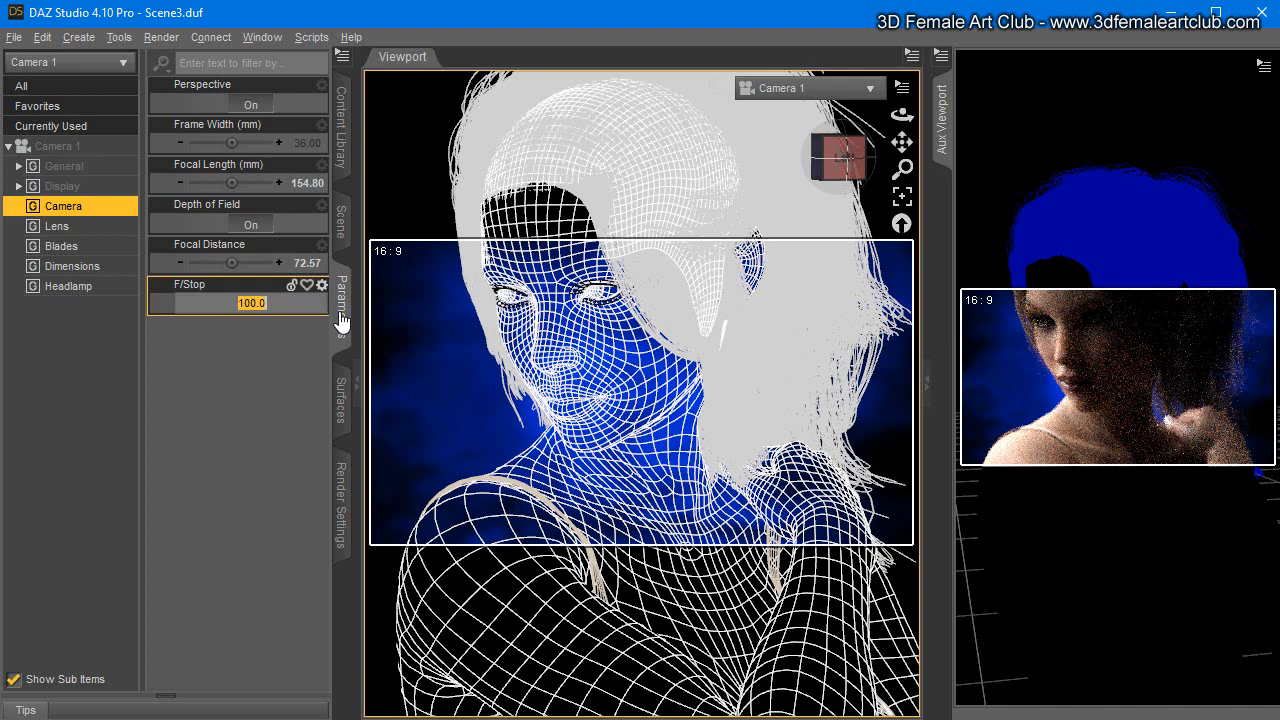
text(150)
key(Return)
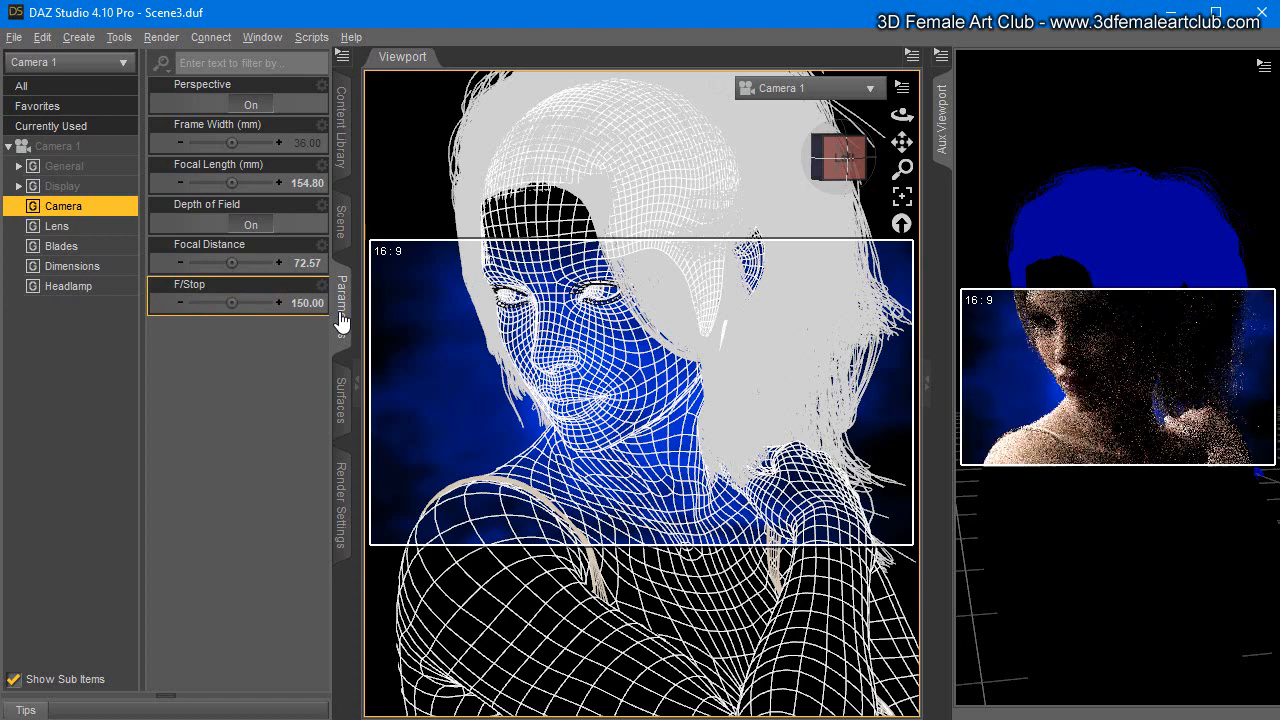
Step: Display the scene's node list and save the changes to the current scene file
key(F3)
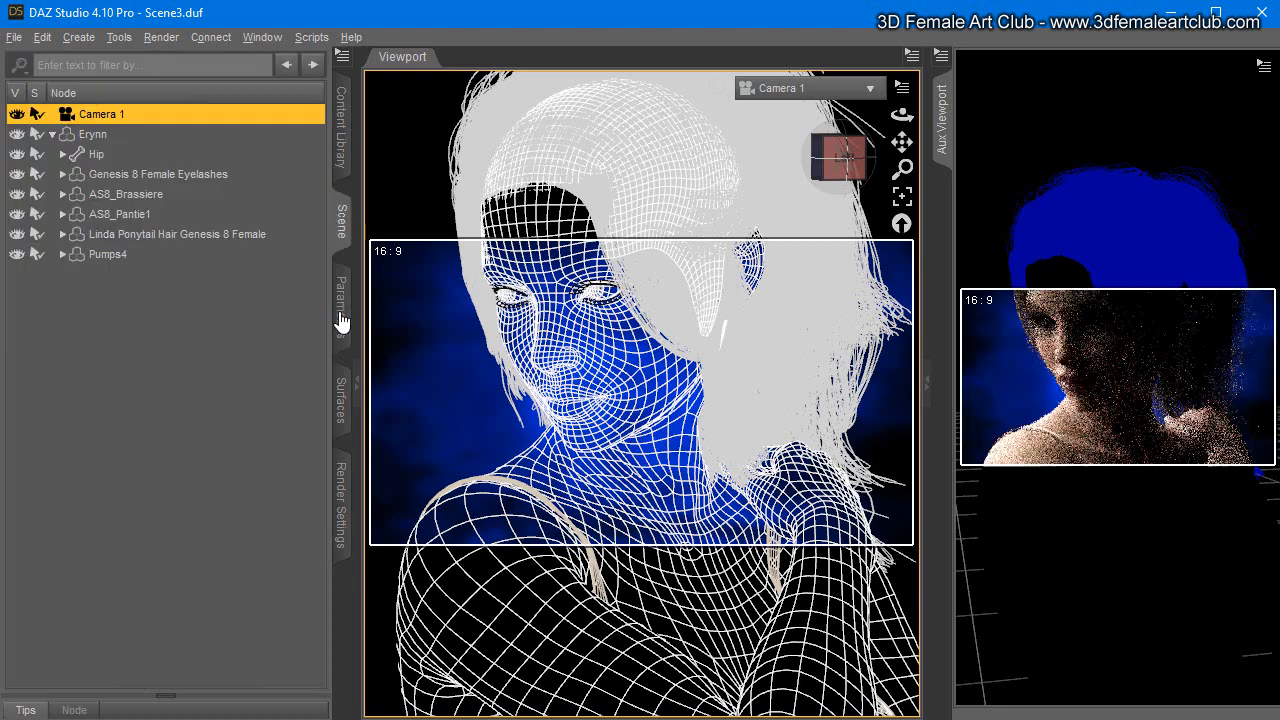
key(alt)
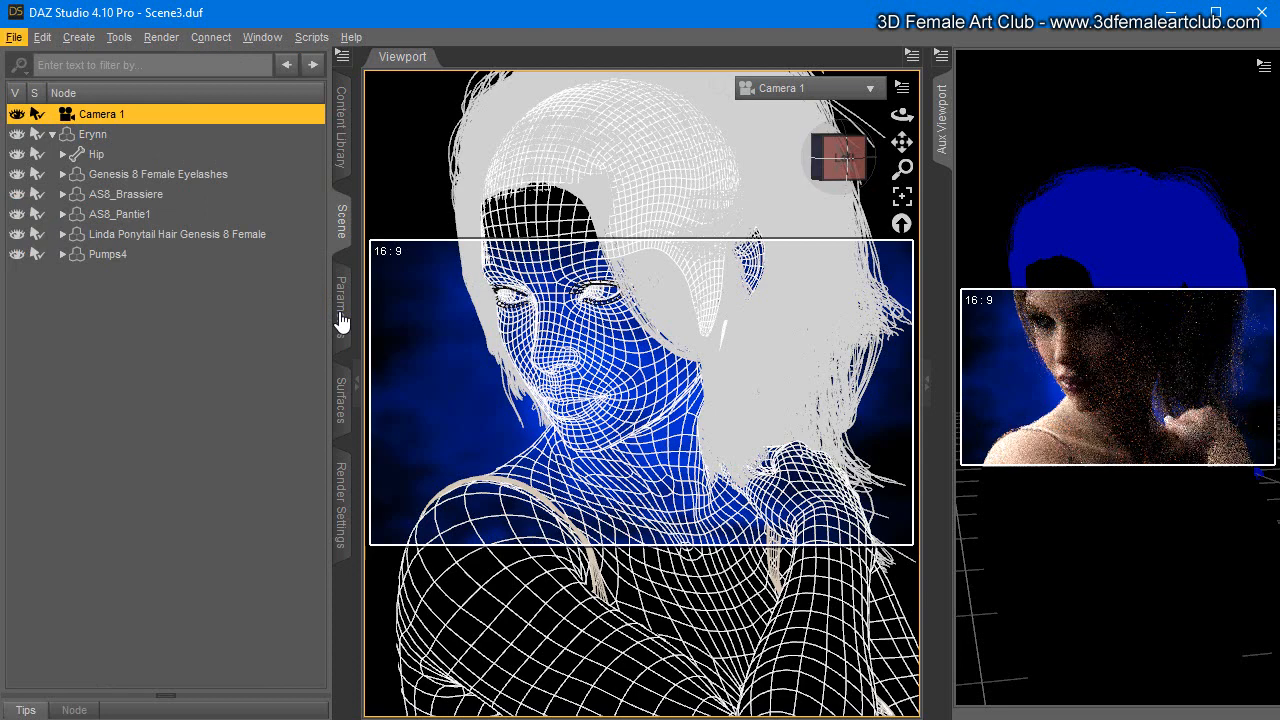
key(f)
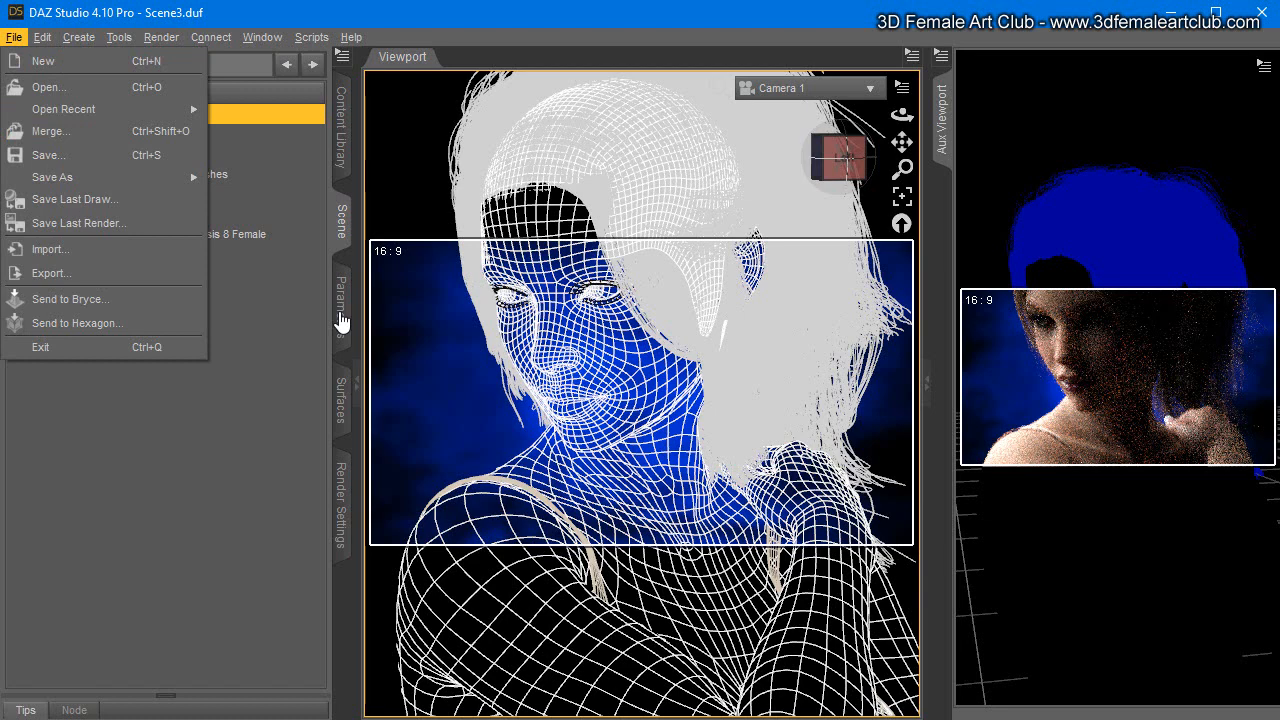
key(Down)
key(Down)
key(Down)
key(Down)
key(Down)
key(Return)
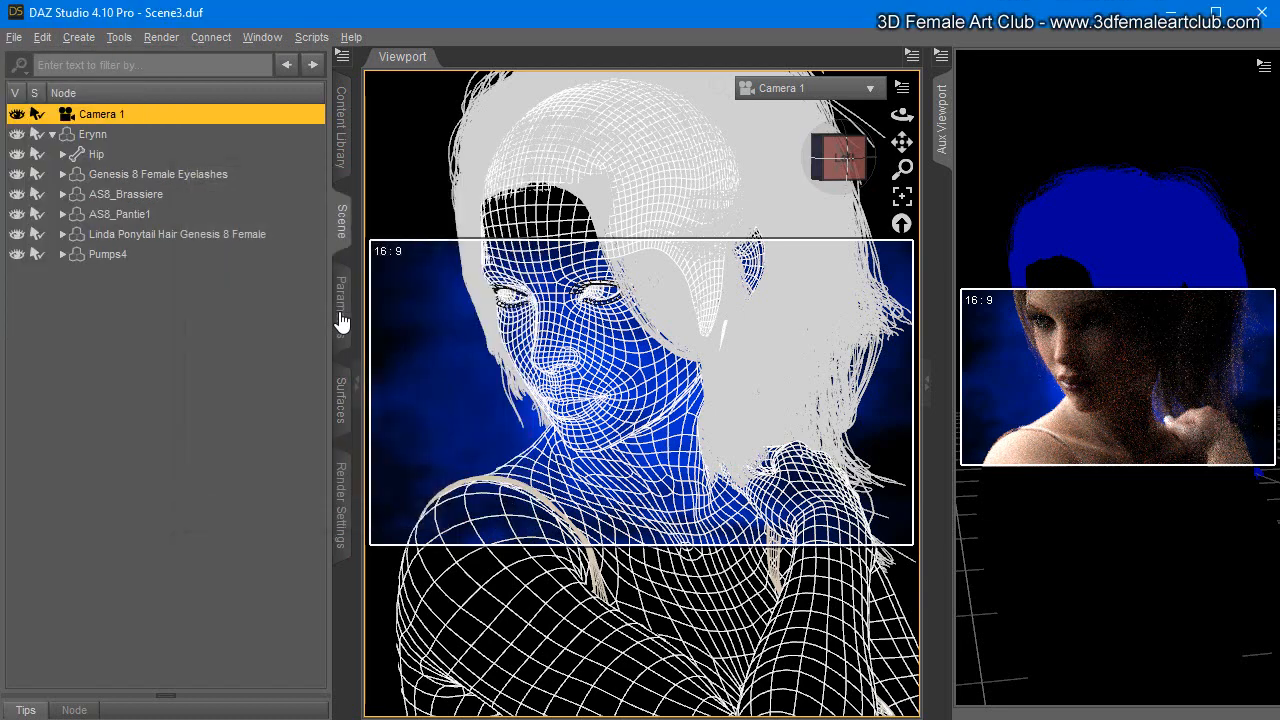
Step: Render the portrait through Camera 1 and stop the render once the image is clean
key(alt+r)
key(Down)
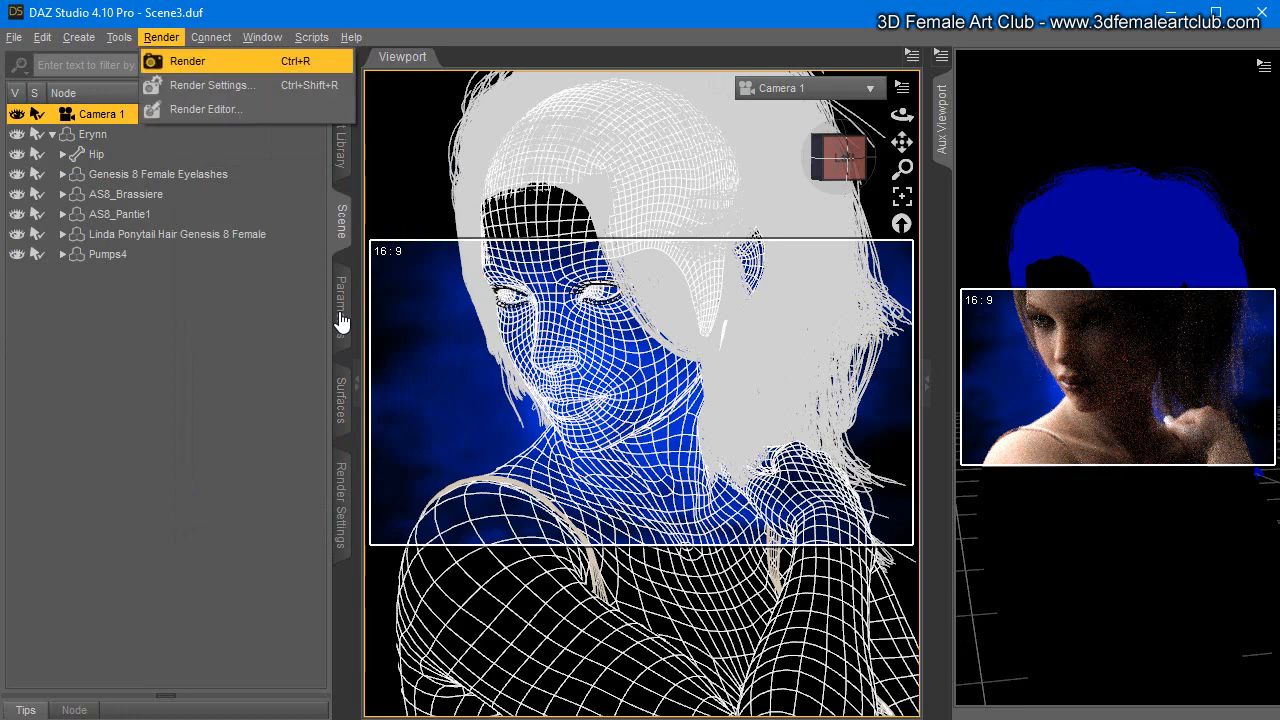
key(Return)
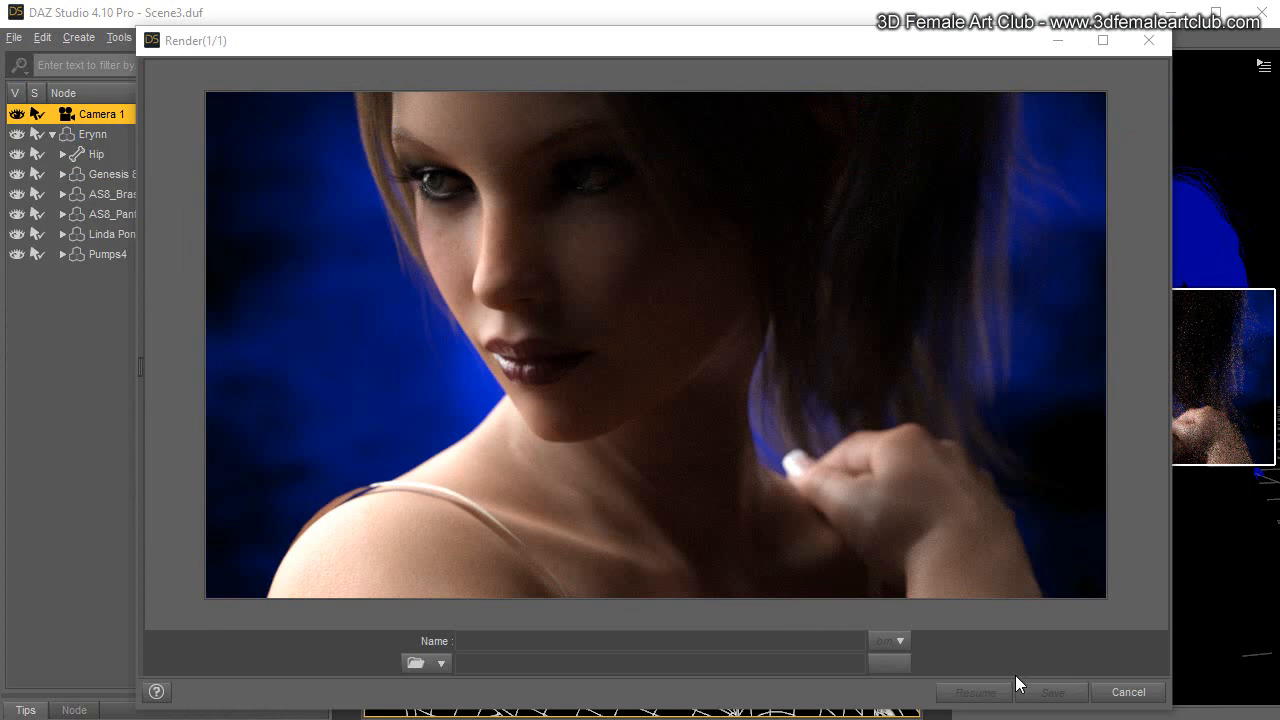
click(1127, 695)
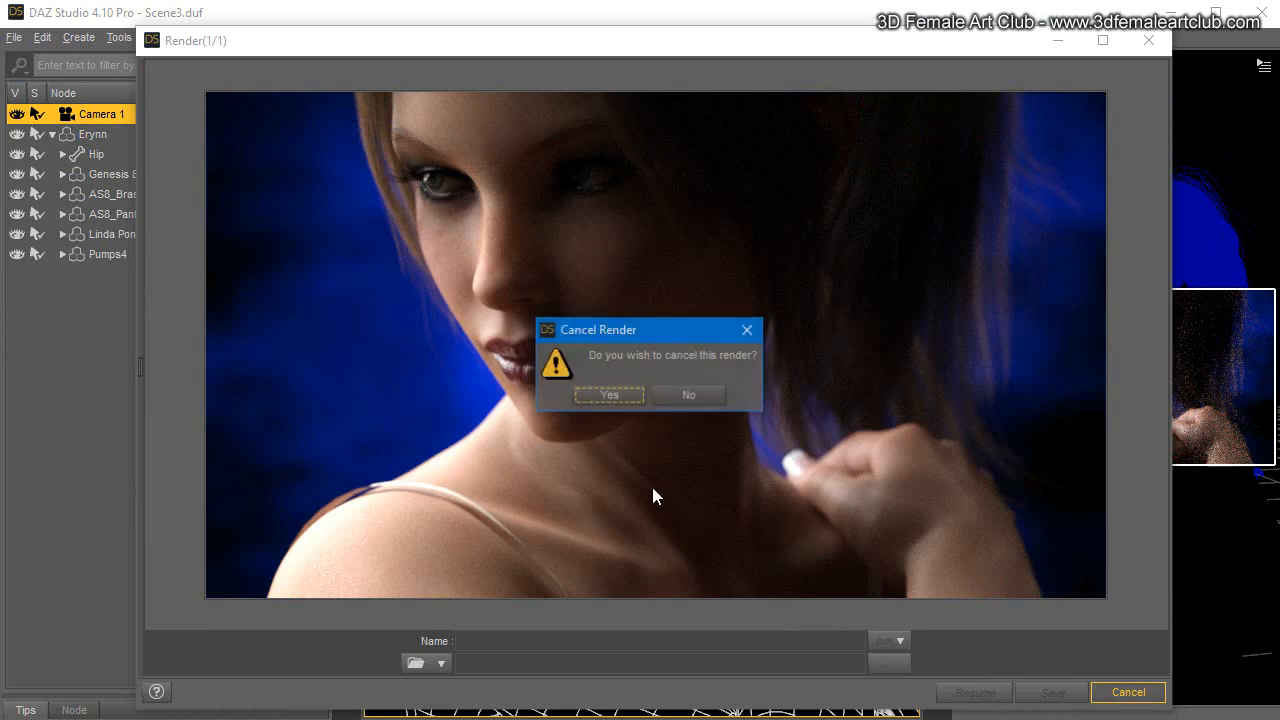
click(600, 396)
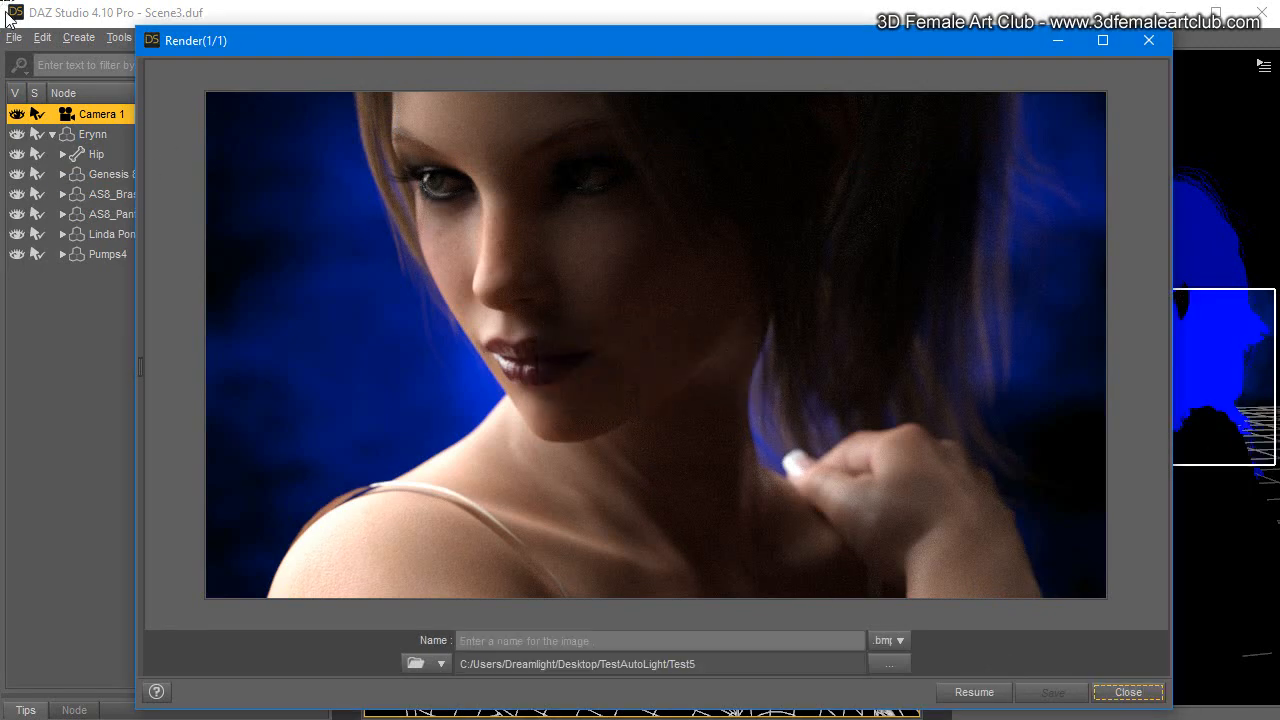
Step: Save the last render as a BMP image named Layer1 in the FemaleLayers folder
click(14, 37)
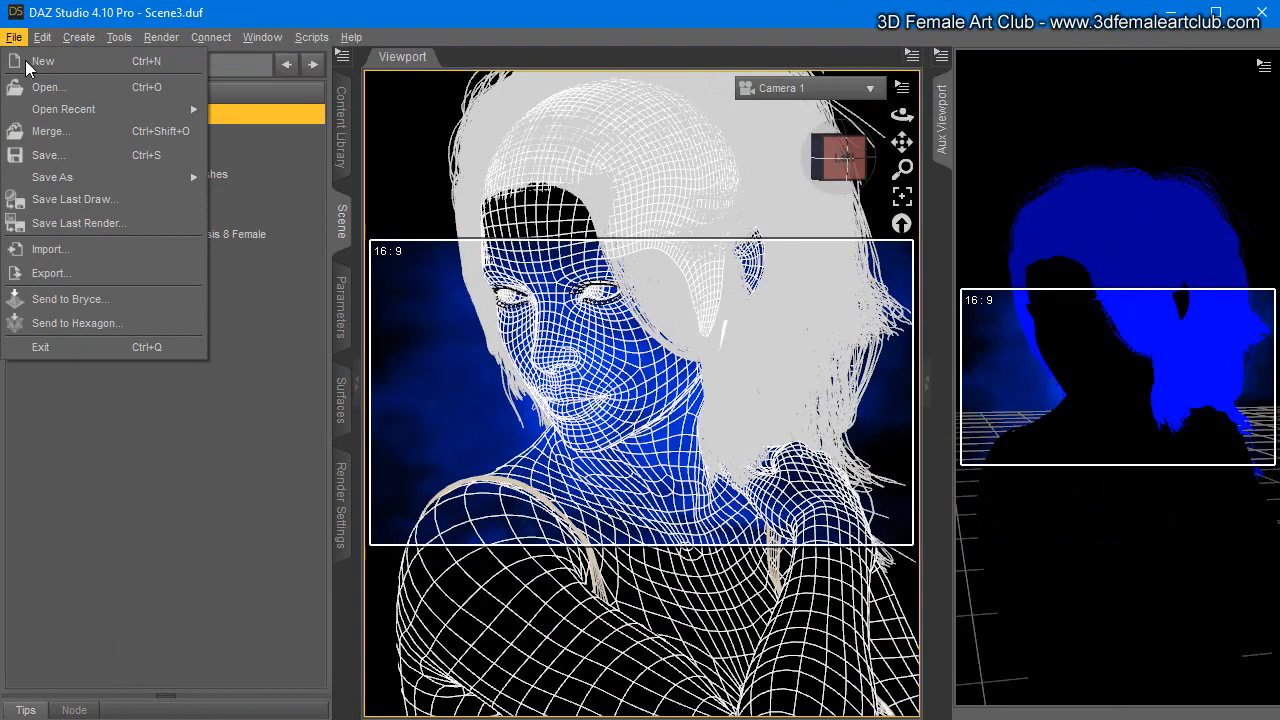
click(70, 222)
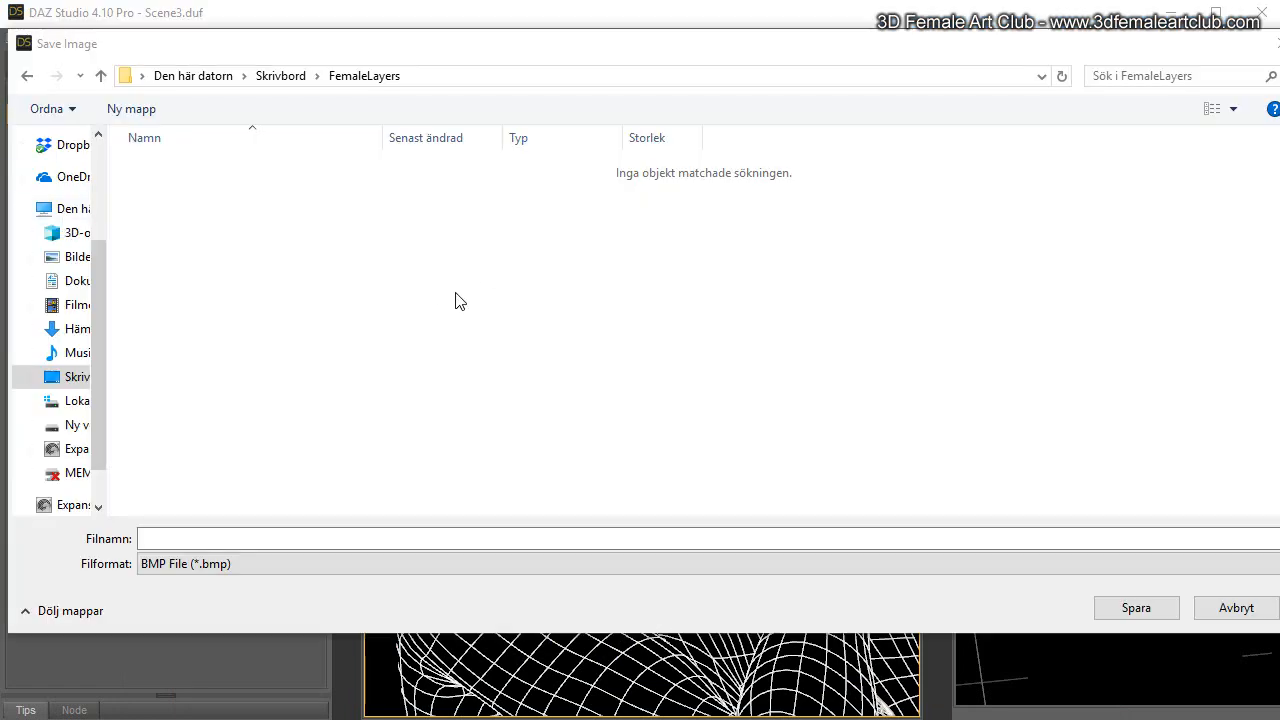
drag(320, 57, 316, 91)
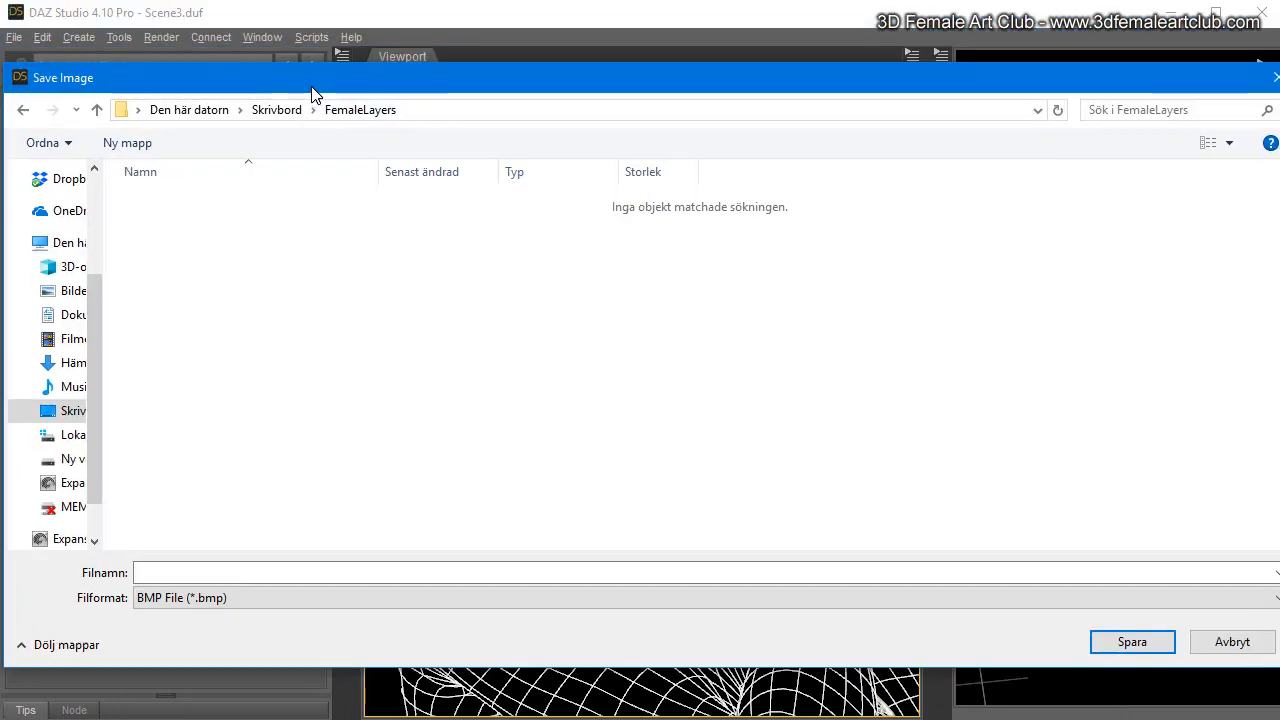
click(229, 569)
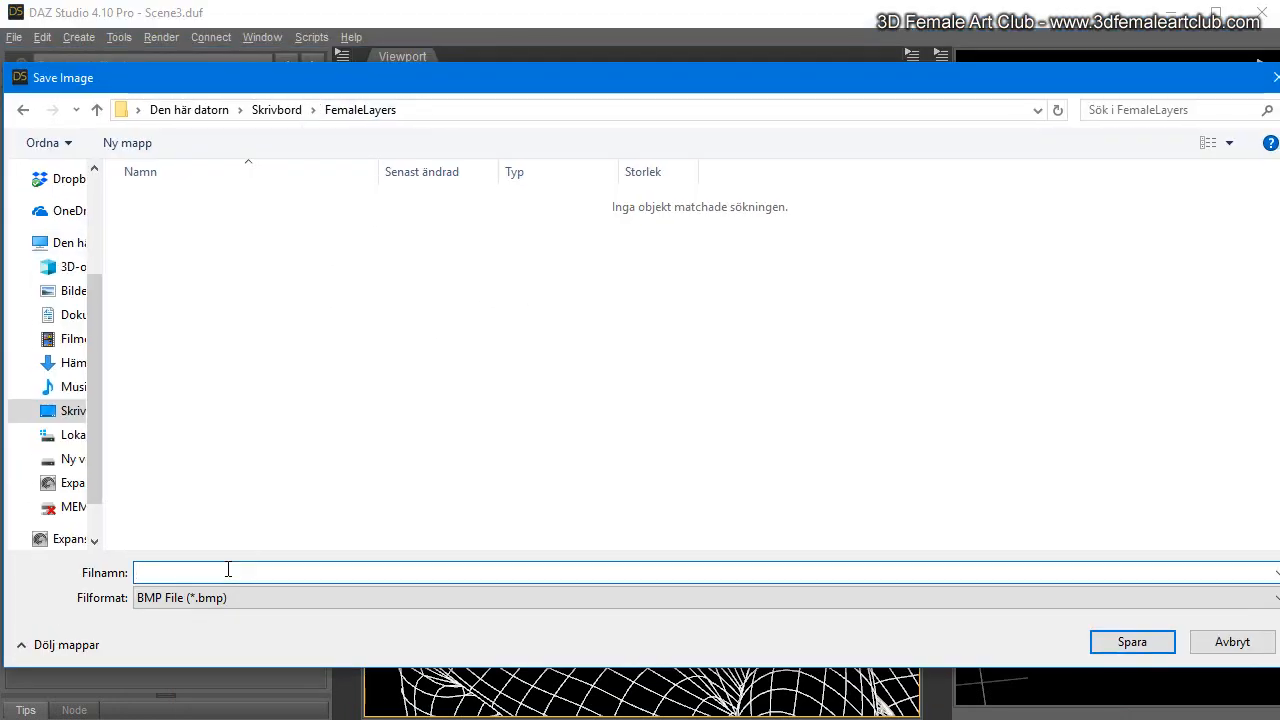
text(Layer1)
key(Return)
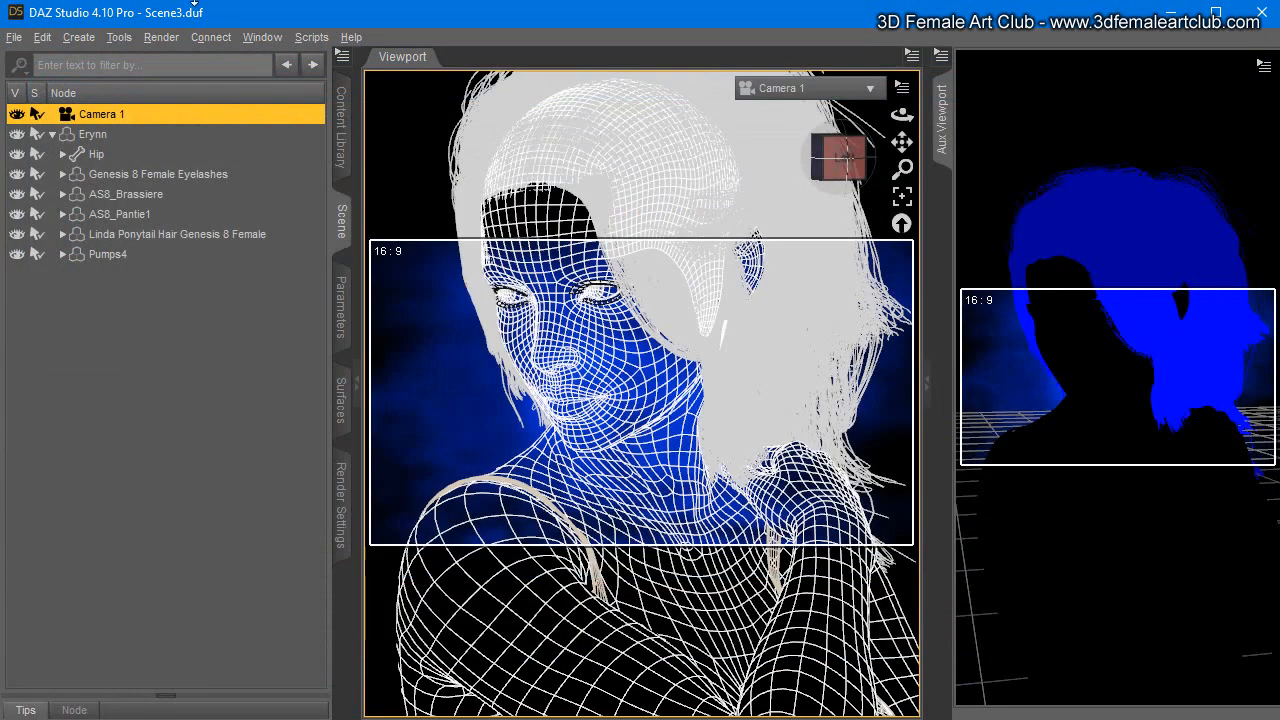
Step: Try a dome rotation of 300 in the environment render settings, and settle on 230
click(340, 500)
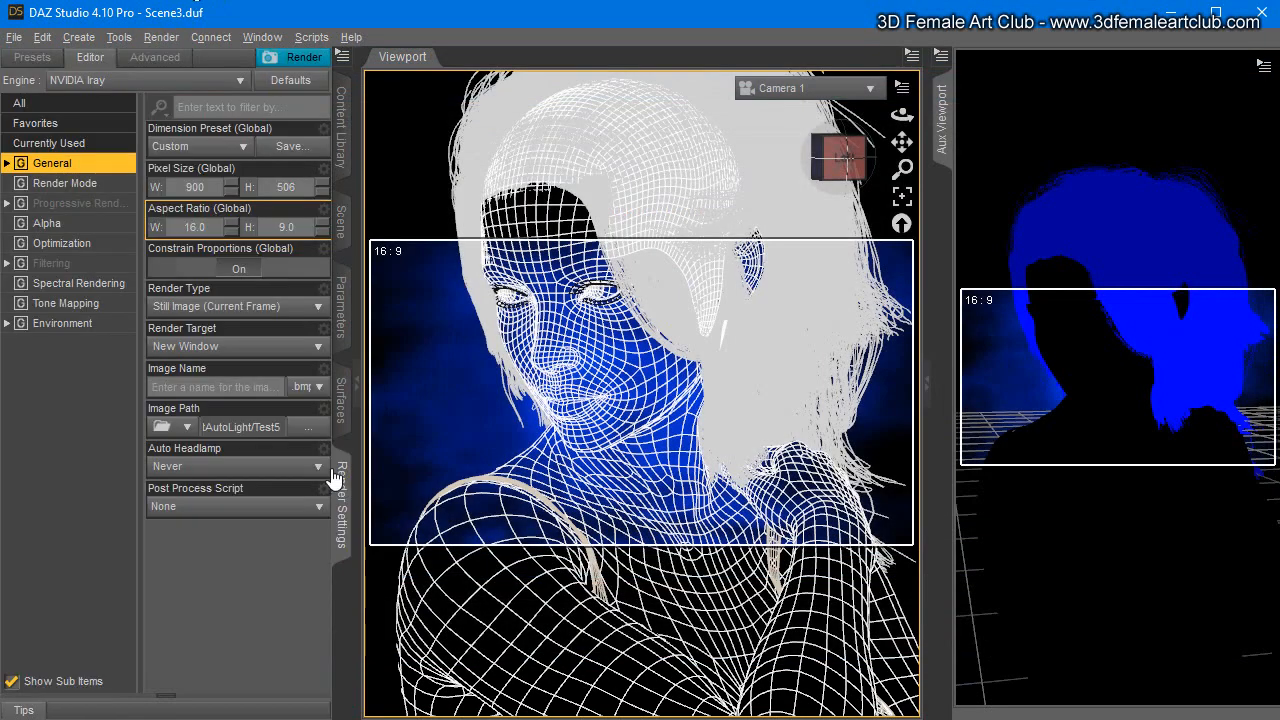
click(52, 326)
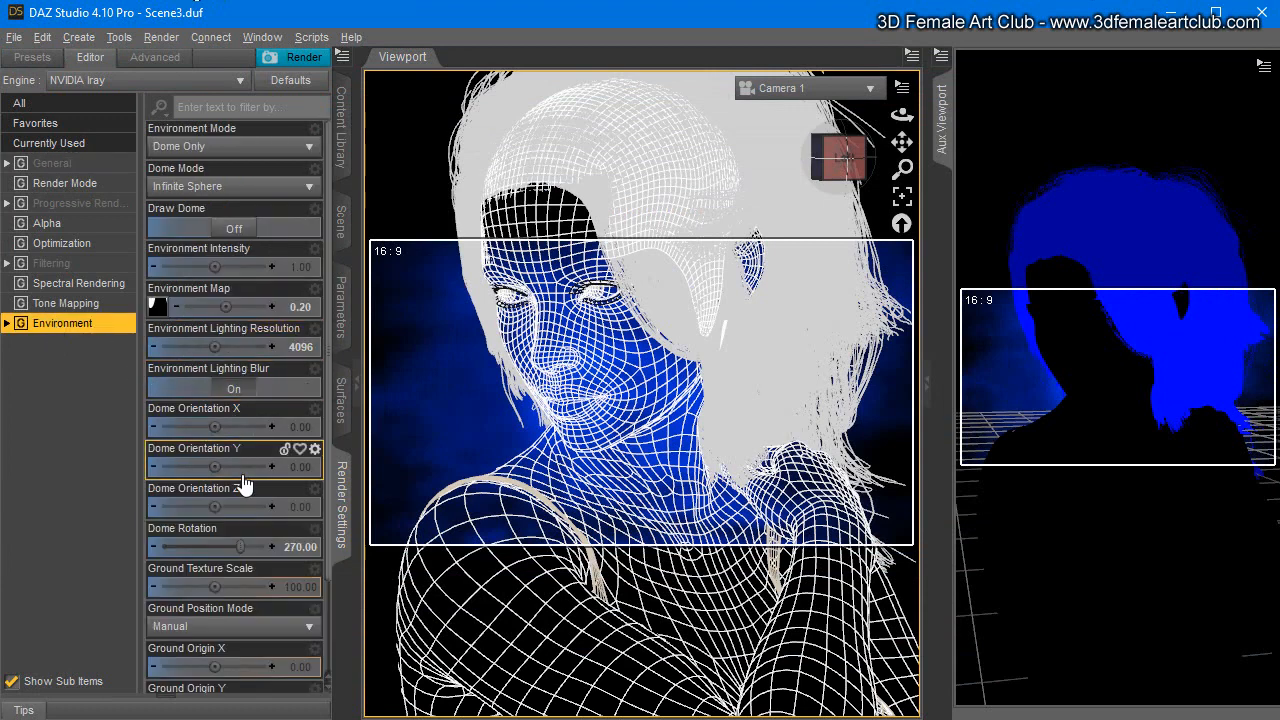
click(287, 548)
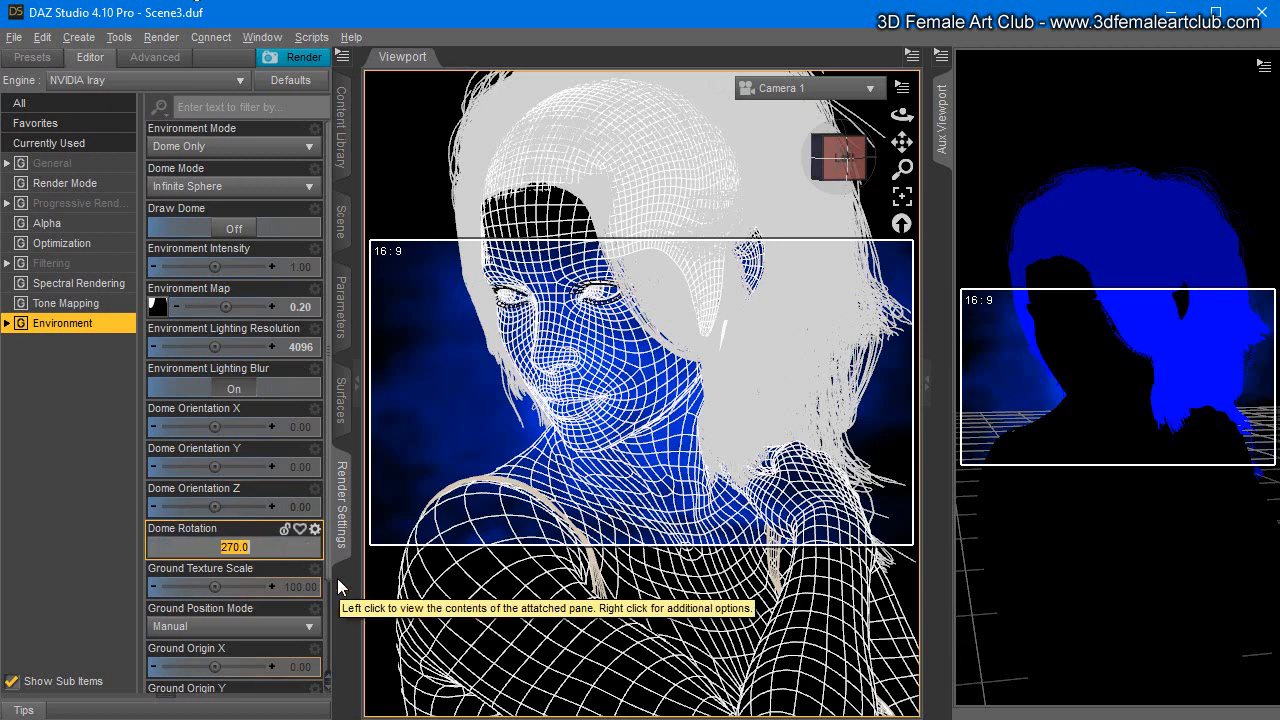
text(300)
key(Return)
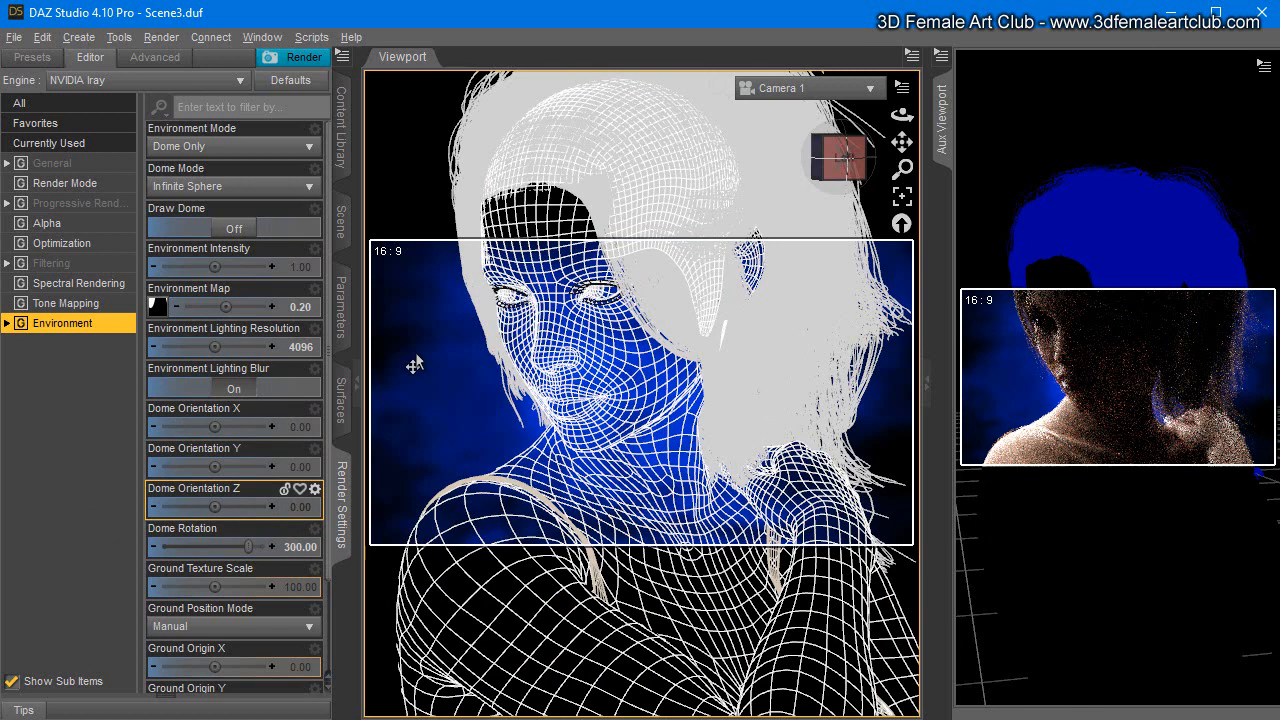
click(300, 547)
text(230)
key(Return)
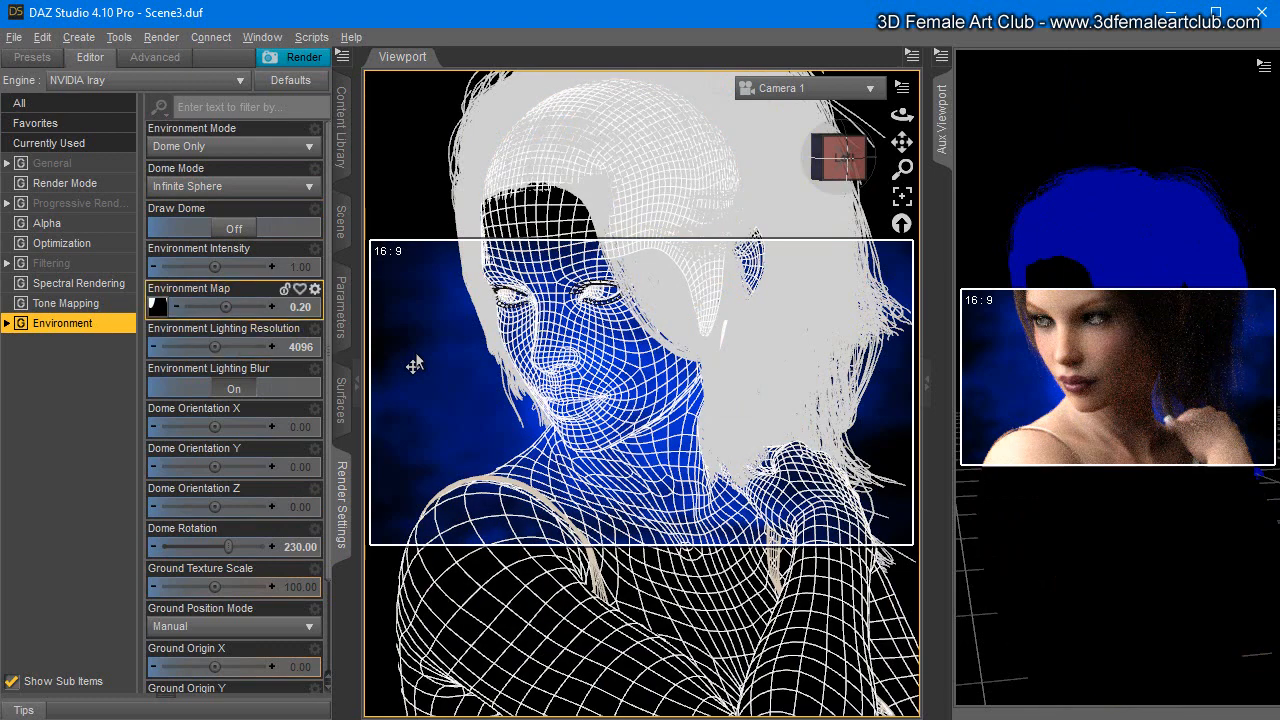
Step: Try Environment Map values of 0.15 and 0 in the environment settings
key(shift+Tab)
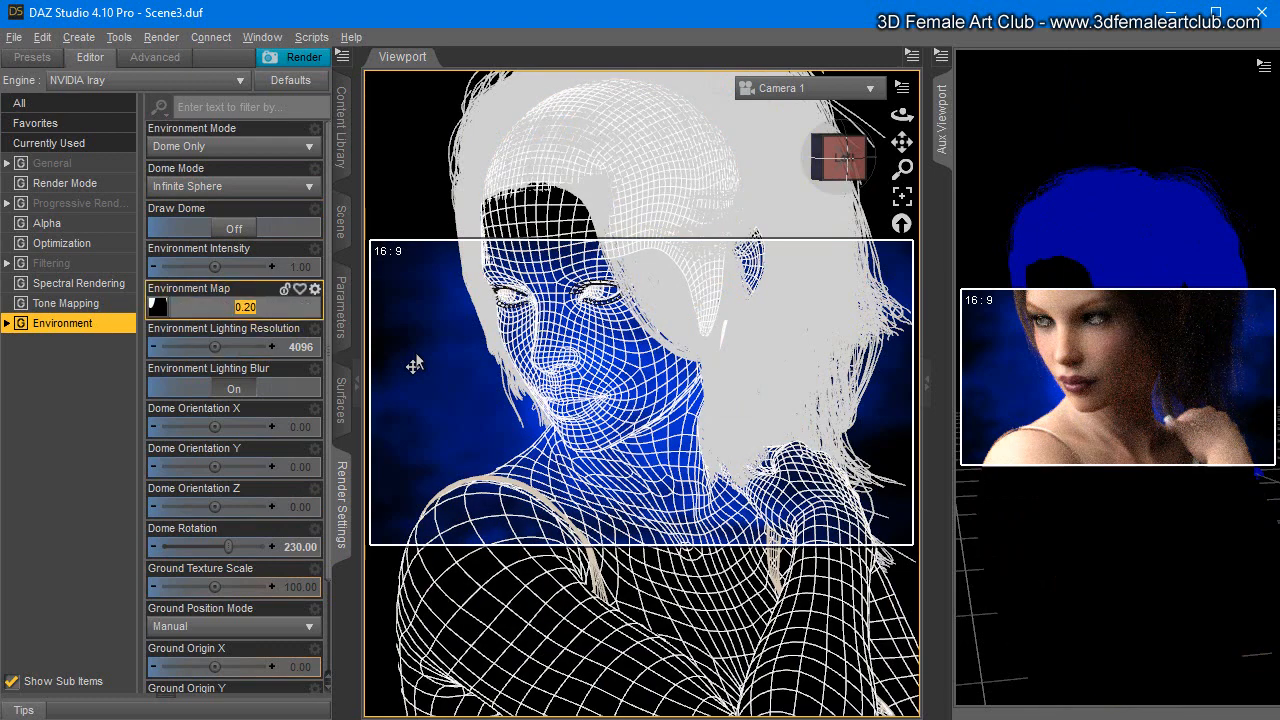
text(0.15)
key(Return)
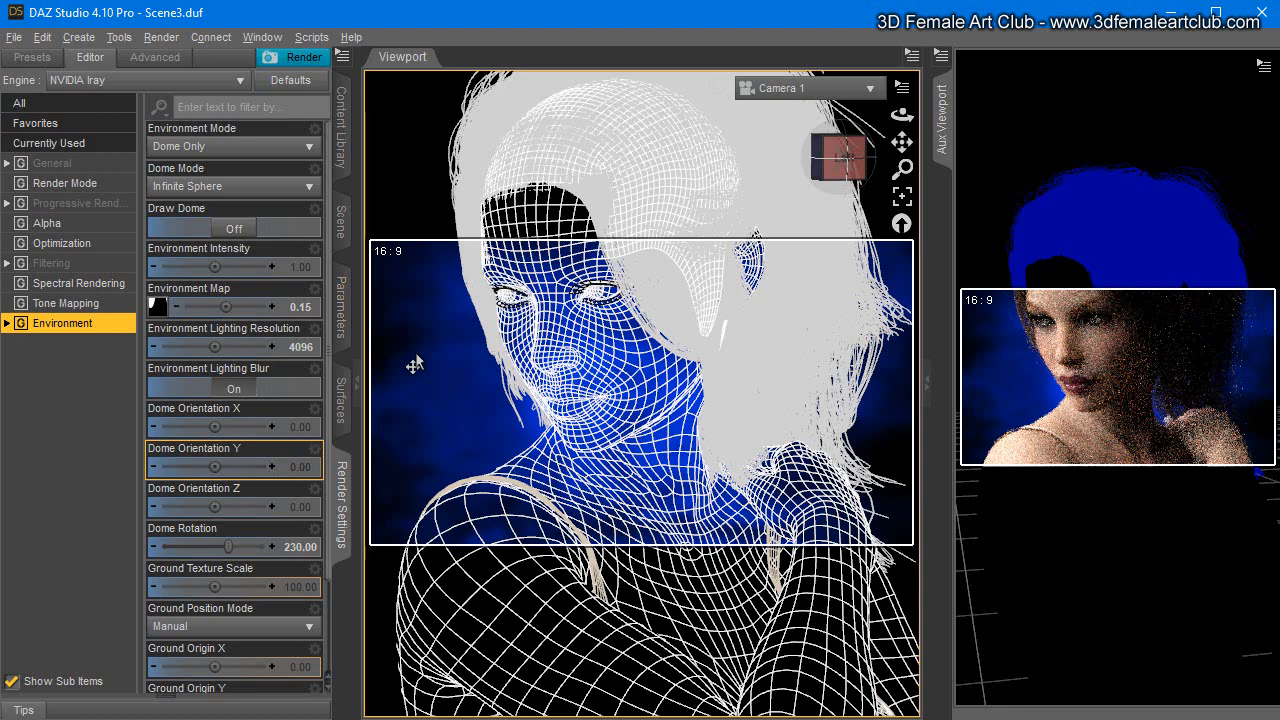
key(Tab)
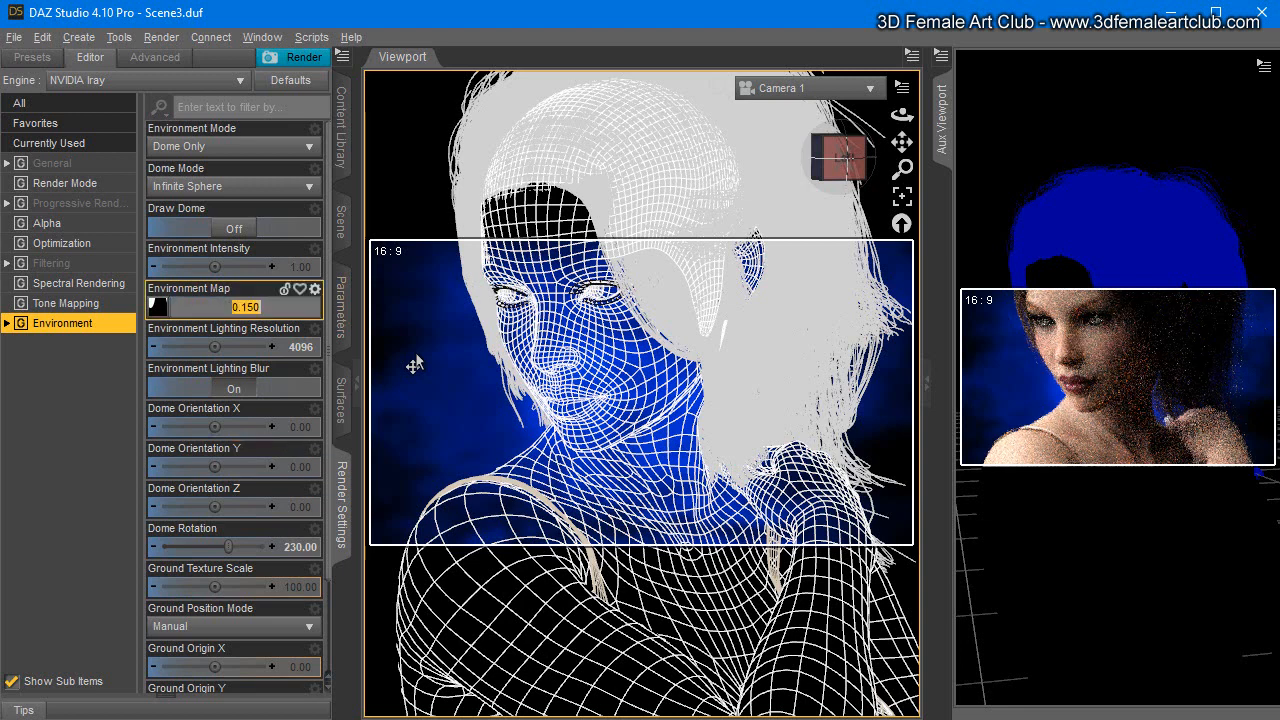
text(0)
key(Return)
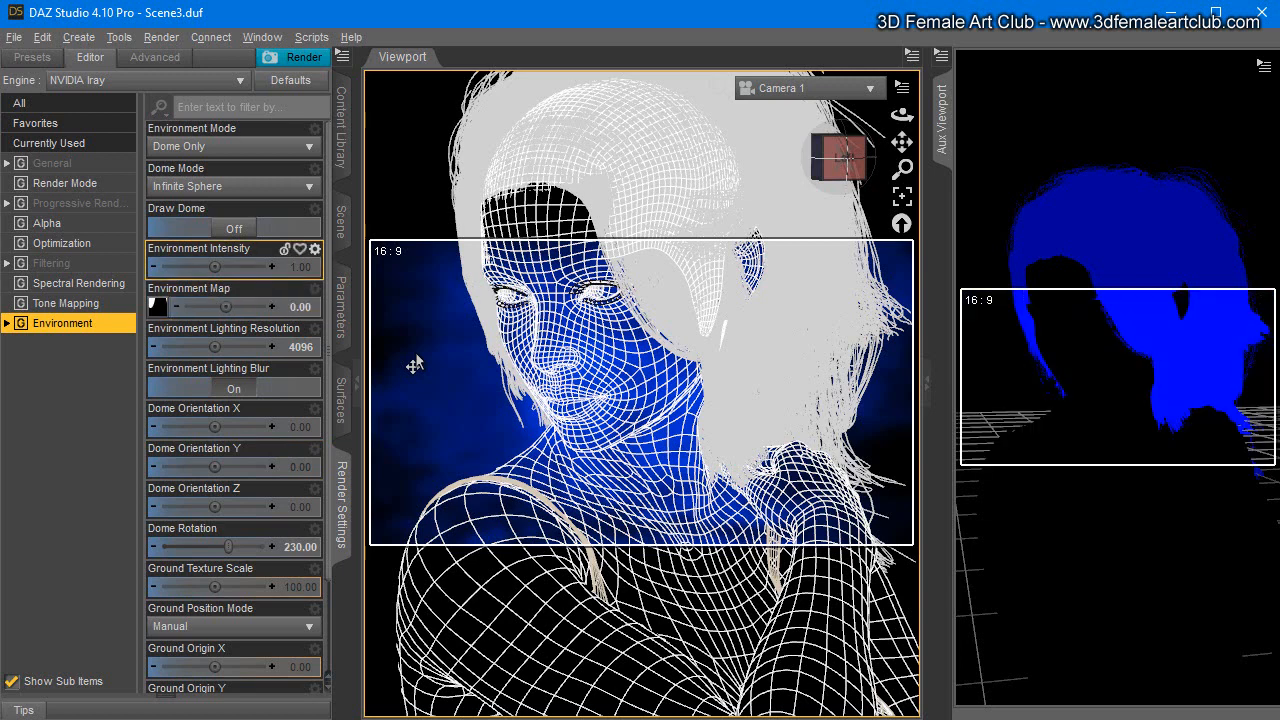
Step: Set the Environment Map intensity to 0.1 in the environment render settings
key(Return)
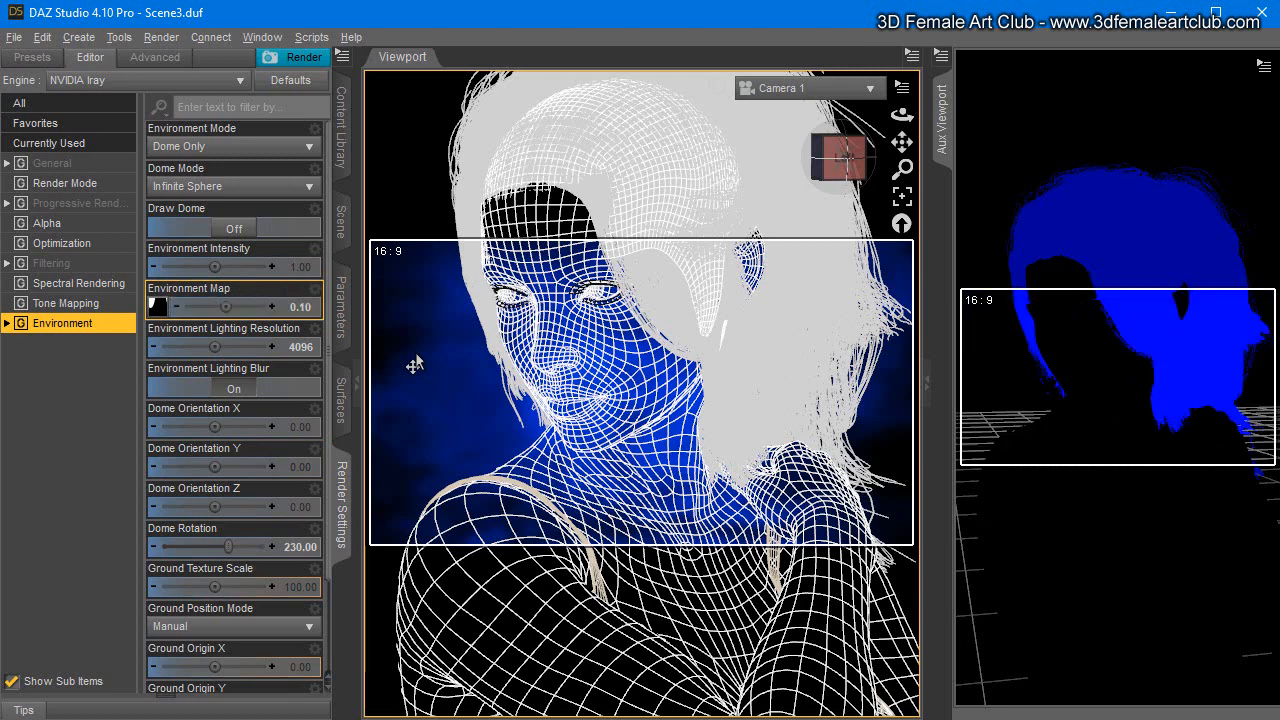
text(0.1)
key(Return)
key(Tab)
key(Tab)
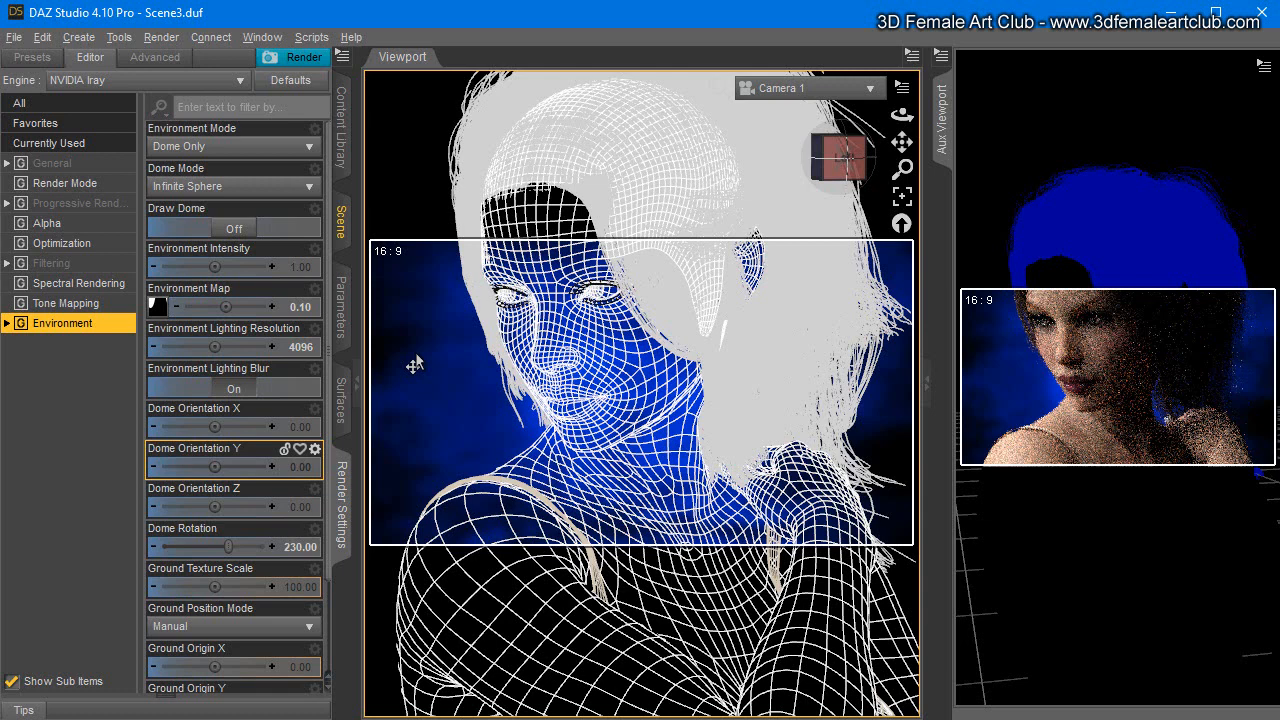
key(F3)
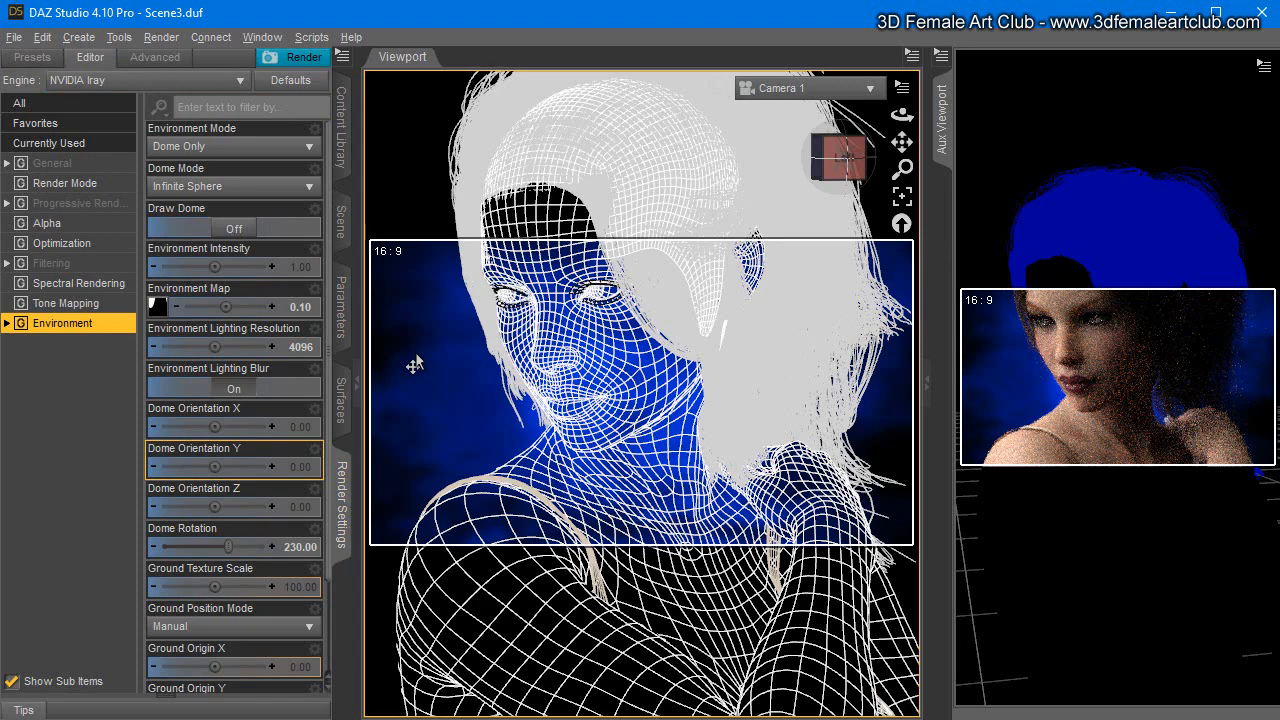
key(F6)
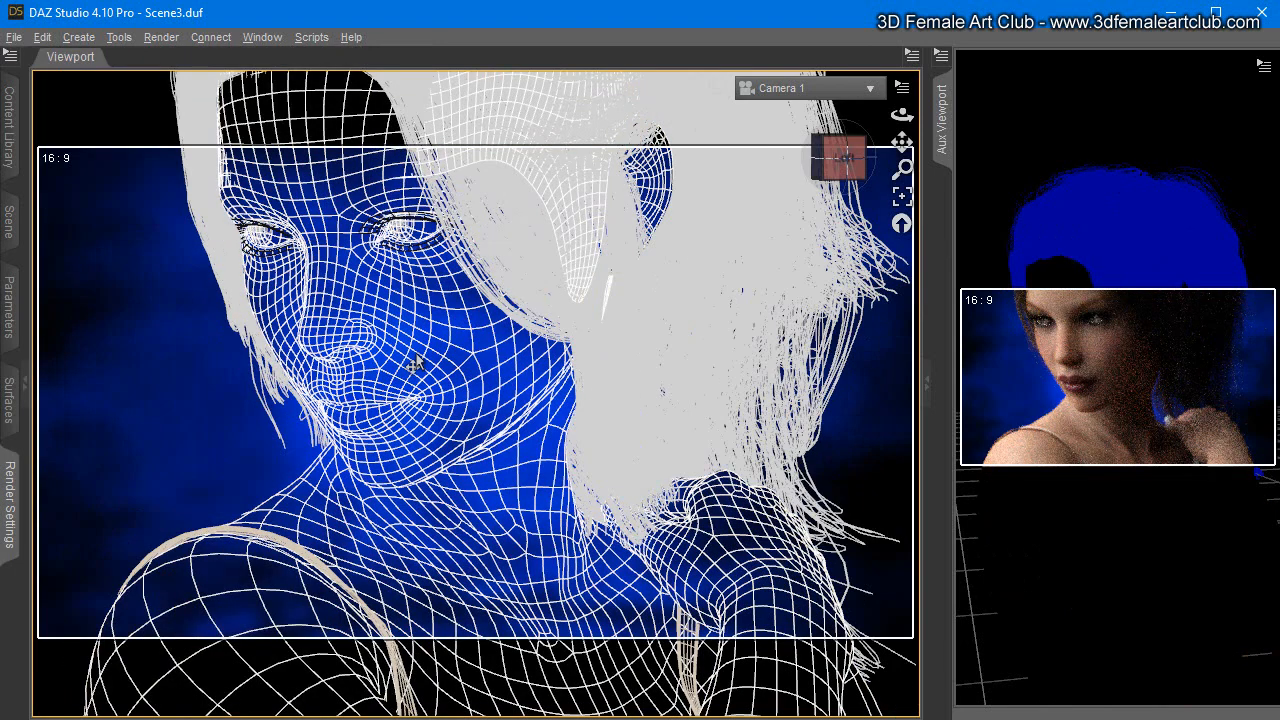
key(F6)
Step: Set the render's pixel width to 800 in the general render settings, keeping the 16:9 aspect ratio
click(80, 203)
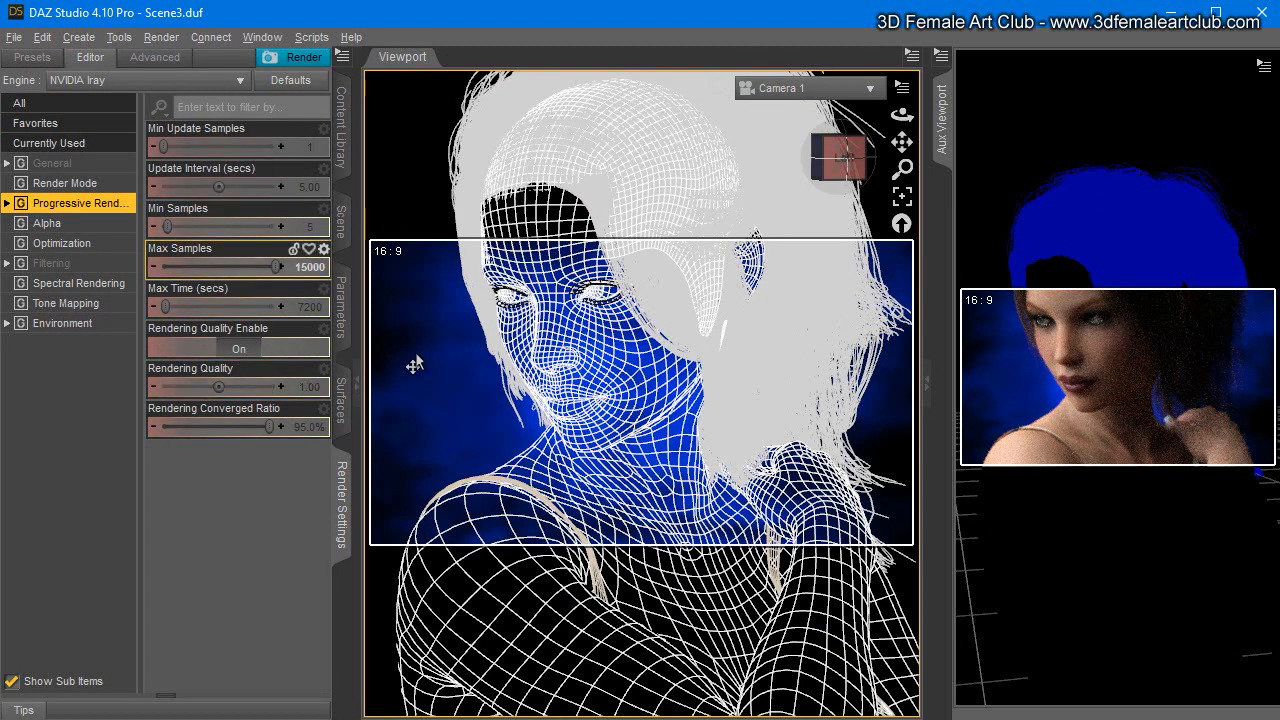
key(Up)
key(Up)
key(Tab)
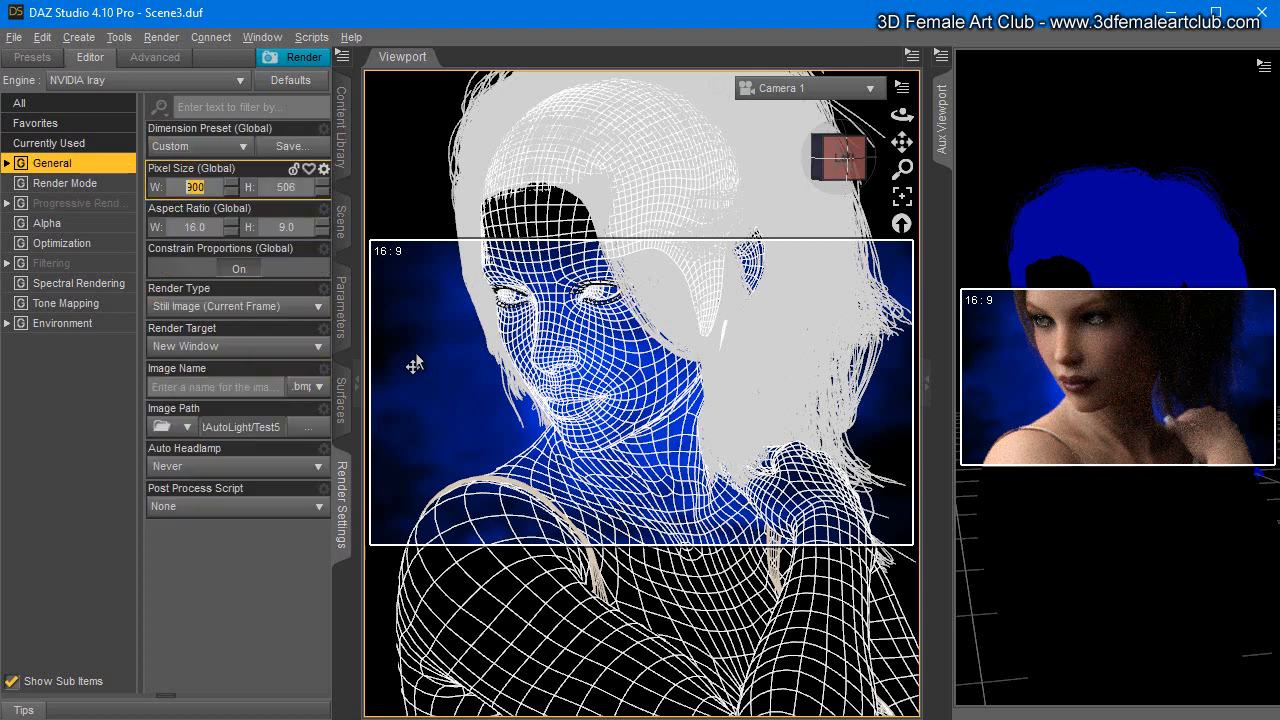
text(800)
key(Return)
Step: Save the scene as a new DSON user file named Scene4 in the FemaleLayerLighting folder
key(alt+f)
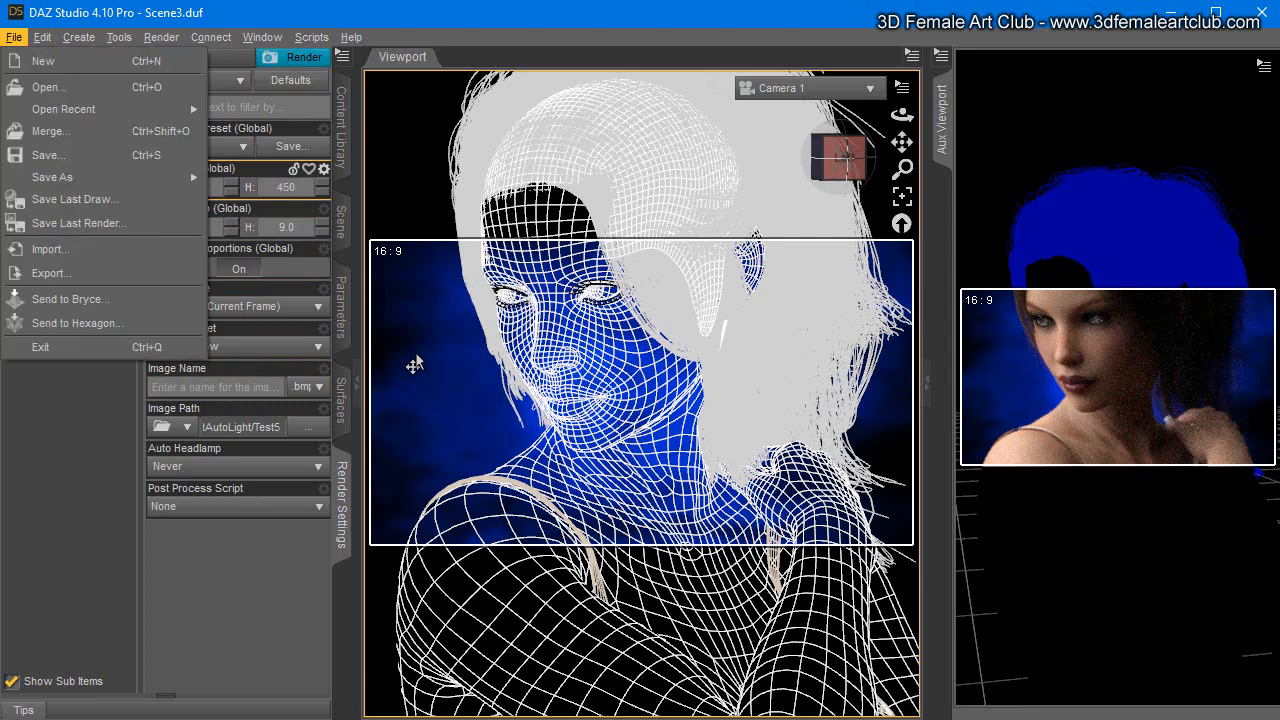
key(Down)
key(Down)
key(Down)
key(Down)
key(Down)
key(Down)
key(Right)
key(Return)
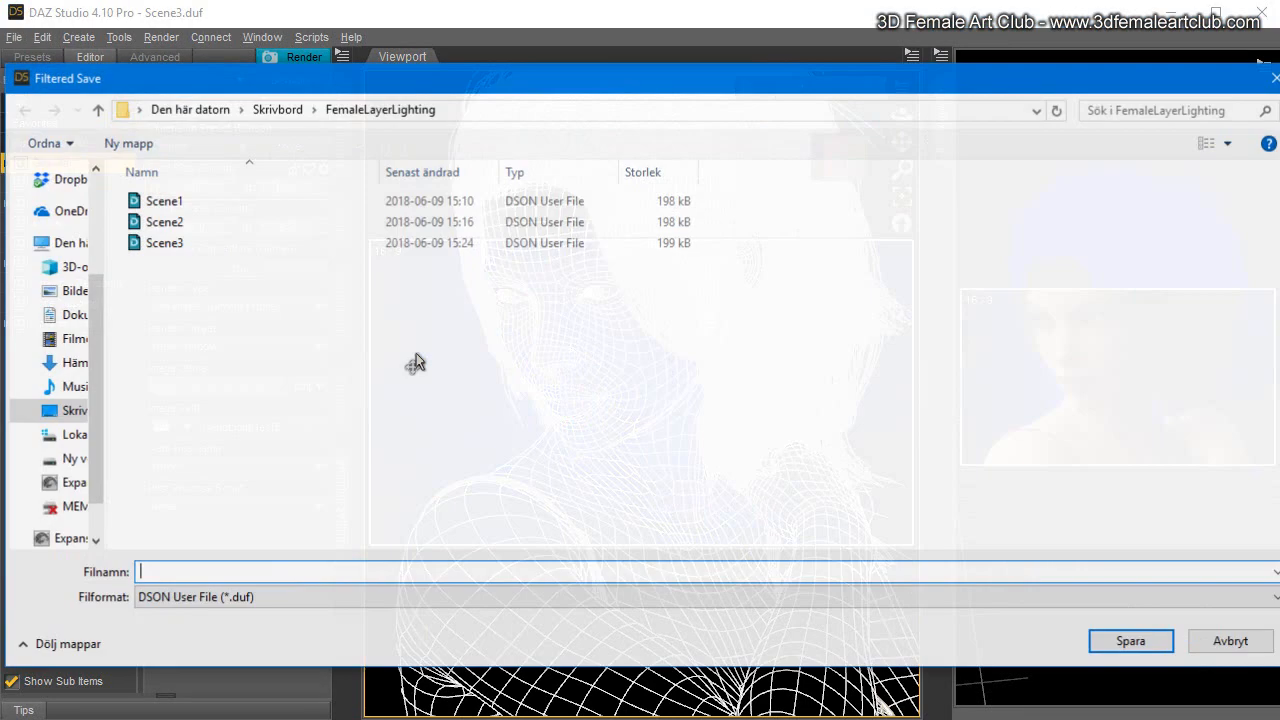
text(Scene4)
key(Return)
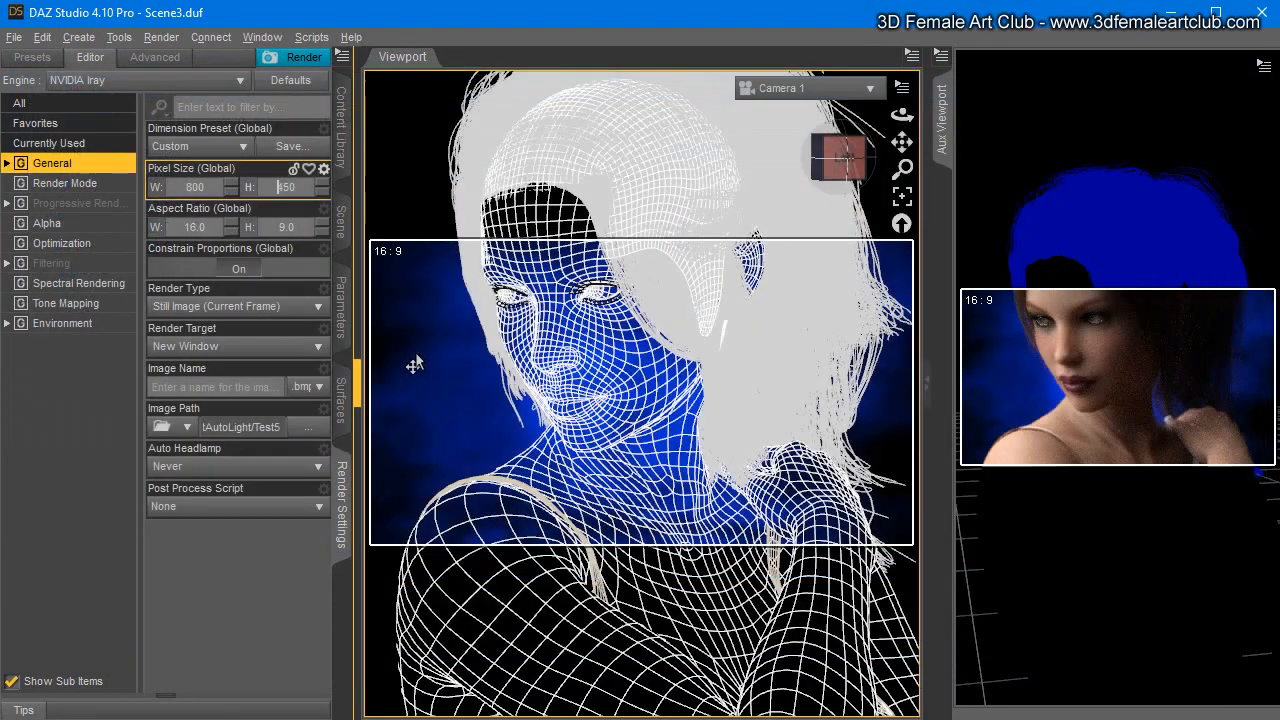
Step: Render the portrait with the new lighting, reposition its render window, and stop the render once the image looks clean
key(ctrl+r)
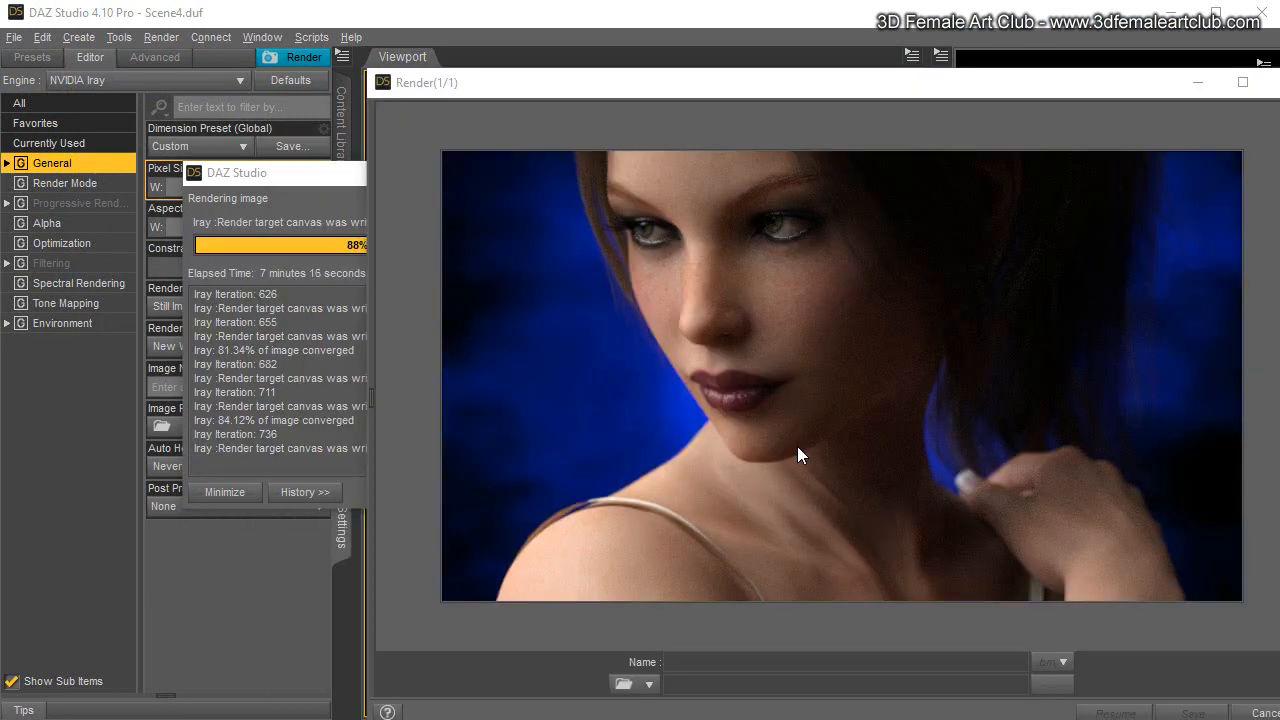
drag(744, 89, 669, 66)
click(1165, 682)
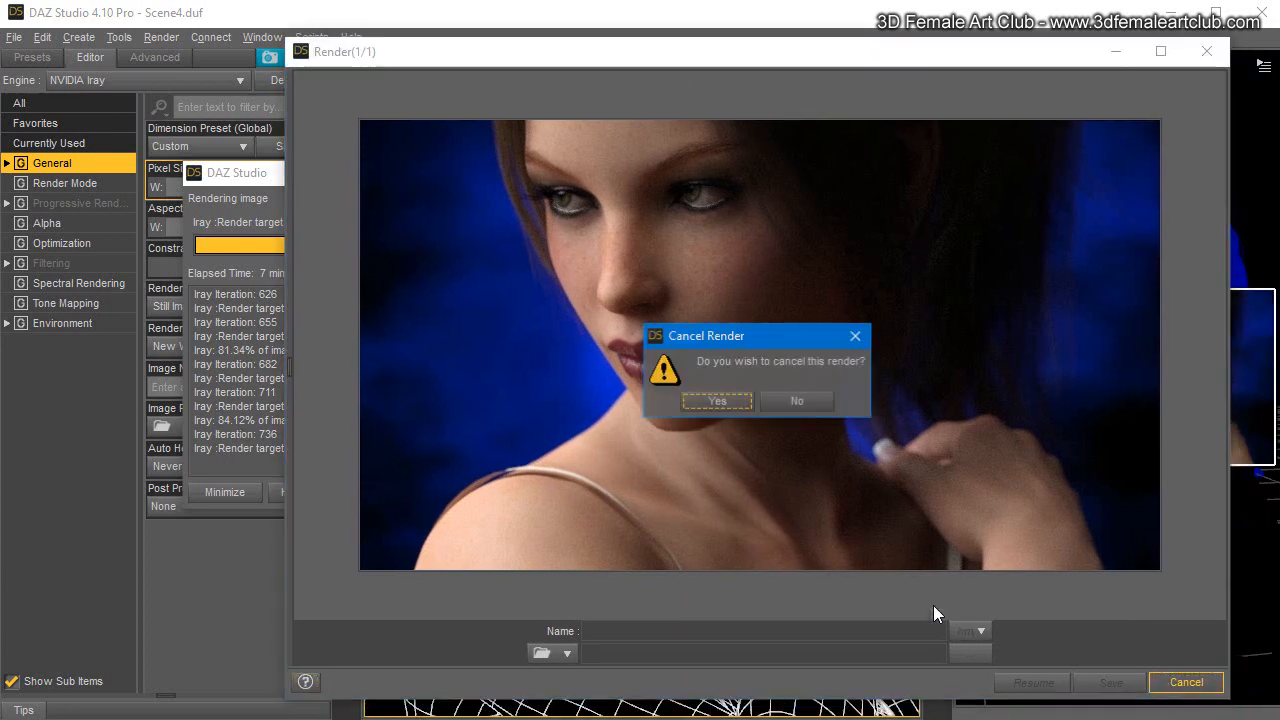
click(728, 400)
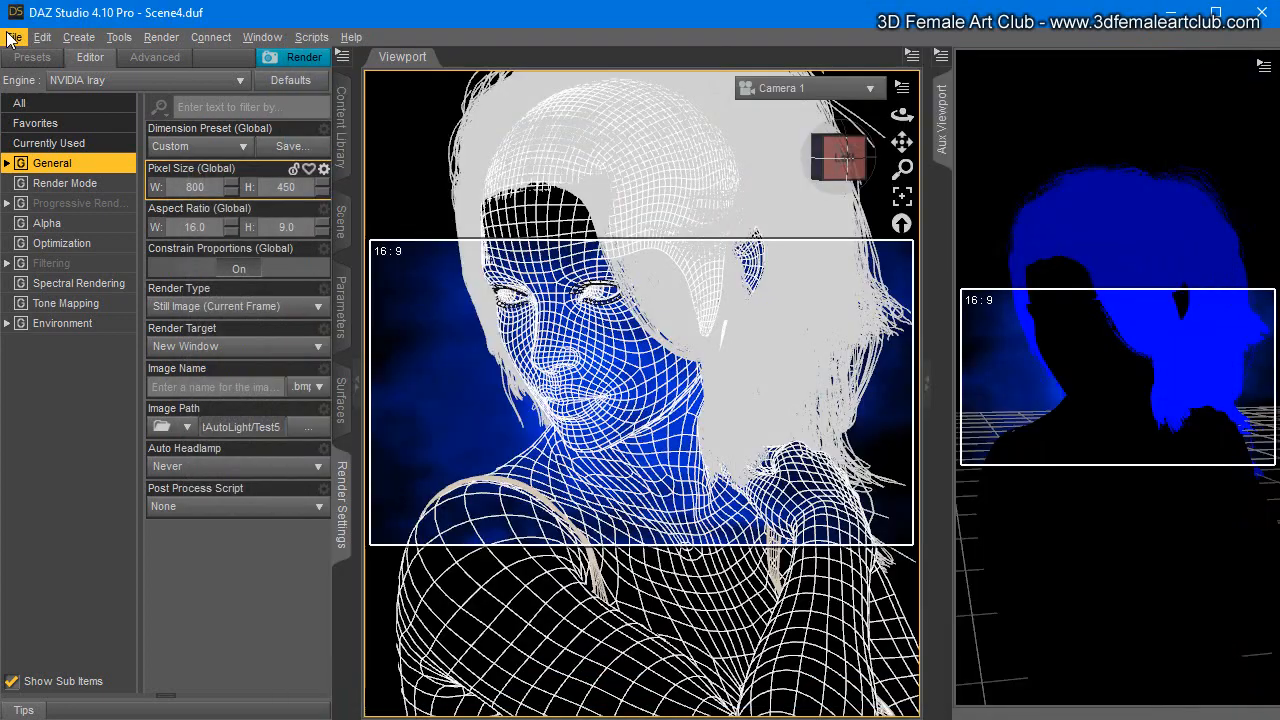
Step: Save the last render as a BMP image named Layer2 in the FemaleLayers folder
click(14, 37)
click(83, 224)
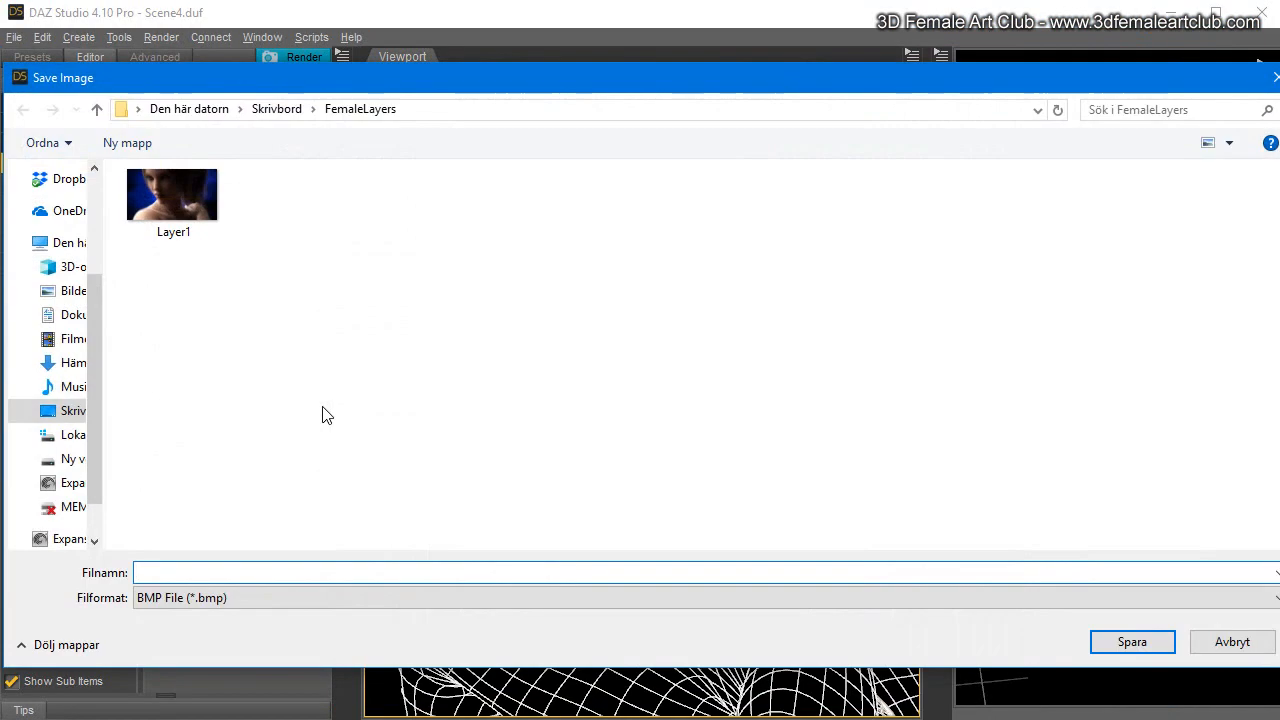
text(Layer2)
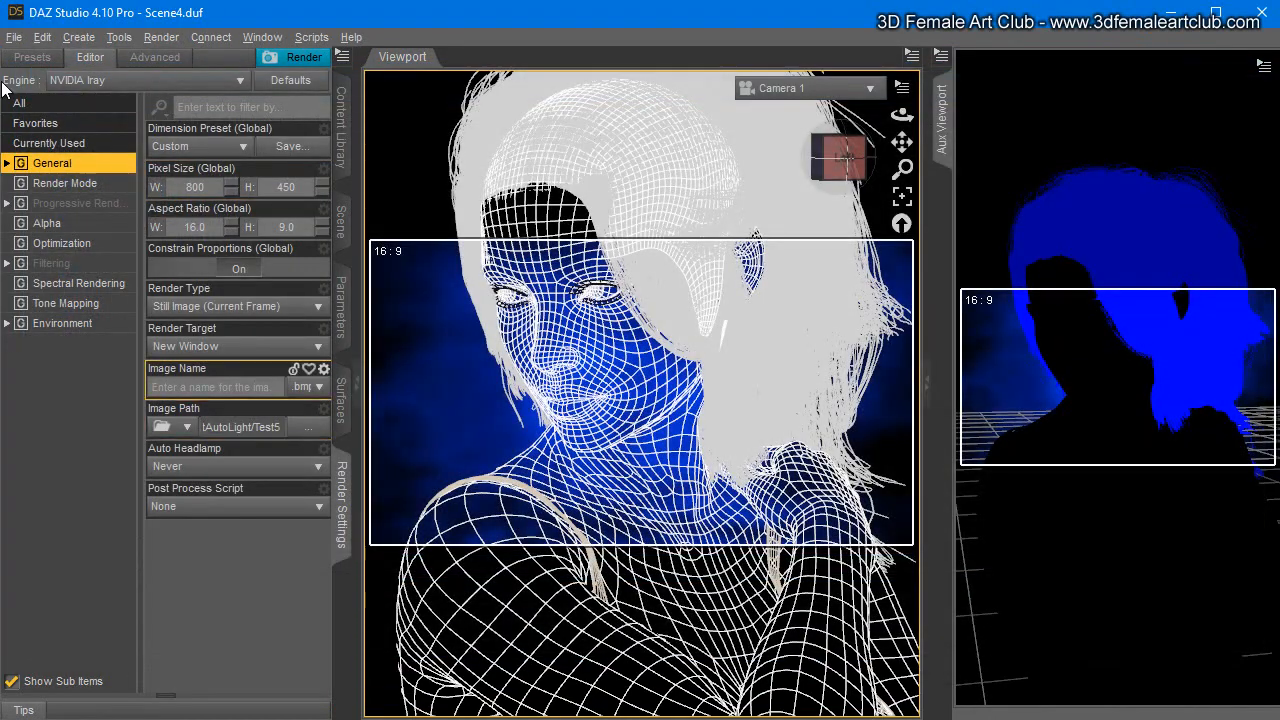
Step: Set the dome rotation to 150 in the environment render settings for another light direction
click(341, 220)
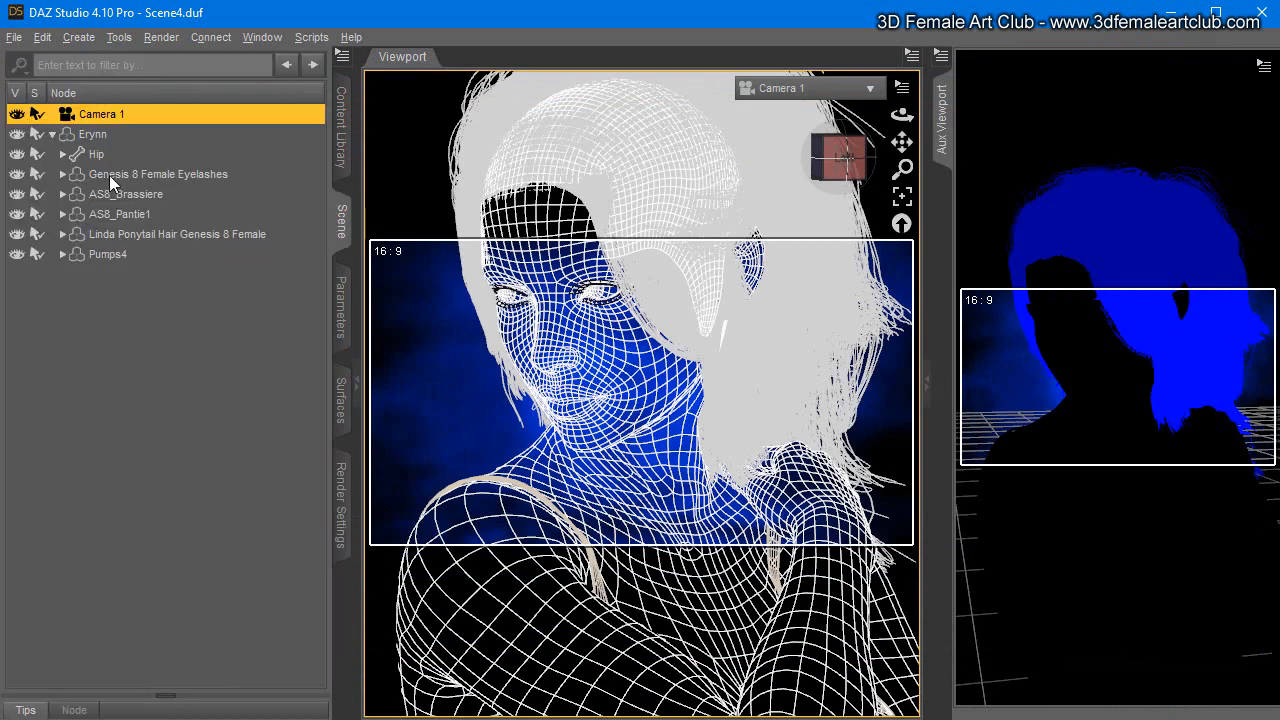
click(340, 503)
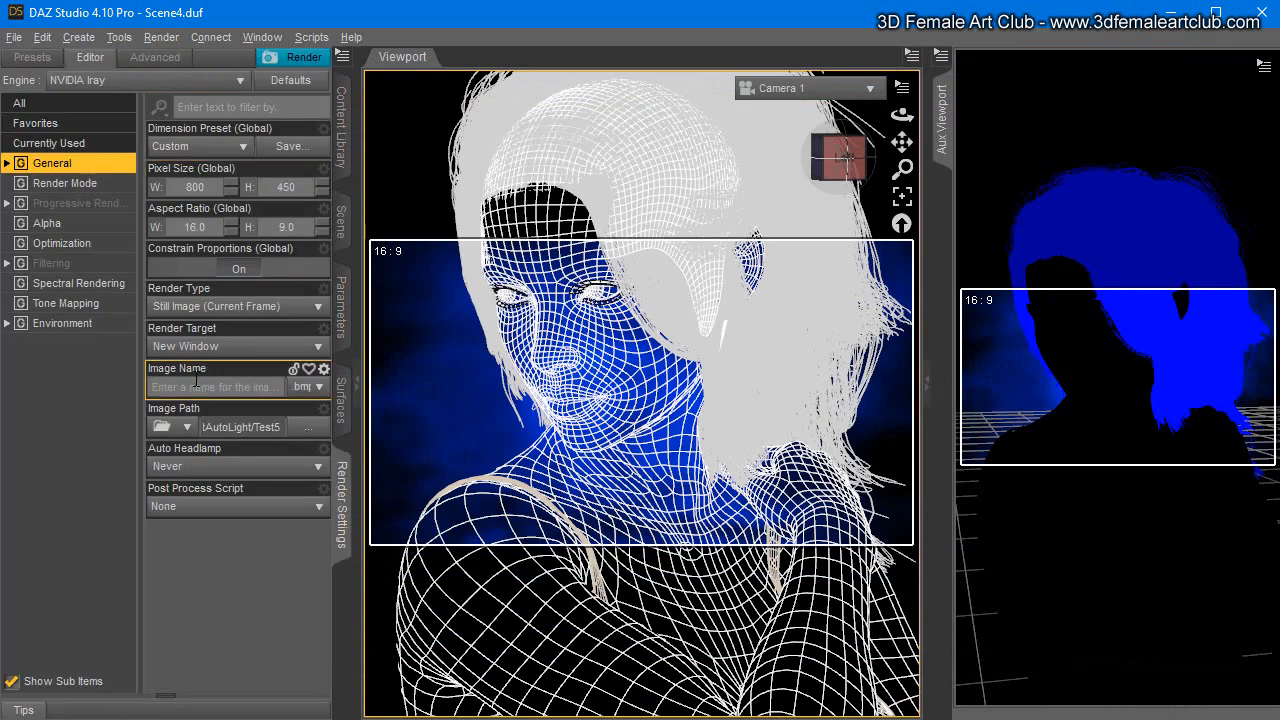
click(80, 342)
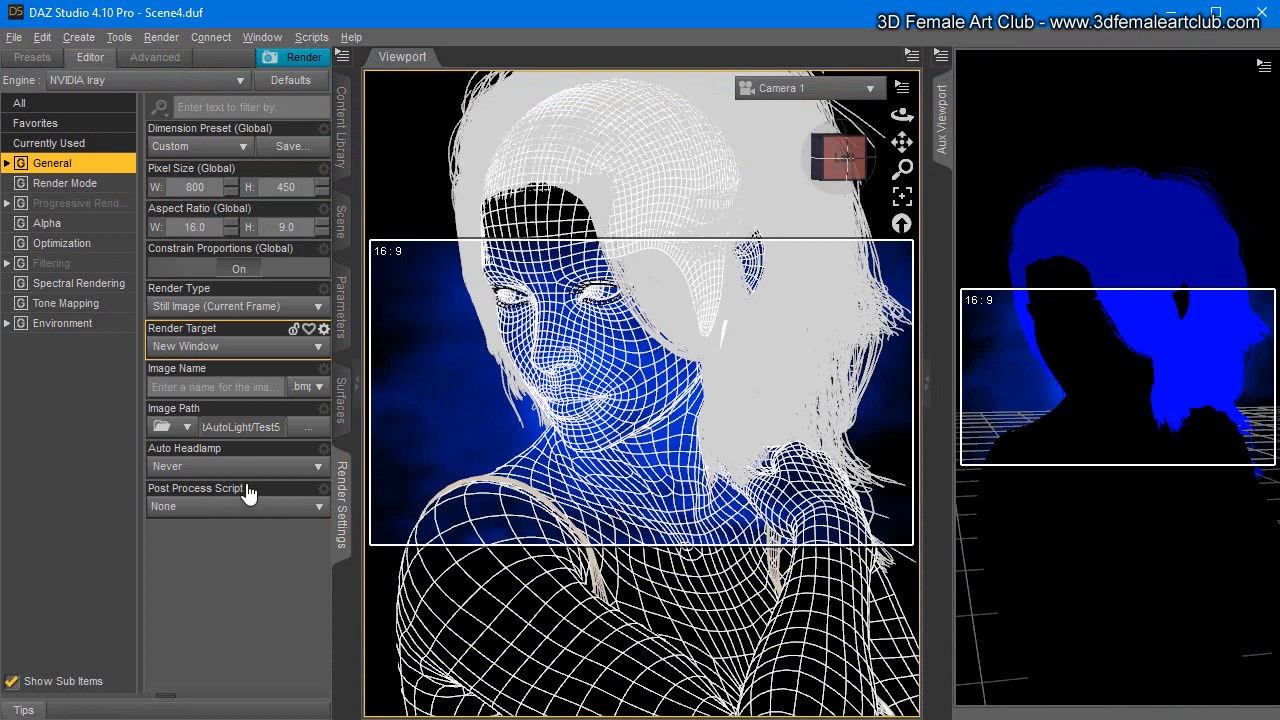
click(296, 547)
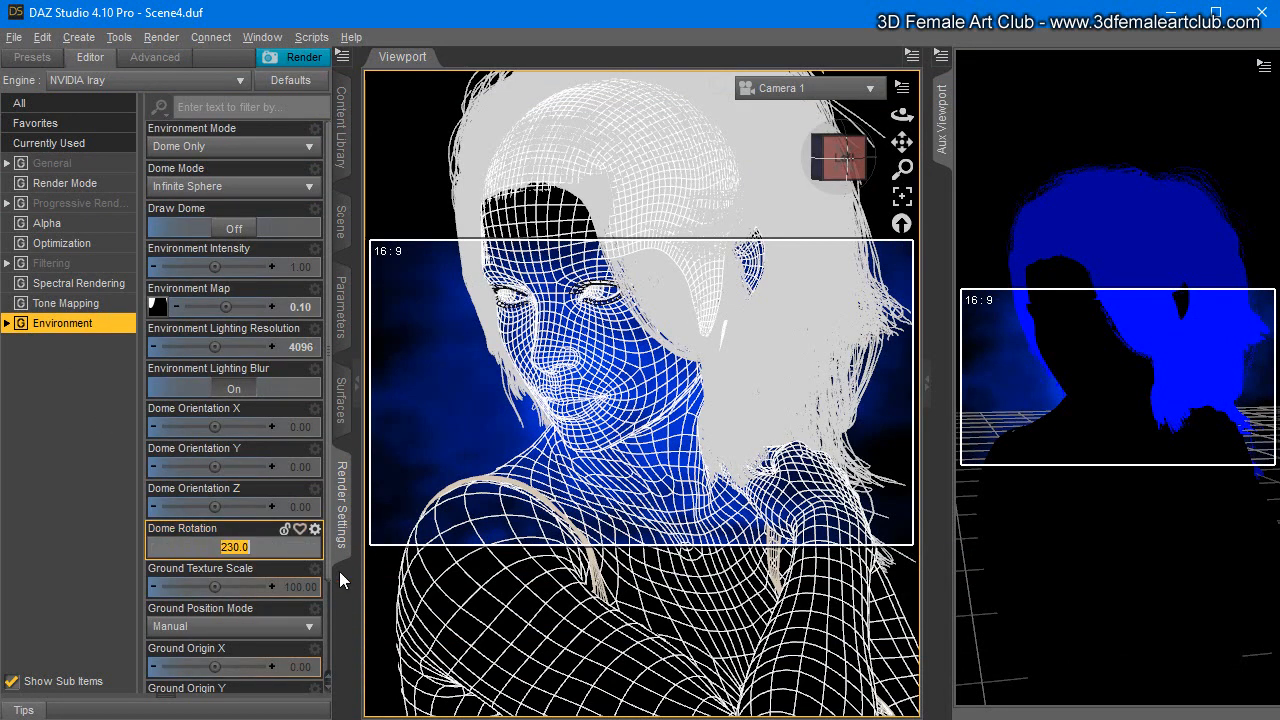
text(150)
key(Return)
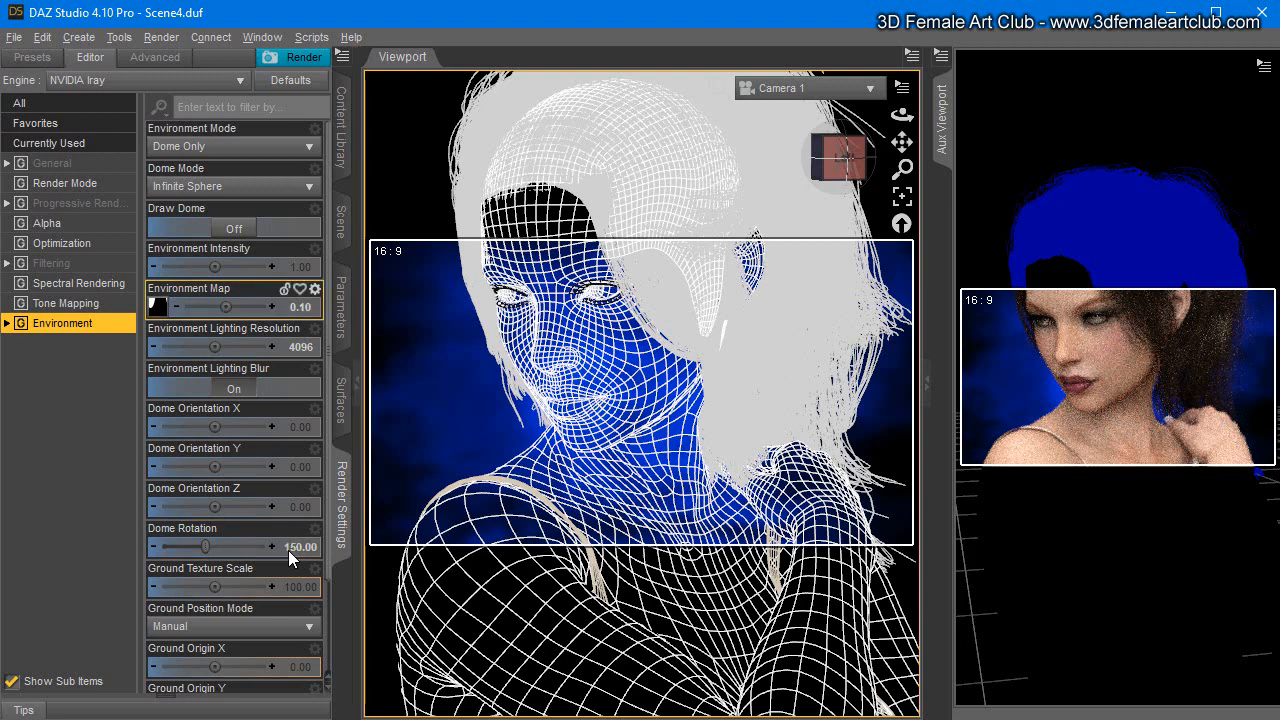
Step: Set the Environment Map intensity to 0.07 for the rotated dome lighting
key(Tab)
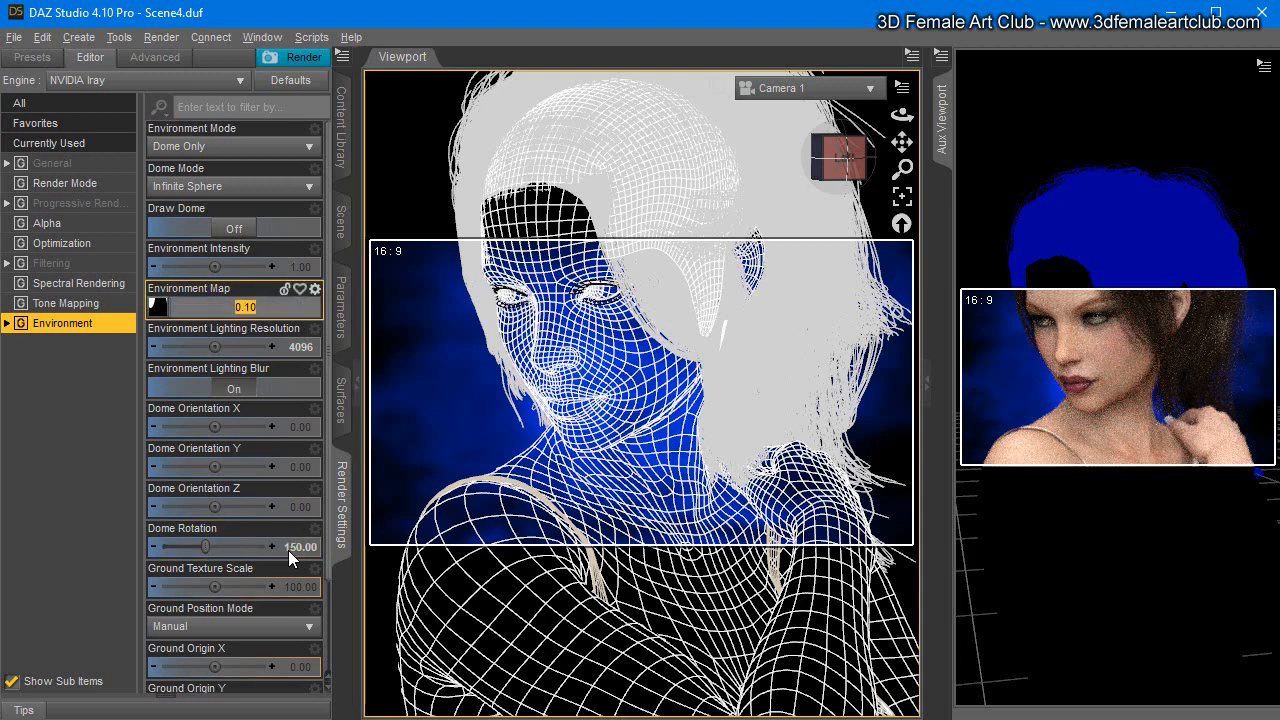
text(0.07)
key(Return)
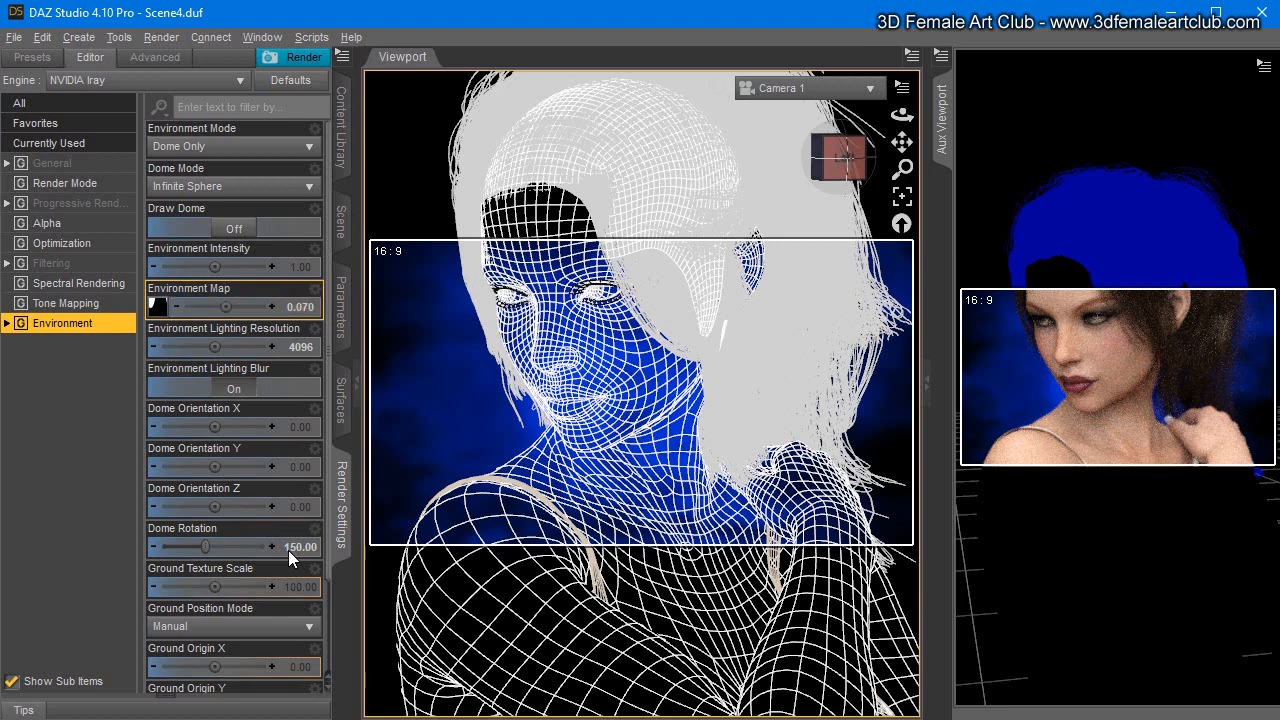
key(Tab)
key(Tab)
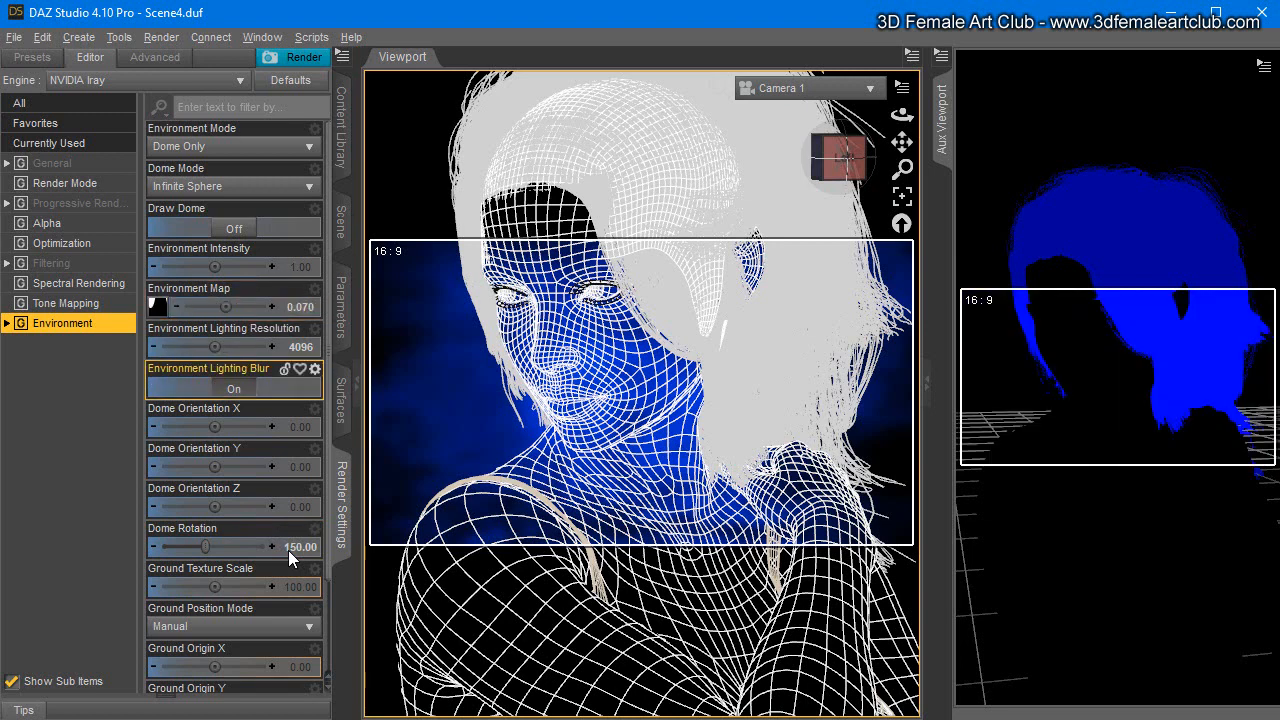
key(Tab)
key(Tab)
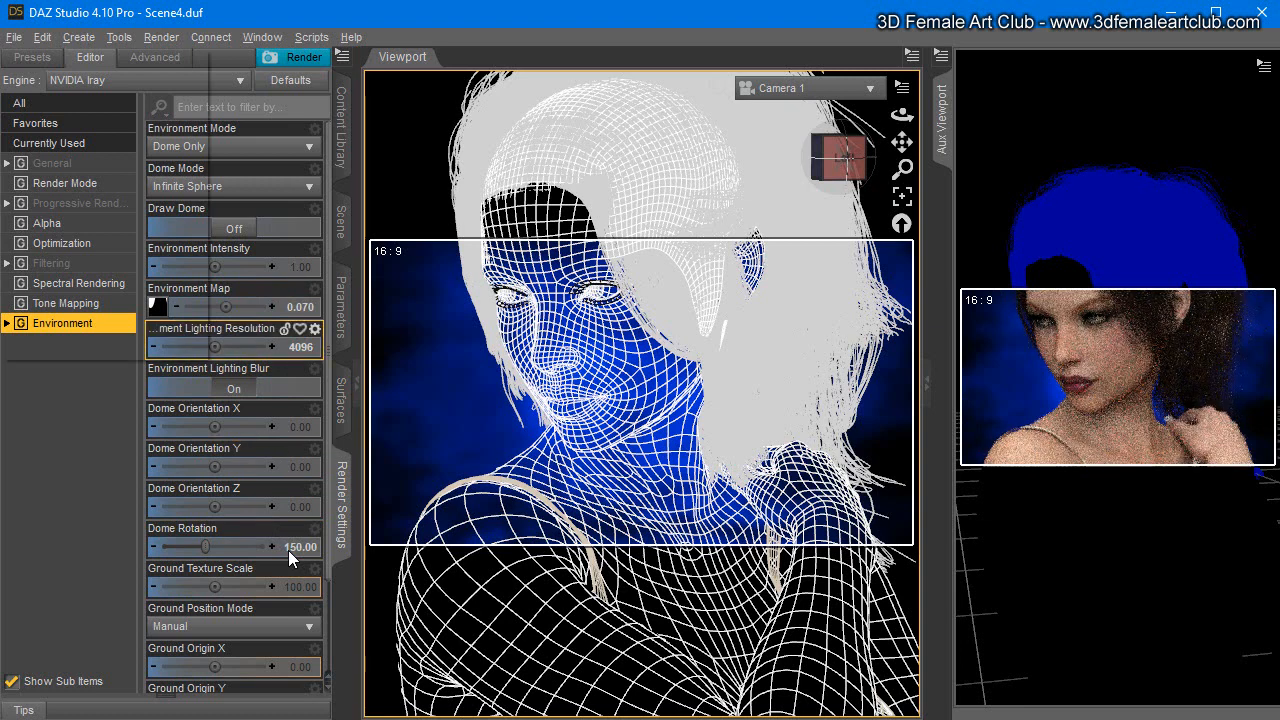
Step: Save the scene as a new DSON User File named Scene5 in the FemaleLayerLighting folder
key(alt+f)
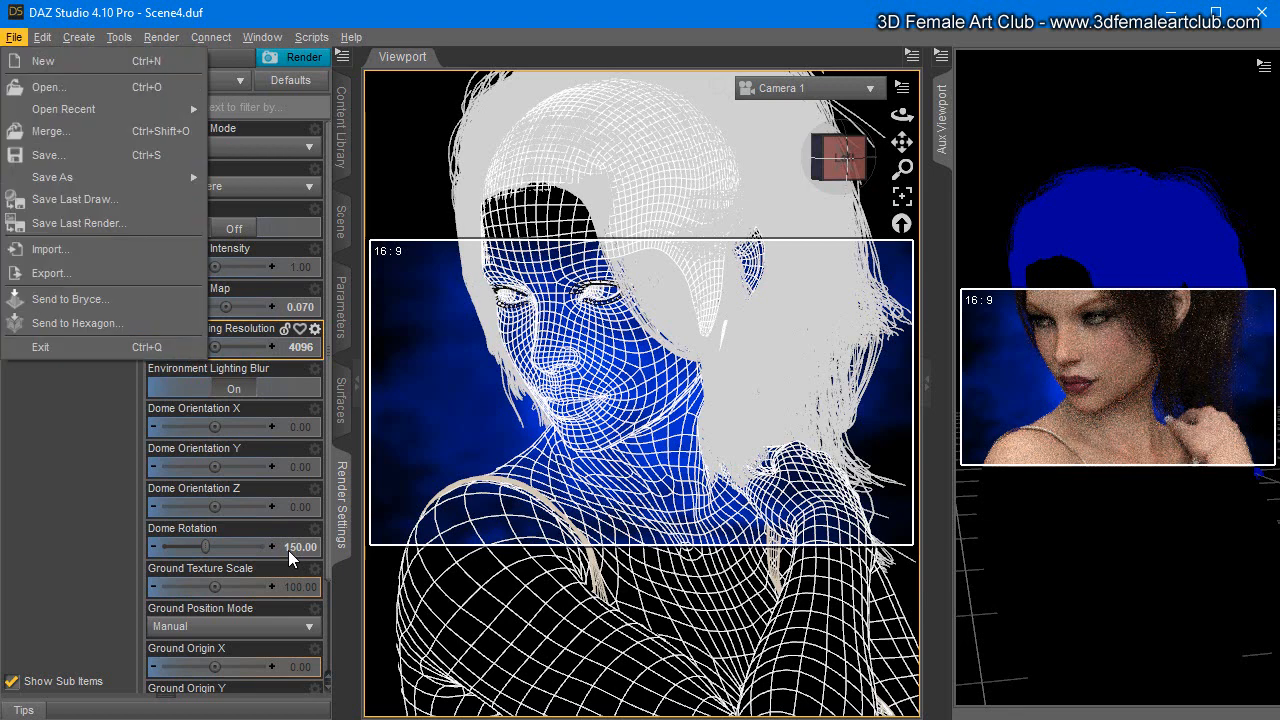
key(a)
key(Right)
key(Return)
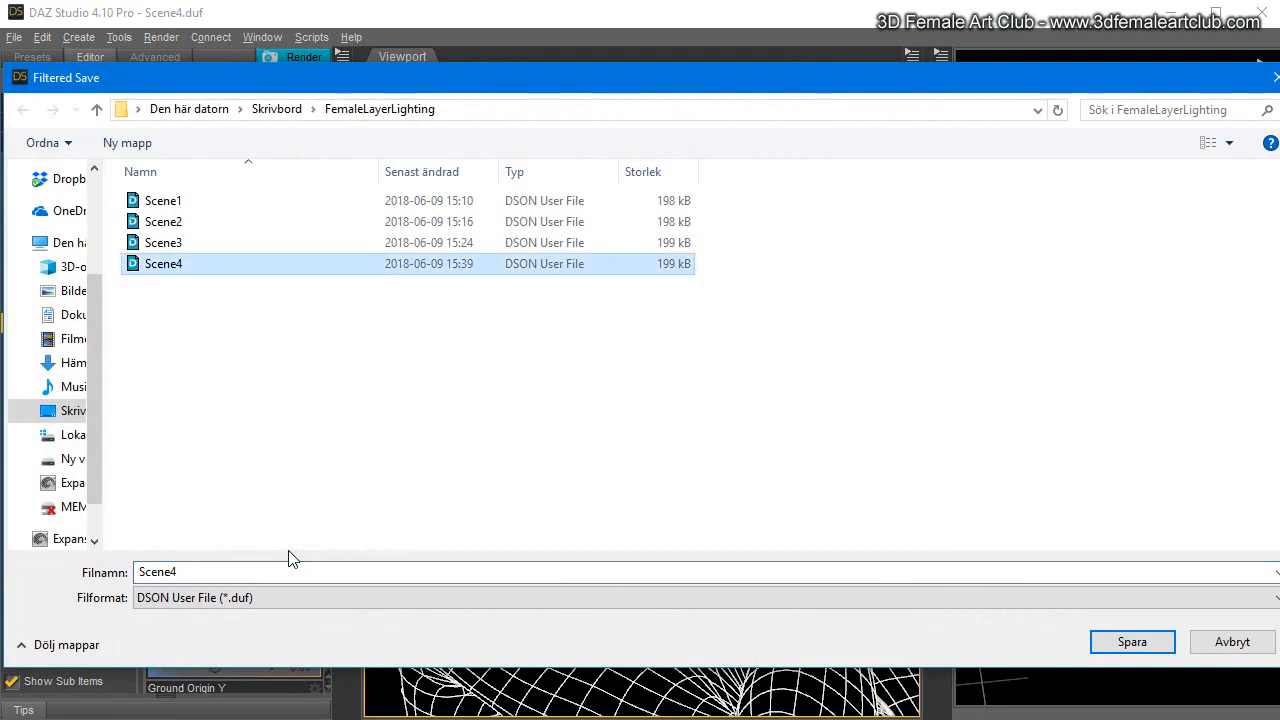
key(BackSpace)
text(5)
key(Return)
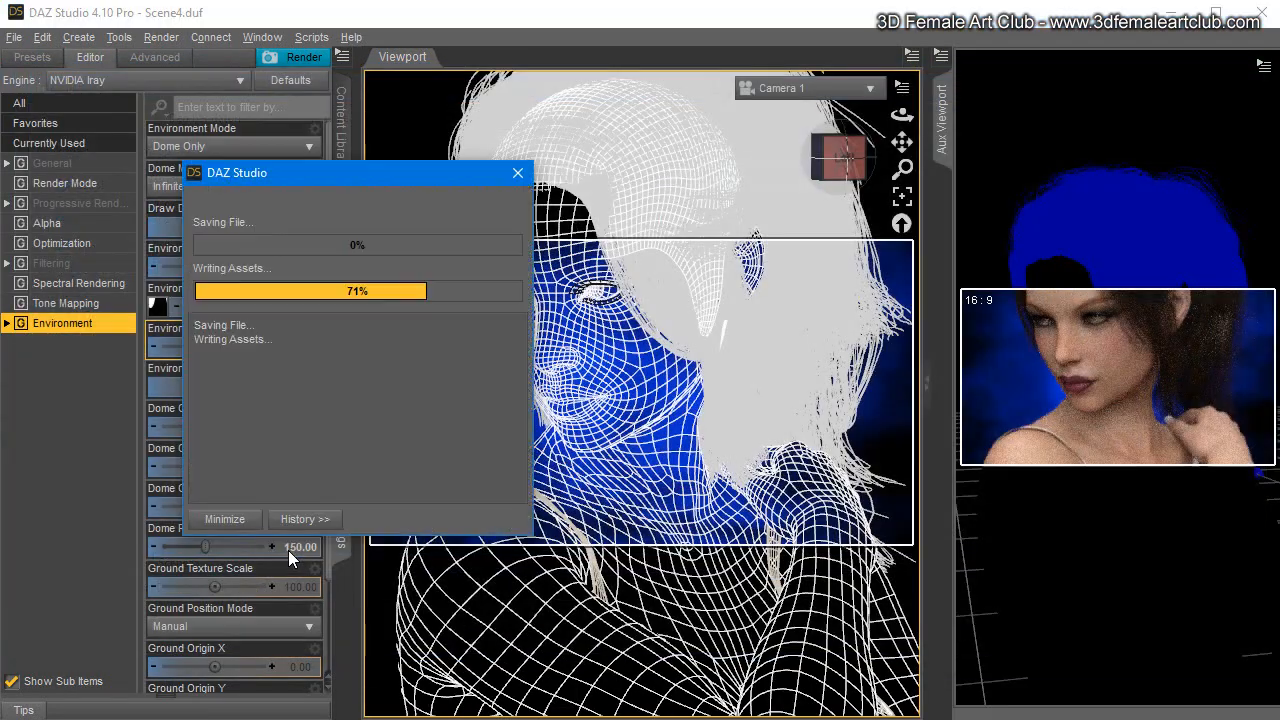
Step: Render the portrait with the 150 dome rotation and stop the render once the image looks clean
key(alt+r)
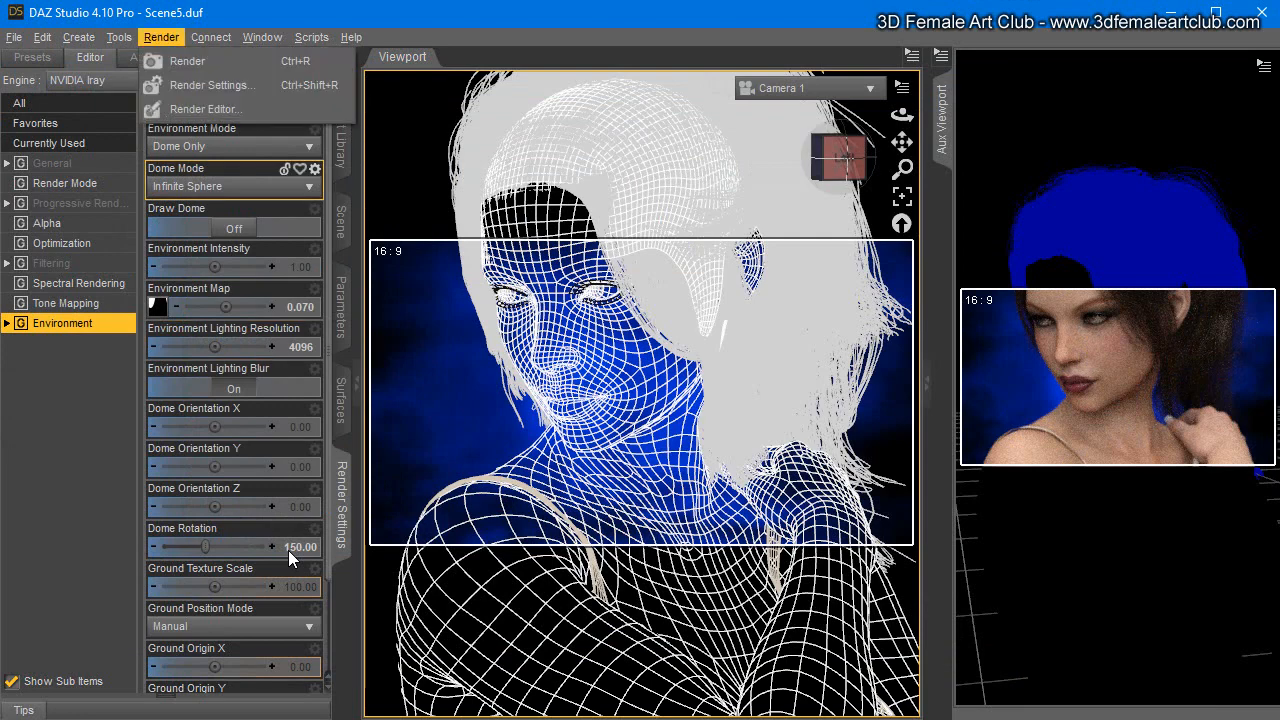
key(Escape)
key(ctrl+r)
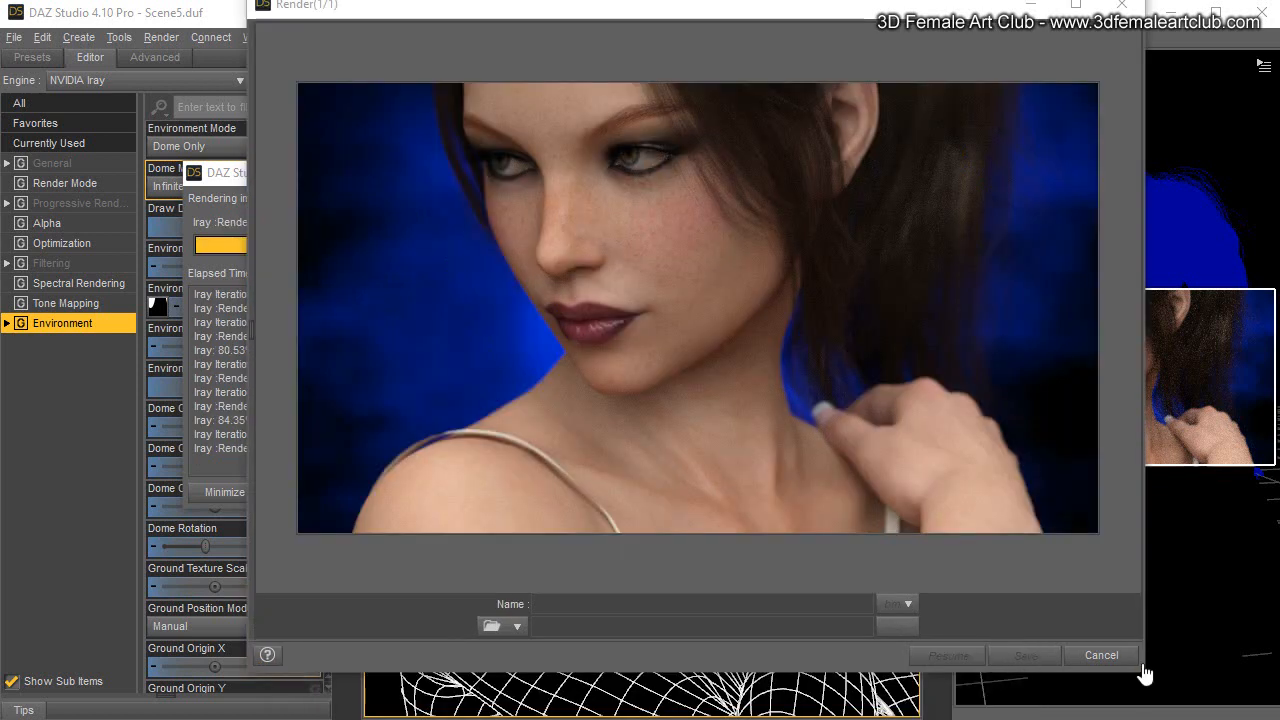
click(1098, 659)
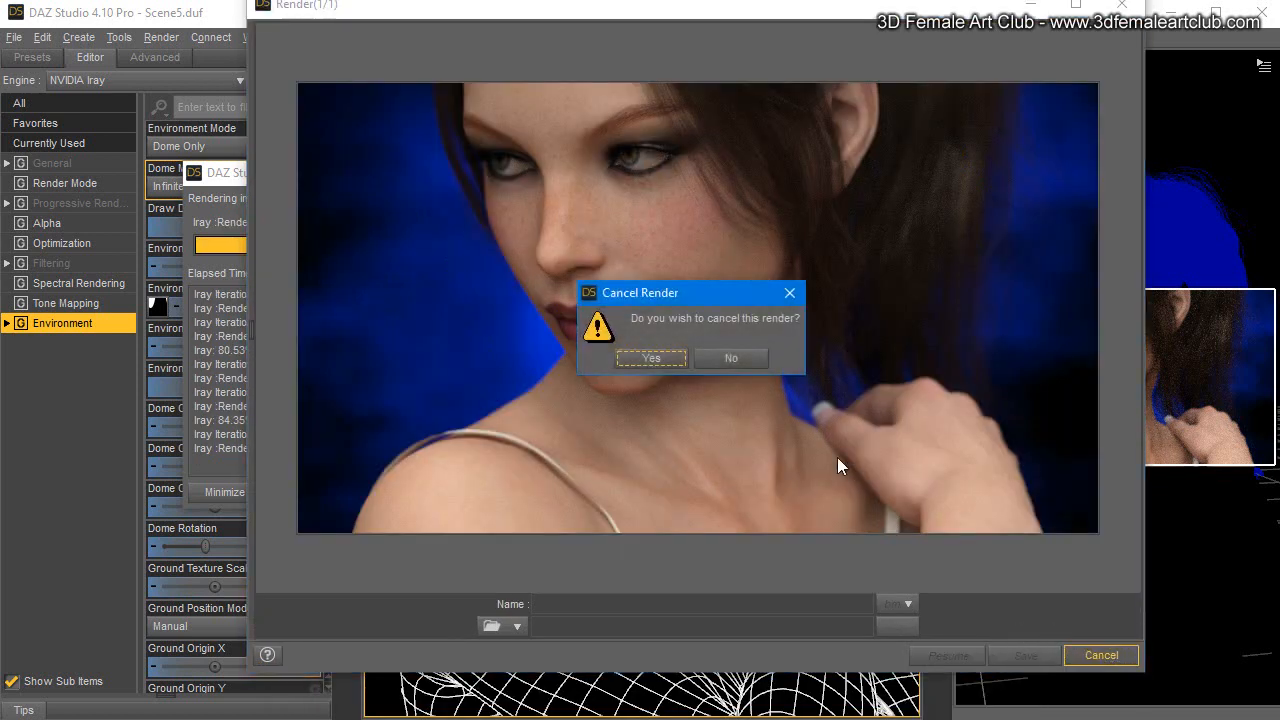
click(658, 358)
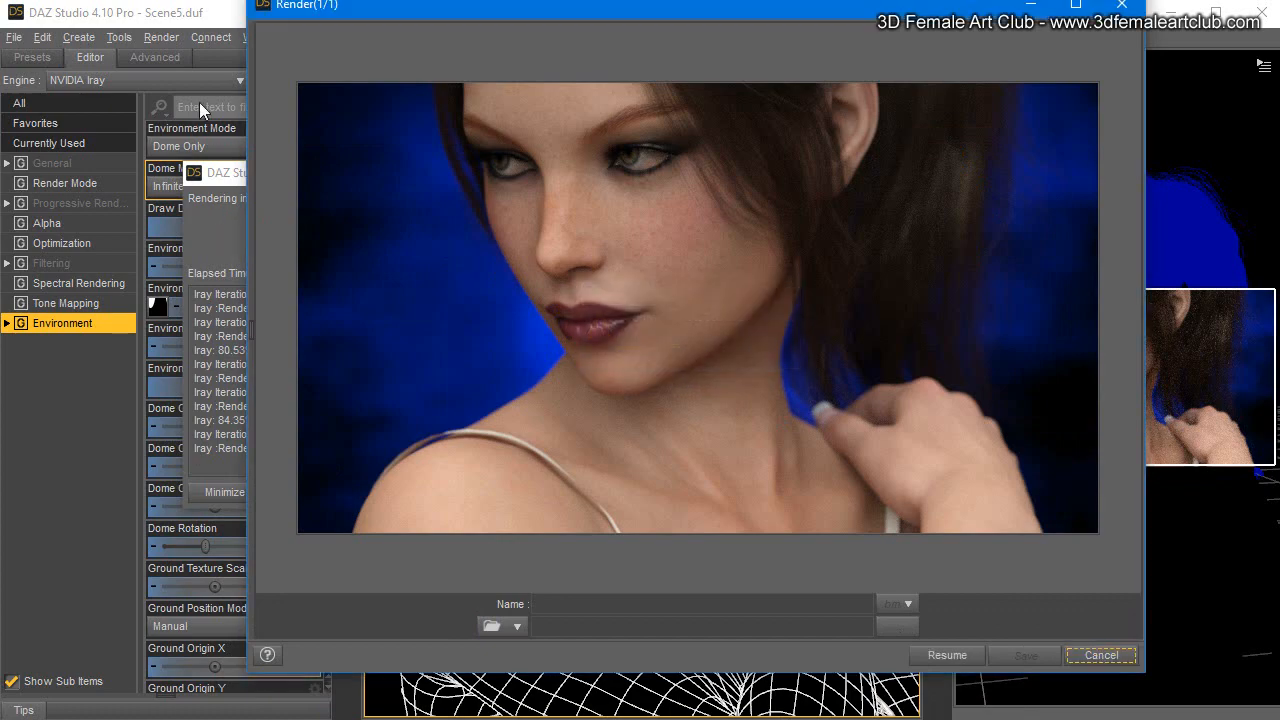
Step: Save the last render as a BMP image named Layer3 in the FemaleLayers folder
click(14, 37)
click(80, 219)
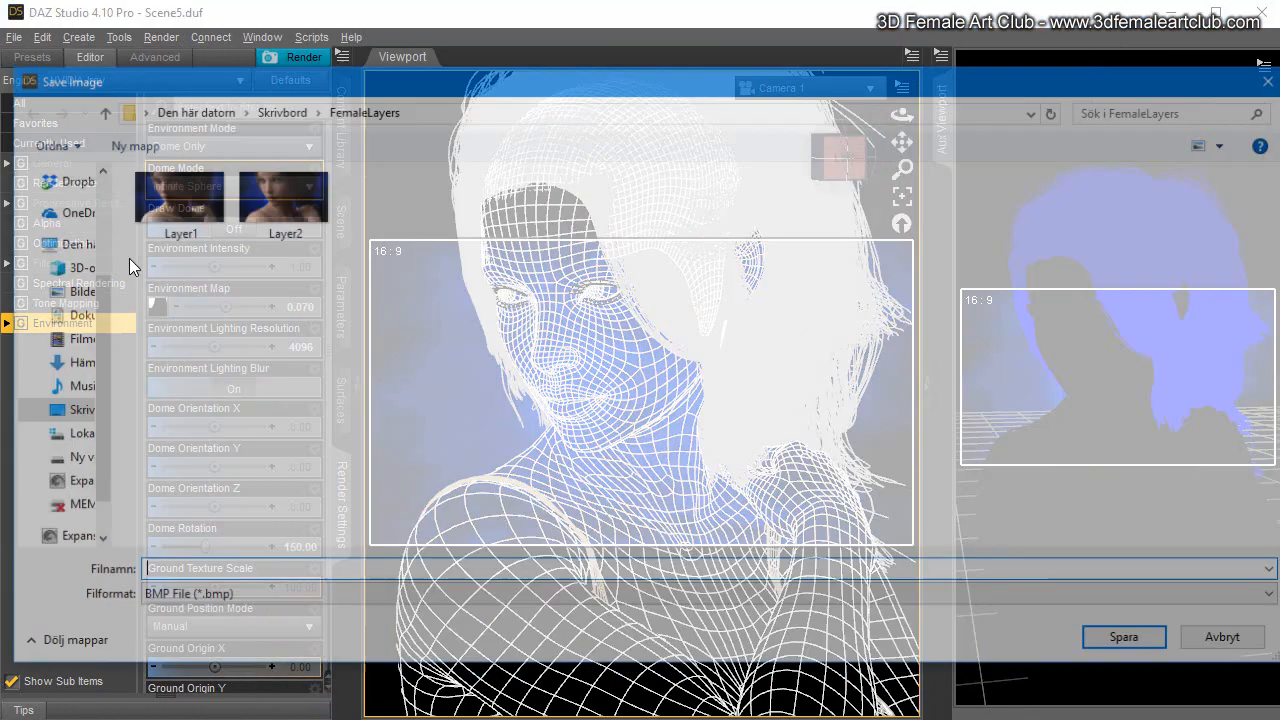
text(Layer3)
key(Return)
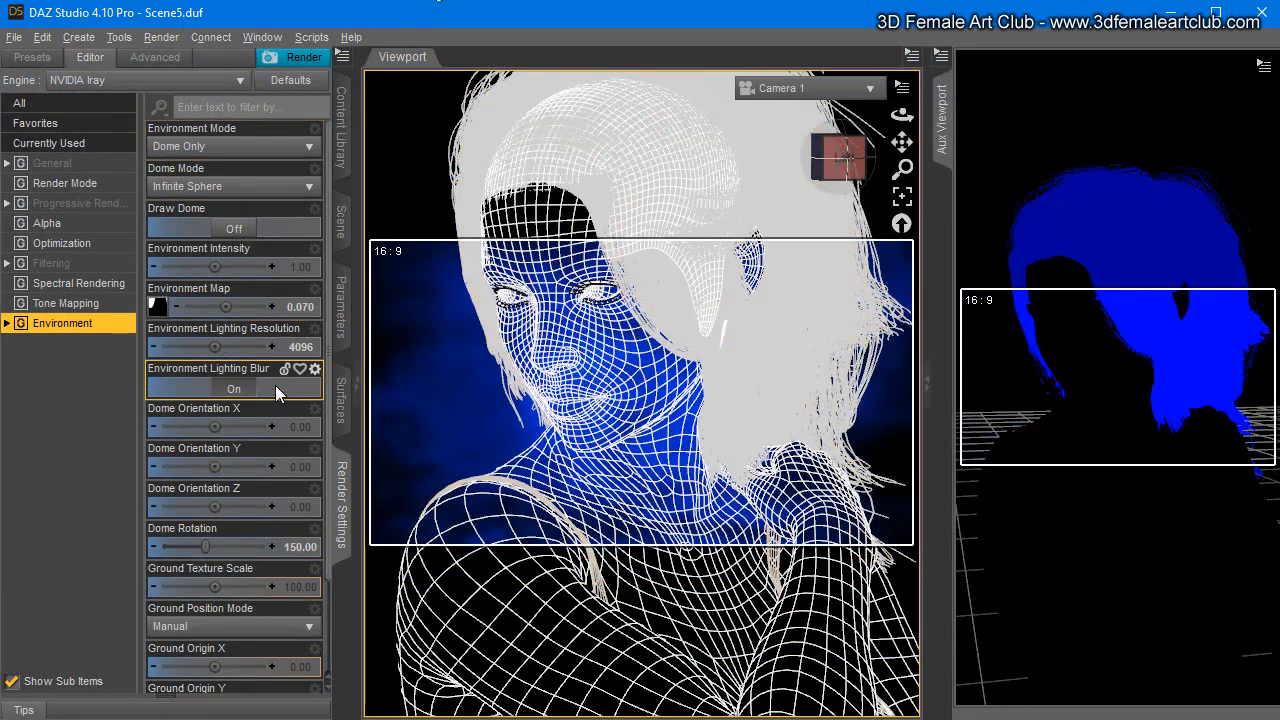
Step: Set the Environment Map intensity to 0.2 in the environment render settings
click(296, 309)
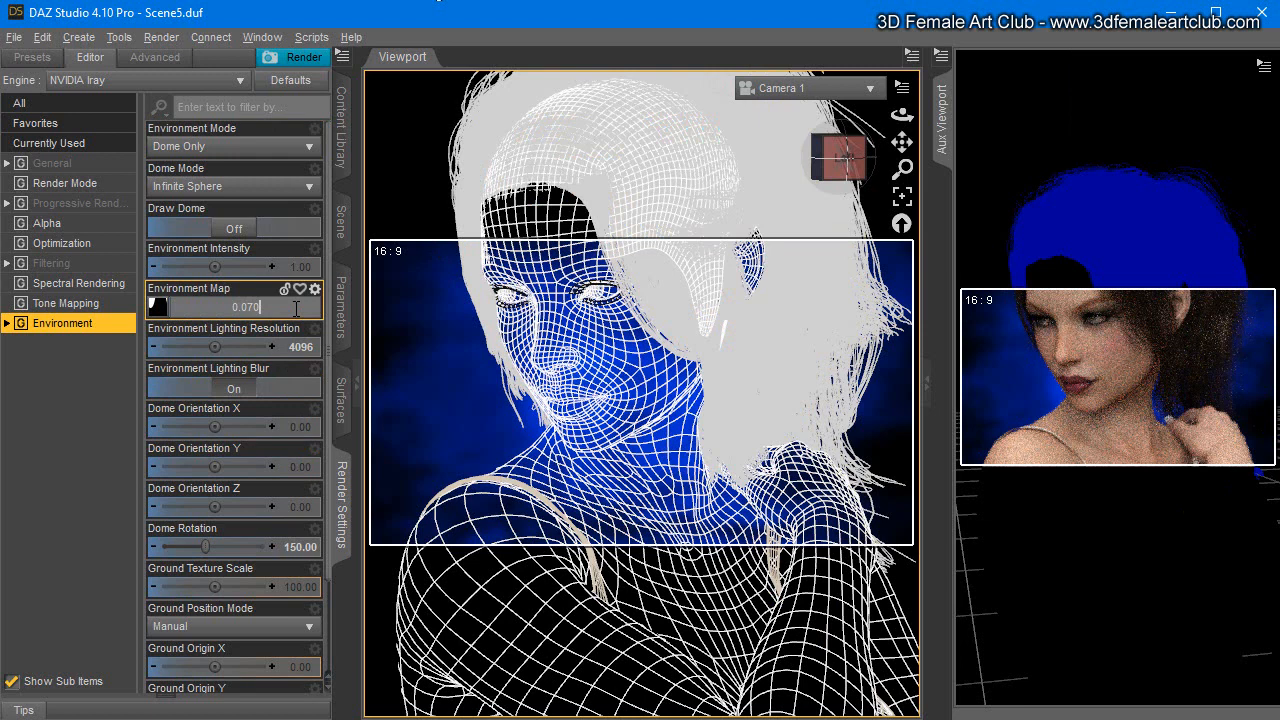
double_click(296, 309)
text(0.2)
key(Tab)
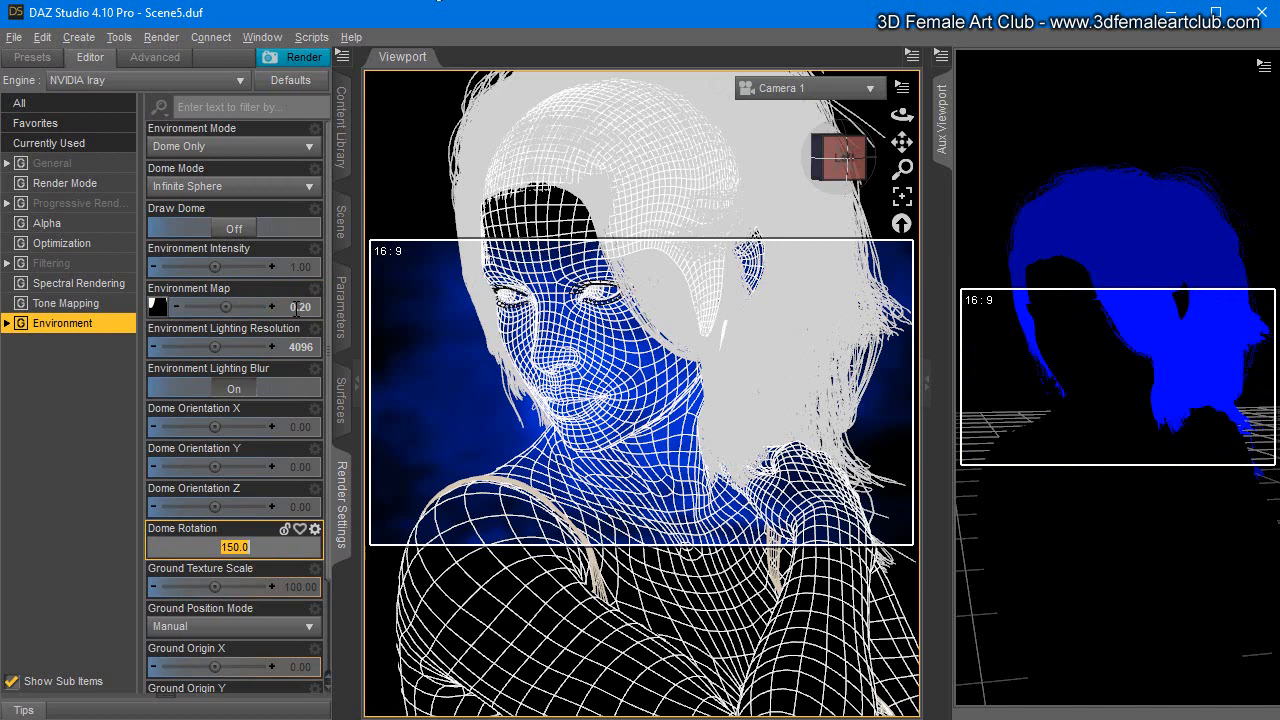
Step: Try a dome rotation of 50 and check the light direction in the preview render
text(50)
key(Tab)
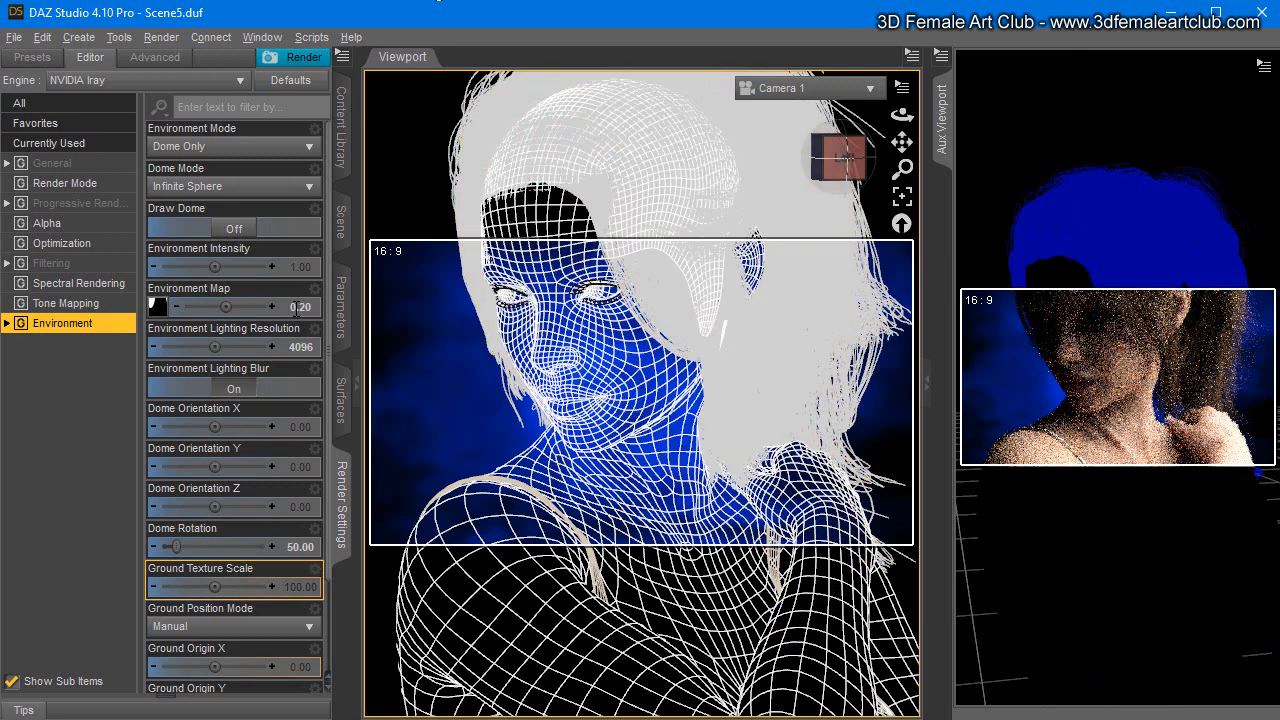
double_click(234, 546)
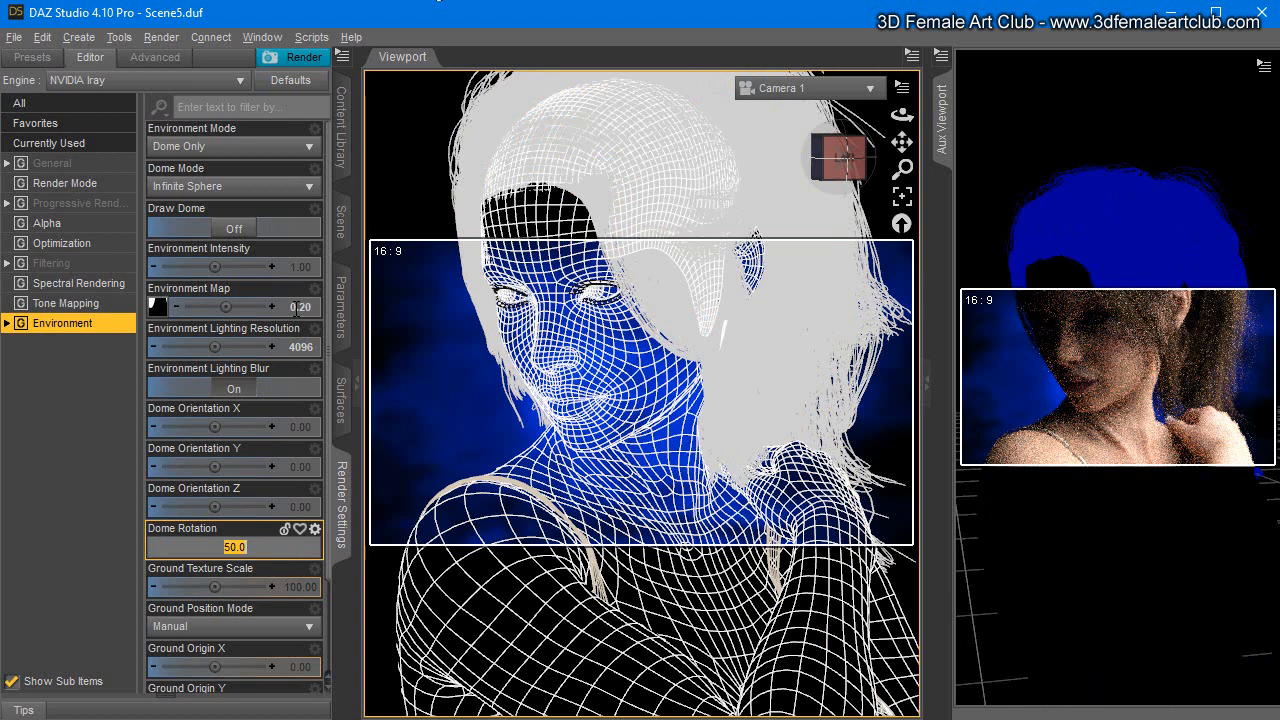
key(Return)
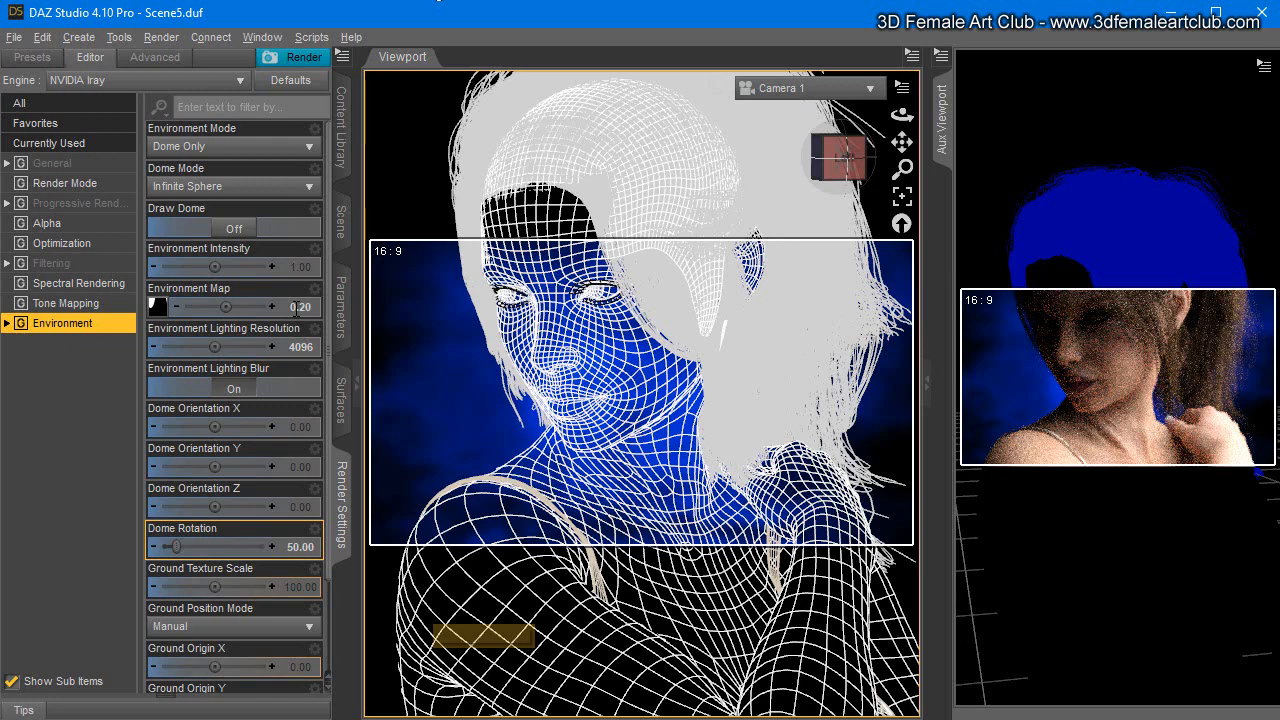
click(436, 616)
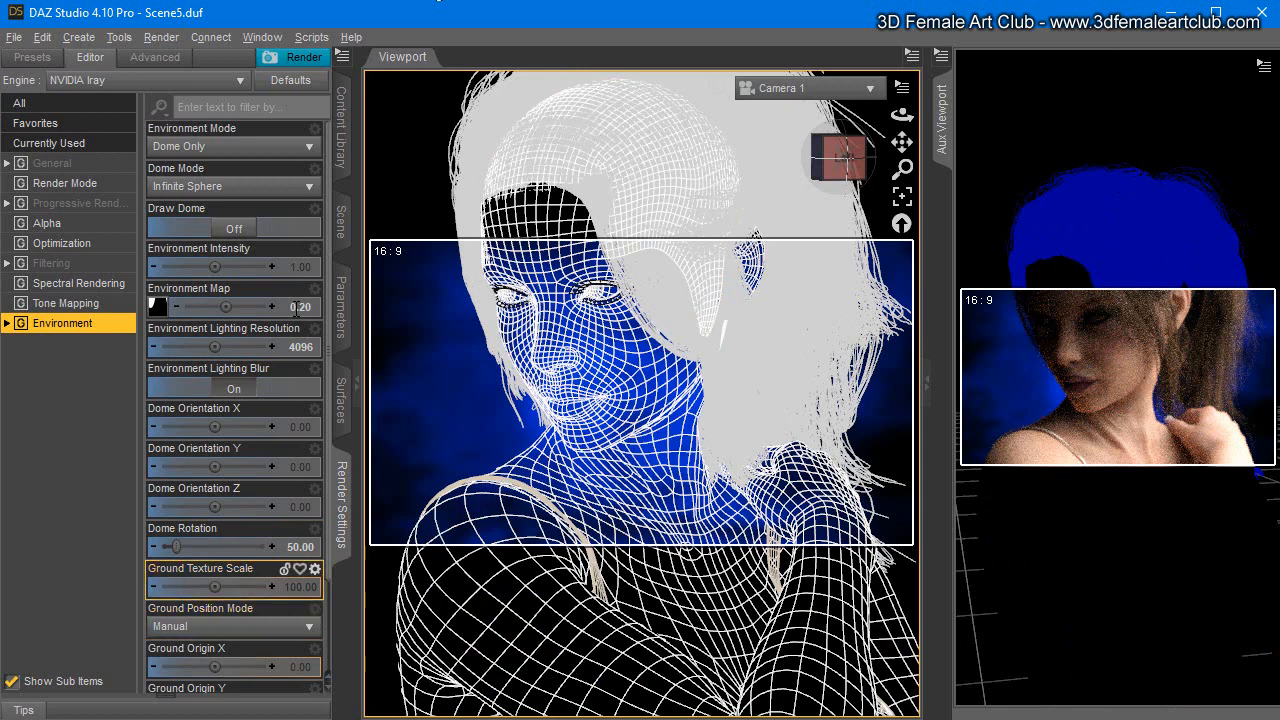
Step: Try a dome rotation of 0 and check the light direction in the preview render
double_click(234, 546)
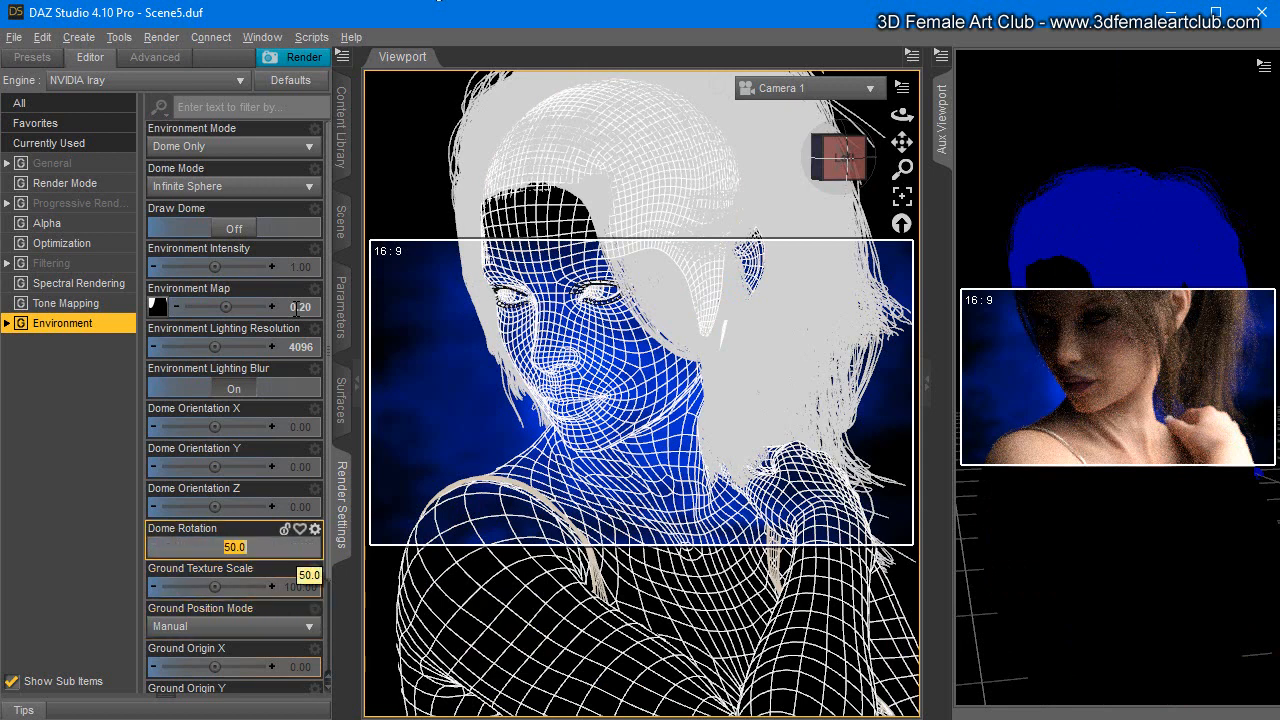
text(0)
key(Return)
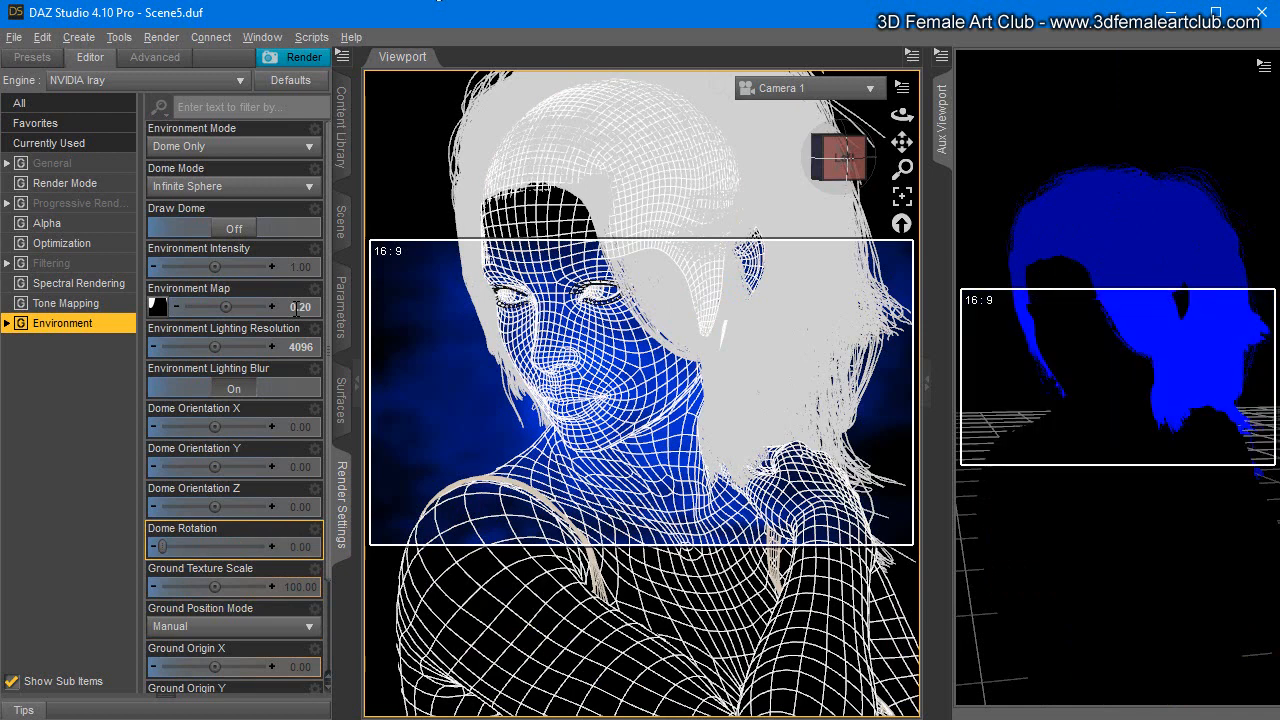
key(Tab)
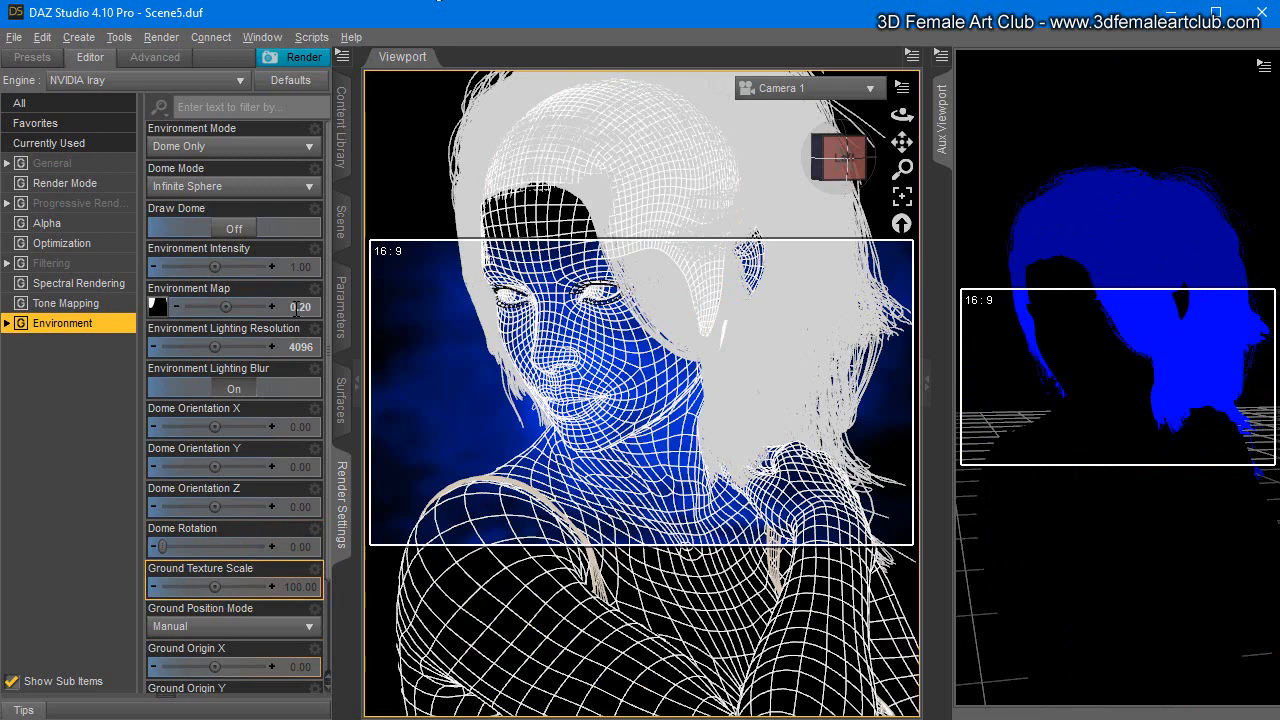
key(shift+Tab)
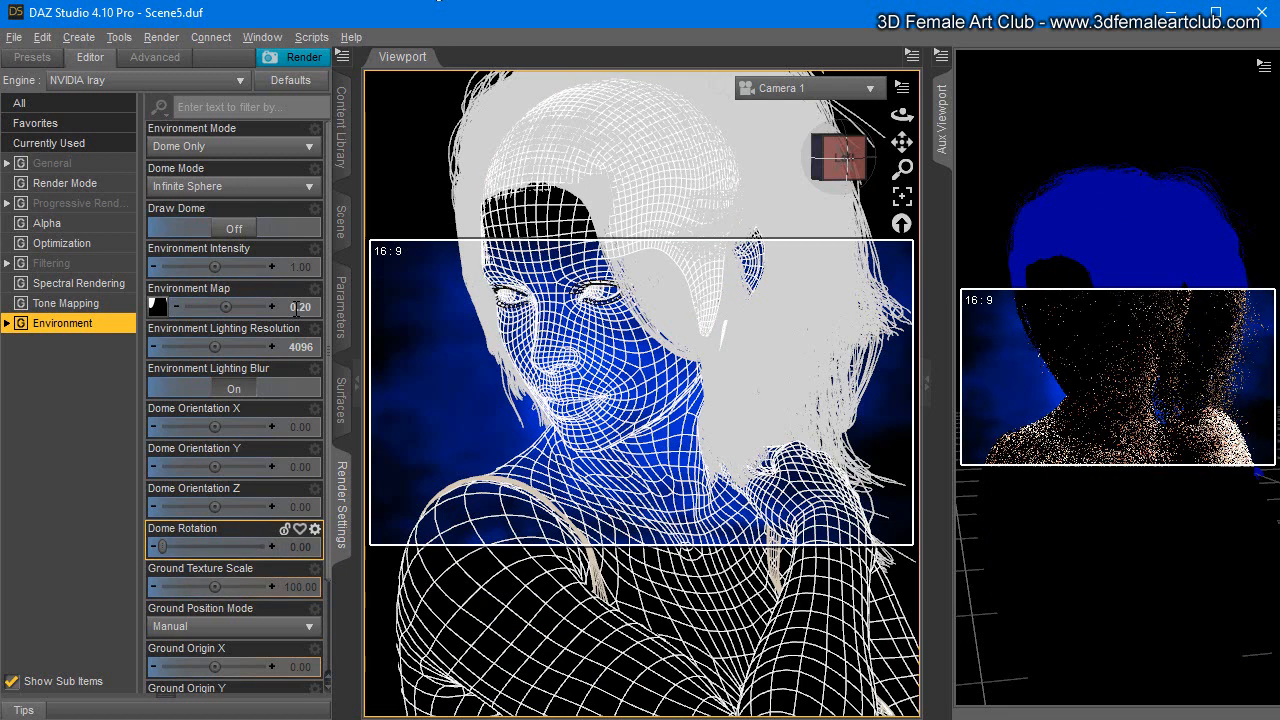
key(Tab)
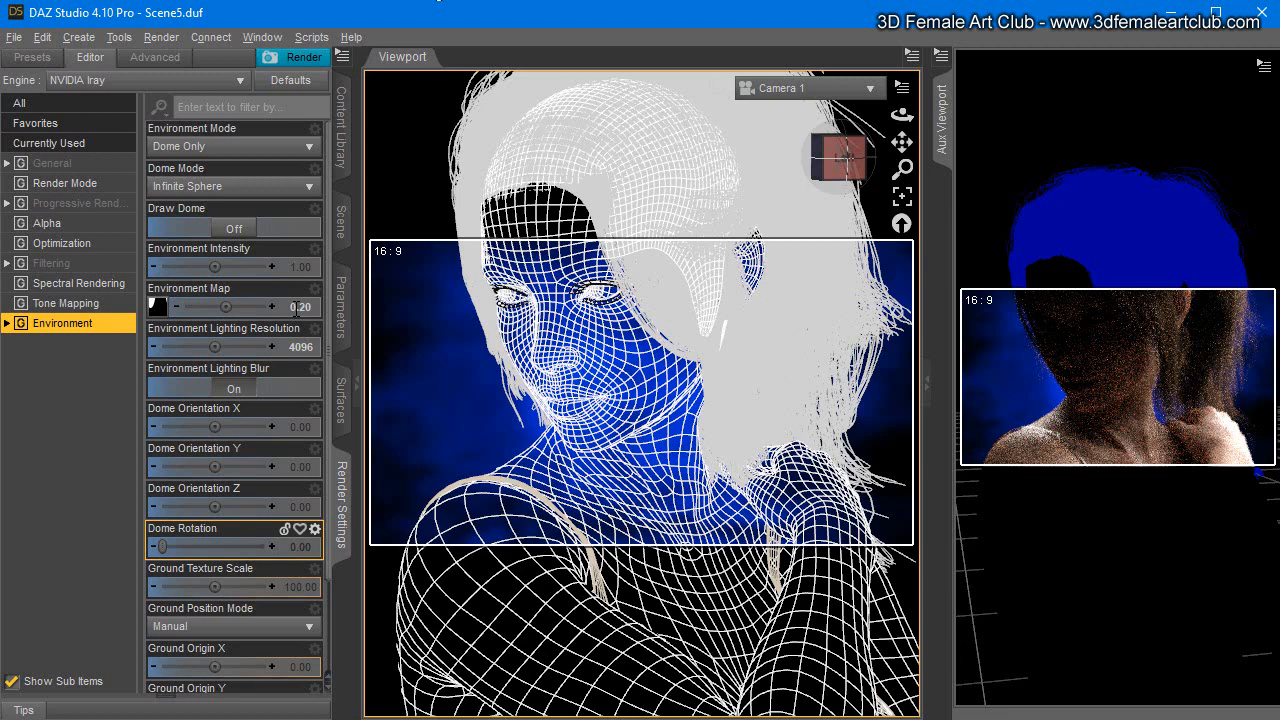
Step: Set the dome rotation to 350 to light the portrait from behind
double_click(300, 547)
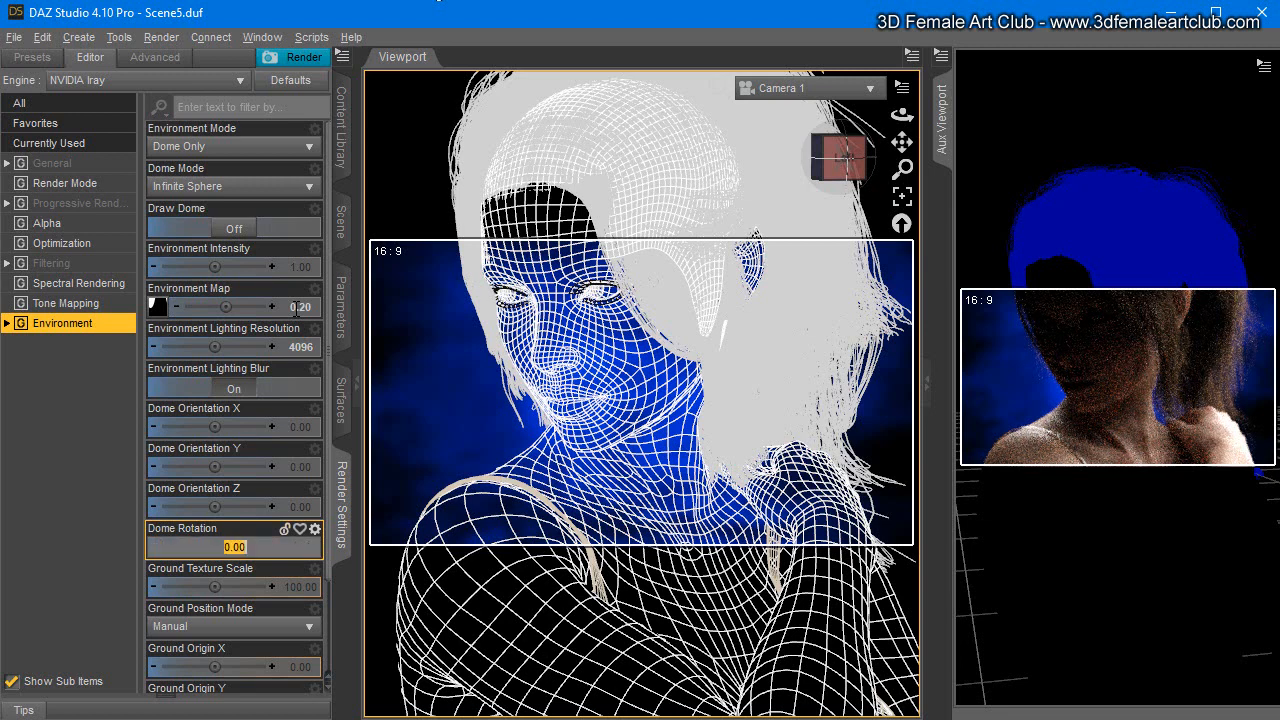
text(350)
key(Return)
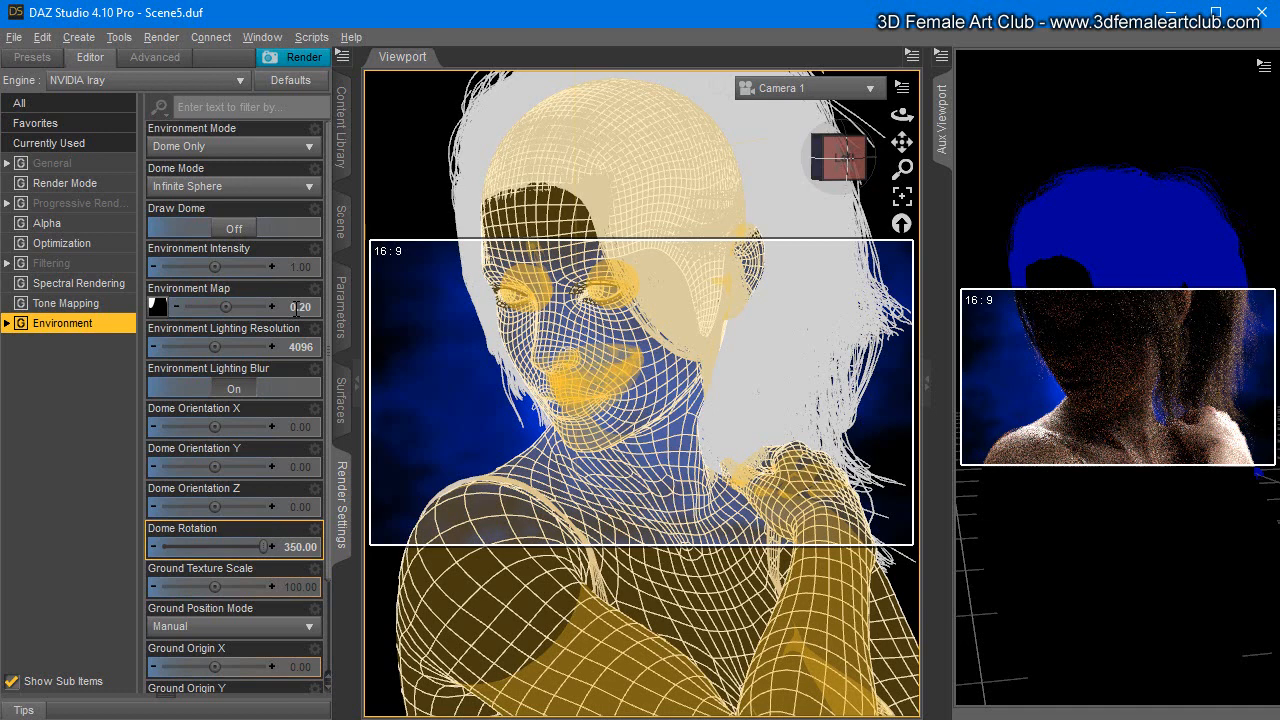
Step: Save the scene as a new DSON User File named Scene6 in the FemaleLayerLighting folder
click(14, 37)
mouse_move(52, 177)
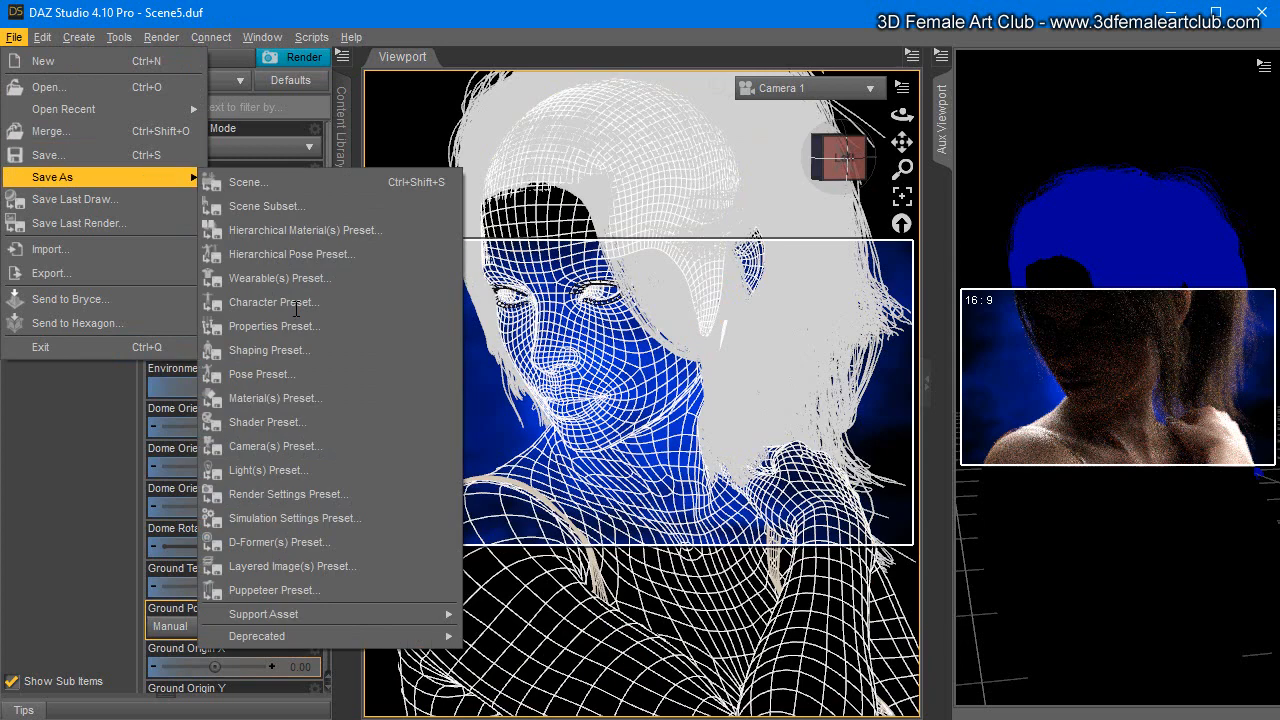
click(248, 182)
click(163, 285)
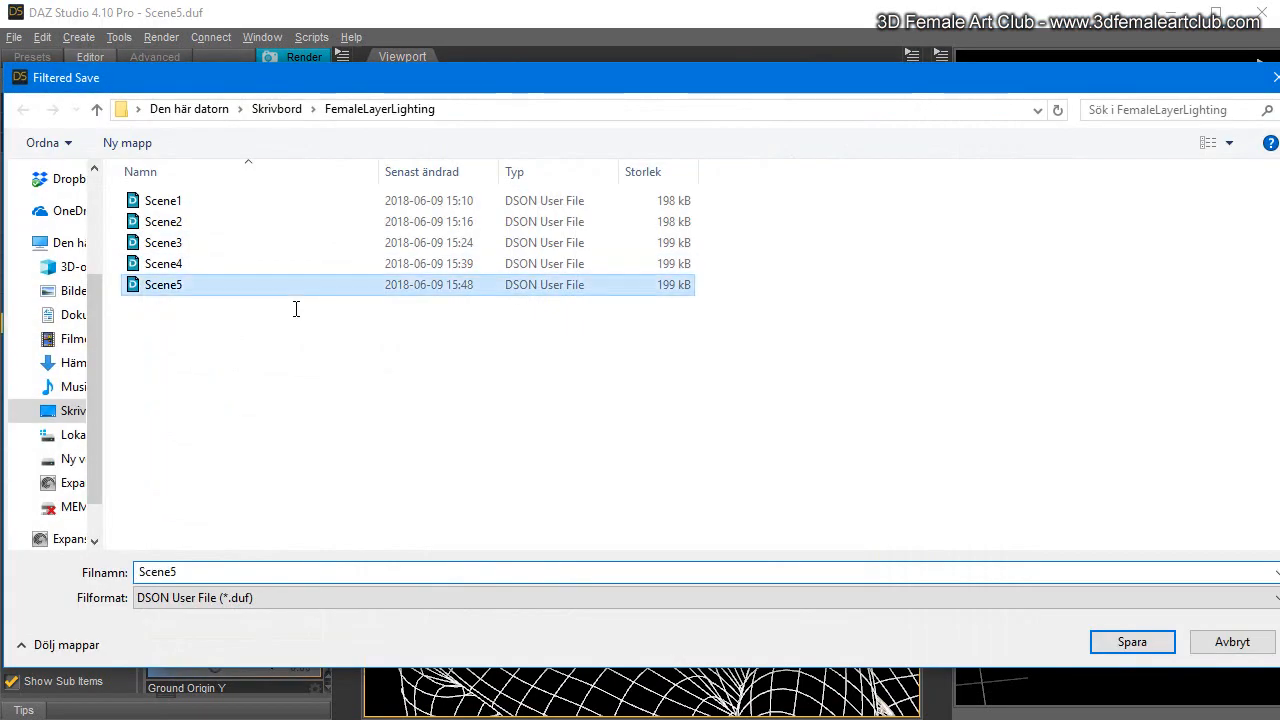
key(Tab)
text(Scene6)
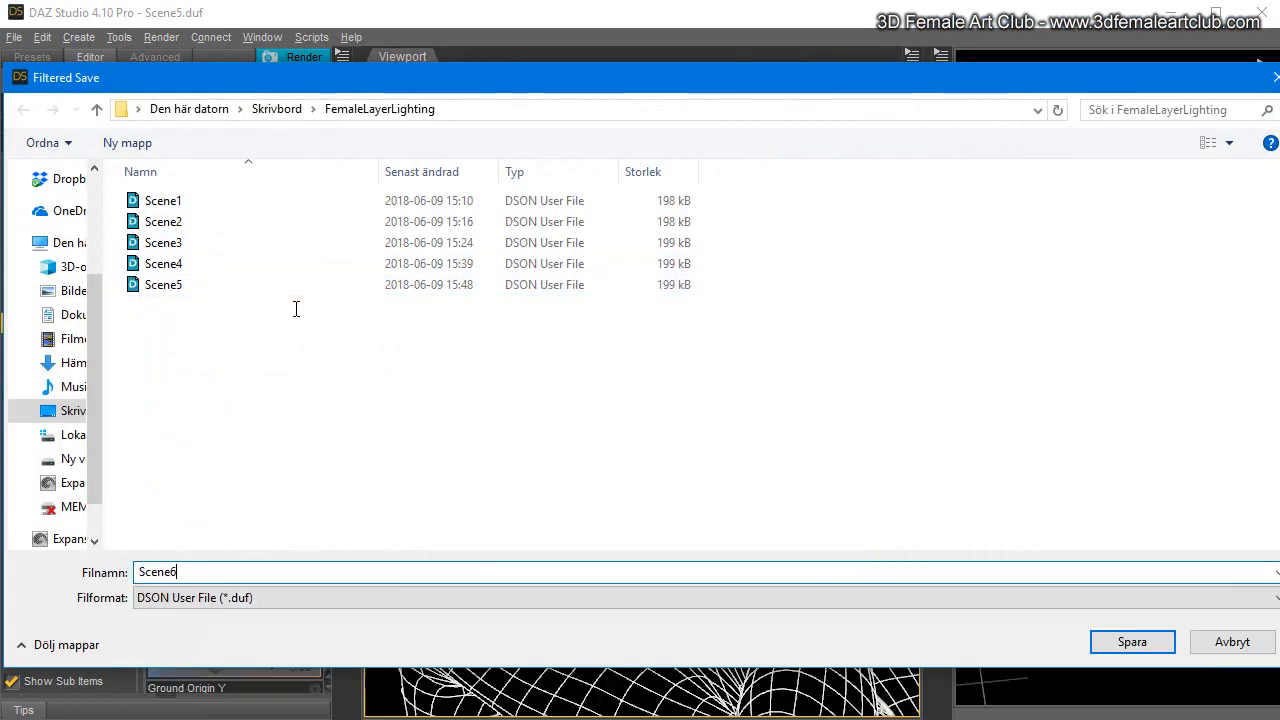
key(Return)
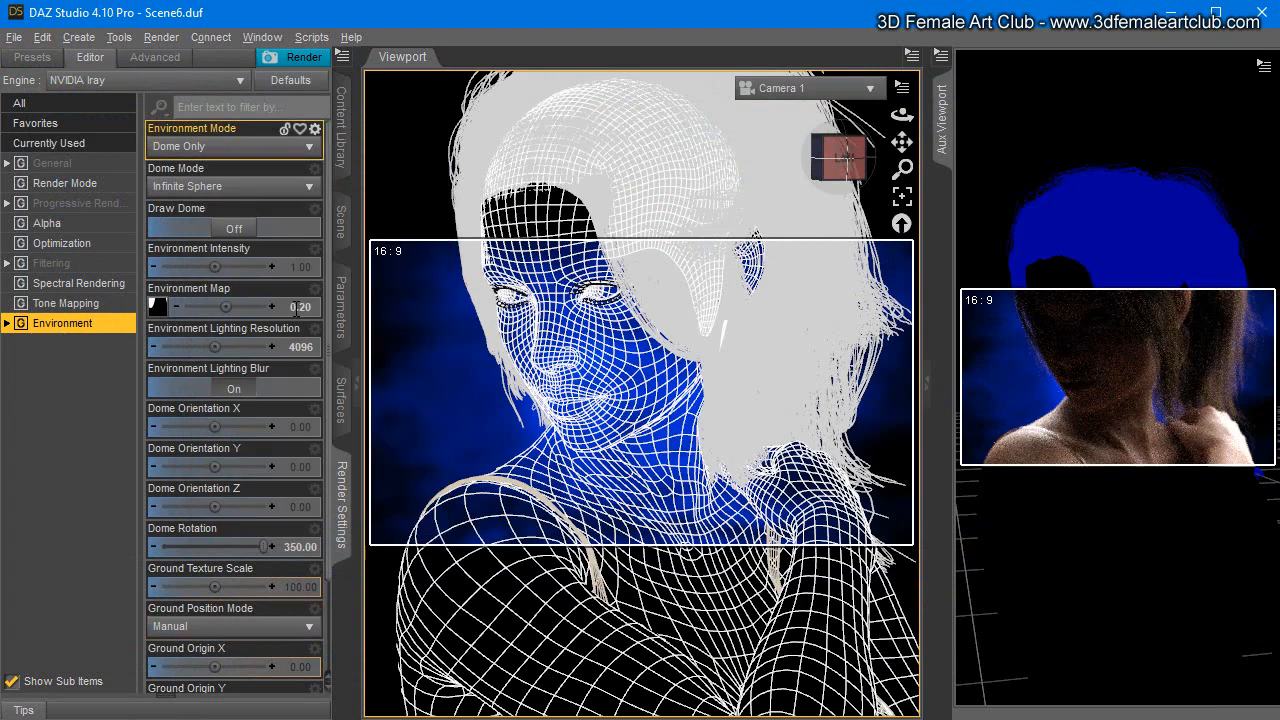
Step: Render the portrait with the 350 dome rotation, and stop the render and close its window once the image is clean enough
key(alt+r)
key(Return)
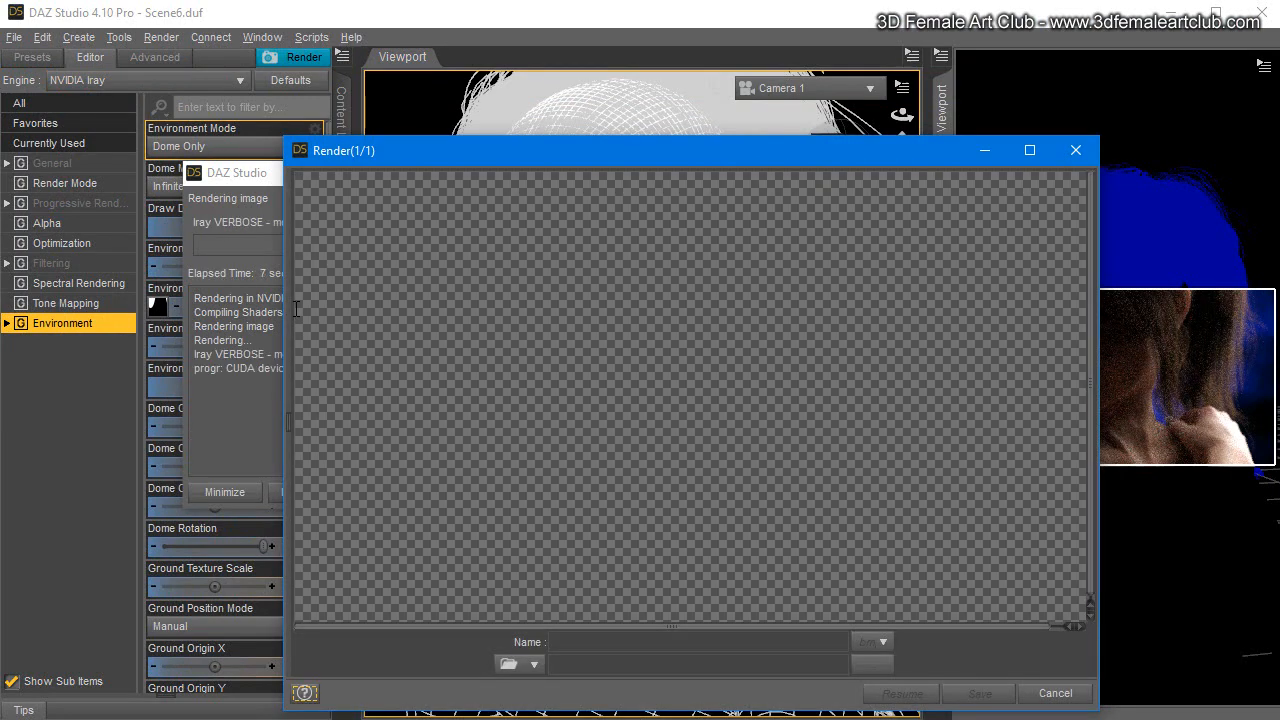
drag(589, 158, 539, 55)
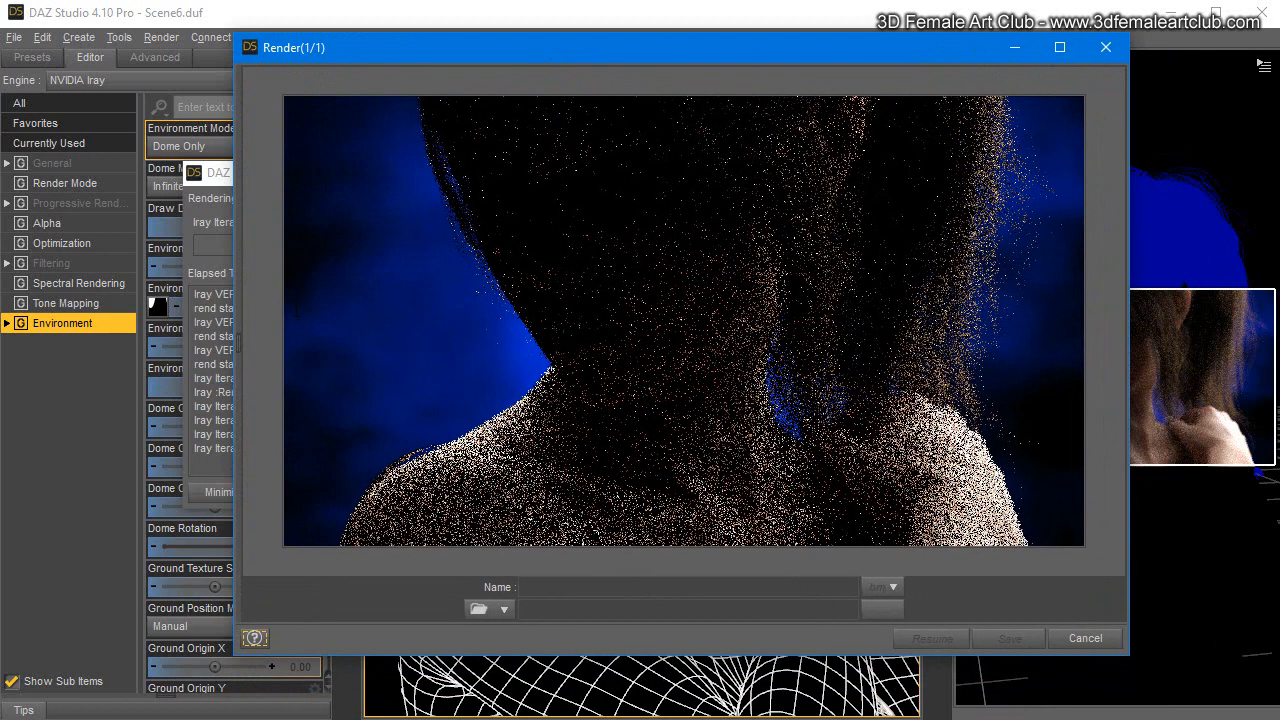
drag(647, 49, 680, 76)
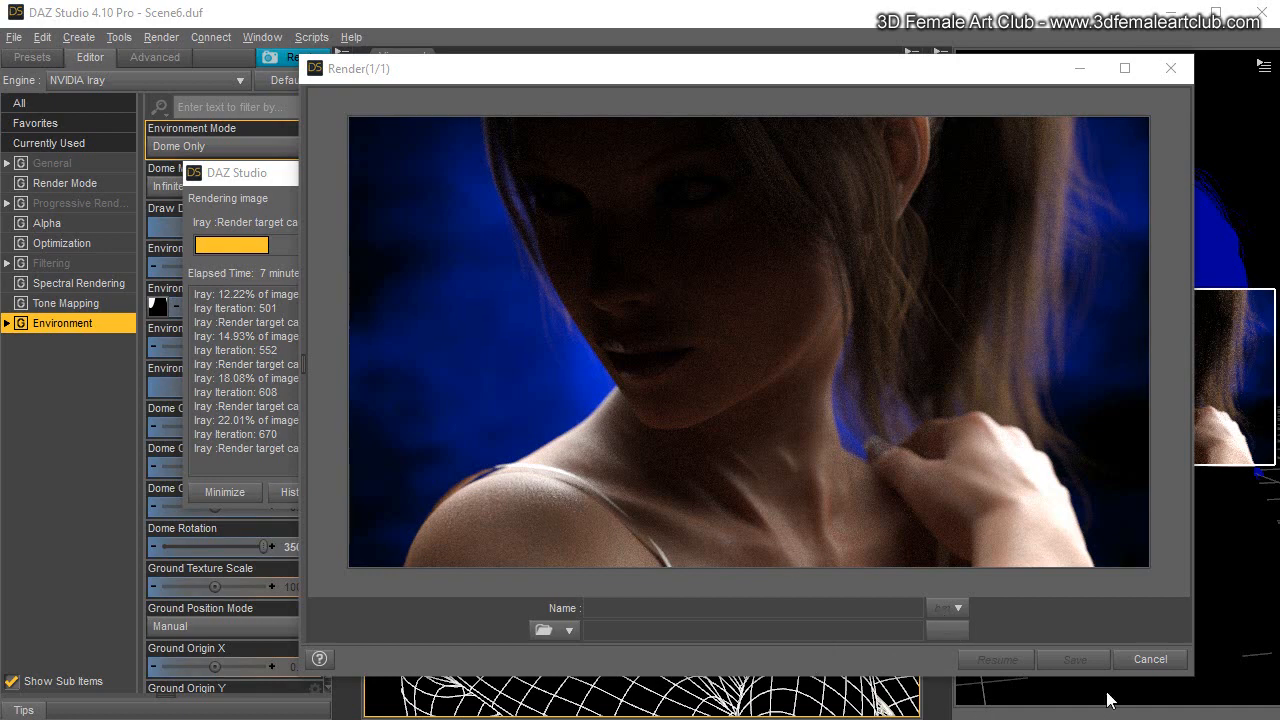
click(1124, 662)
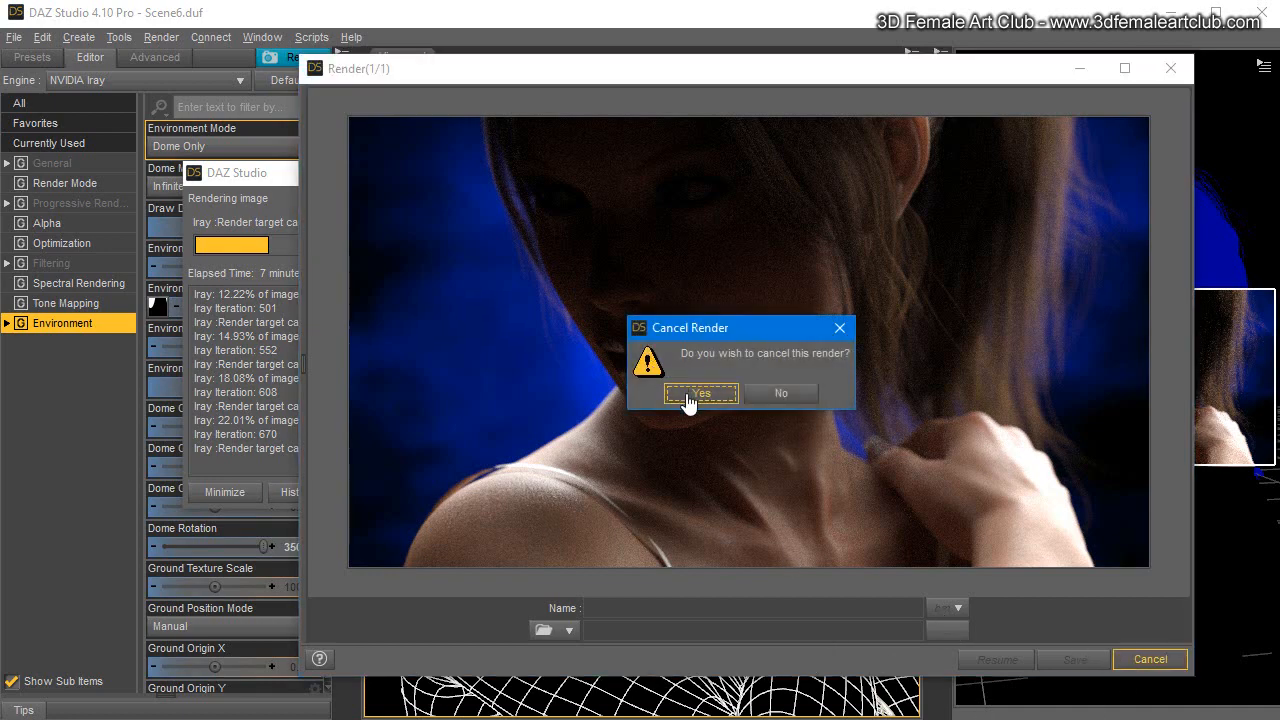
click(700, 394)
click(1169, 68)
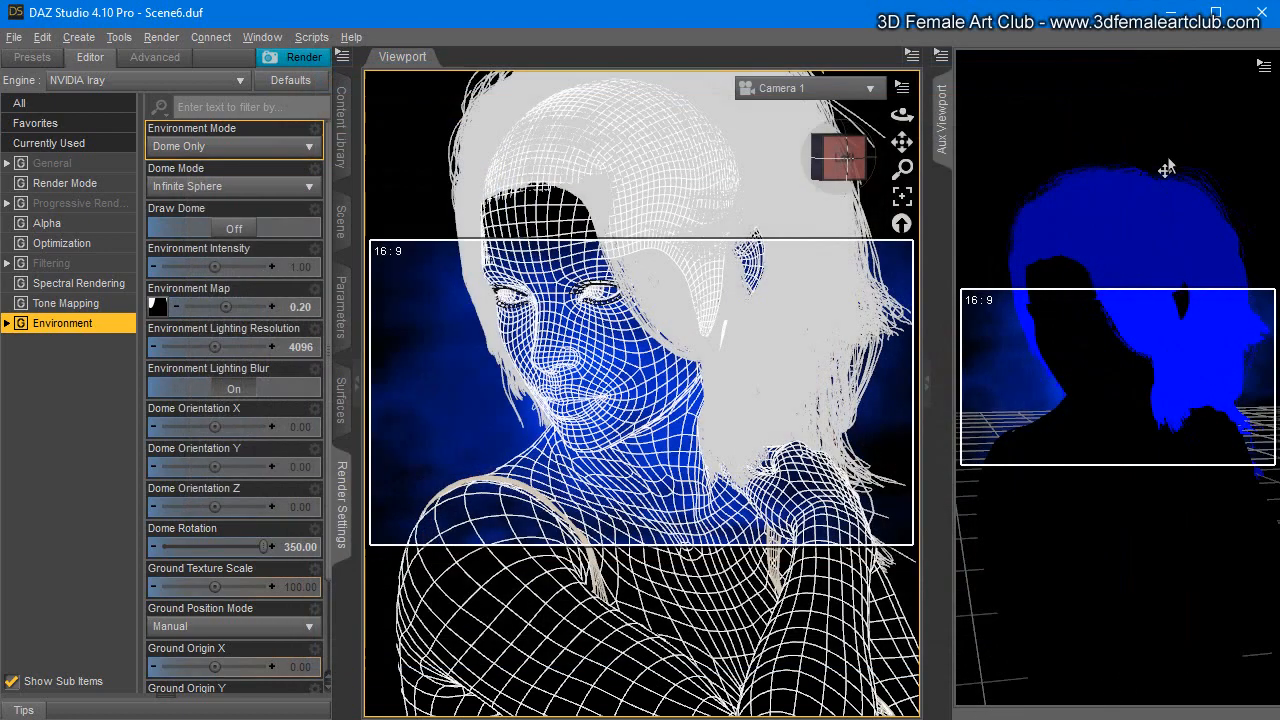
Step: Save the last render as a BMP image named Layer4 in the FemaleLayers folder
click(14, 37)
click(64, 225)
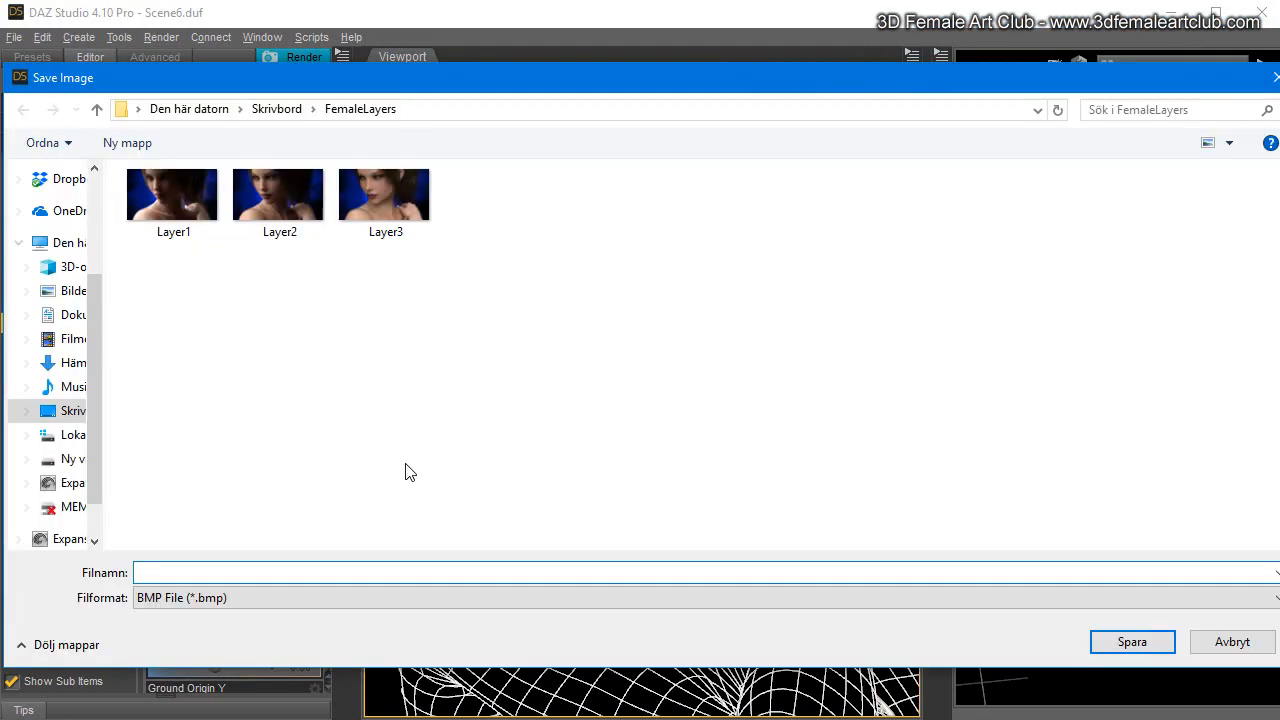
text(Layer4)
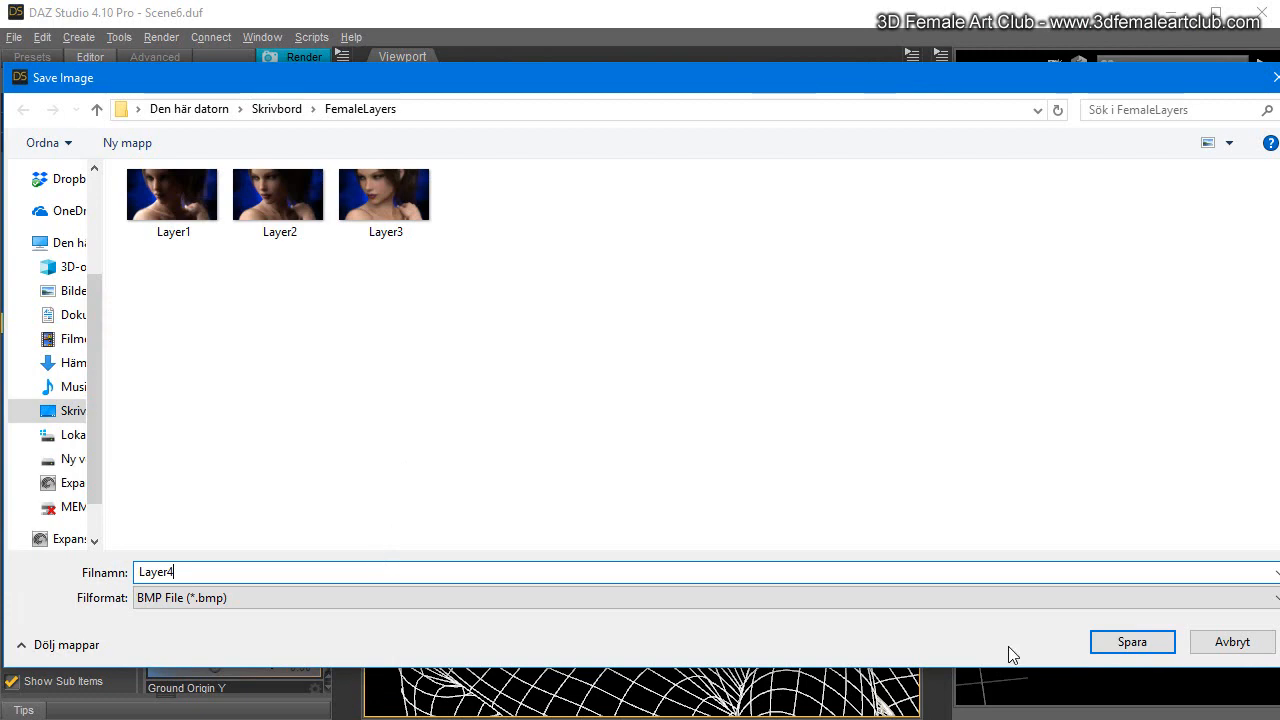
key(Return)
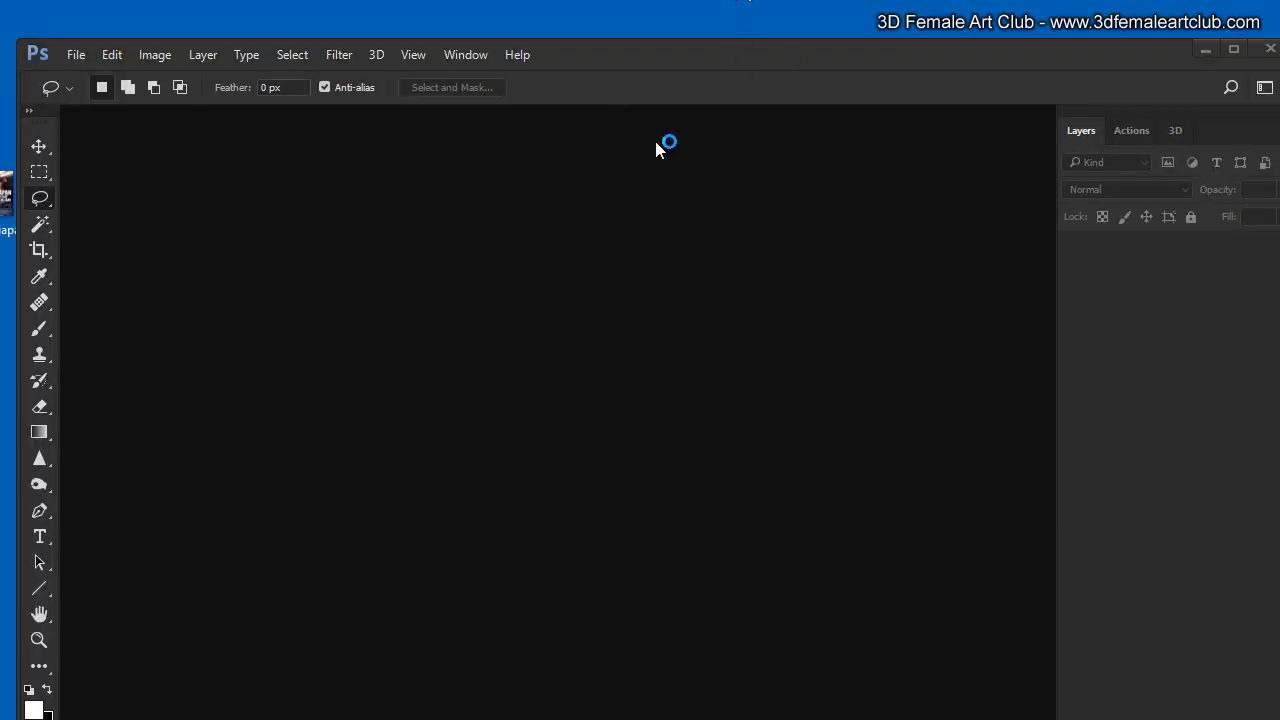
Step: Switch to Photoshop and open the Layer1, Layer2, Layer3 and Layer4 images from the FemaleLayers folder as separate documents
double_click(617, 62)
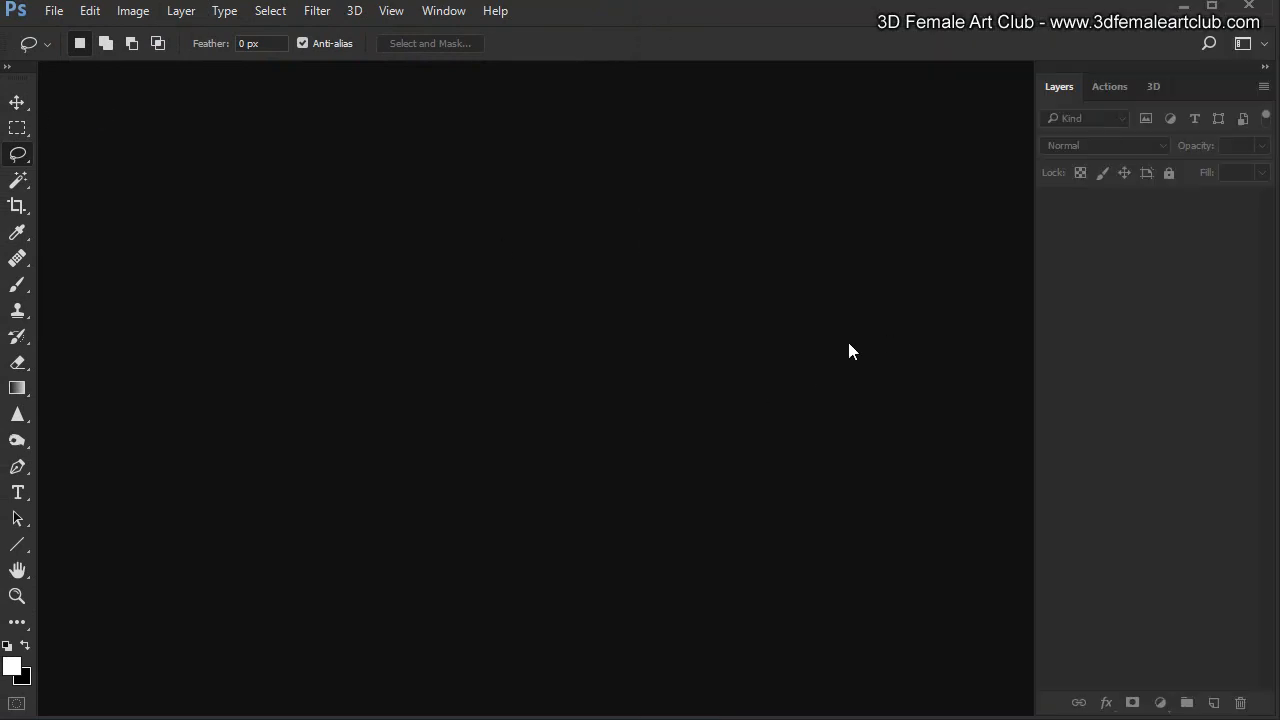
key(alt+Tab)
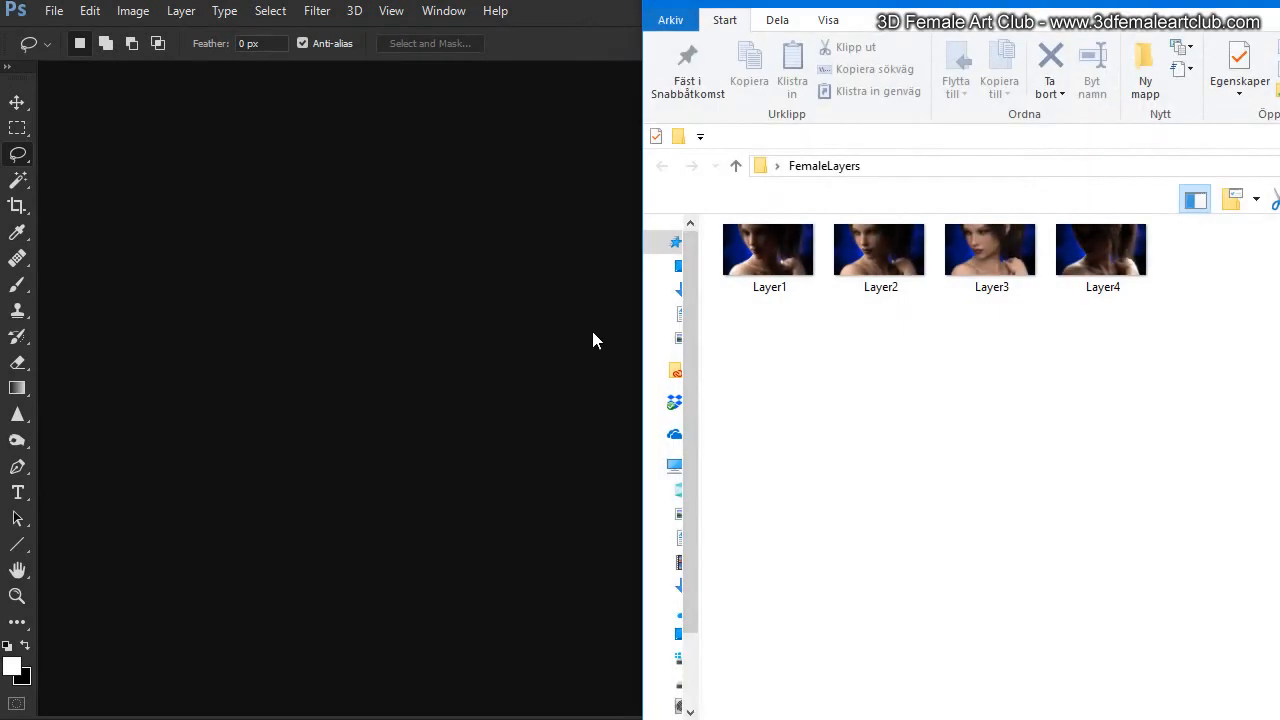
click(766, 251)
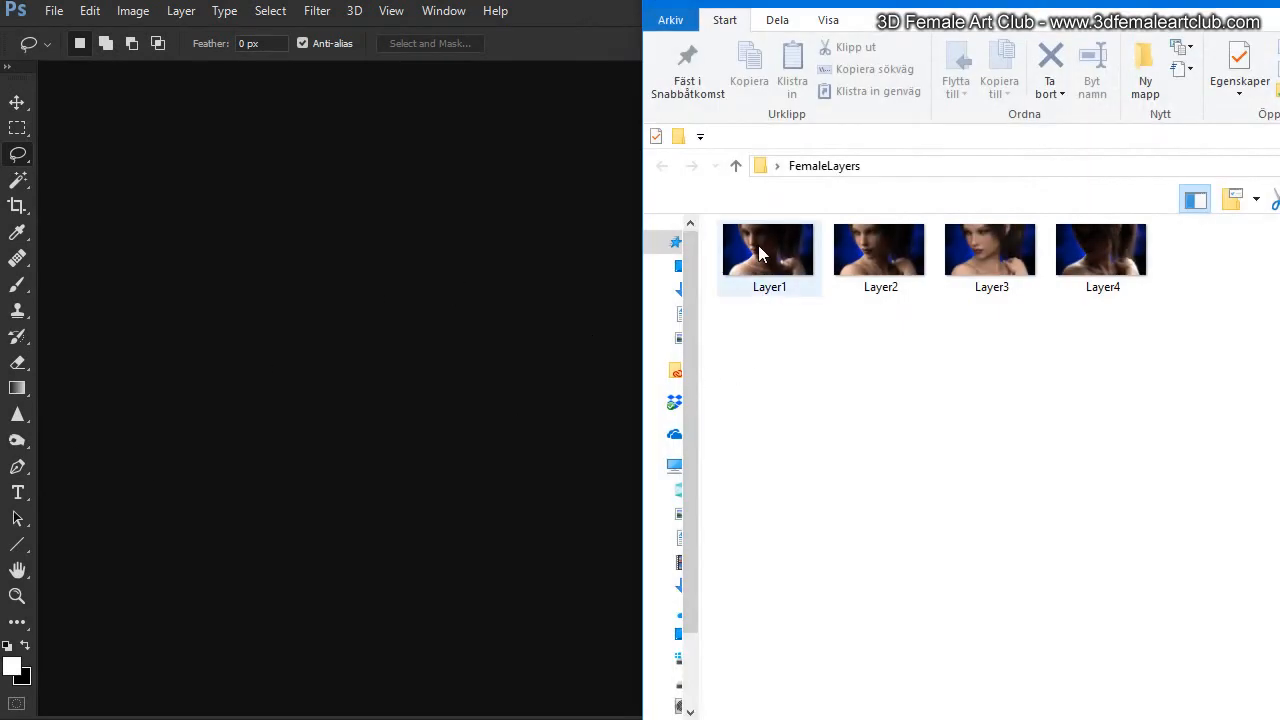
ctrl+click(880, 252)
ctrl+click(1033, 265)
ctrl+click(1100, 250)
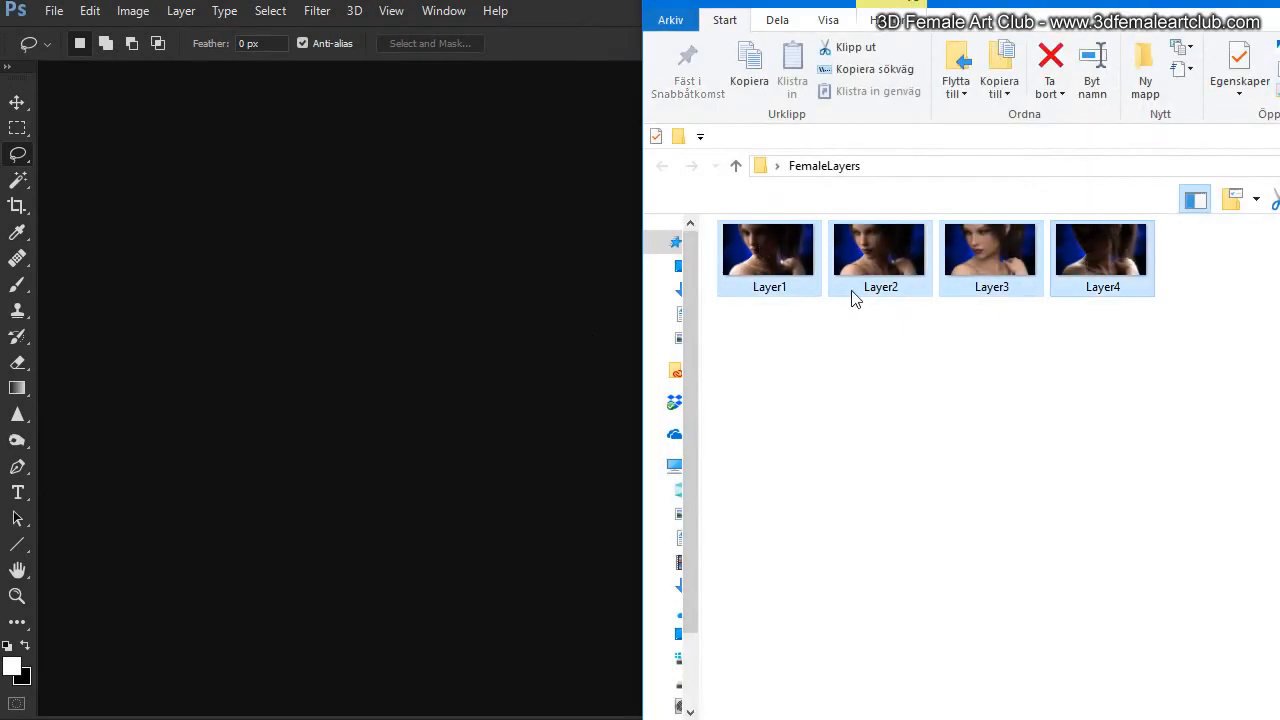
drag(744, 262, 426, 450)
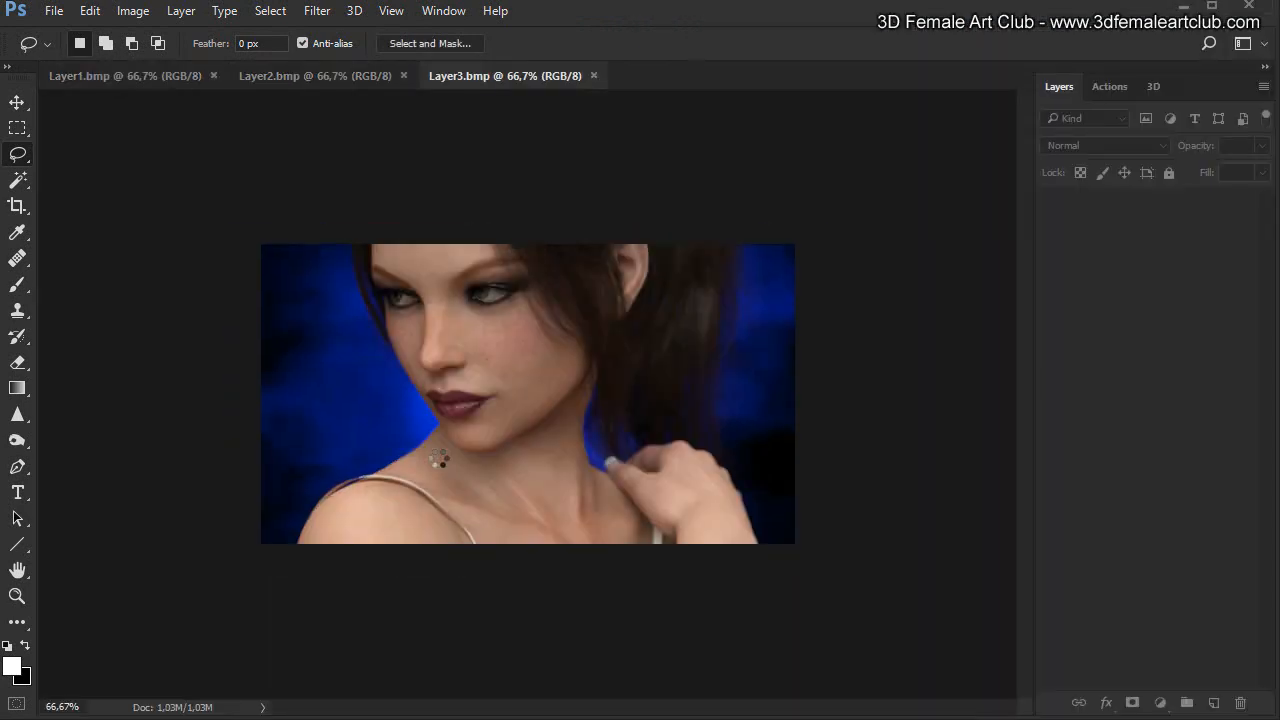
Step: Resize the Layer1.bmp image to a width of 800 pixels with proportions kept, and return to the Lasso tool
click(100, 76)
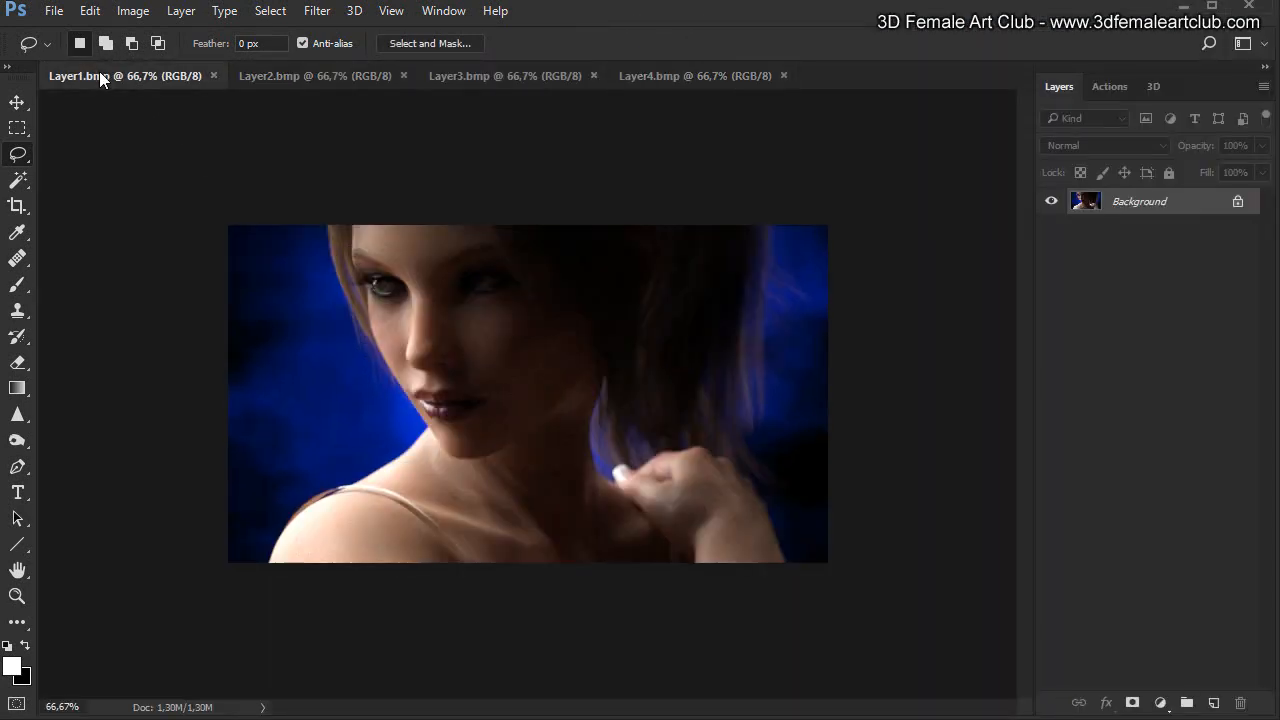
click(133, 11)
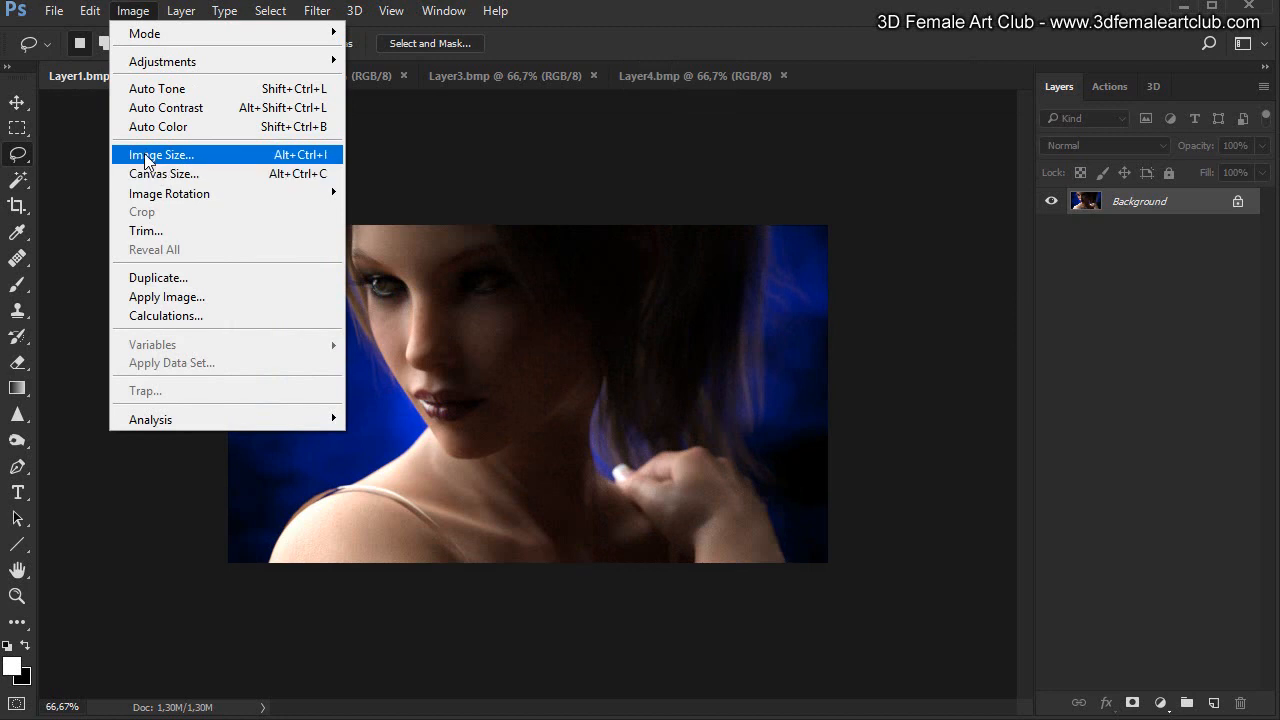
click(152, 152)
text(800)
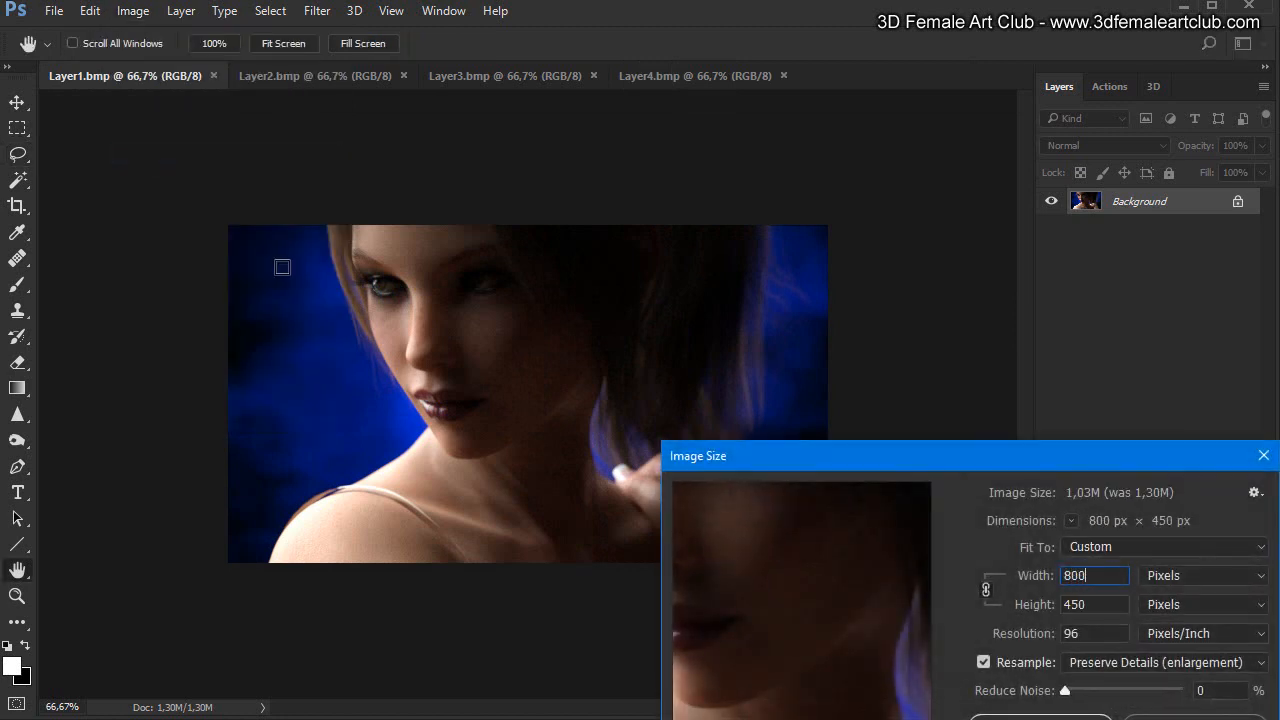
key(Return)
key(l)
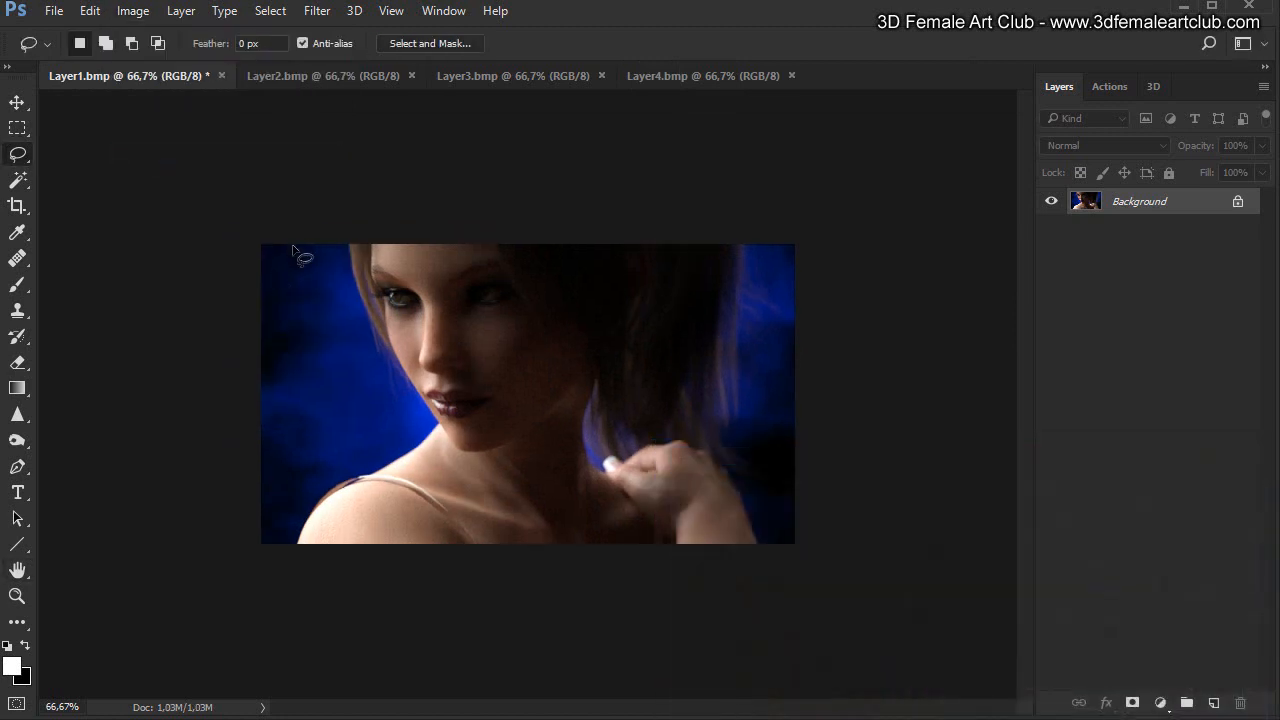
Step: Show all four renders at 100% zoom and compare how the light falls on the face, hair and hand in each
key(ctrl+1)
click(301, 72)
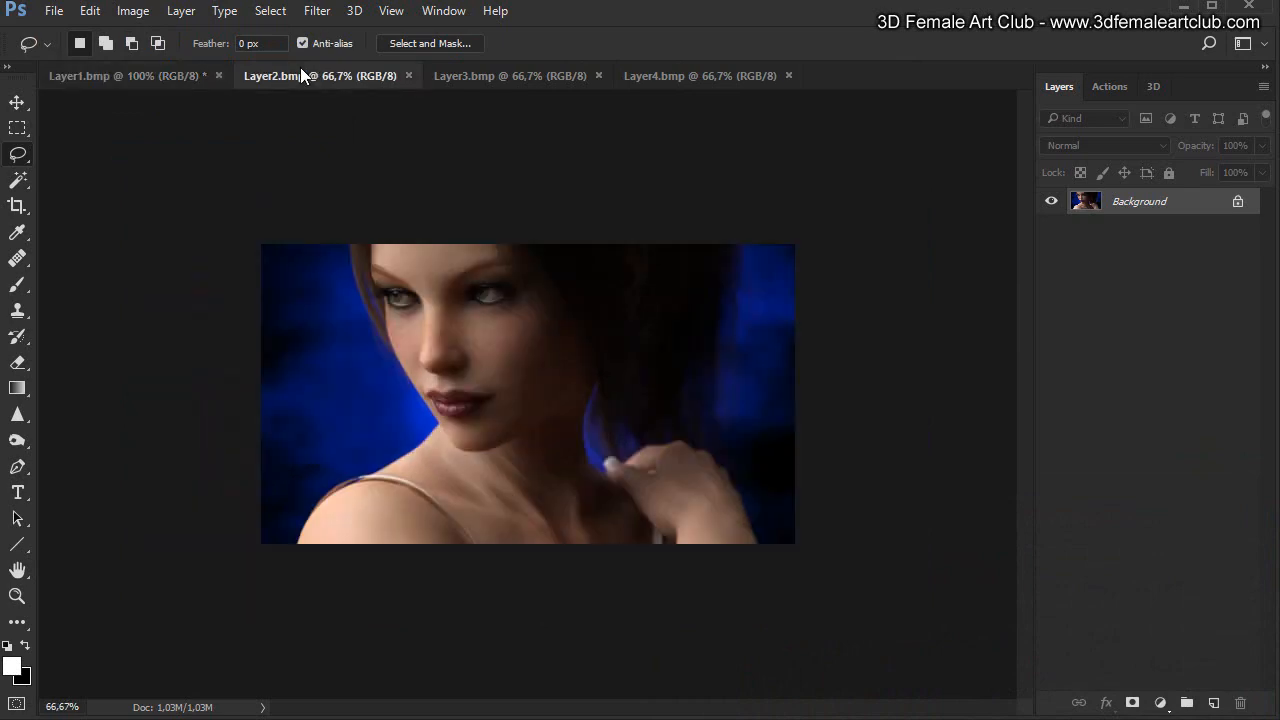
key(ctrl+1)
click(476, 71)
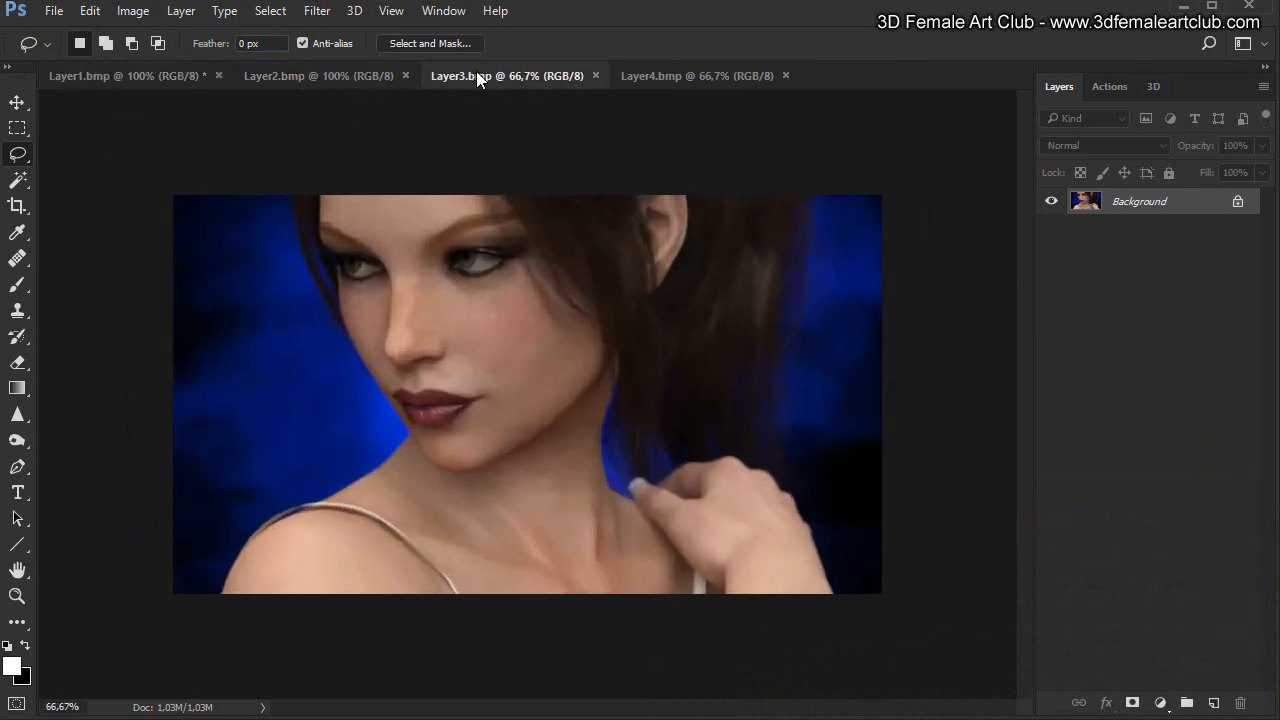
key(ctrl+1)
click(639, 77)
key(ctrl+1)
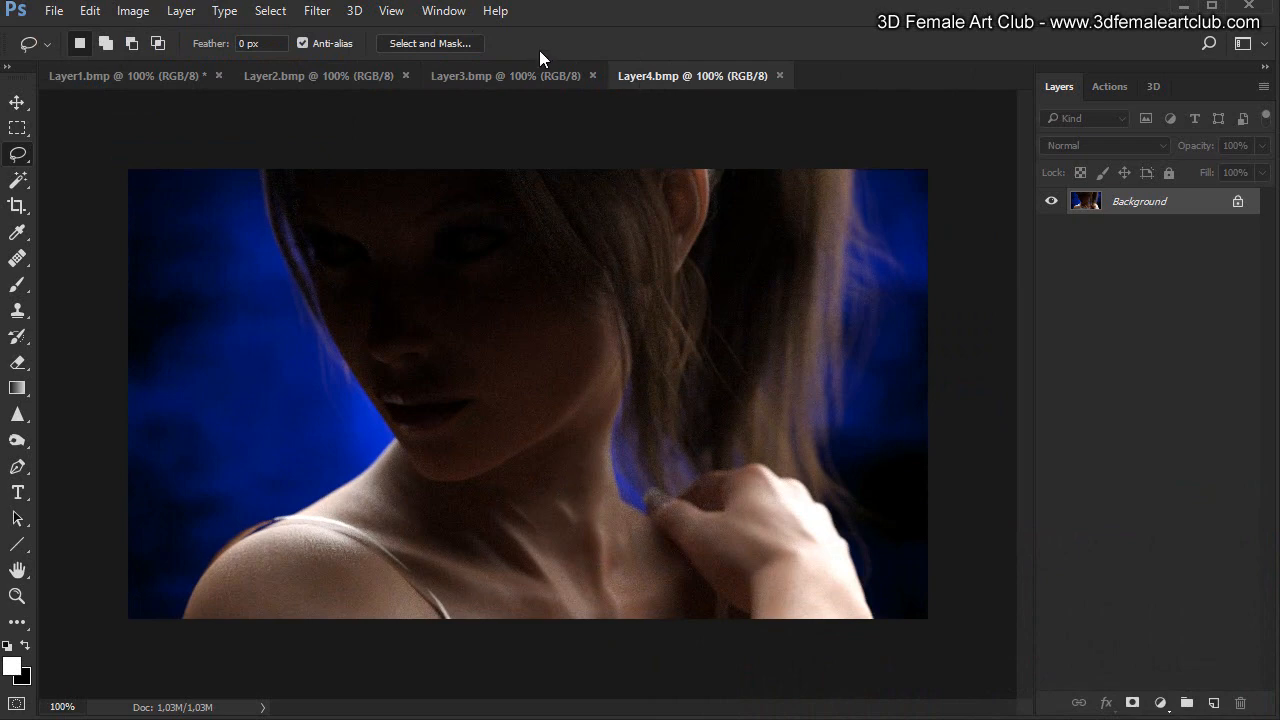
click(503, 79)
click(352, 85)
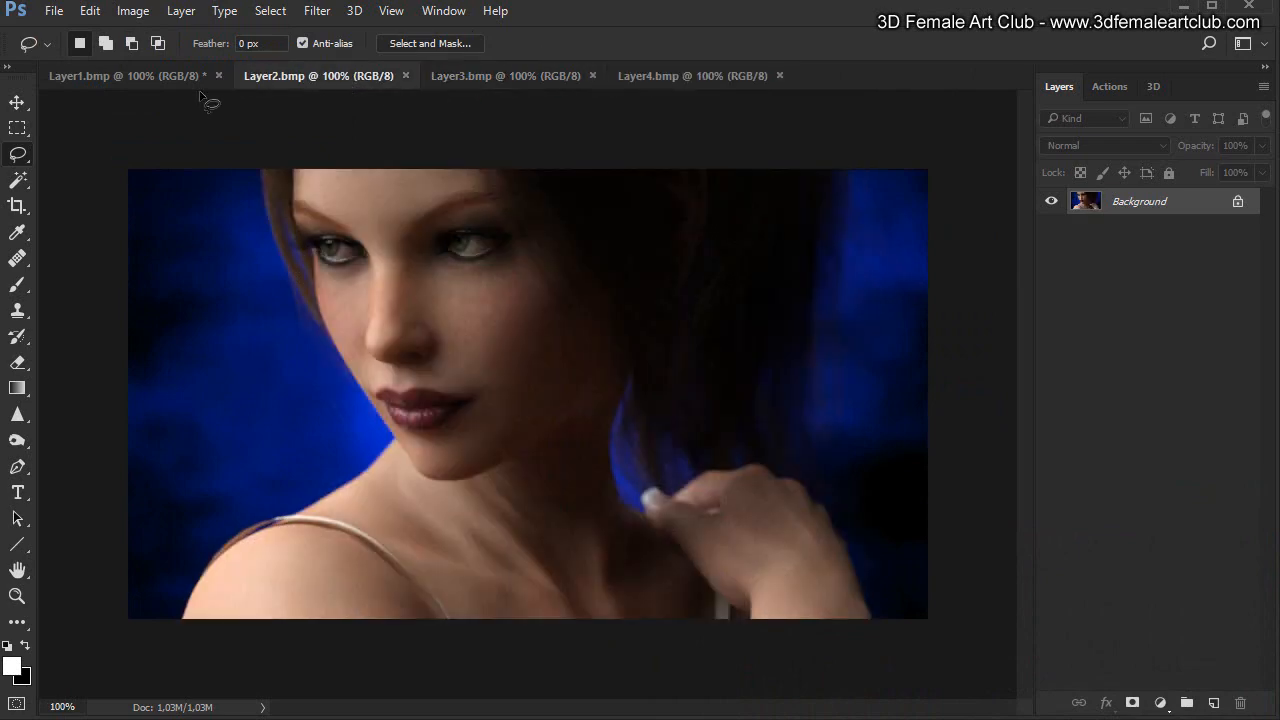
click(157, 77)
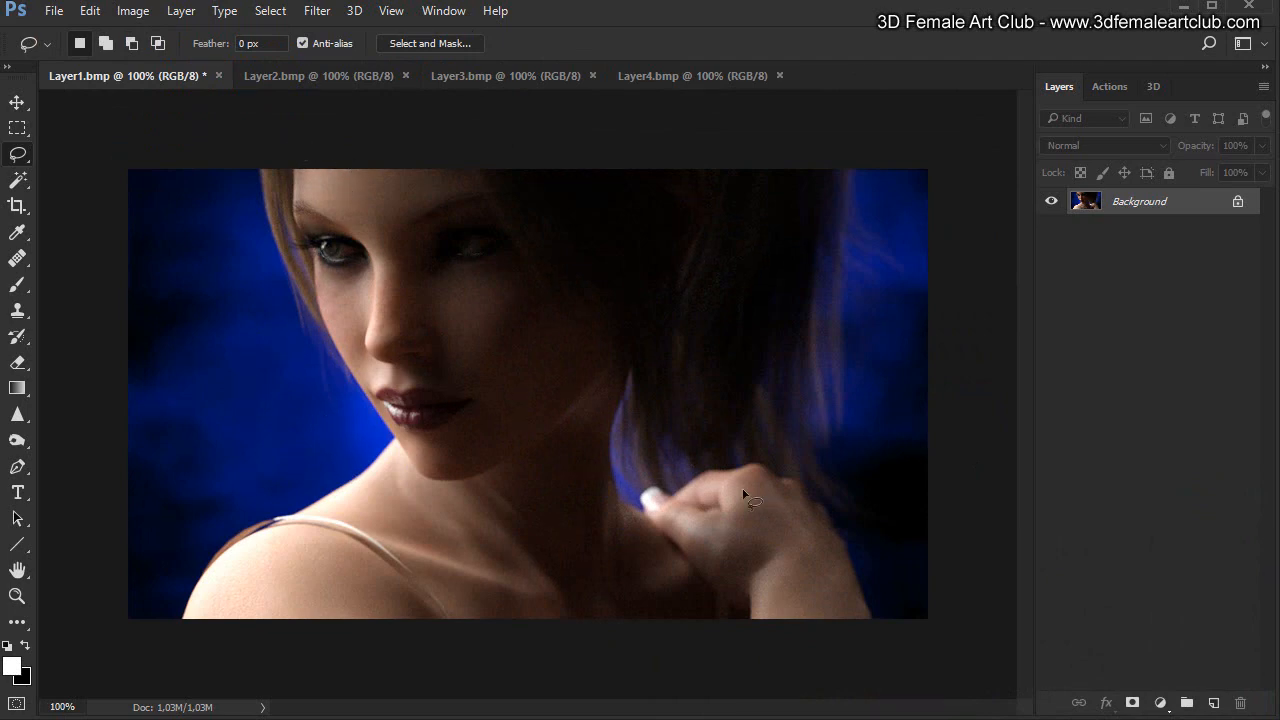
click(319, 81)
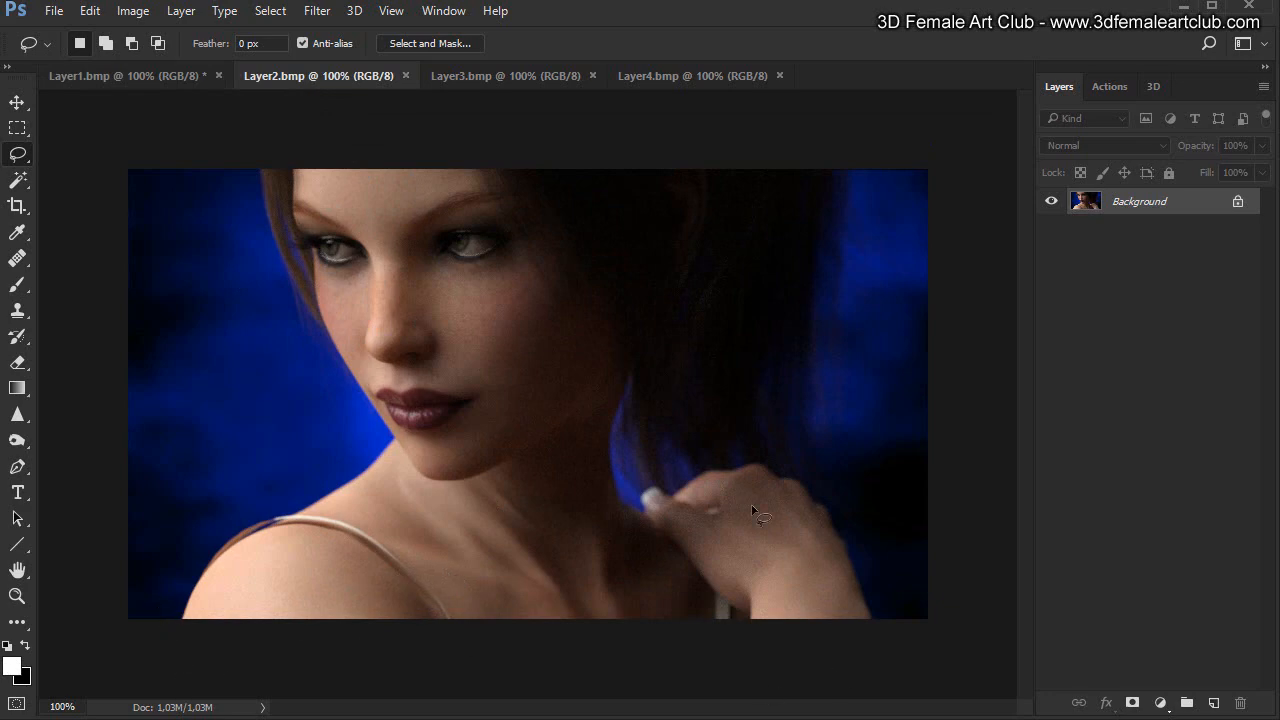
click(491, 82)
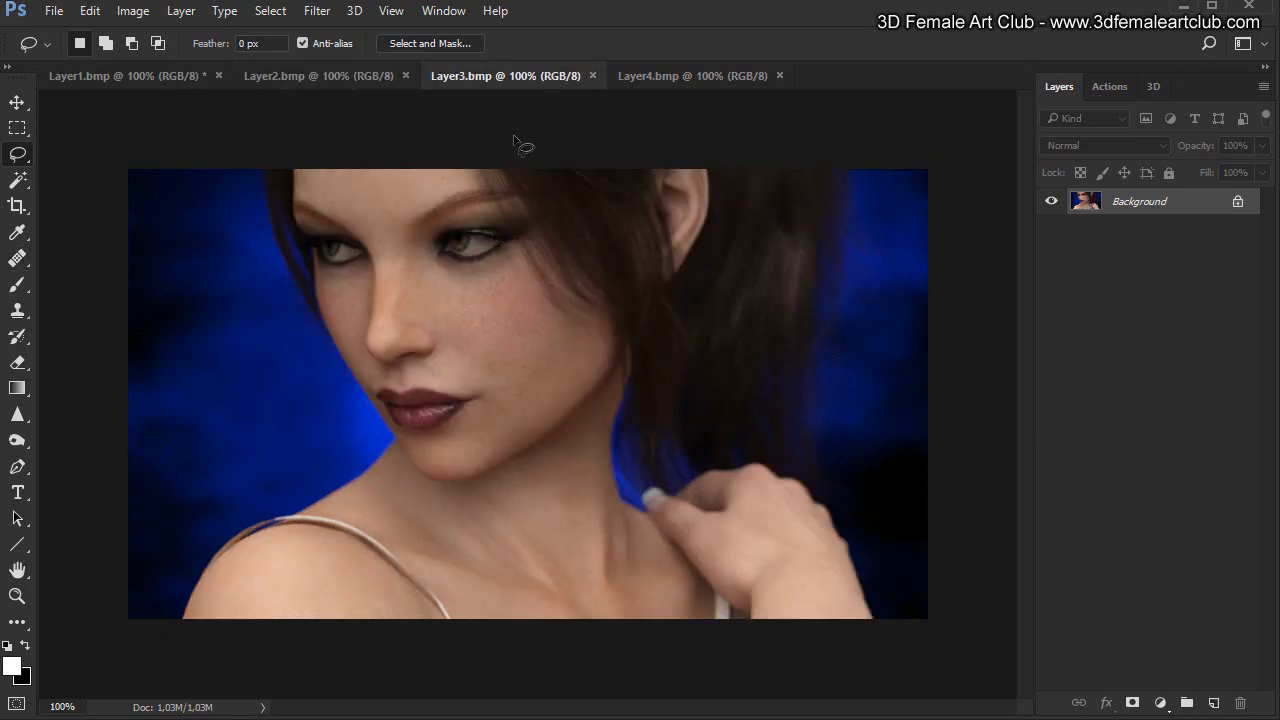
click(668, 80)
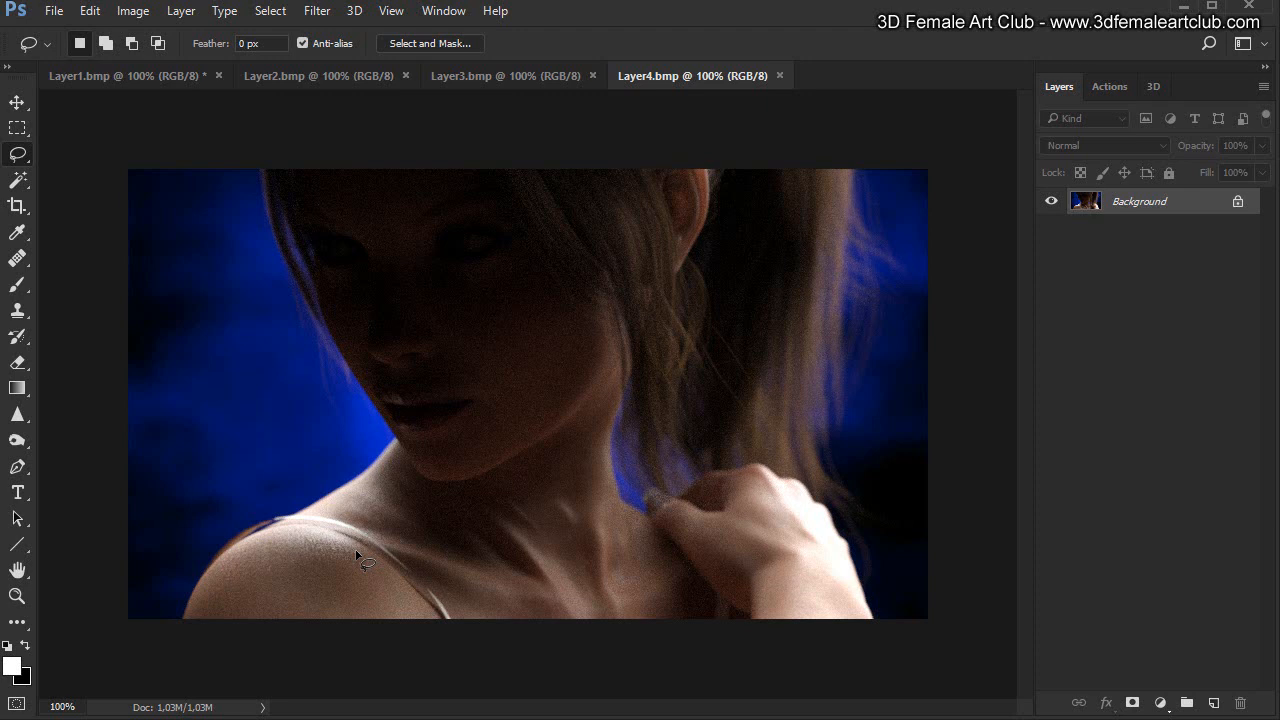
Step: Copy the entire Layer1.bmp image and paste it into a new 800 x 450 pixel RGB document with a black background
click(104, 75)
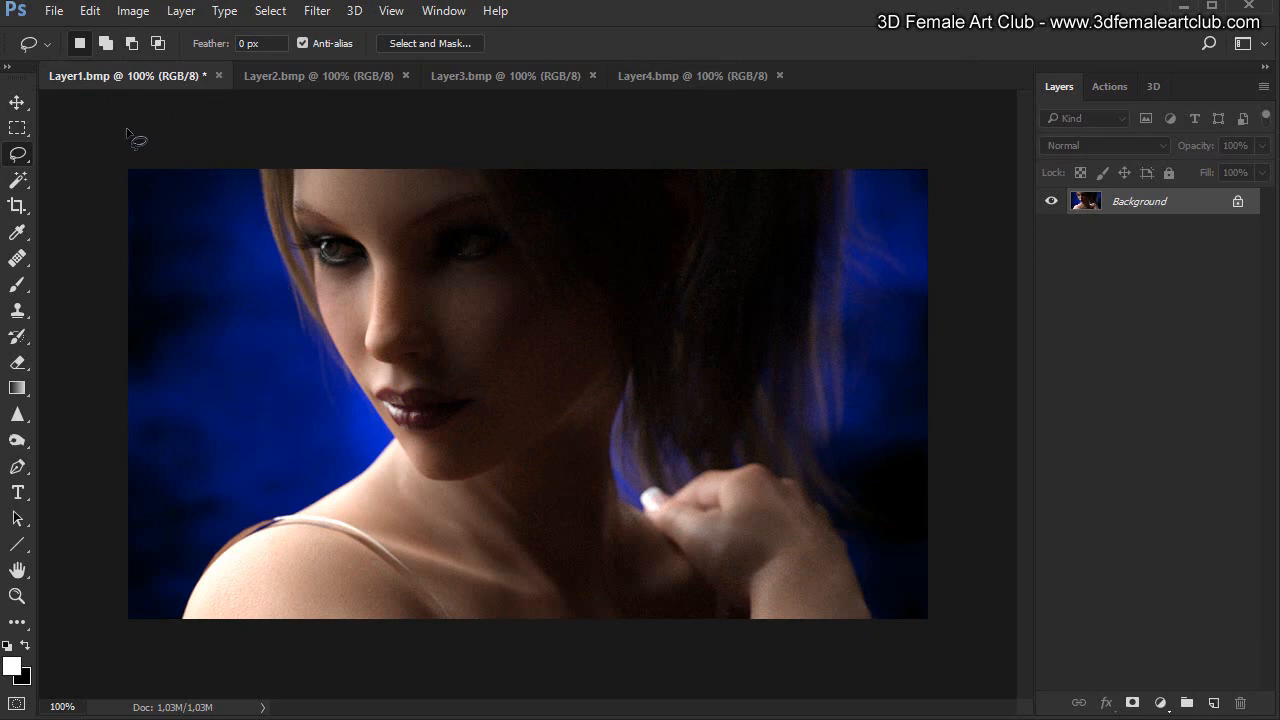
key(ctrl+a)
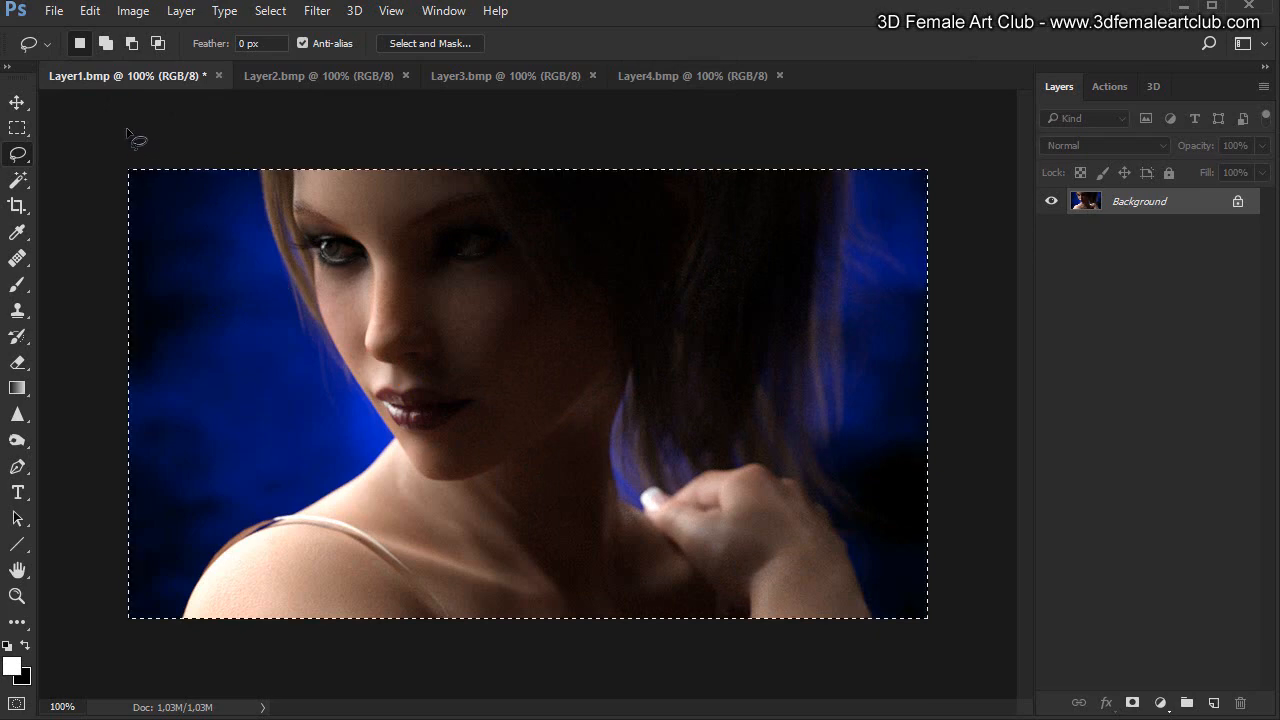
click(53, 11)
click(62, 31)
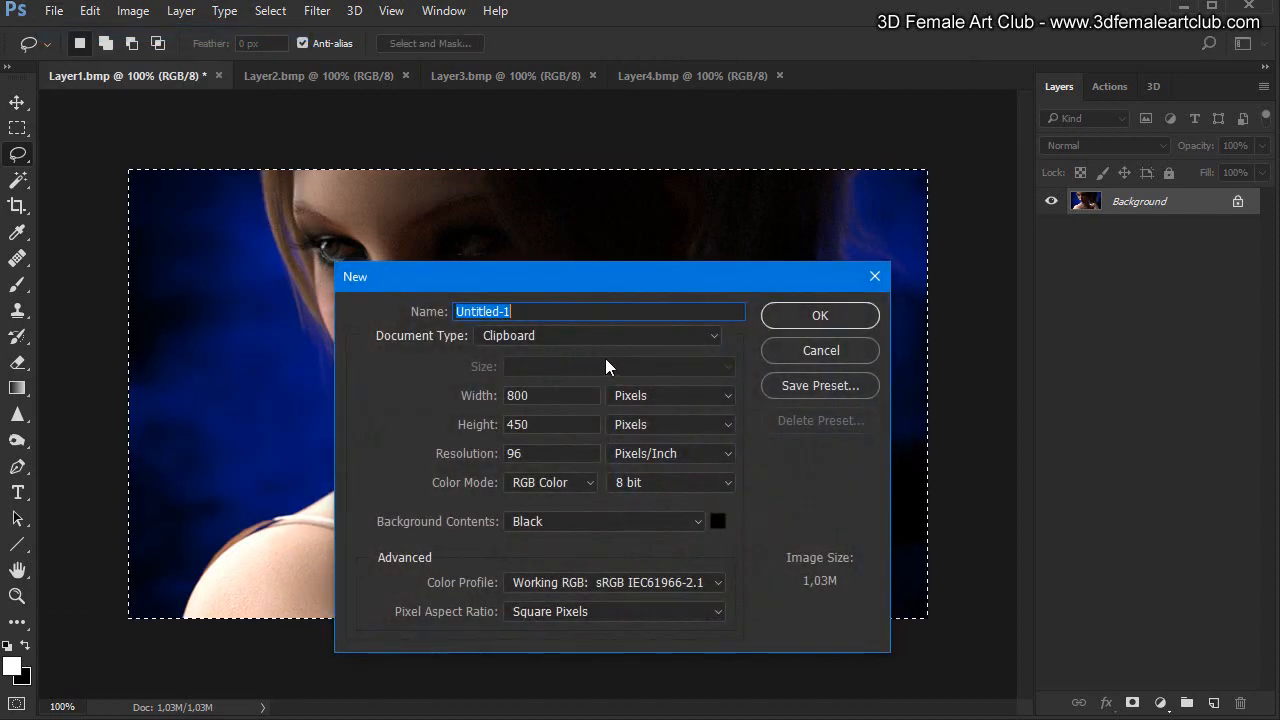
click(808, 318)
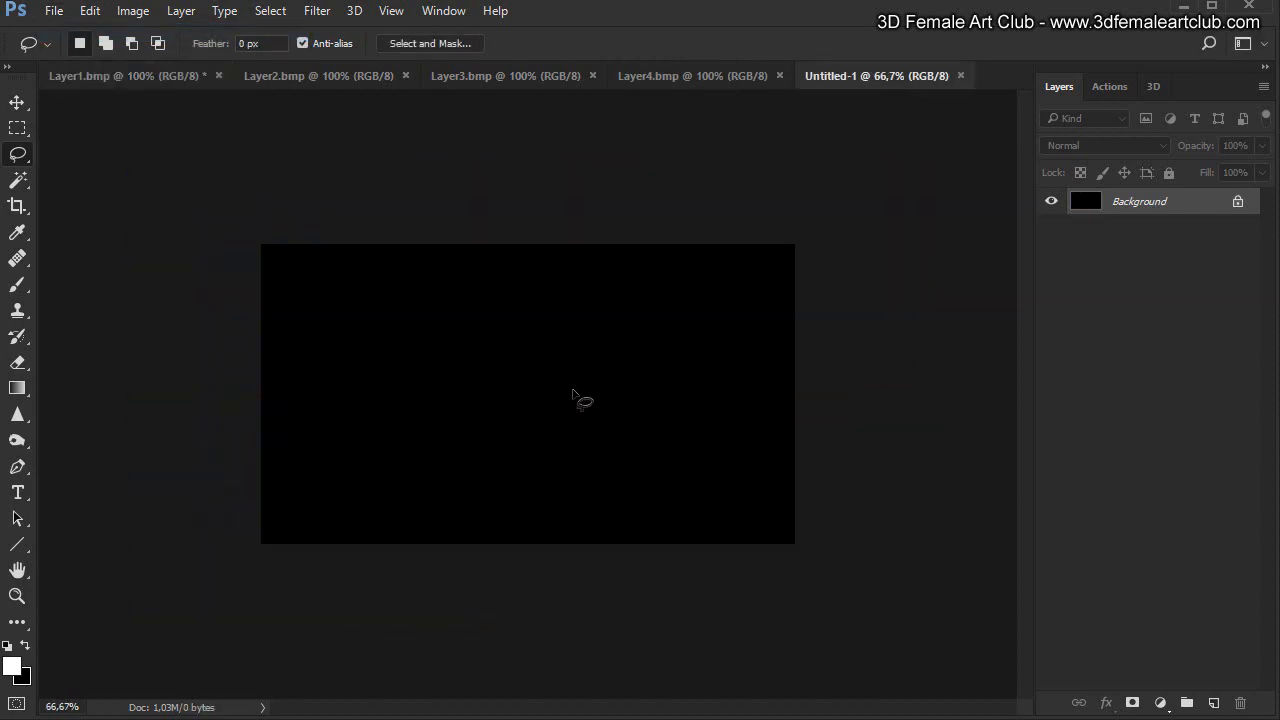
key(ctrl+1)
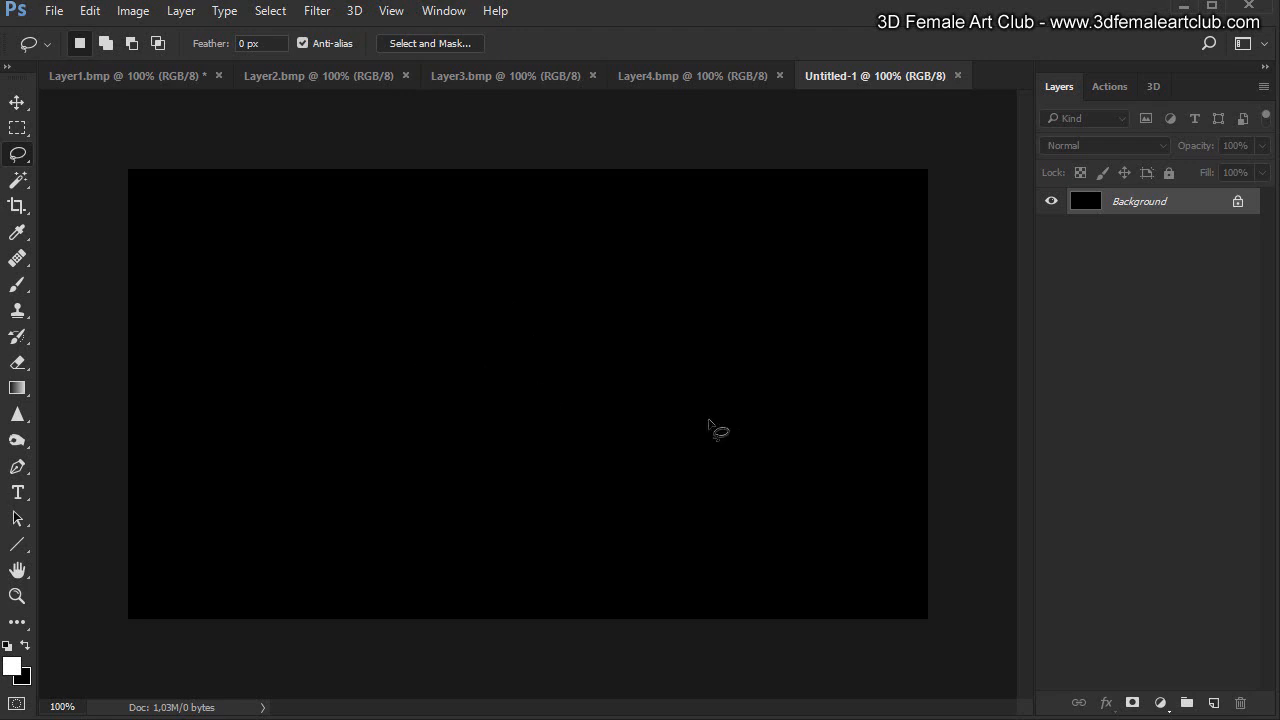
key(ctrl+v)
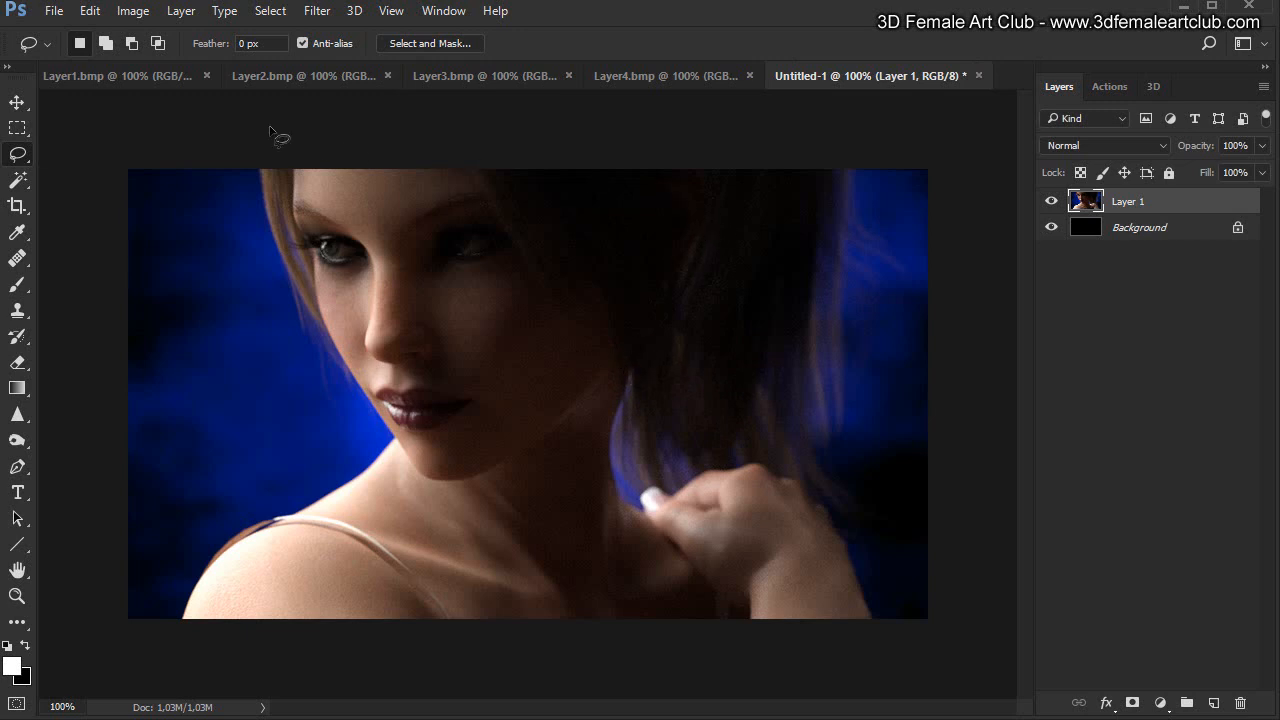
Step: Close the Layer1.bmp document
click(110, 75)
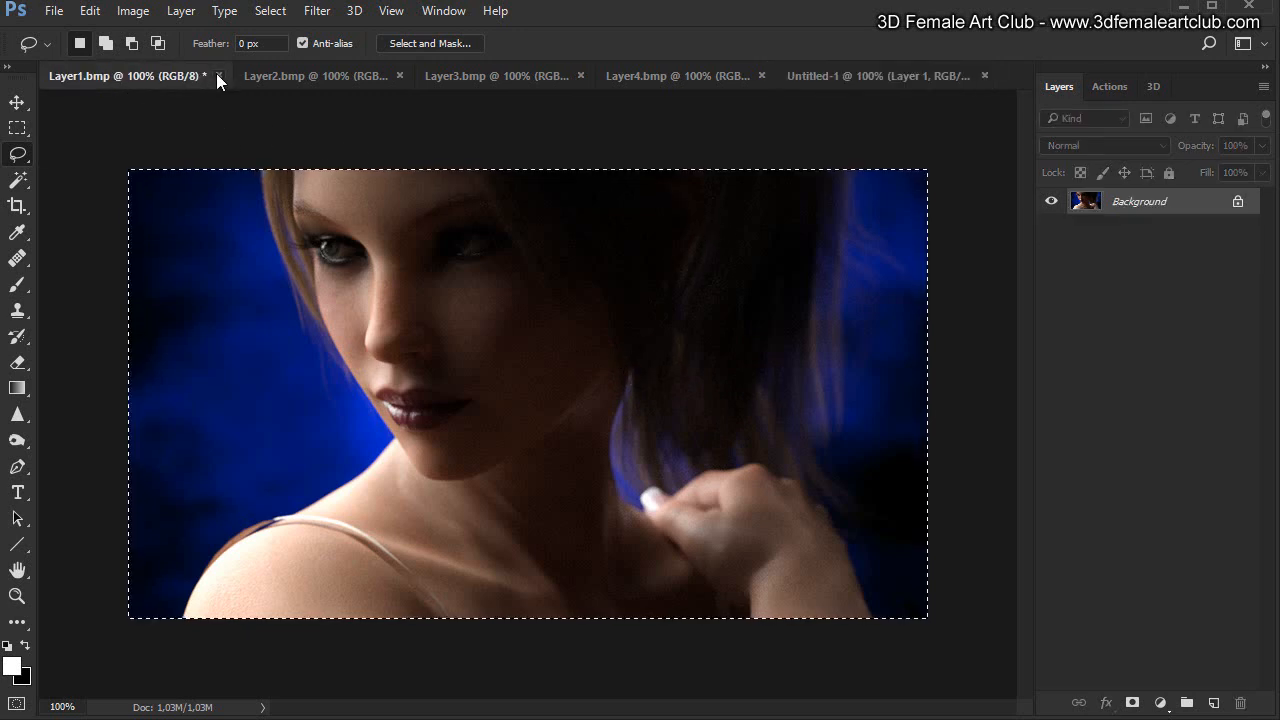
click(218, 75)
click(610, 296)
Step: Copy the entire Layer2.bmp image into Untitled-1 as a new layer, compare it with the layer below, and close Layer2.bmp
click(126, 78)
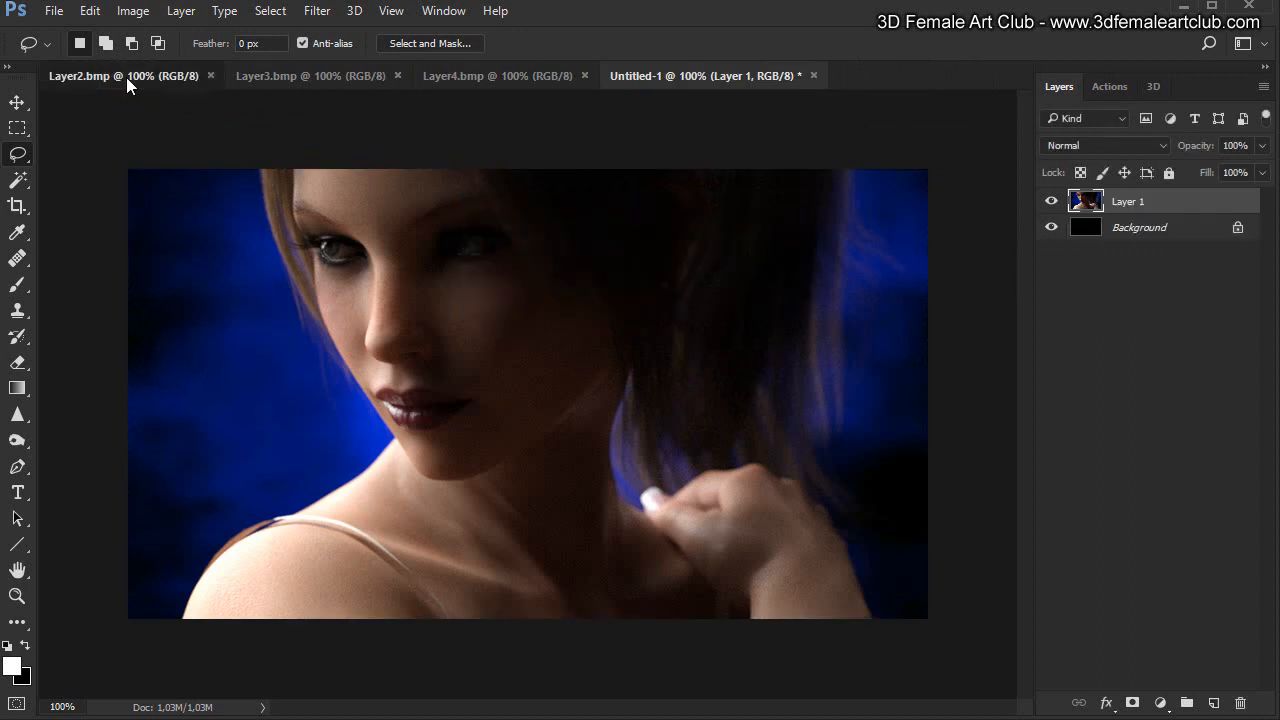
key(ctrl+a)
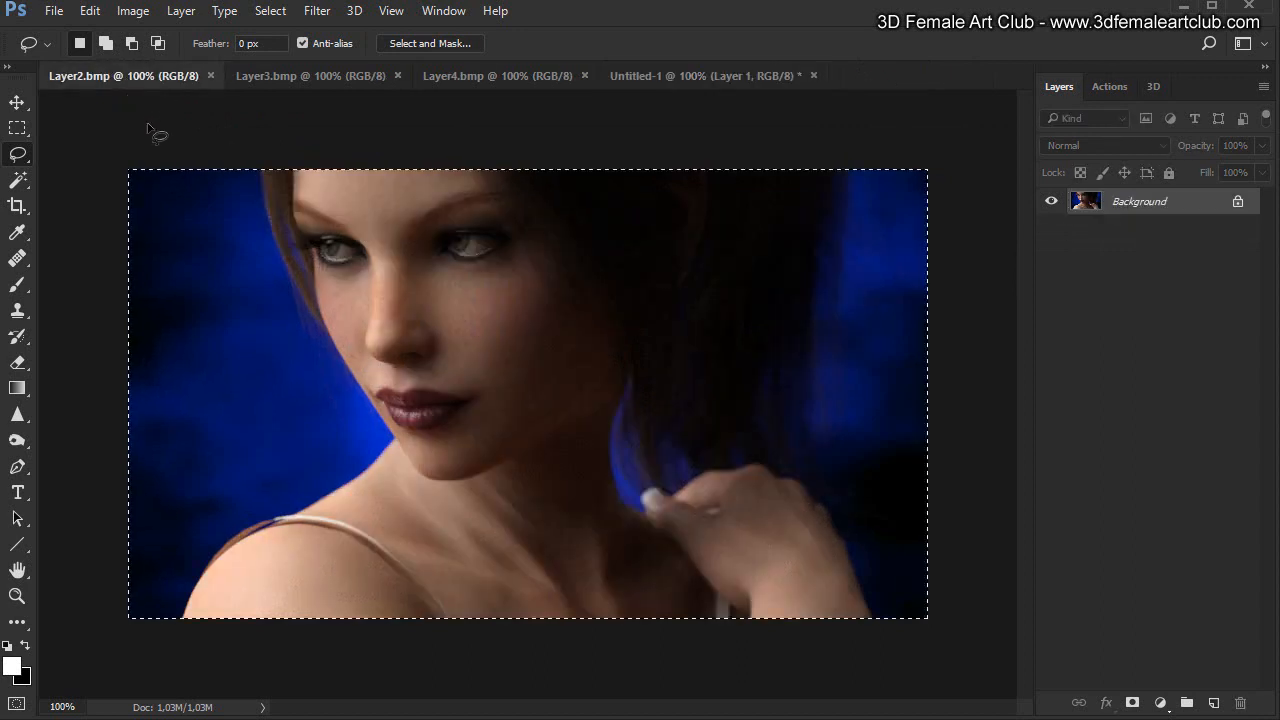
click(653, 76)
key(ctrl+v)
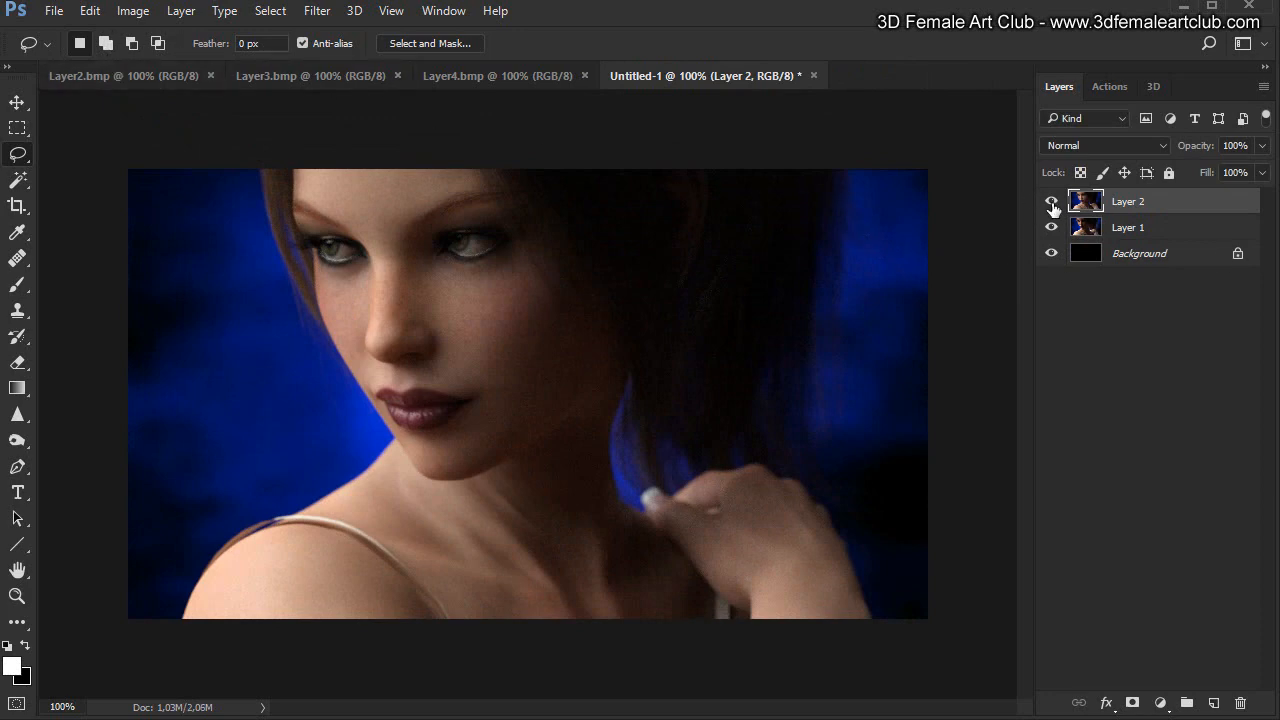
click(1051, 201)
click(1051, 201)
click(111, 76)
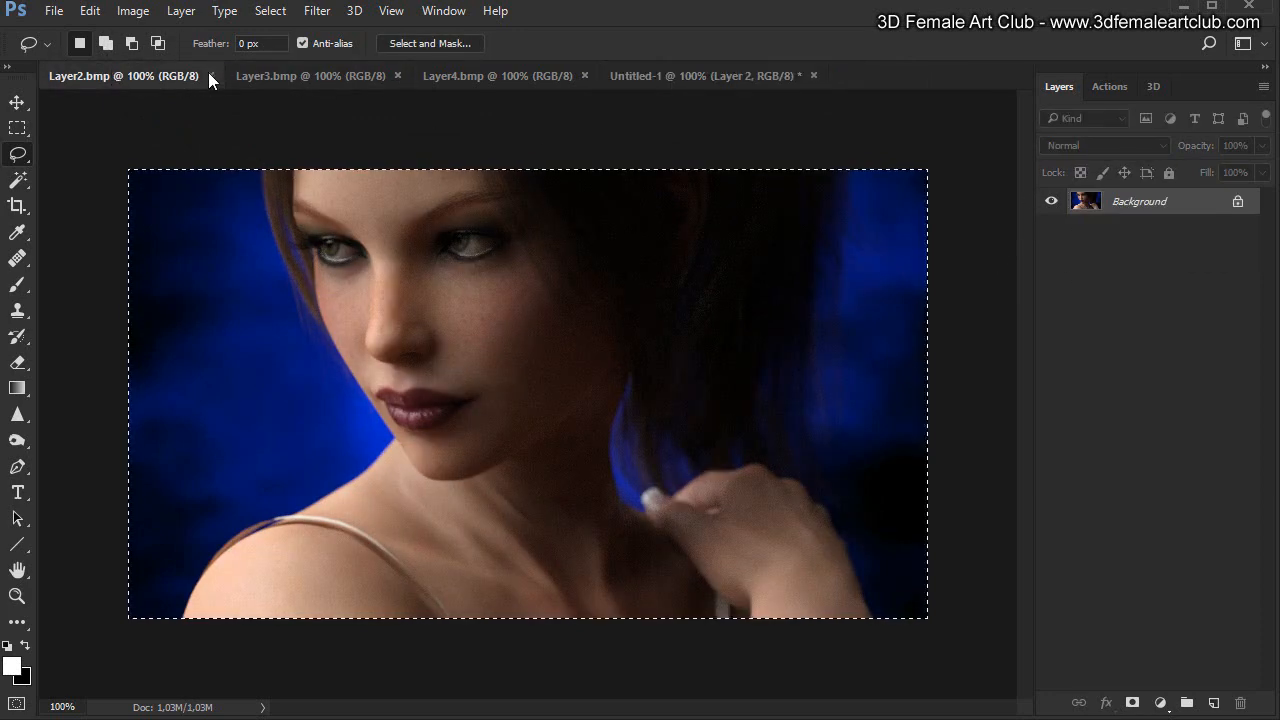
click(210, 75)
Step: Copy the entire Layer3.bmp image into Untitled-1 as a new top layer and close Layer3.bmp
click(112, 84)
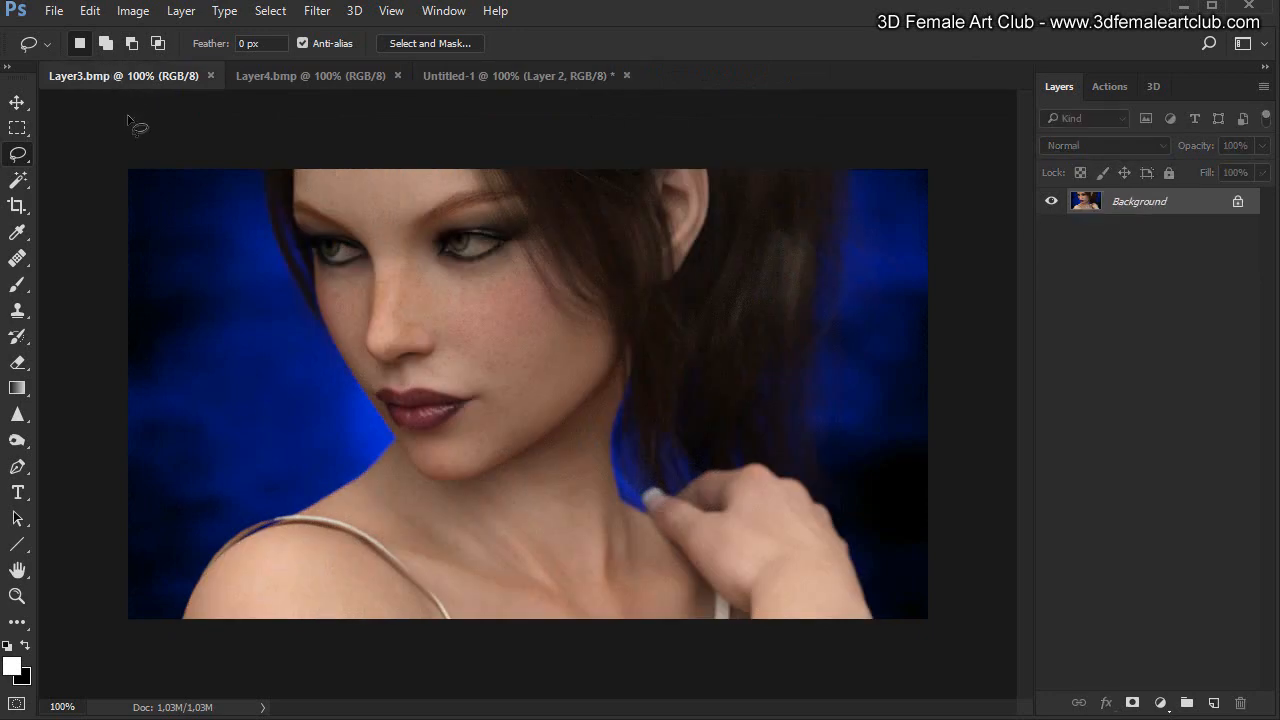
key(ctrl+a)
click(456, 80)
key(ctrl+v)
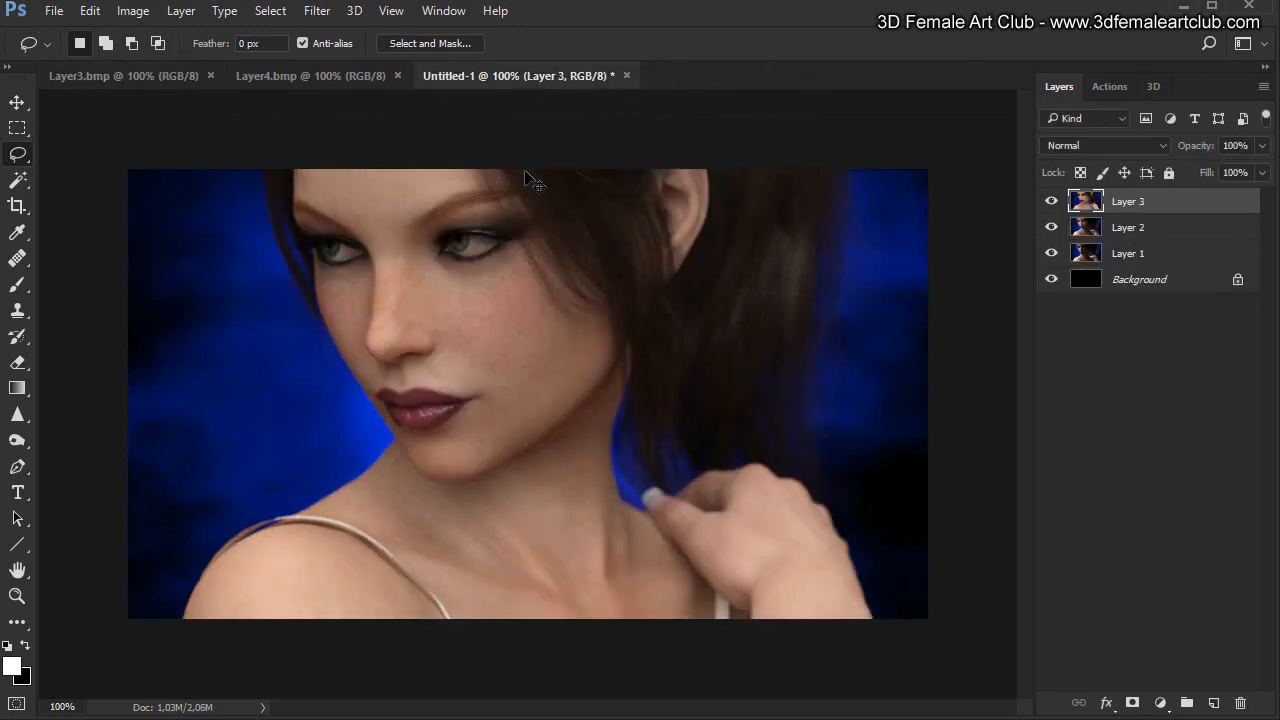
click(150, 76)
click(210, 76)
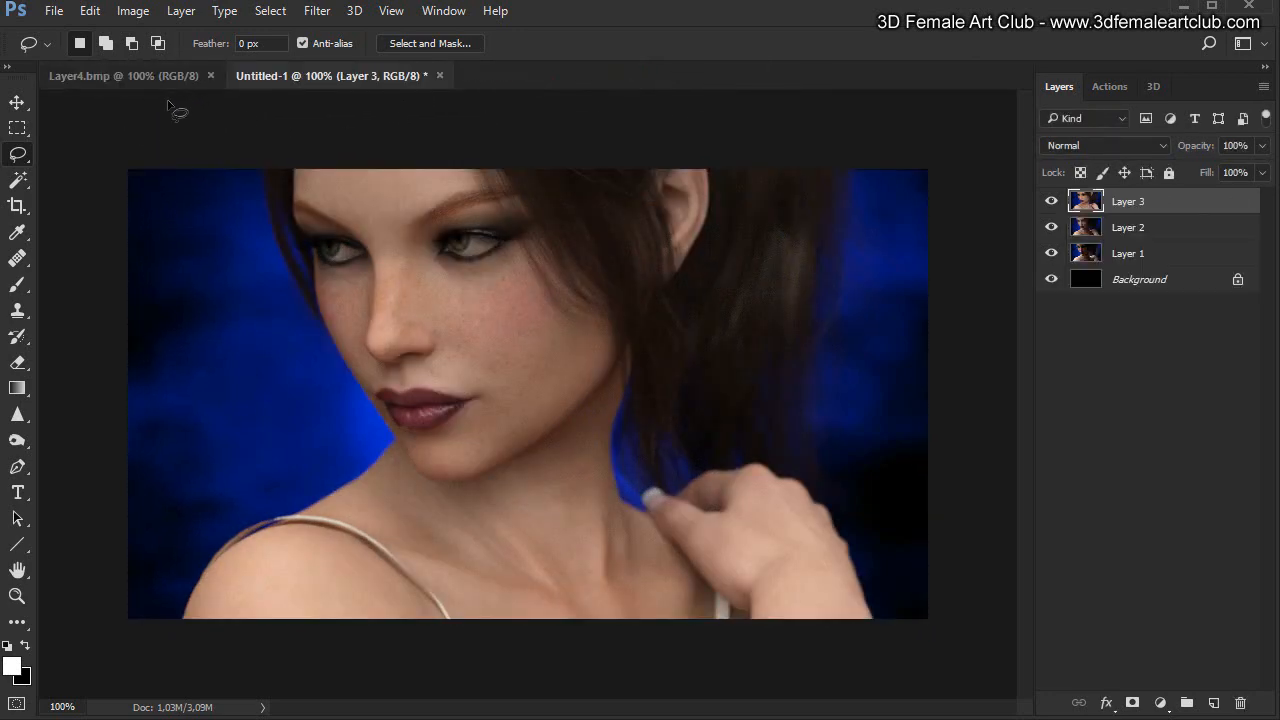
Step: Copy the entire Layer4.bmp image into Untitled-1 as a new top layer and close Layer4.bmp
click(138, 77)
key(ctrl+a)
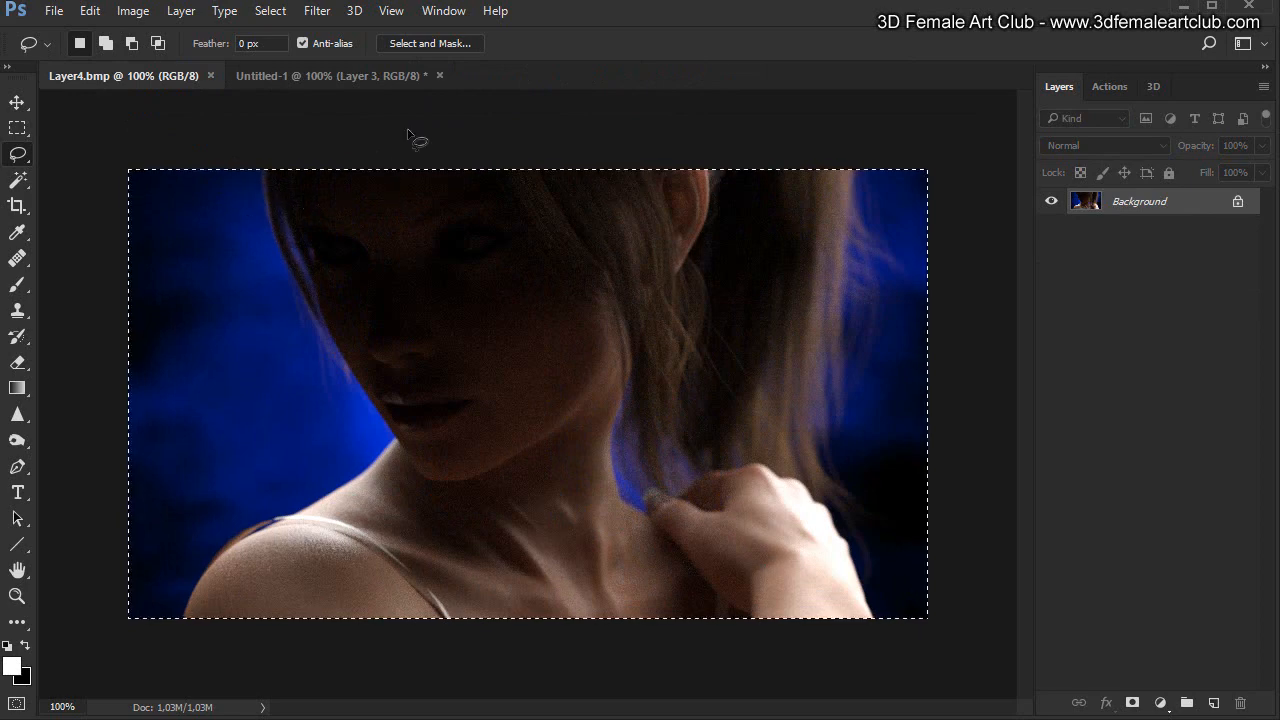
click(352, 76)
key(ctrl+v)
click(137, 75)
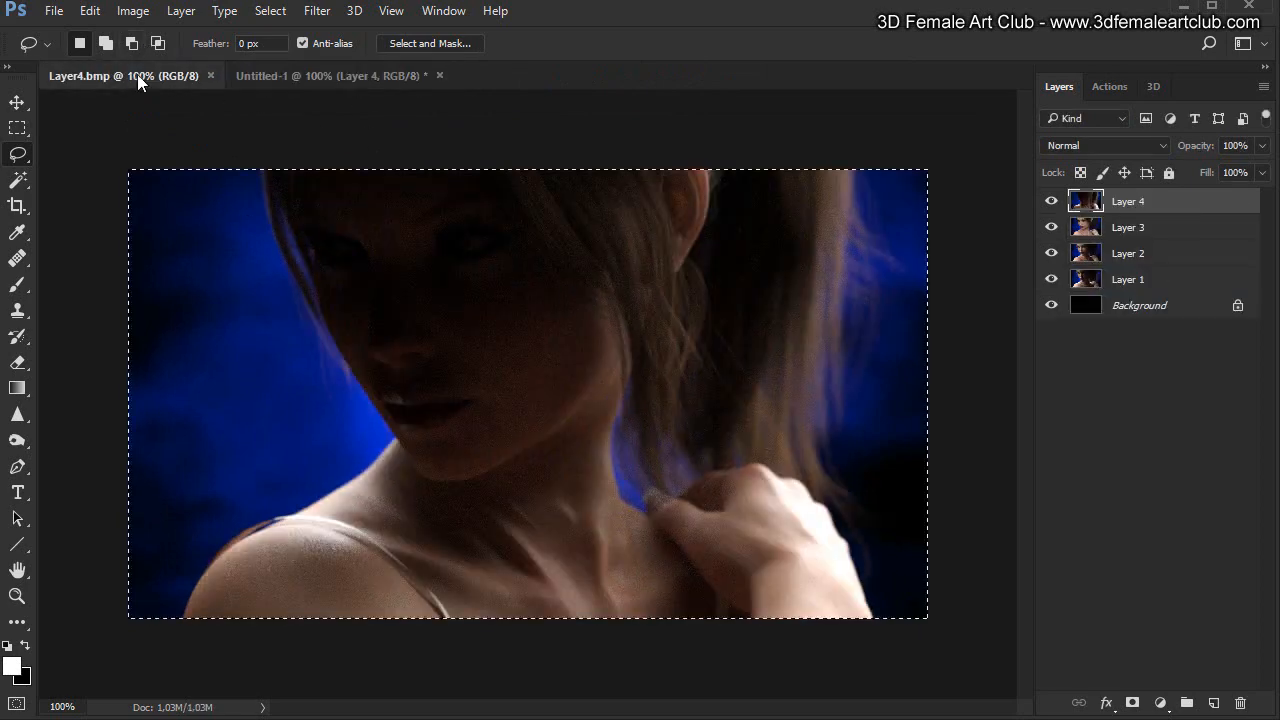
click(209, 75)
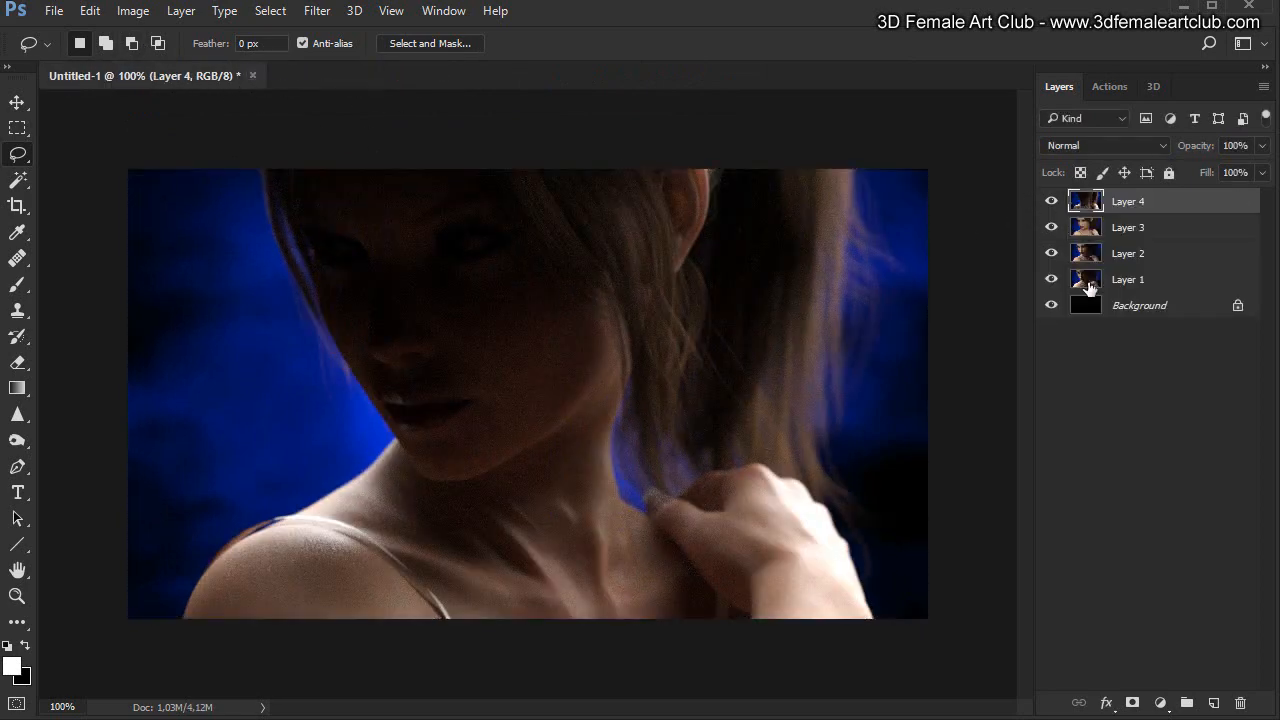
Step: Hide Layers 4, 3 and 2 one by one to inspect the lighting of each render, select Layer 1 and show all layers again
click(1051, 201)
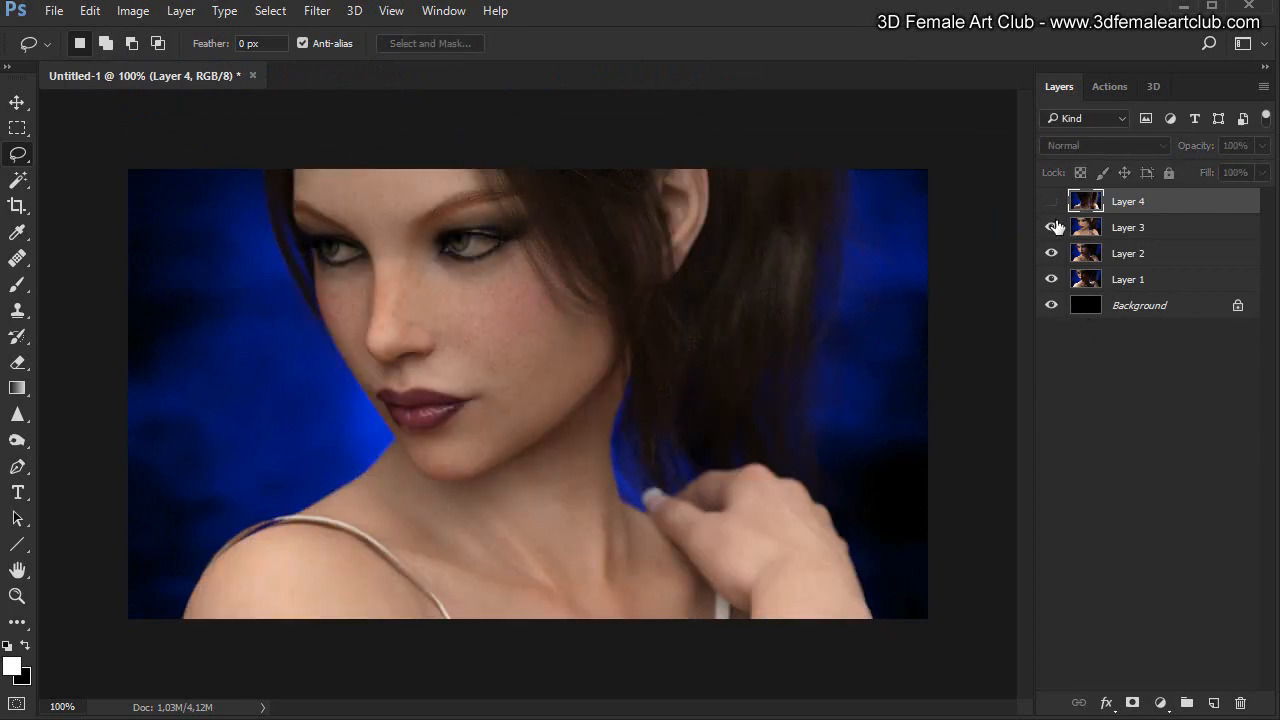
click(1051, 227)
click(1051, 253)
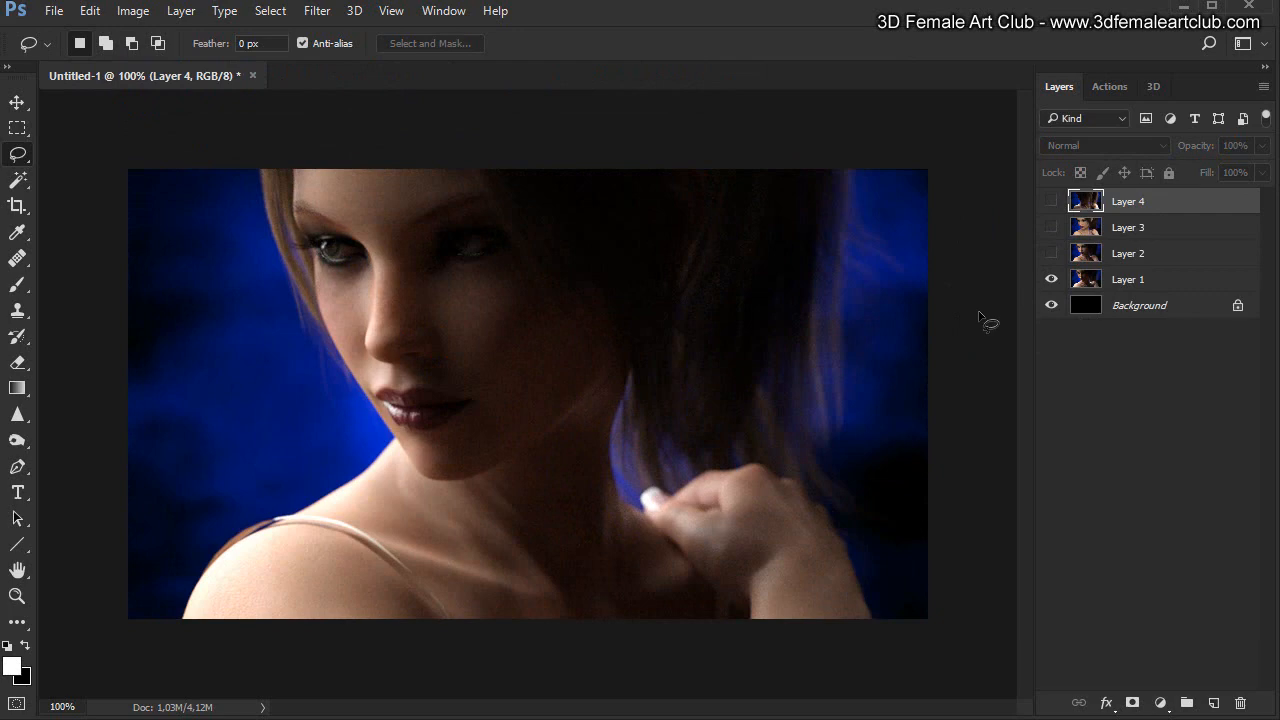
click(1090, 282)
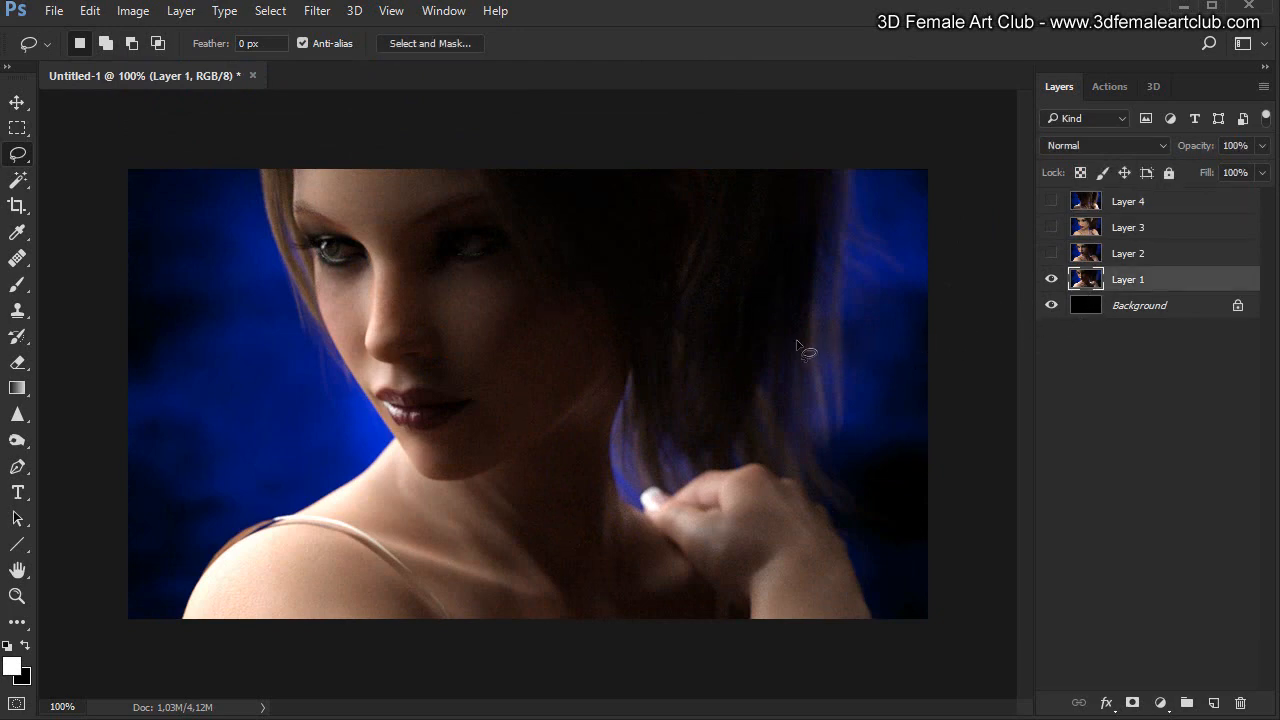
drag(1048, 255, 1051, 201)
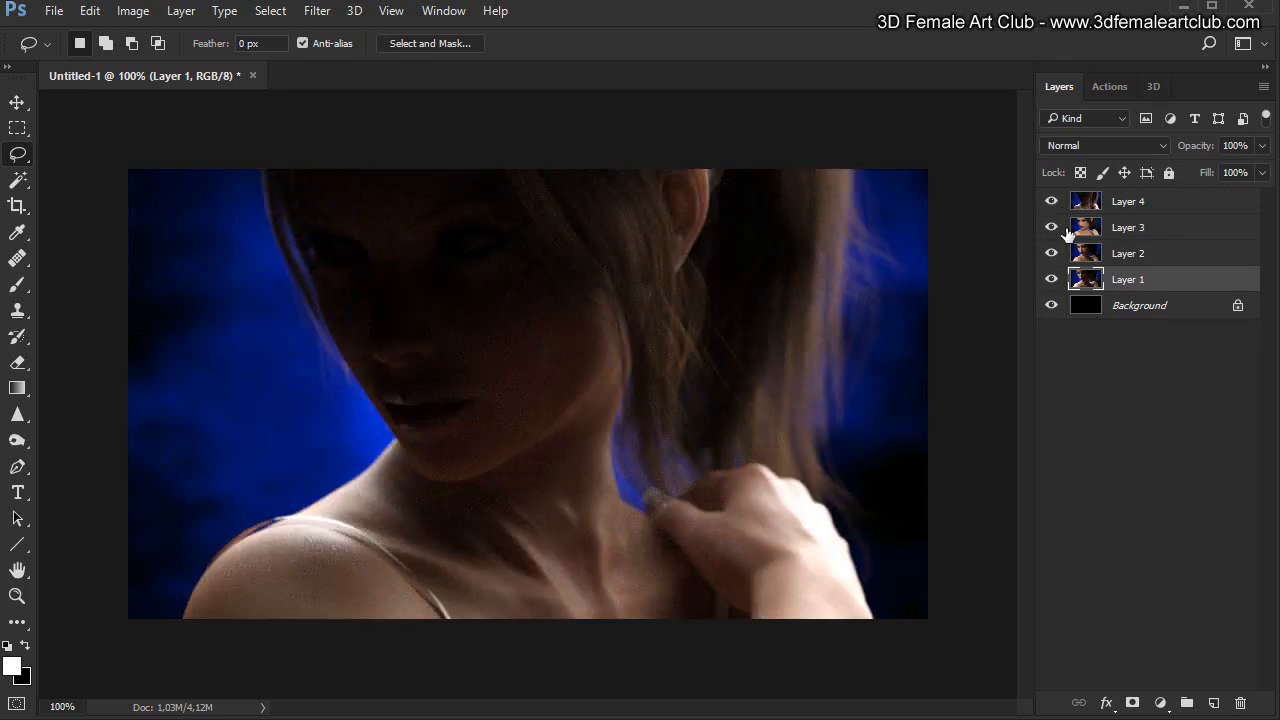
Step: Set the blend mode of Layers 1, 2, 3 and 4 to Screen
click(1106, 146)
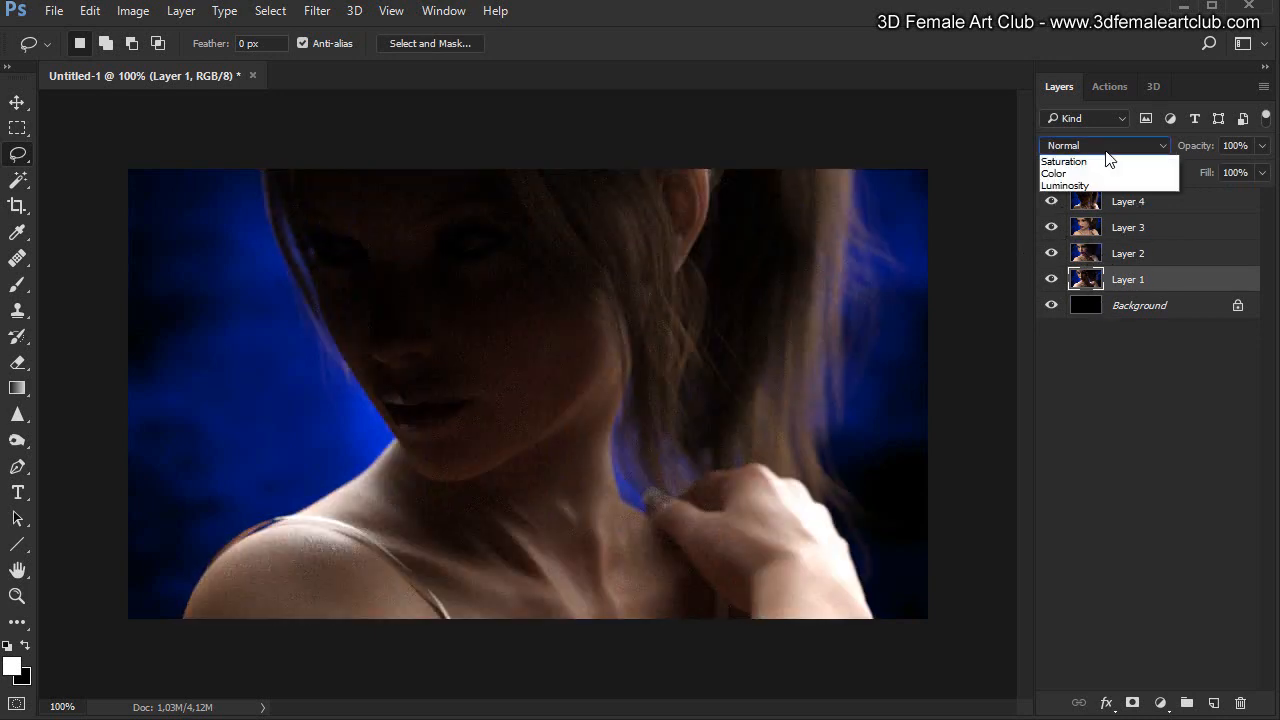
click(1076, 283)
click(1090, 252)
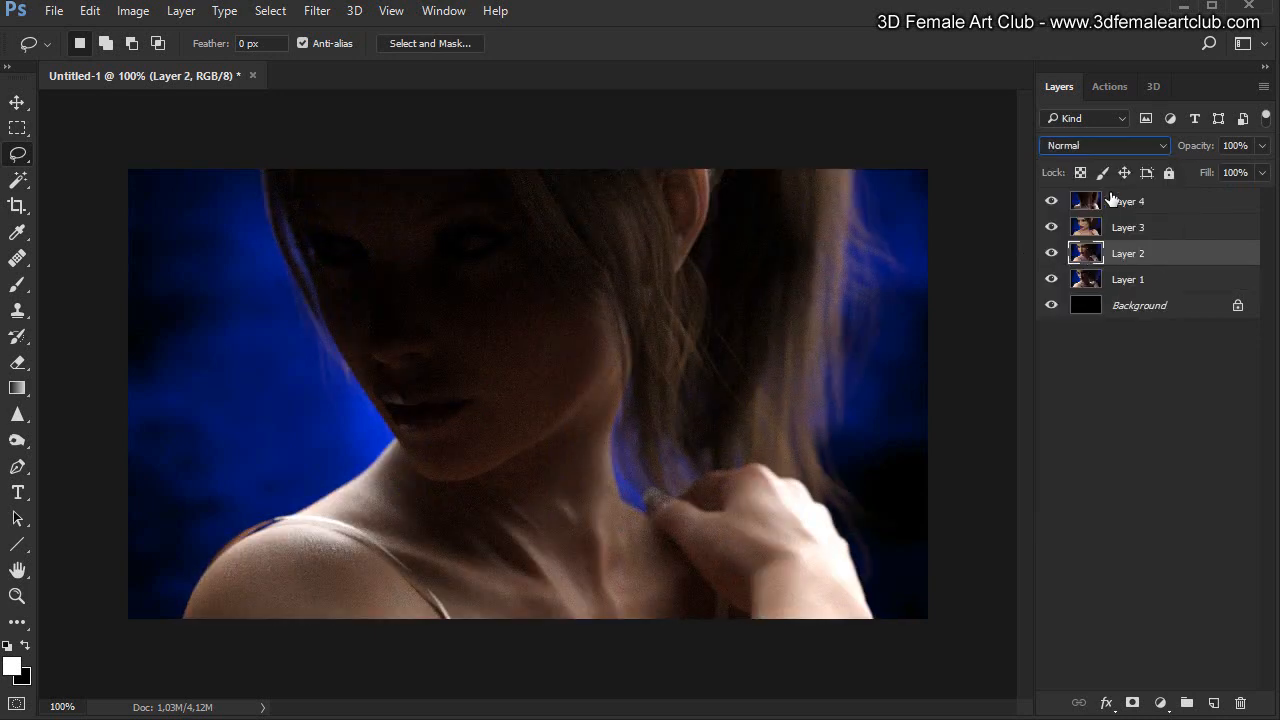
click(1106, 146)
click(1089, 283)
click(1090, 228)
click(1102, 145)
click(1080, 283)
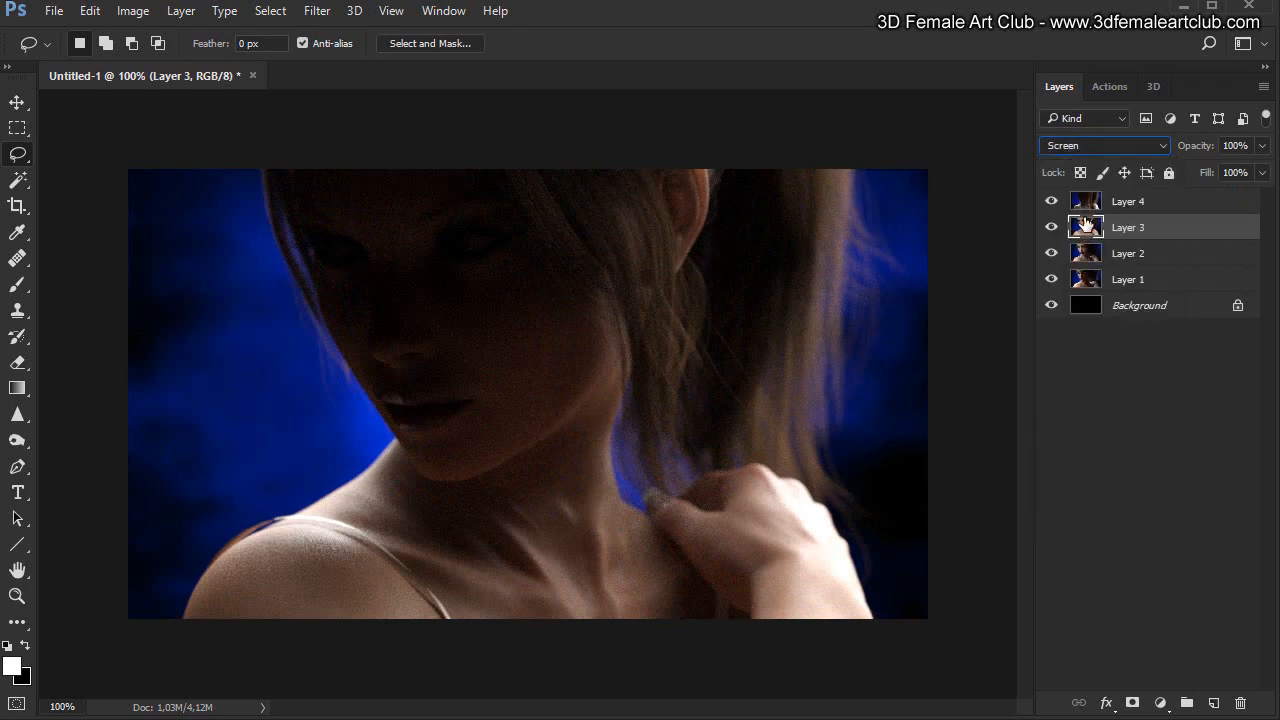
click(1090, 202)
click(1101, 146)
click(1076, 283)
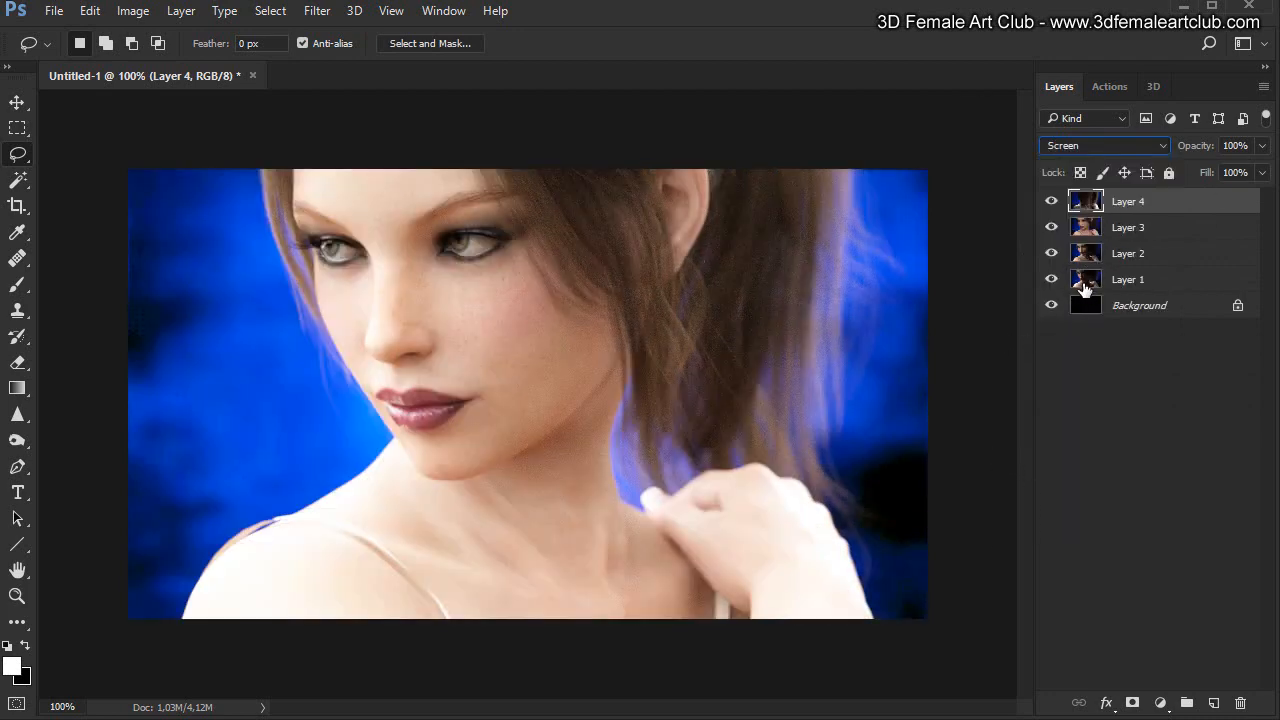
Step: Reduce the opacity of Layer 3 to 25%
click(1085, 285)
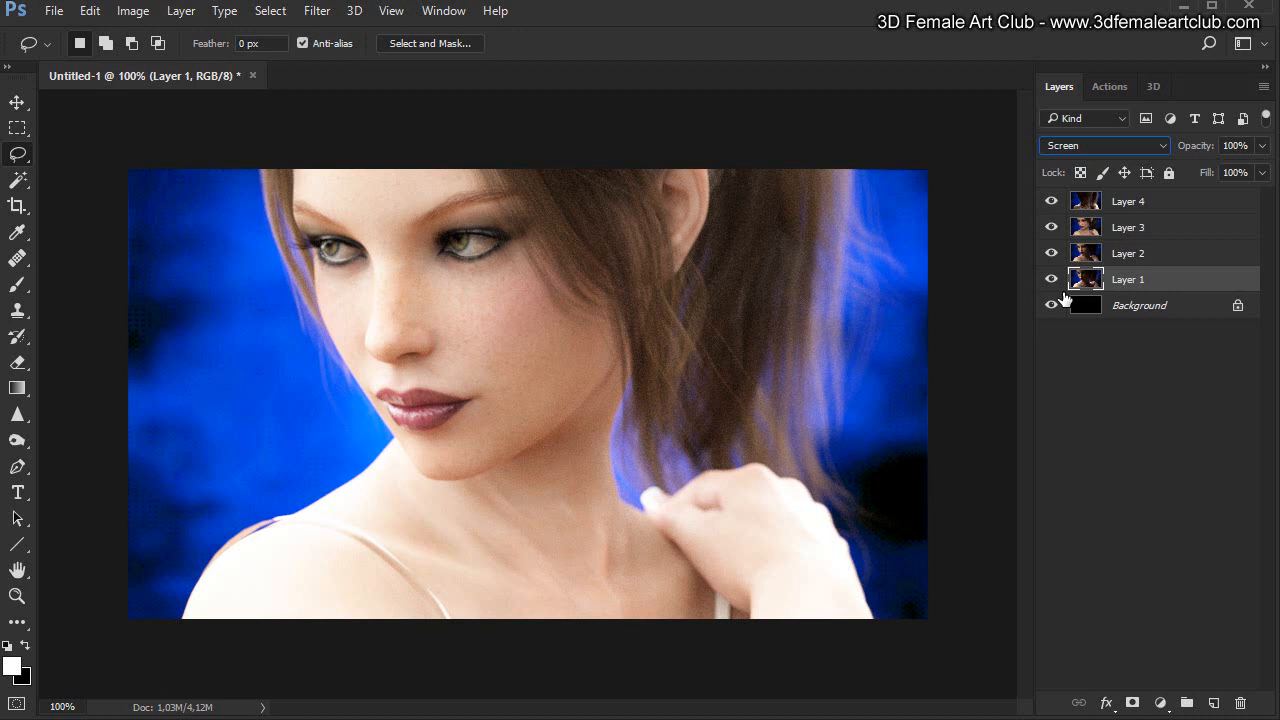
click(1085, 228)
click(1262, 146)
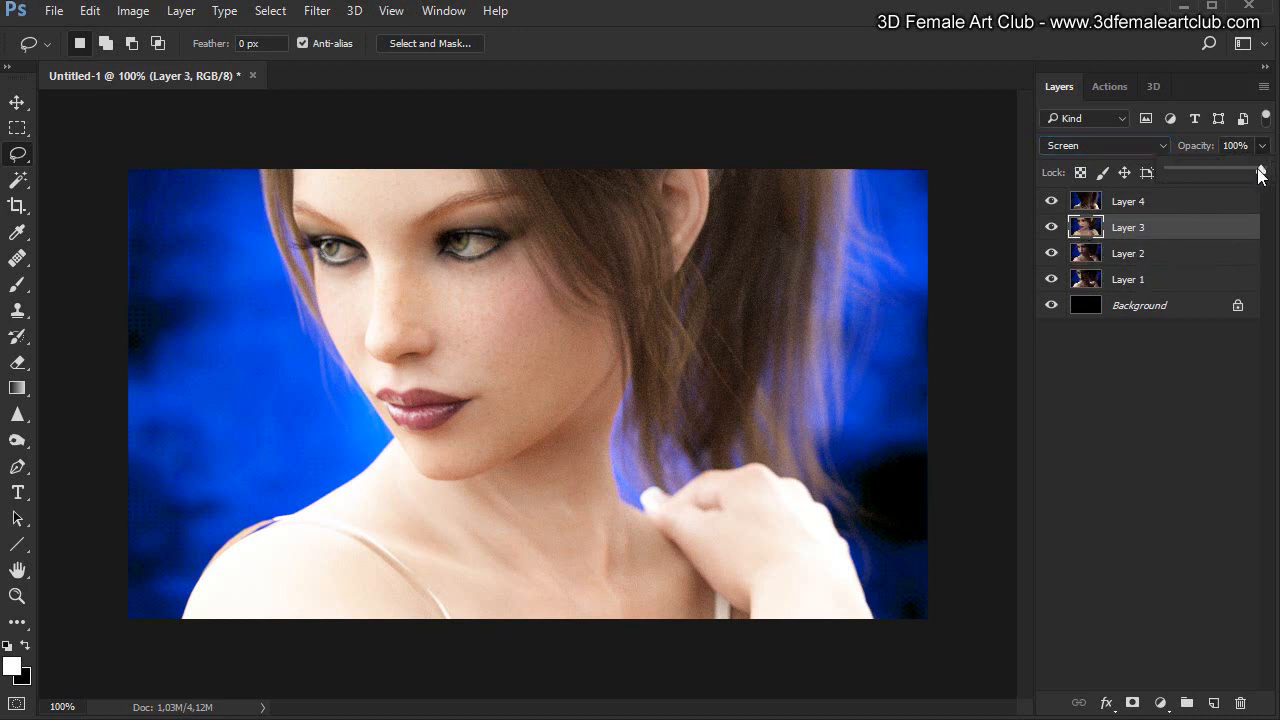
drag(1260, 171, 1205, 173)
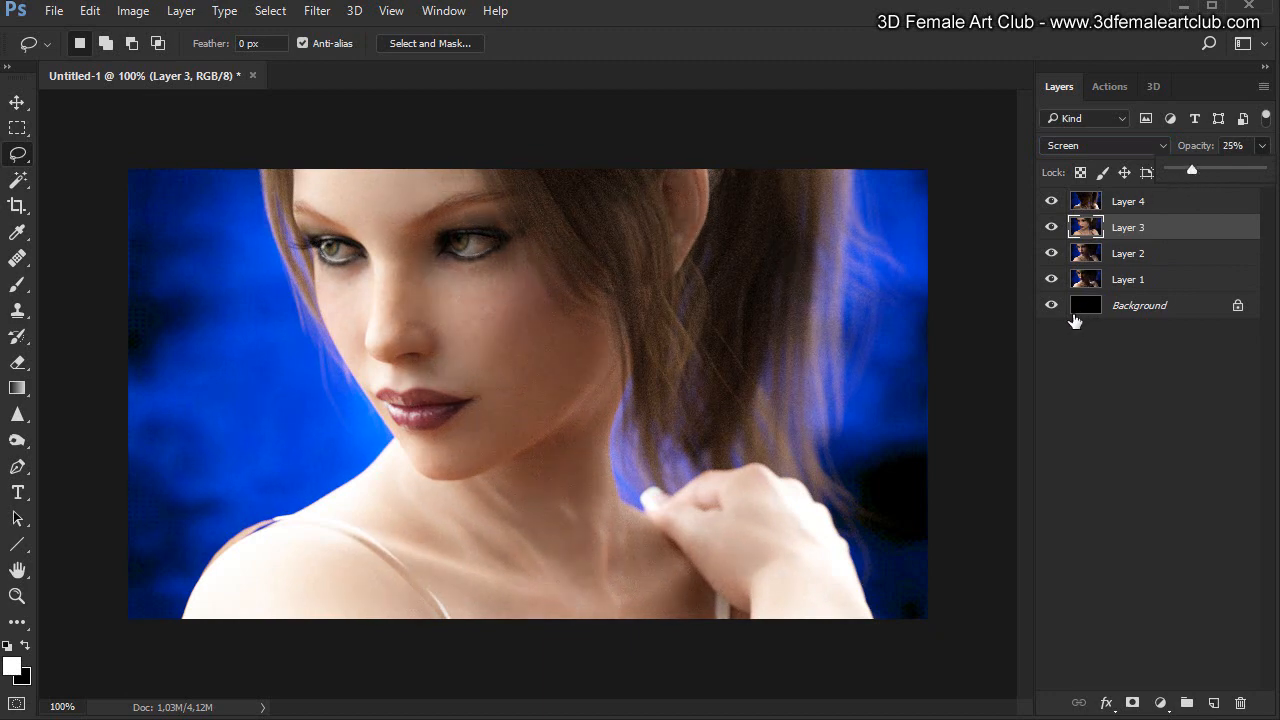
Step: Try different opacities for Layer 4 and return it to 100%
click(1117, 202)
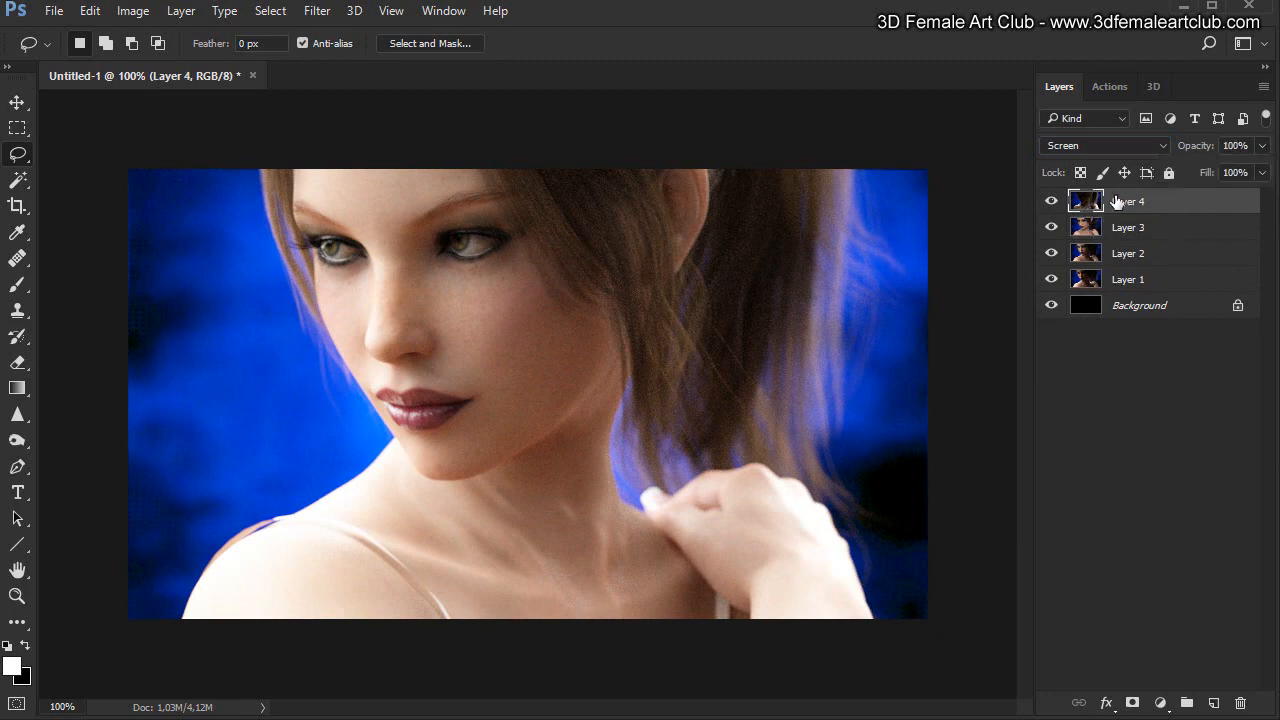
click(1262, 145)
drag(1137, 177, 1261, 170)
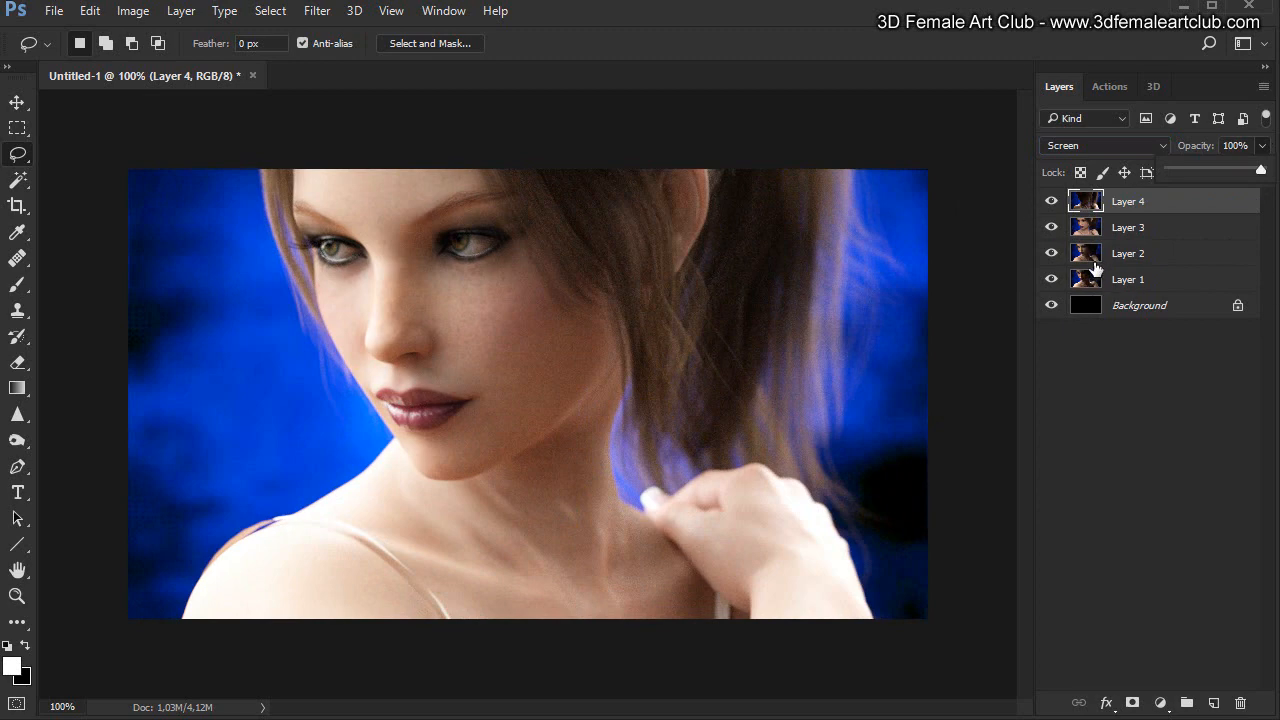
Step: Reduce the opacity of Layer 2 to 62%
click(1092, 262)
click(1262, 146)
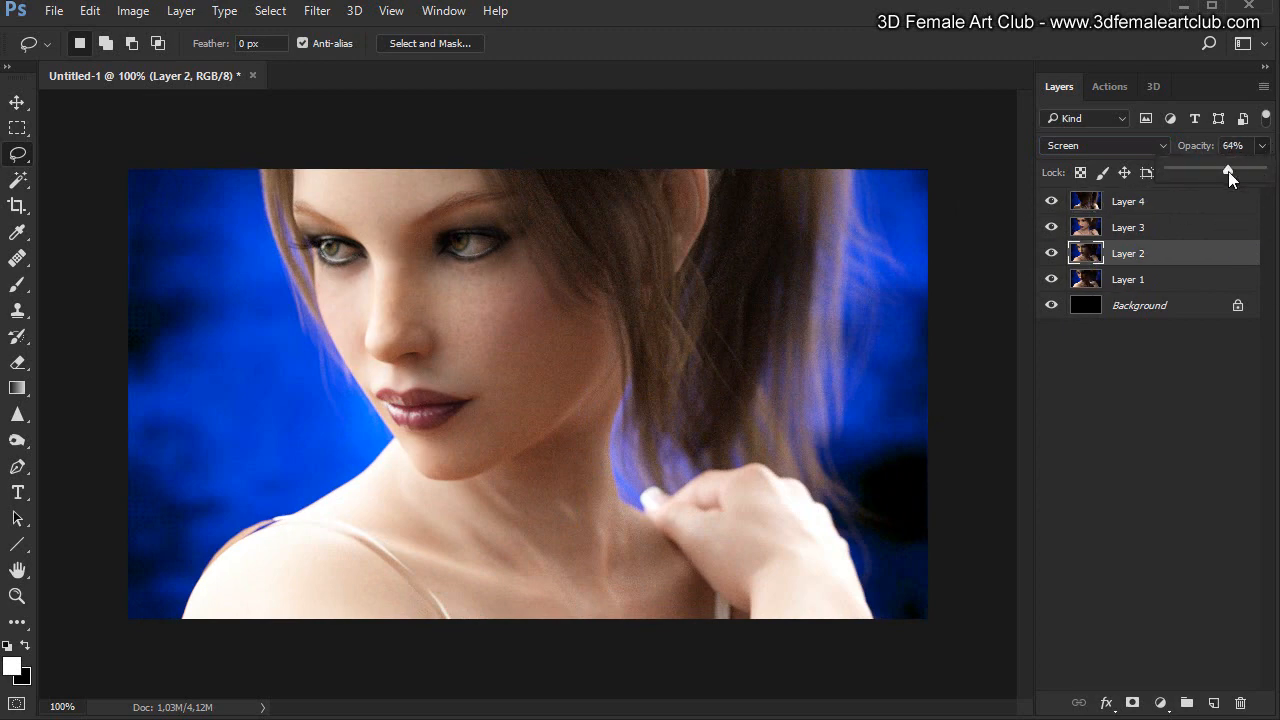
mouse_move(1228, 171)
mouse_down()
mouse_move(1155, 170)
mouse_move(1243, 177)
mouse_move(1226, 175)
mouse_up()
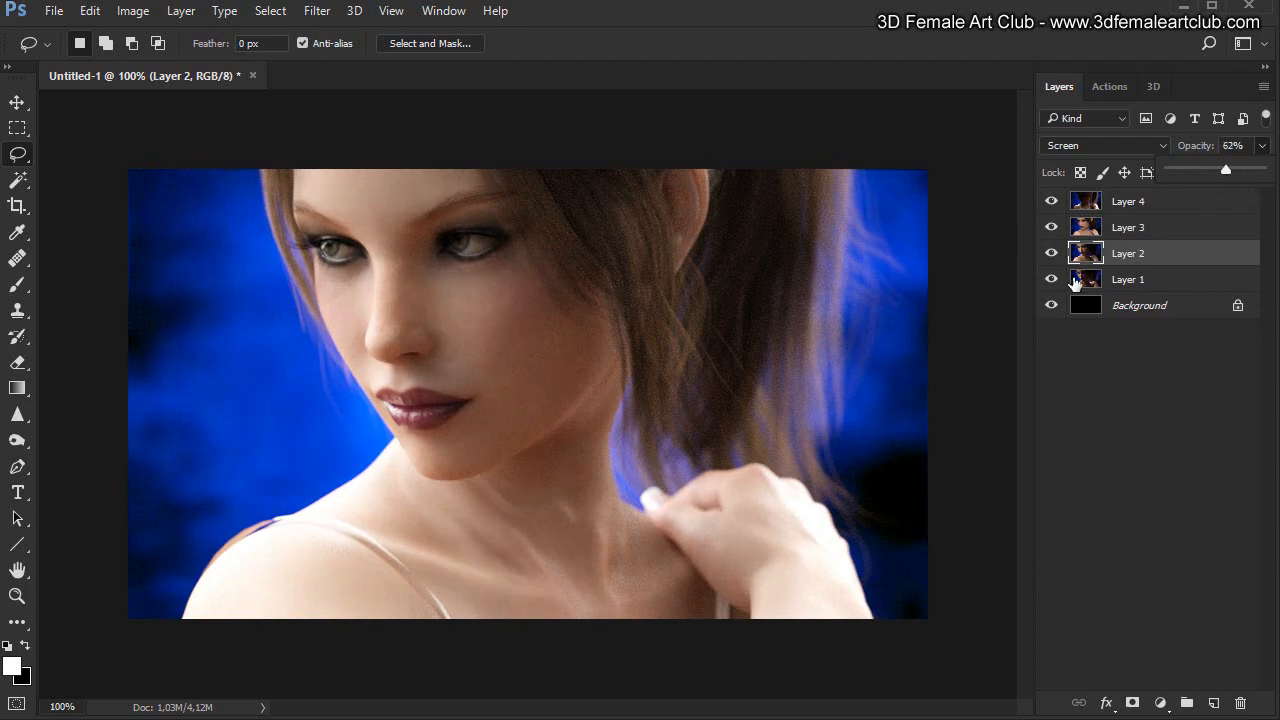
Step: Try different opacities for Layer 1 and return it to 100%
click(1075, 282)
click(1262, 146)
mouse_move(1262, 167)
mouse_down()
mouse_move(1166, 170)
mouse_move(1262, 172)
mouse_up()
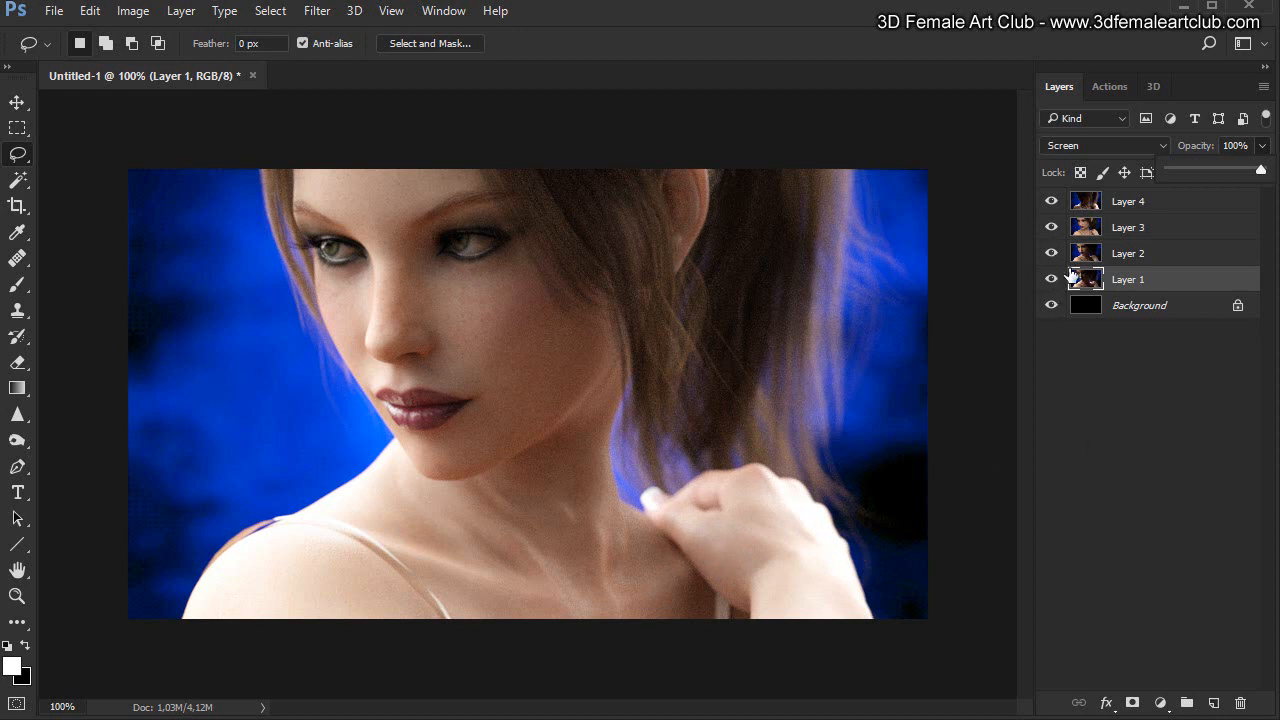
Step: Isolate Layers 1, 2 and 3 in turn above the black background to examine their light, ending with only Layer 2 shown
drag(1051, 253, 1051, 201)
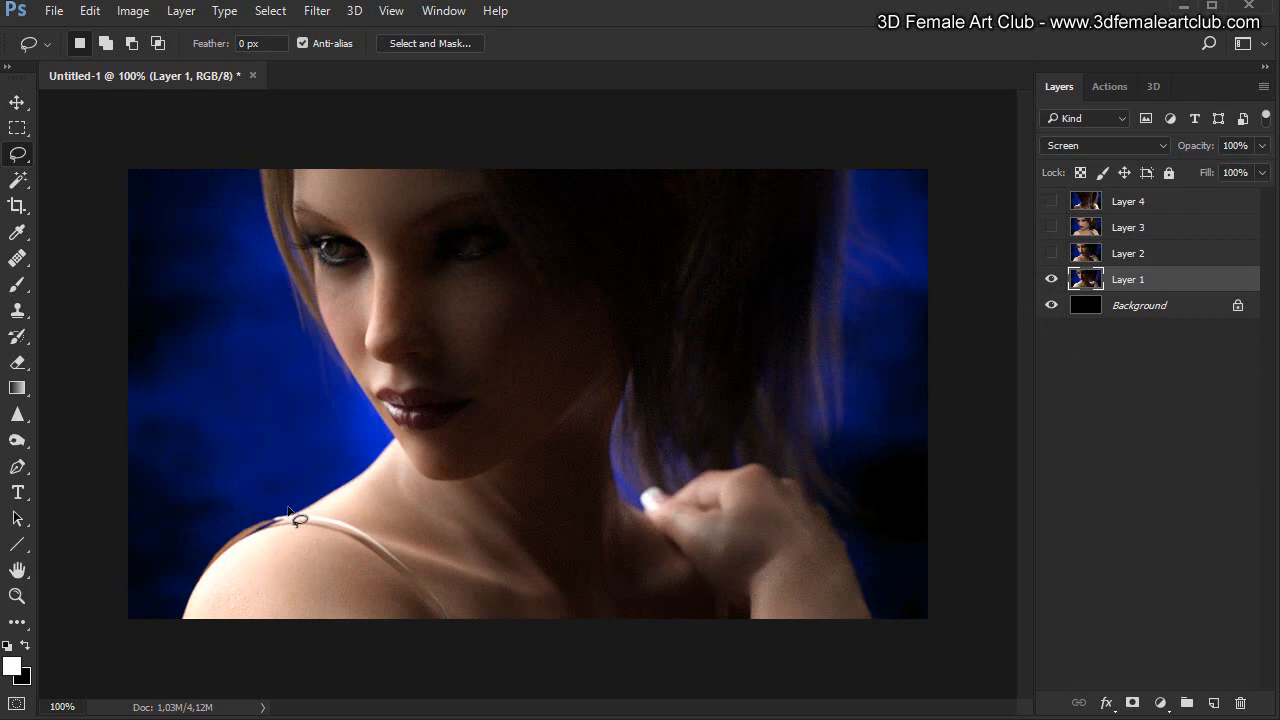
click(1050, 280)
click(1051, 254)
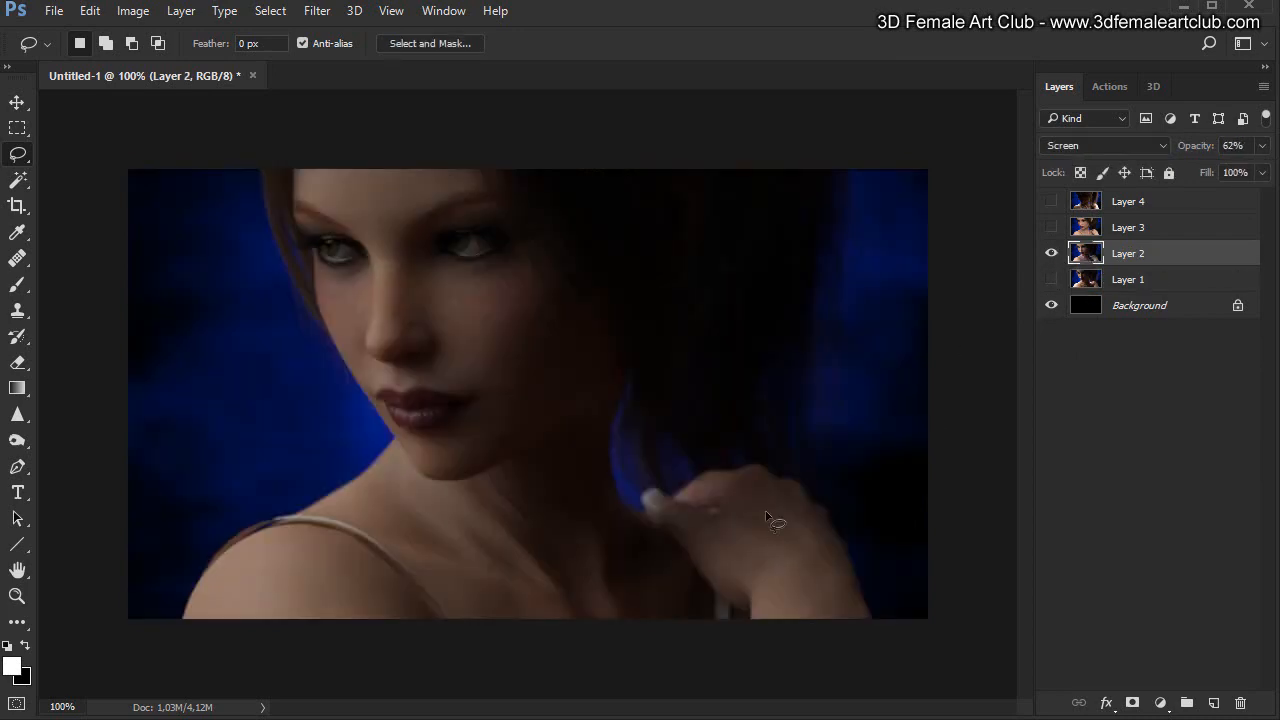
click(1051, 228)
click(1051, 254)
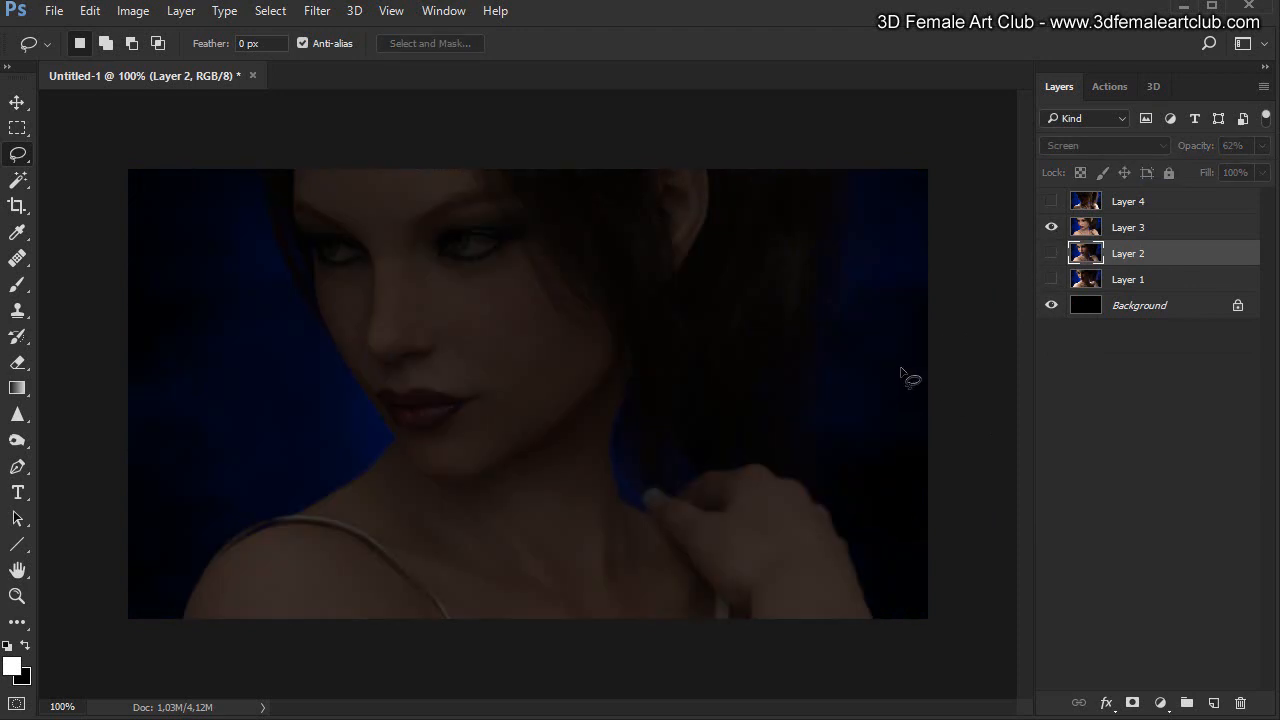
click(1051, 227)
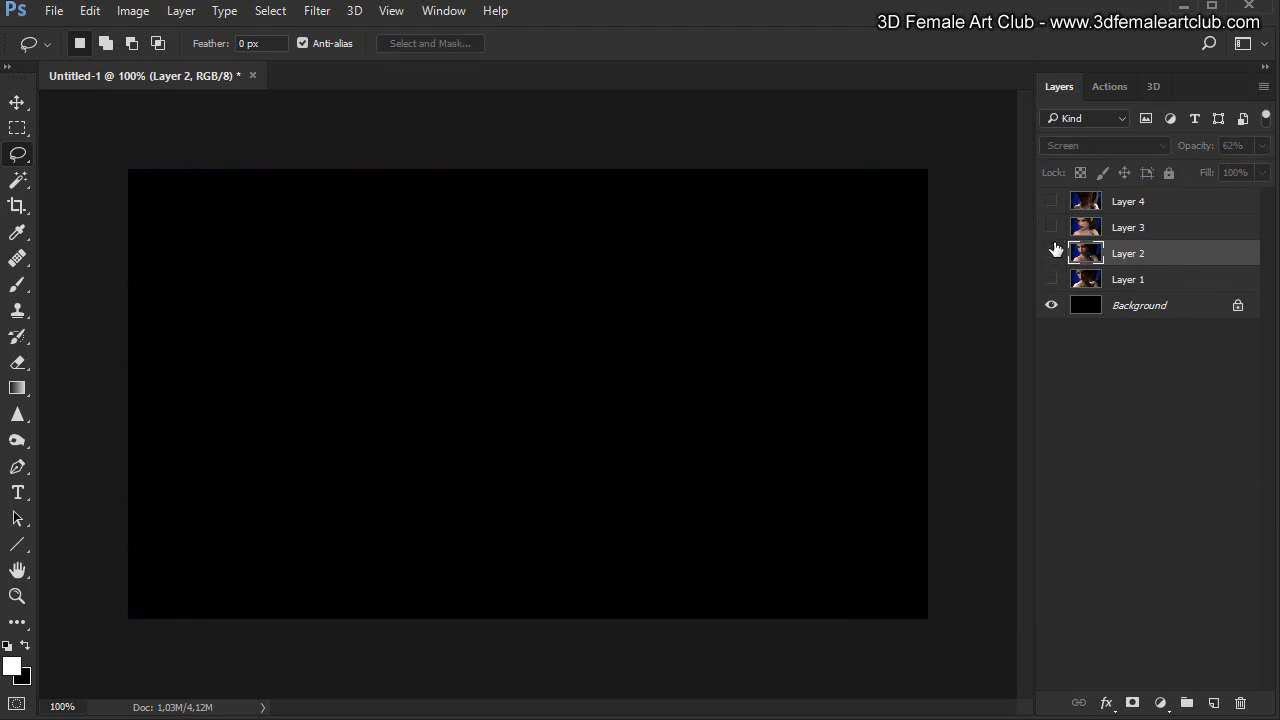
click(1051, 253)
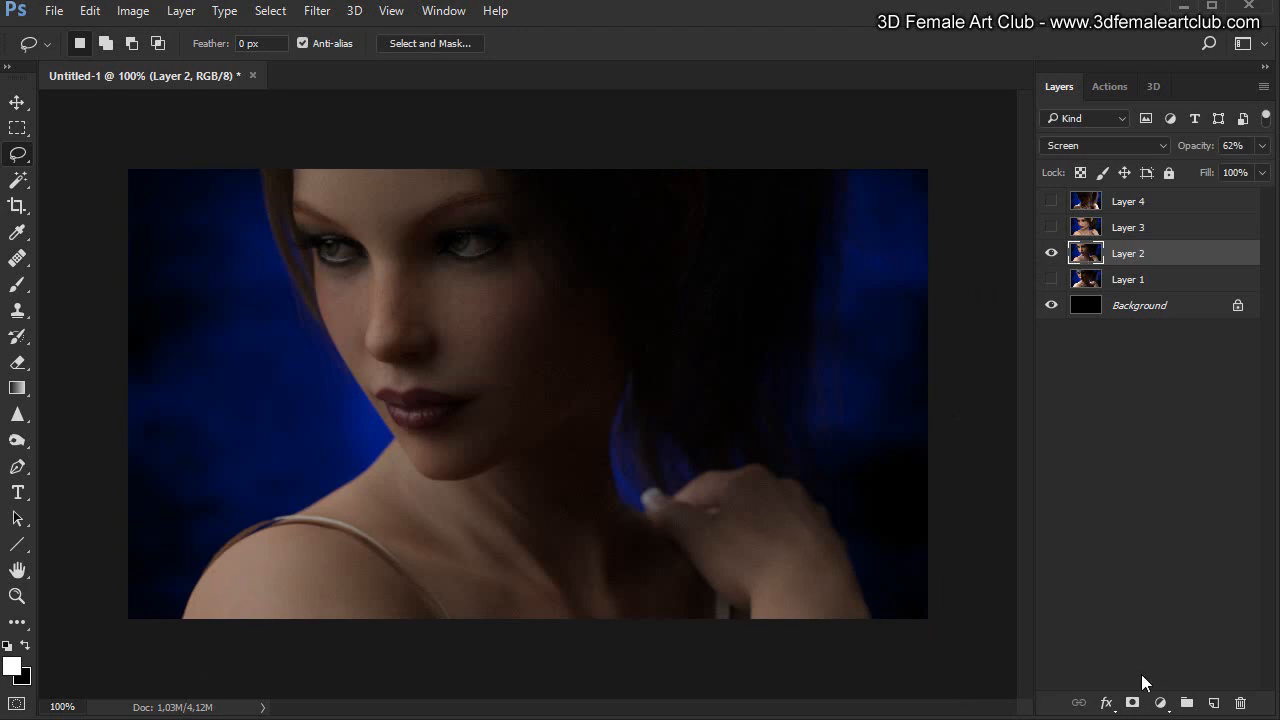
Step: Add a layer mask to Layer 2 and draw black-to-white linear gradients on it that fade out the lower part of the image
click(1132, 703)
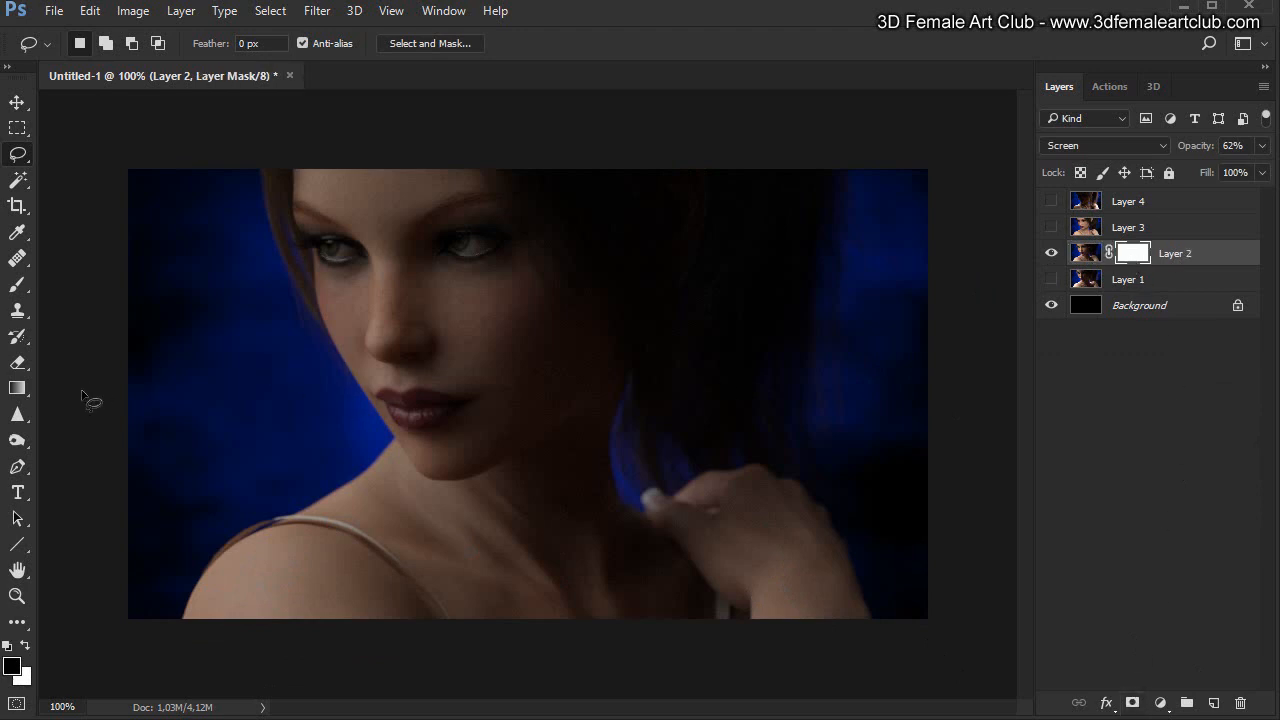
drag(17, 388, 55, 386)
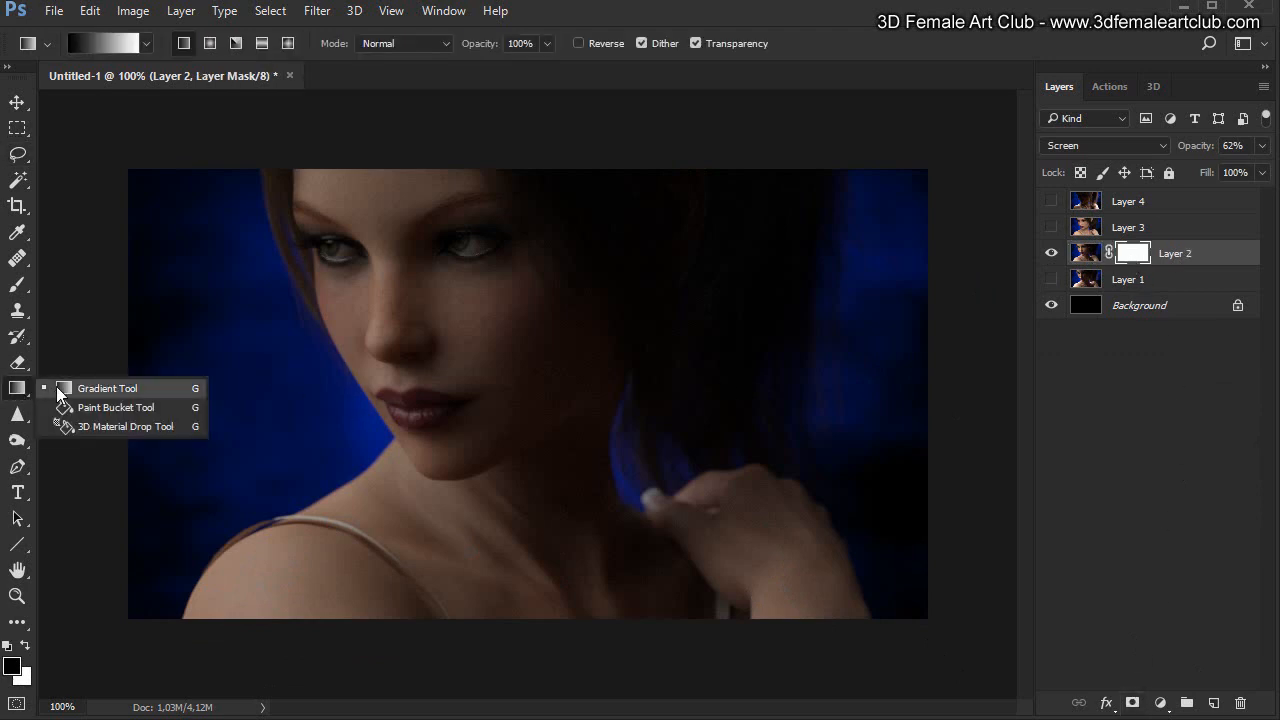
click(56, 386)
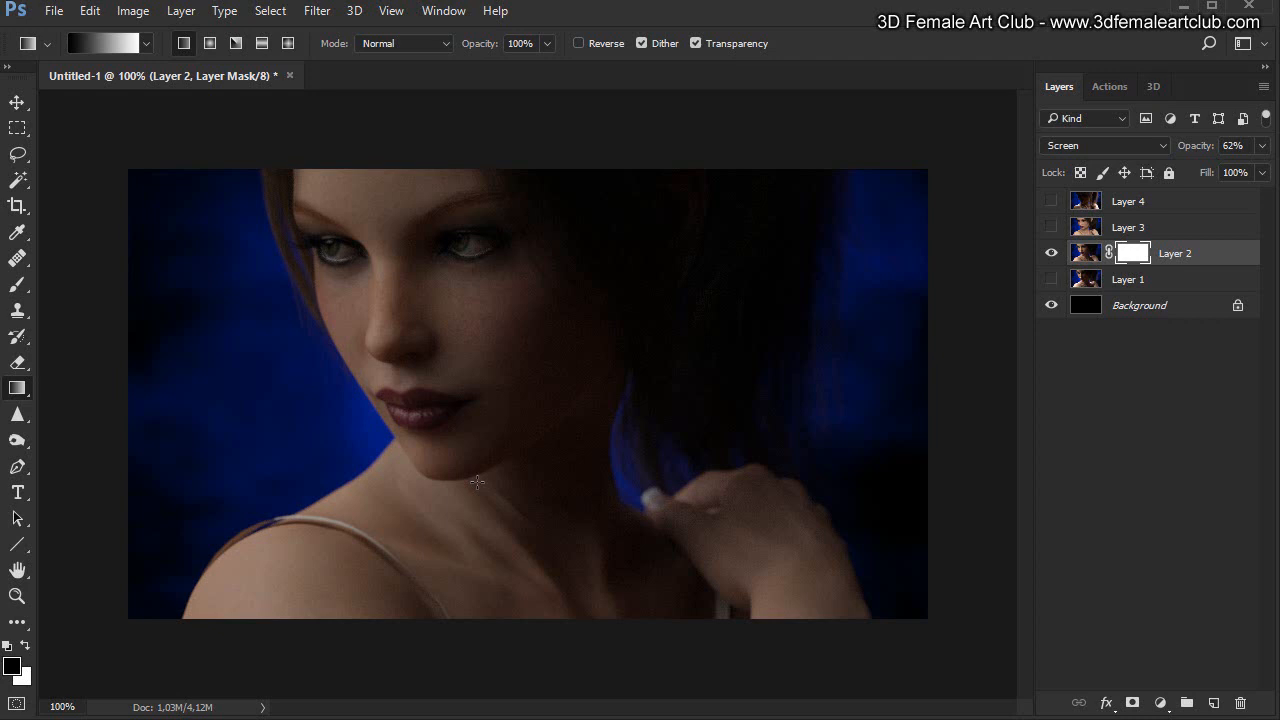
mouse_move(477, 482)
mouse_down()
mouse_move(476, 573)
mouse_move(486, 477)
mouse_up()
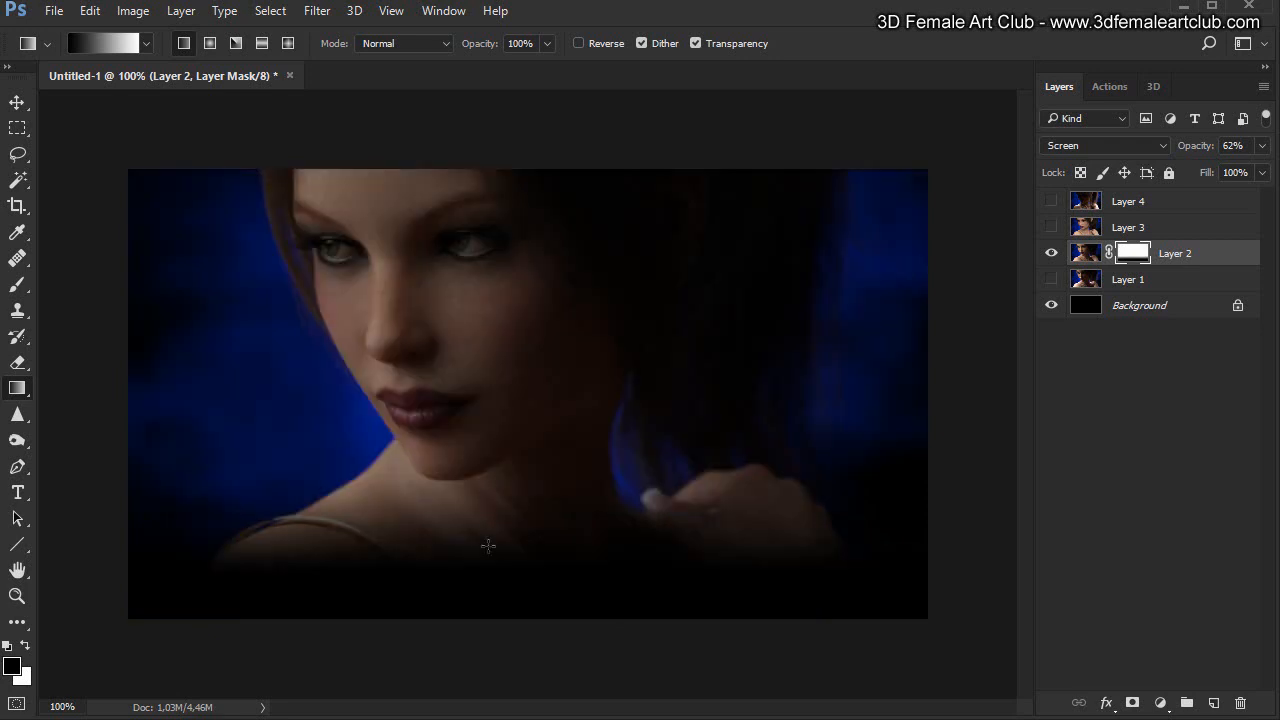
drag(479, 581, 479, 484)
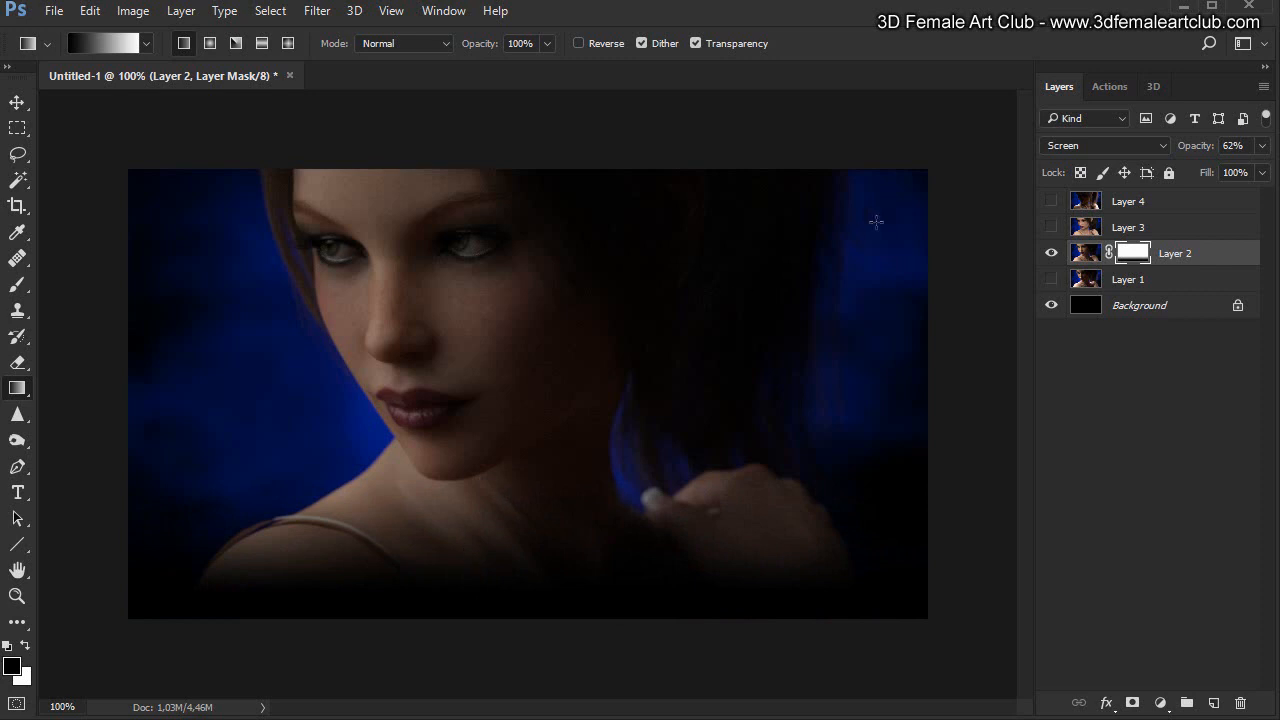
drag(468, 577, 470, 485)
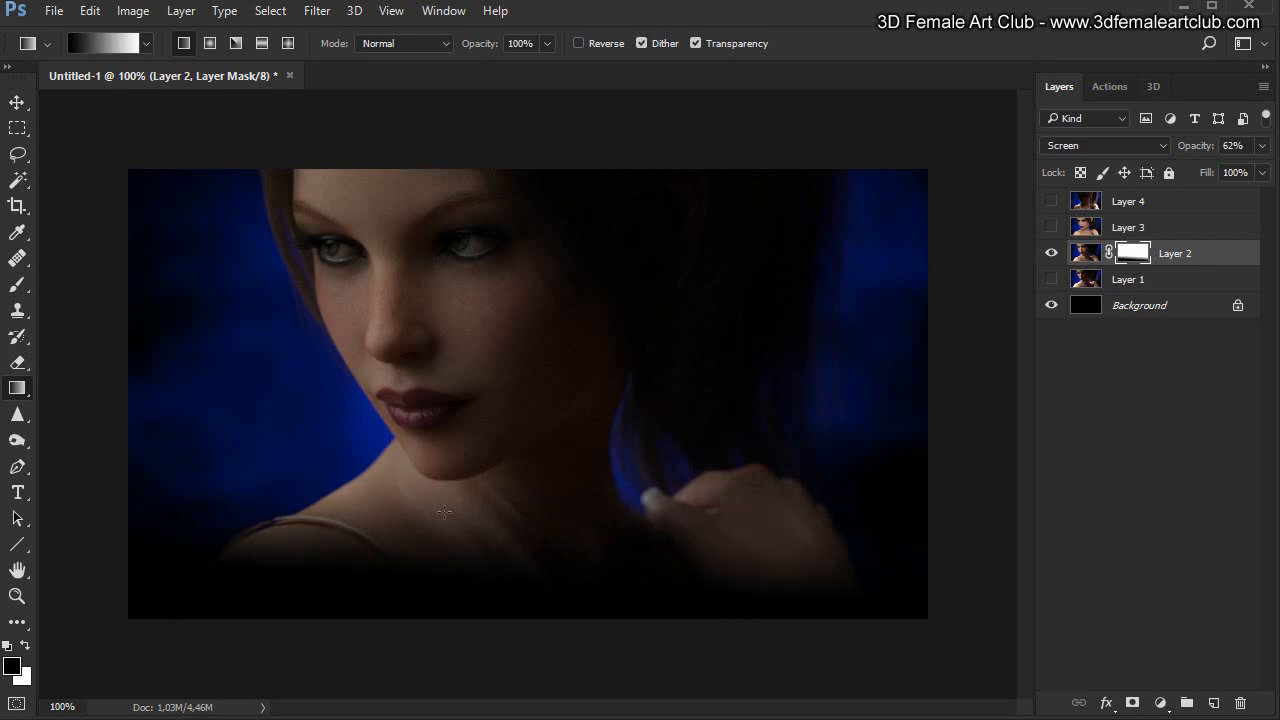
Step: Redraw the gradient on Layer 2's mask diagonally so it hides the lower-left shoulder and fades in towards the chin
drag(380, 581, 462, 500)
drag(386, 540, 443, 486)
drag(395, 578, 449, 481)
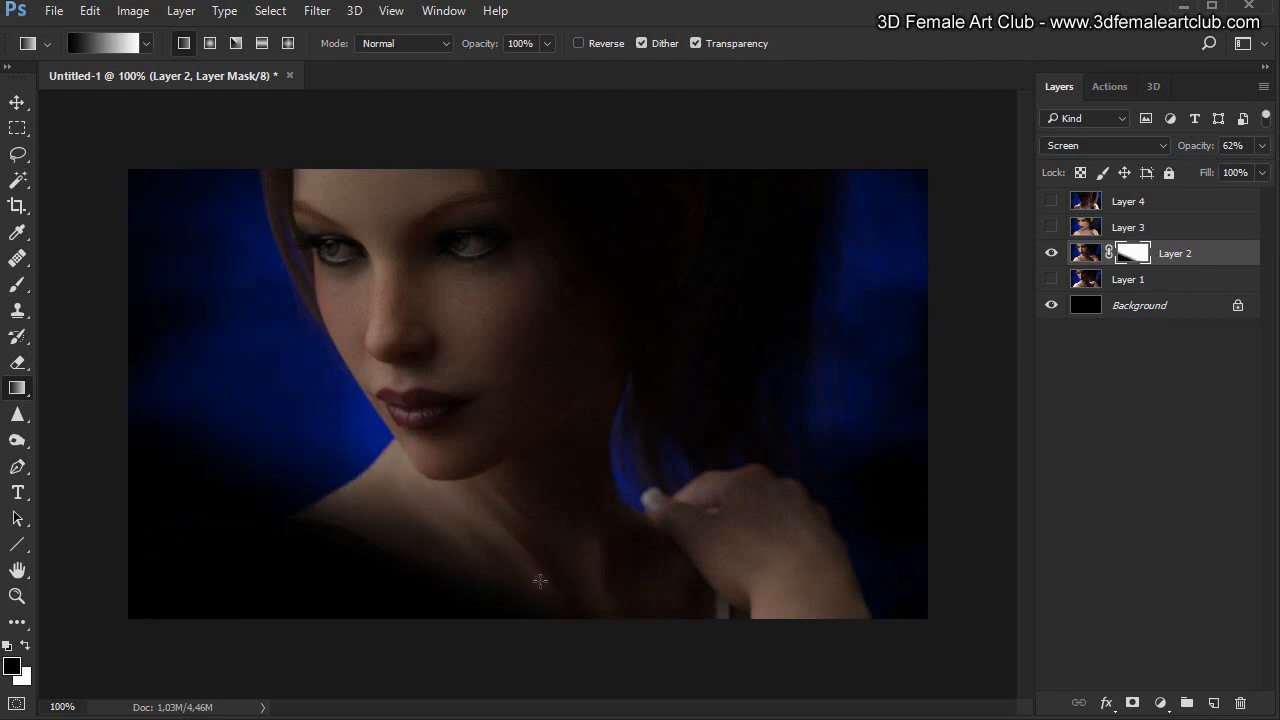
Step: Show all layers and toggle the visibility of the masked Layer 2 to compare the composite with and without it
drag(1051, 280, 1051, 201)
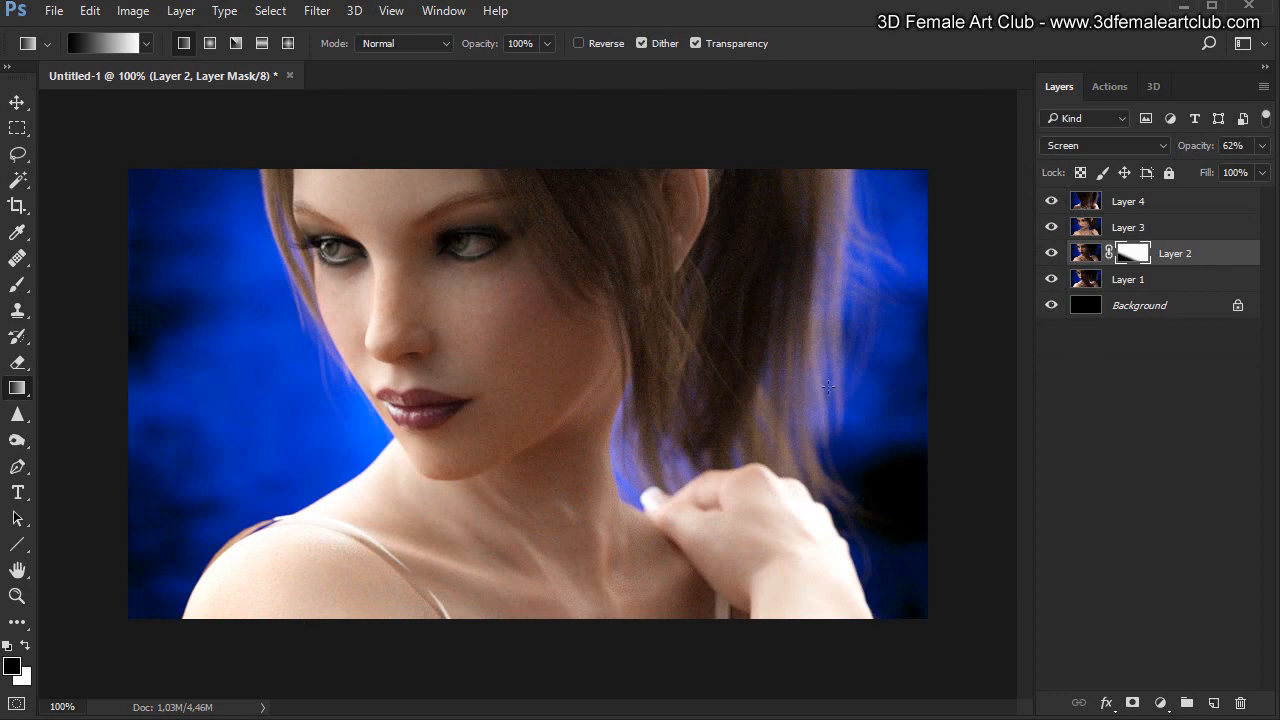
click(1051, 253)
click(1051, 253)
click(1051, 253)
click(1052, 258)
click(1052, 258)
click(1052, 258)
Step: Isolate Layers 3, 4 and 1 in turn, with Layer 3 selected, to examine the light each contributes
click(1051, 203)
drag(1051, 253, 1052, 279)
click(1086, 228)
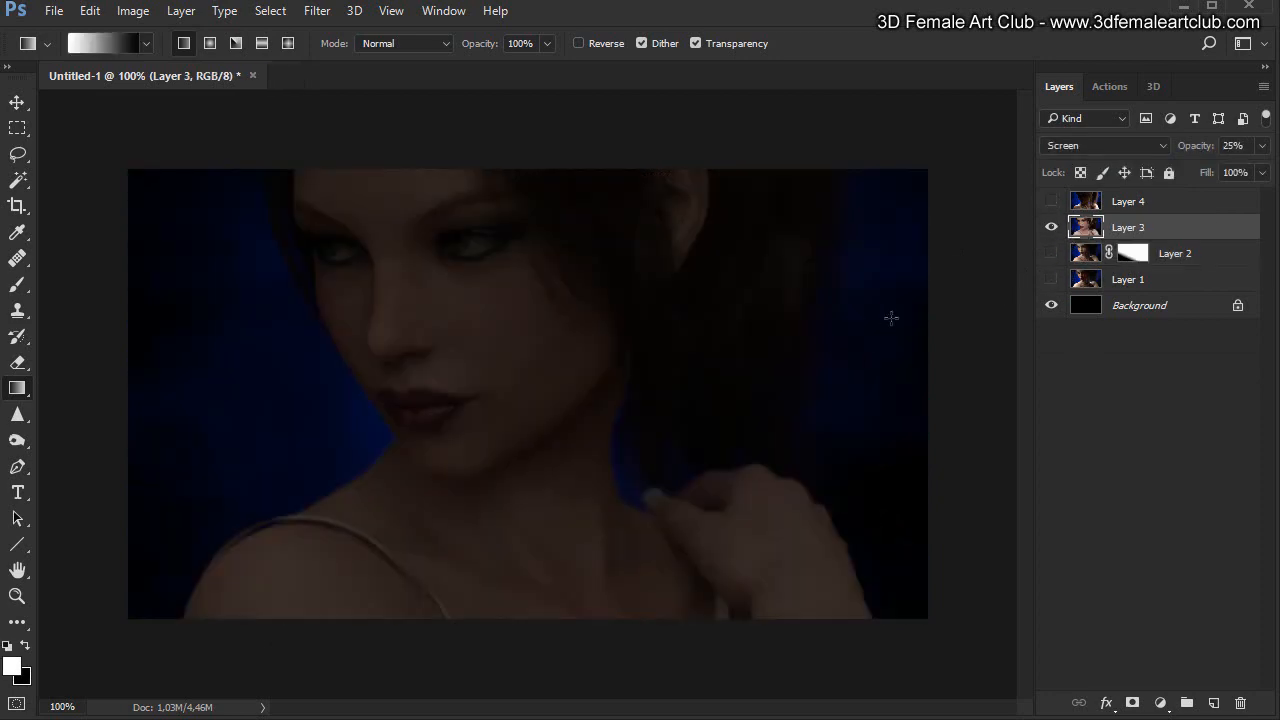
click(1051, 227)
click(1051, 201)
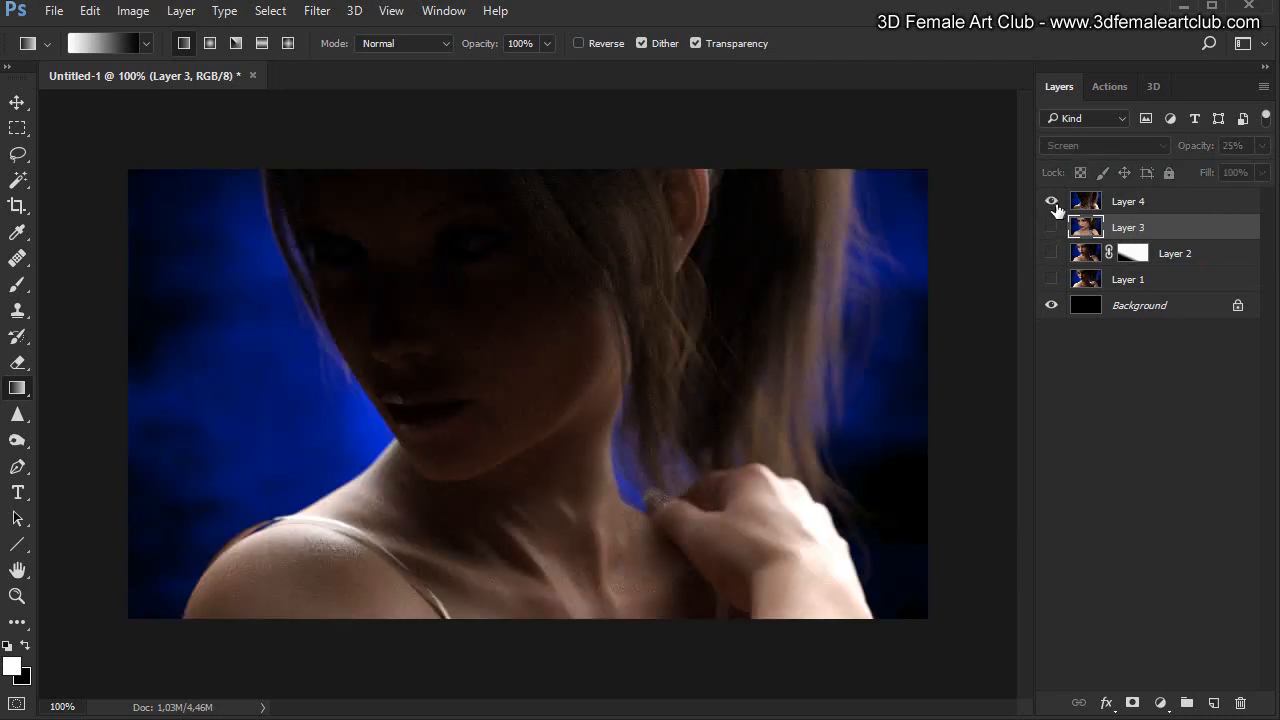
click(1052, 203)
click(1051, 280)
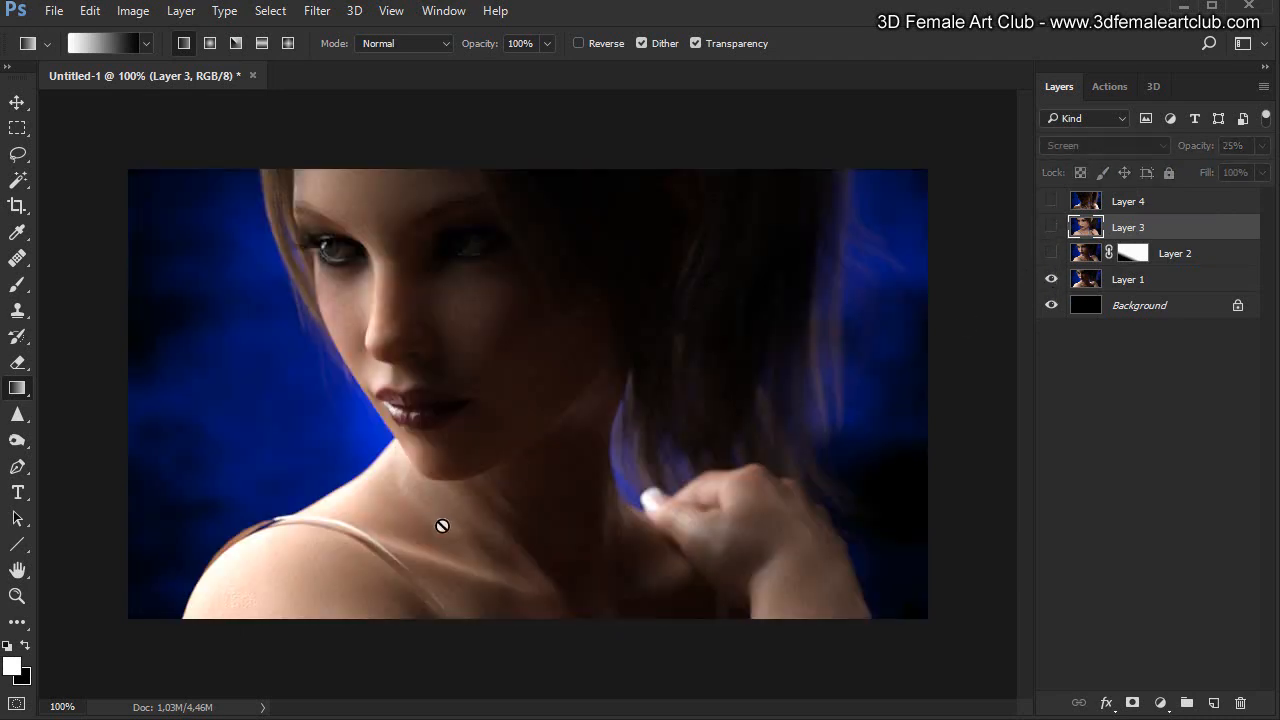
Step: Add a layer mask to Layer 1 and draw diagonal black-to-white gradients on it that fade out the lower-left shoulder
click(1079, 285)
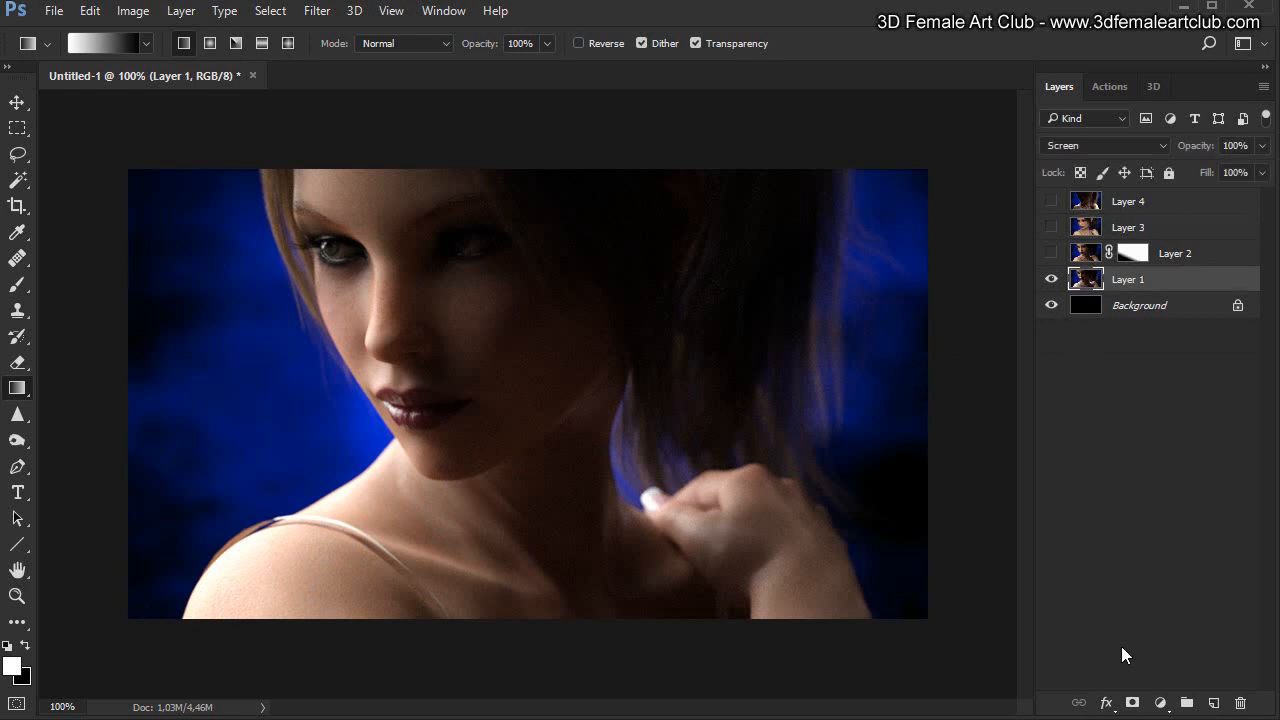
click(1132, 702)
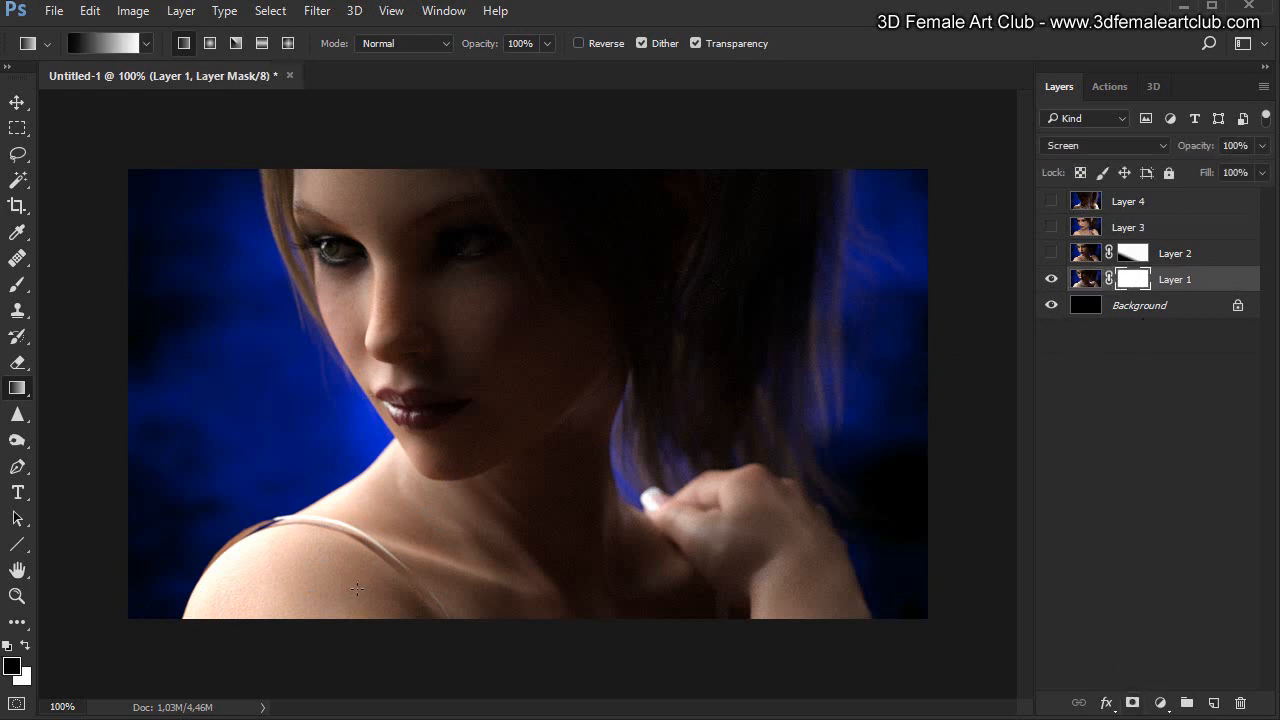
drag(448, 496, 410, 560)
drag(349, 594, 432, 491)
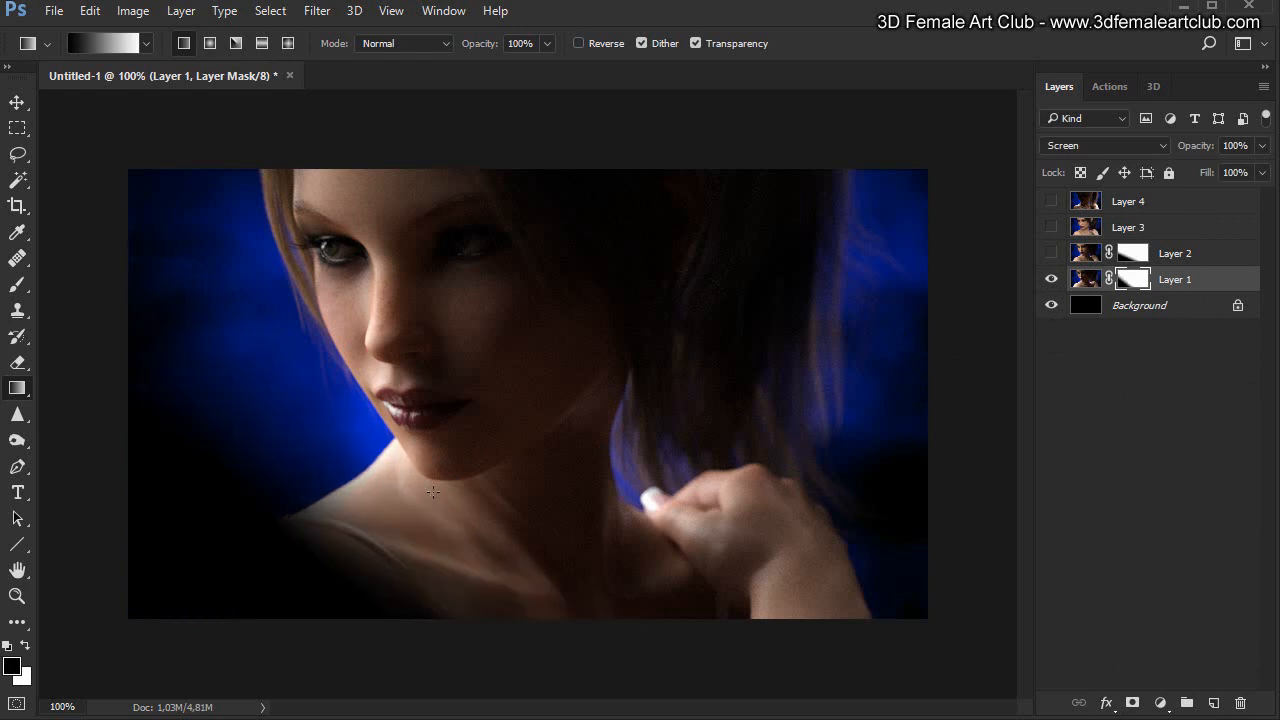
drag(341, 601, 469, 516)
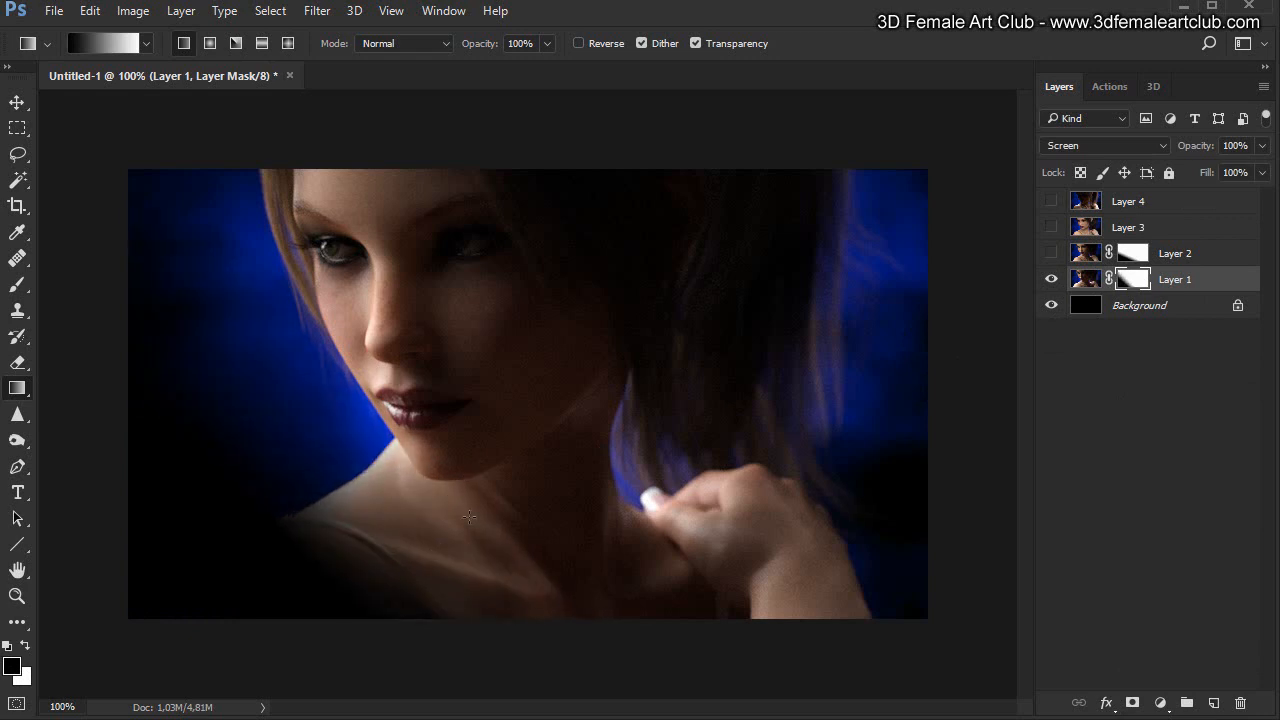
Step: Show all layers and delete the layer masks of Layer 2 and Layer 1 without applying them
drag(1051, 253, 1051, 201)
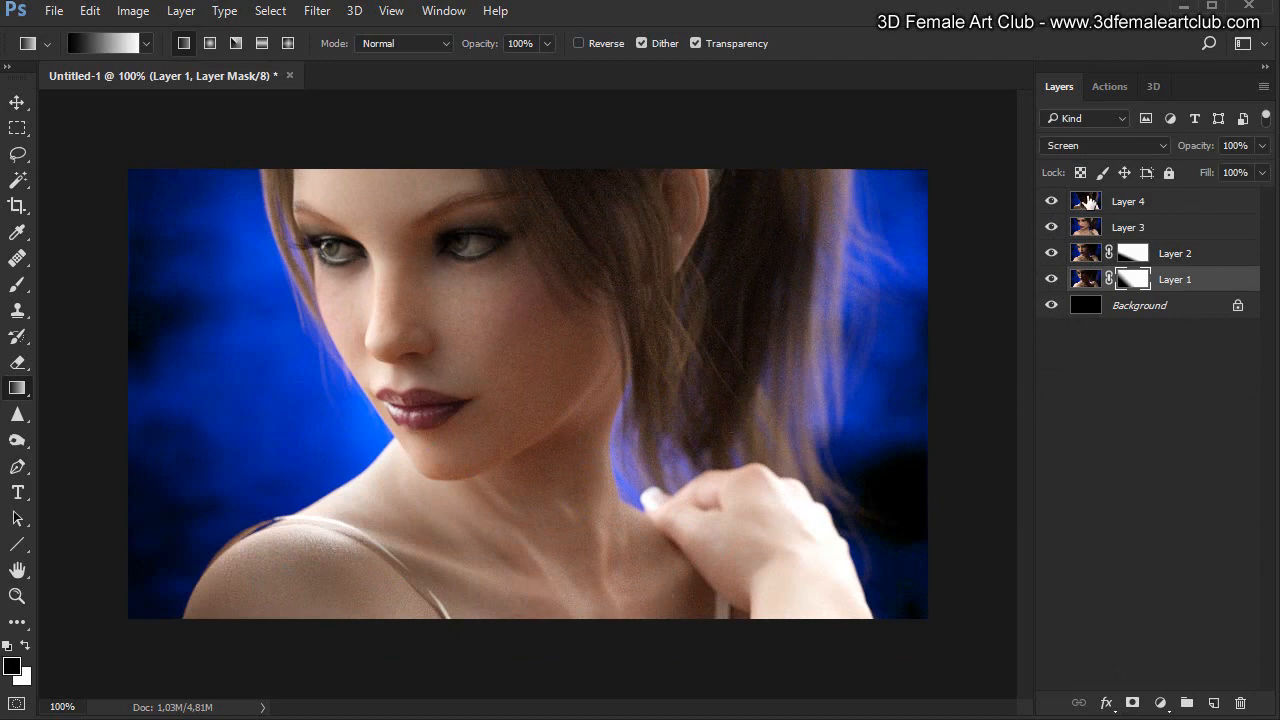
click(1130, 253)
drag(1128, 256, 1240, 703)
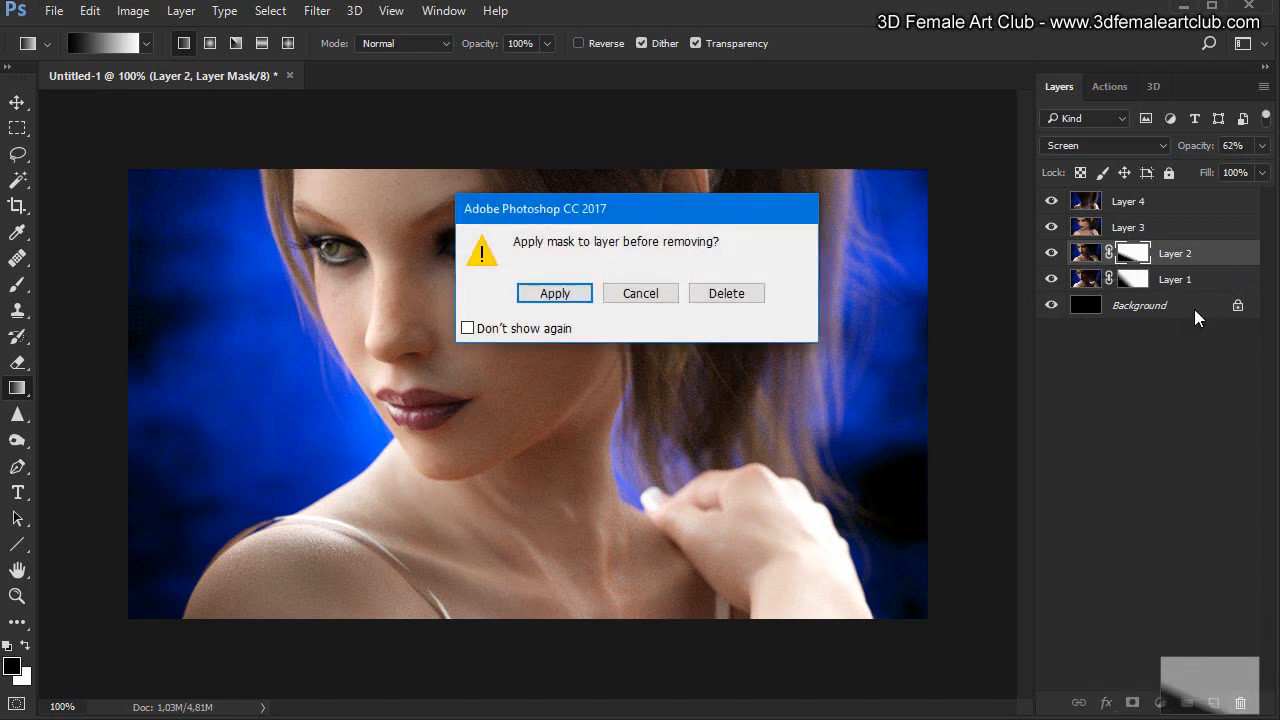
click(720, 296)
click(1133, 280)
drag(1133, 280, 1240, 703)
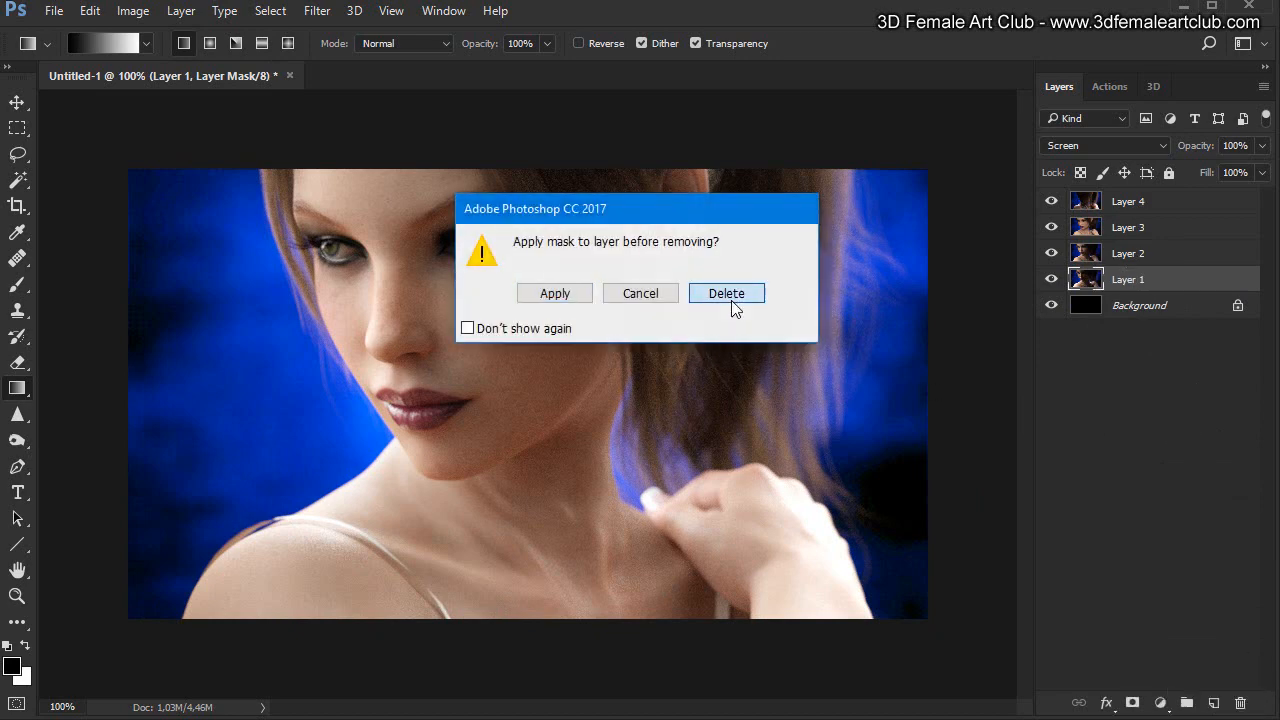
click(731, 302)
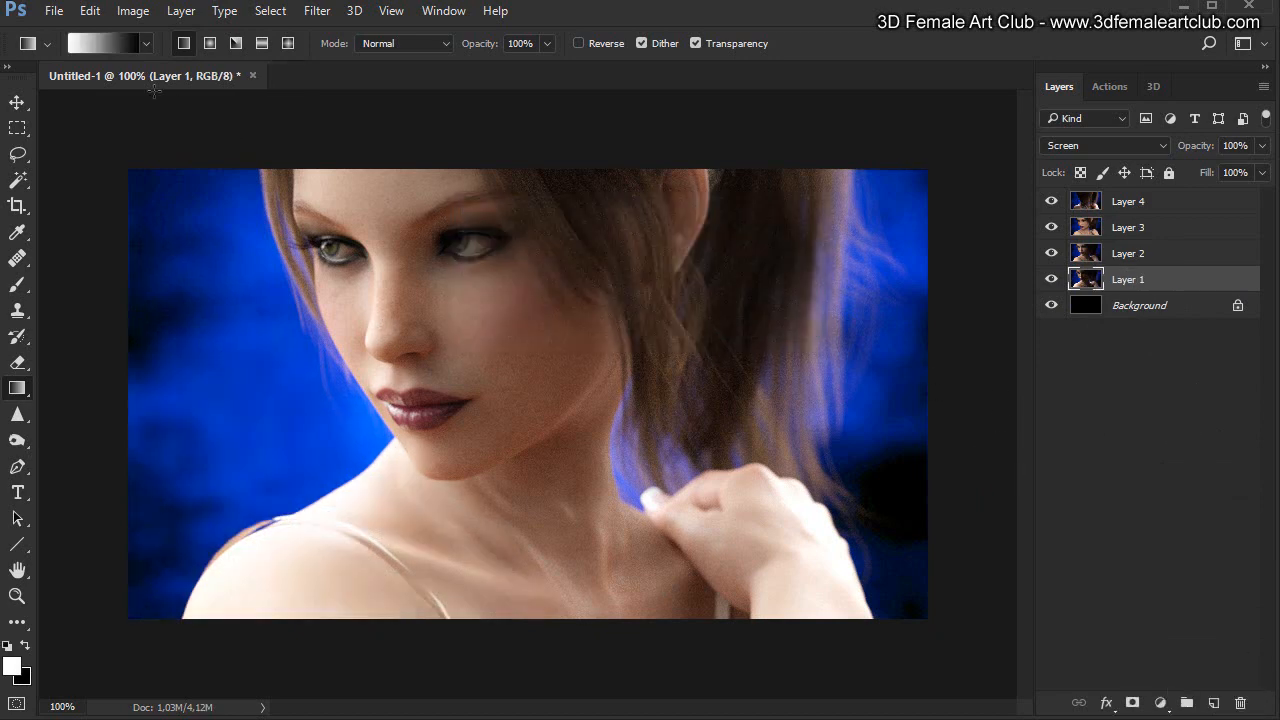
Step: Save the layered document in Photoshop format as Mix1 in the FemaleLayers folder on the desktop
click(54, 11)
click(72, 232)
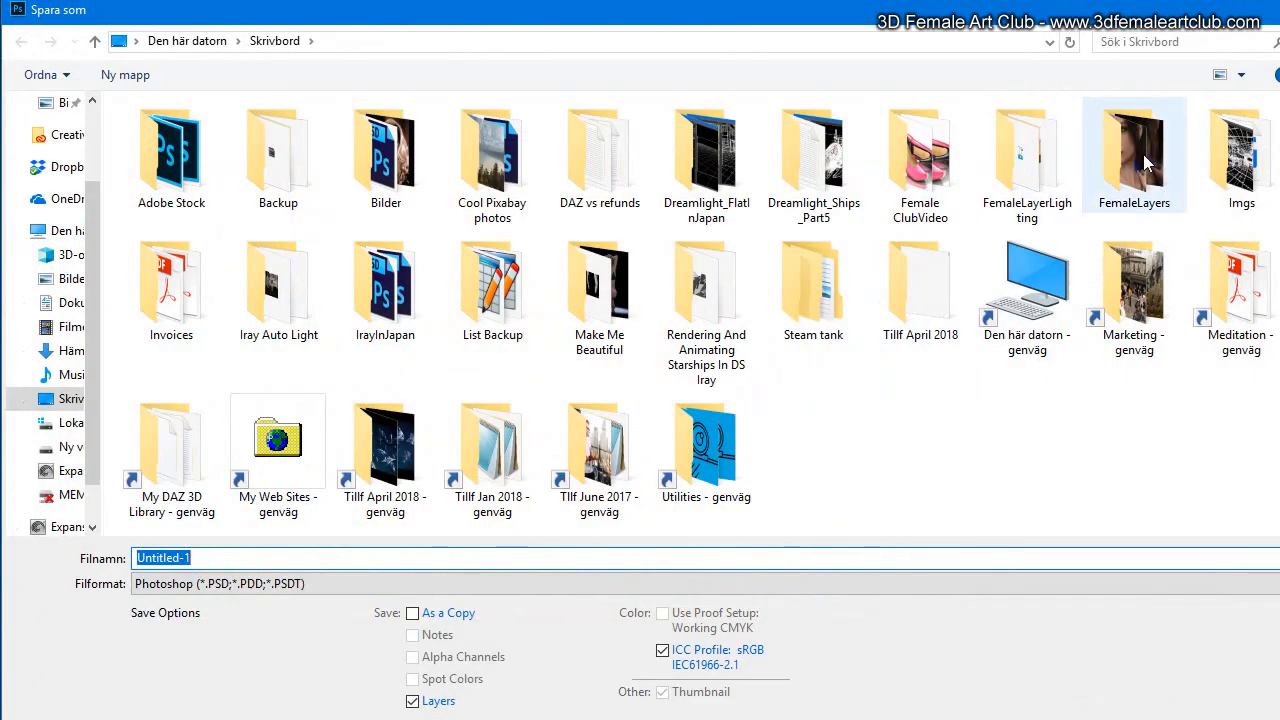
double_click(1035, 168)
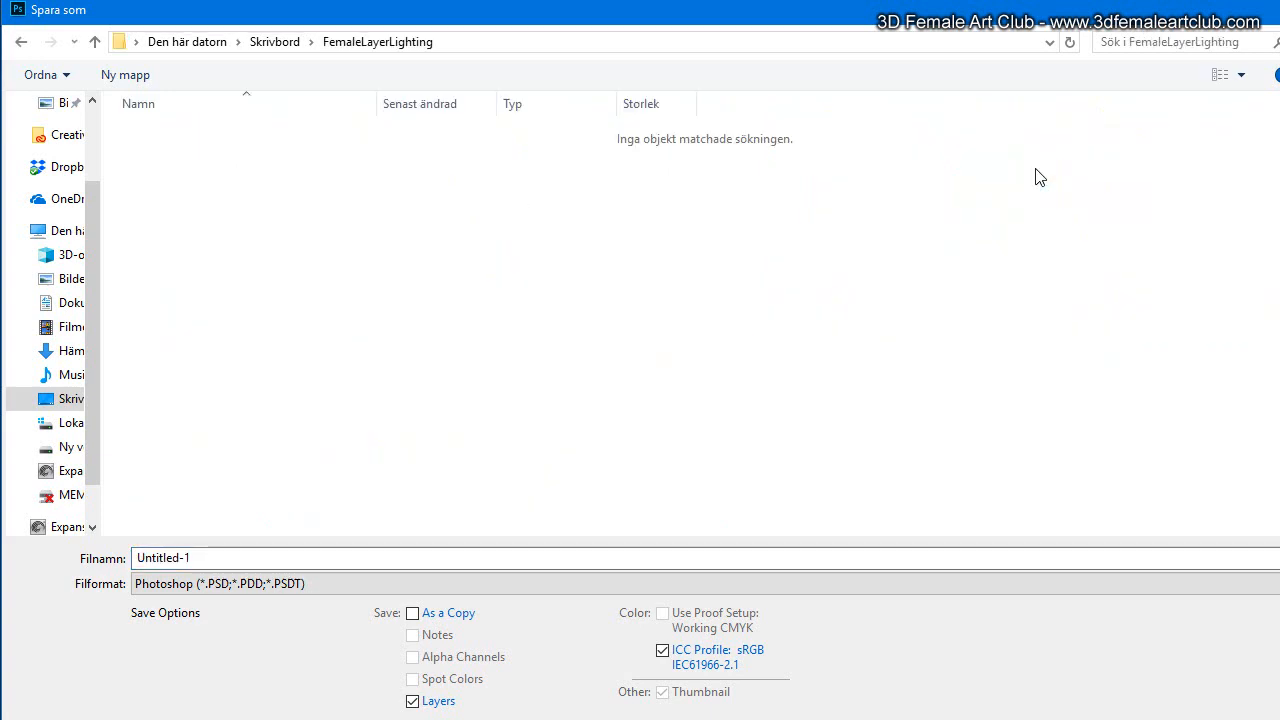
click(255, 46)
double_click(1145, 175)
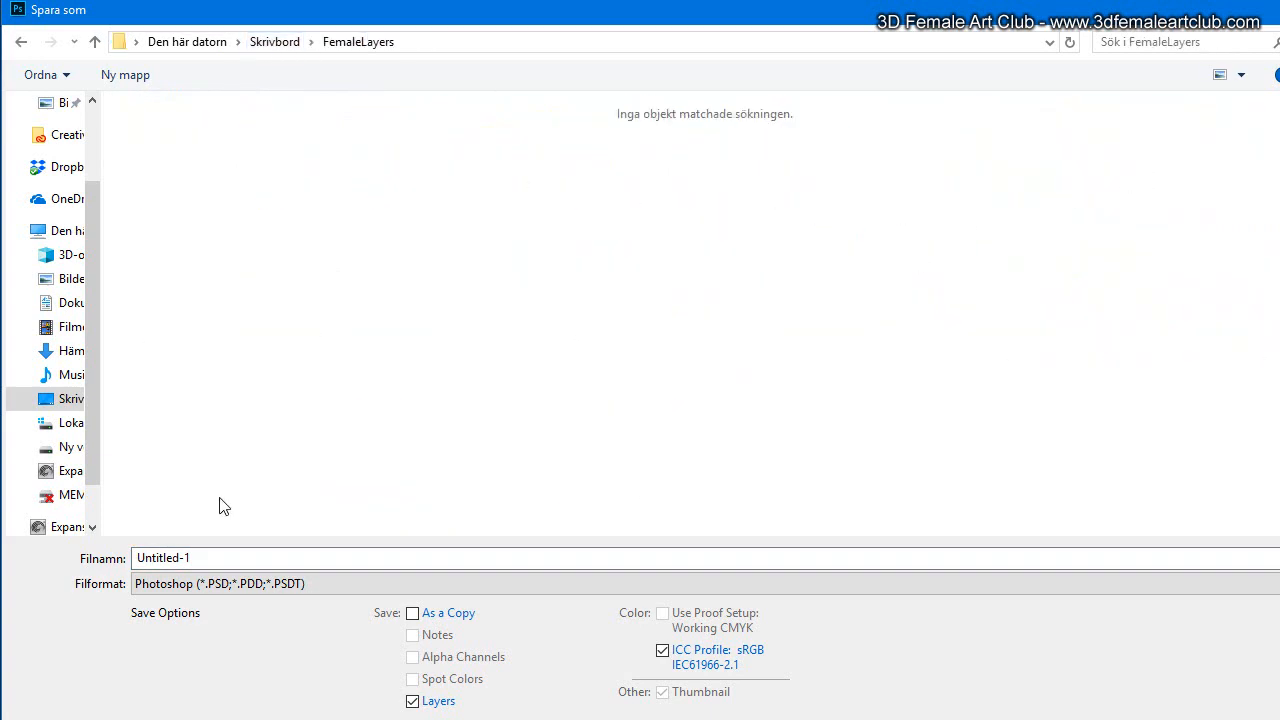
double_click(211, 557)
text(M)
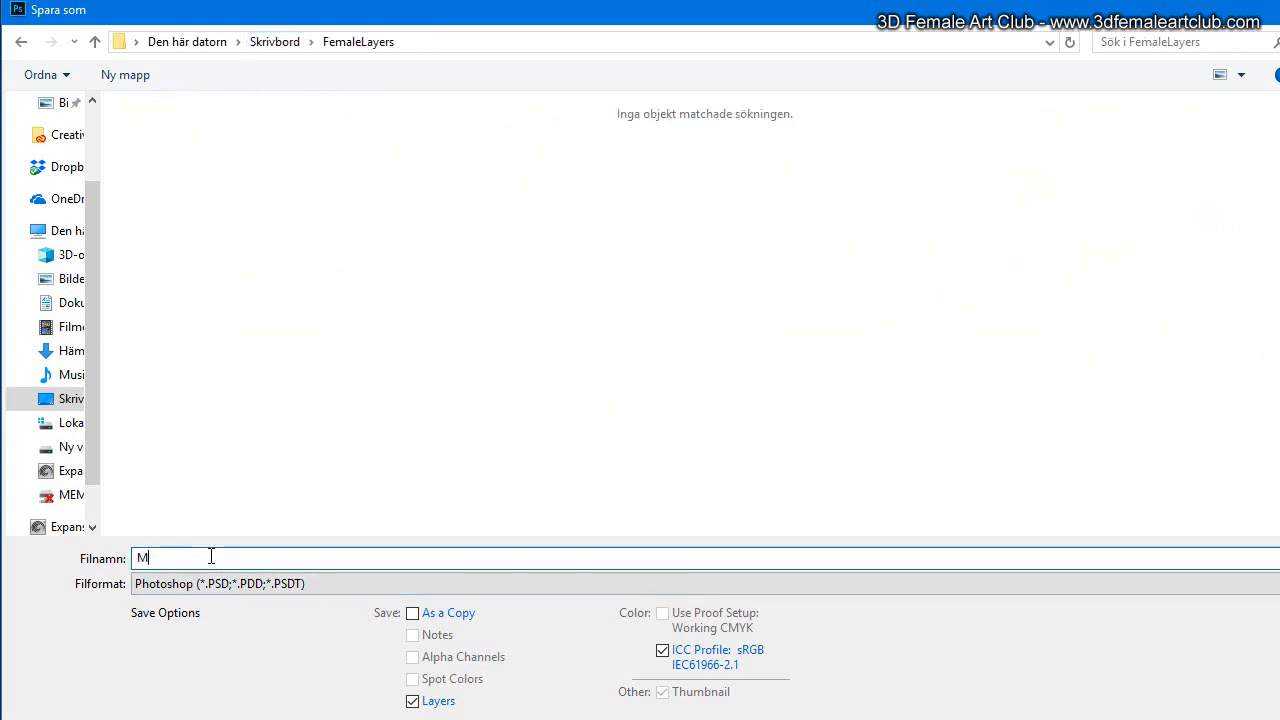
text(ix1)
key(Return)
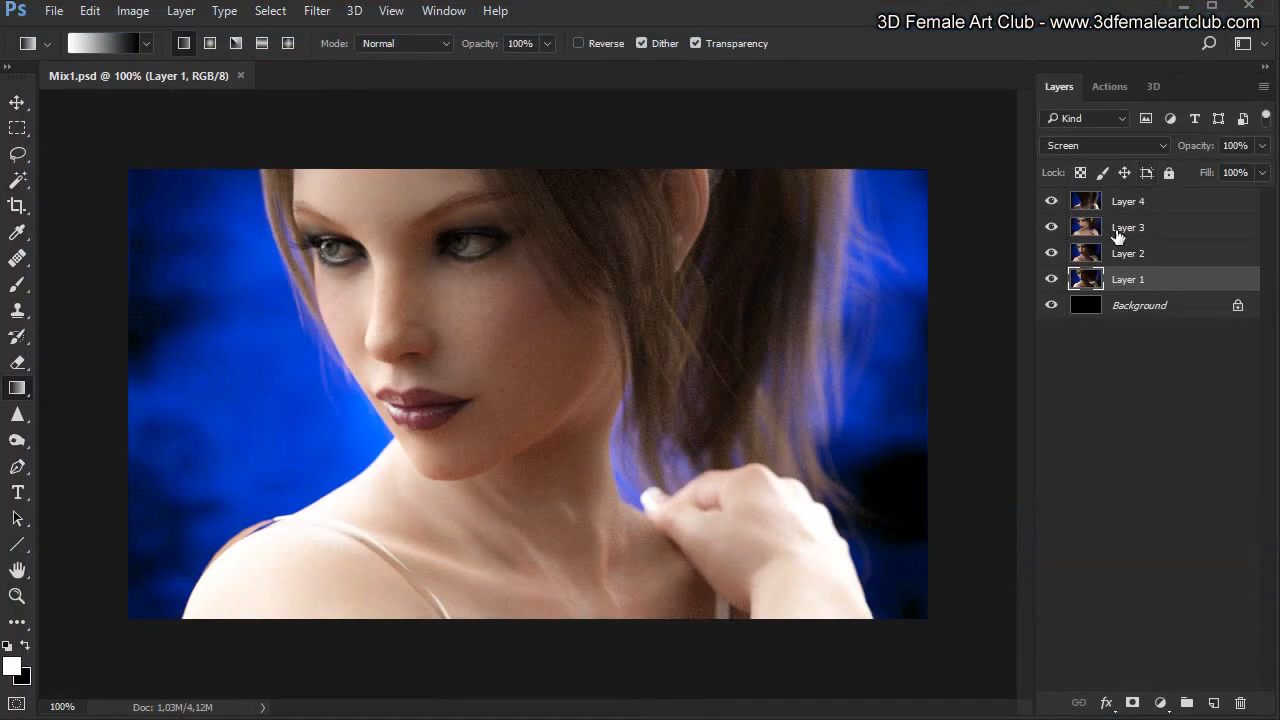
Step: Toggle the visibility of Layers 4, 3 and 1 with Layer 2 hidden to examine the light each contributes
drag(1052, 253, 1051, 201)
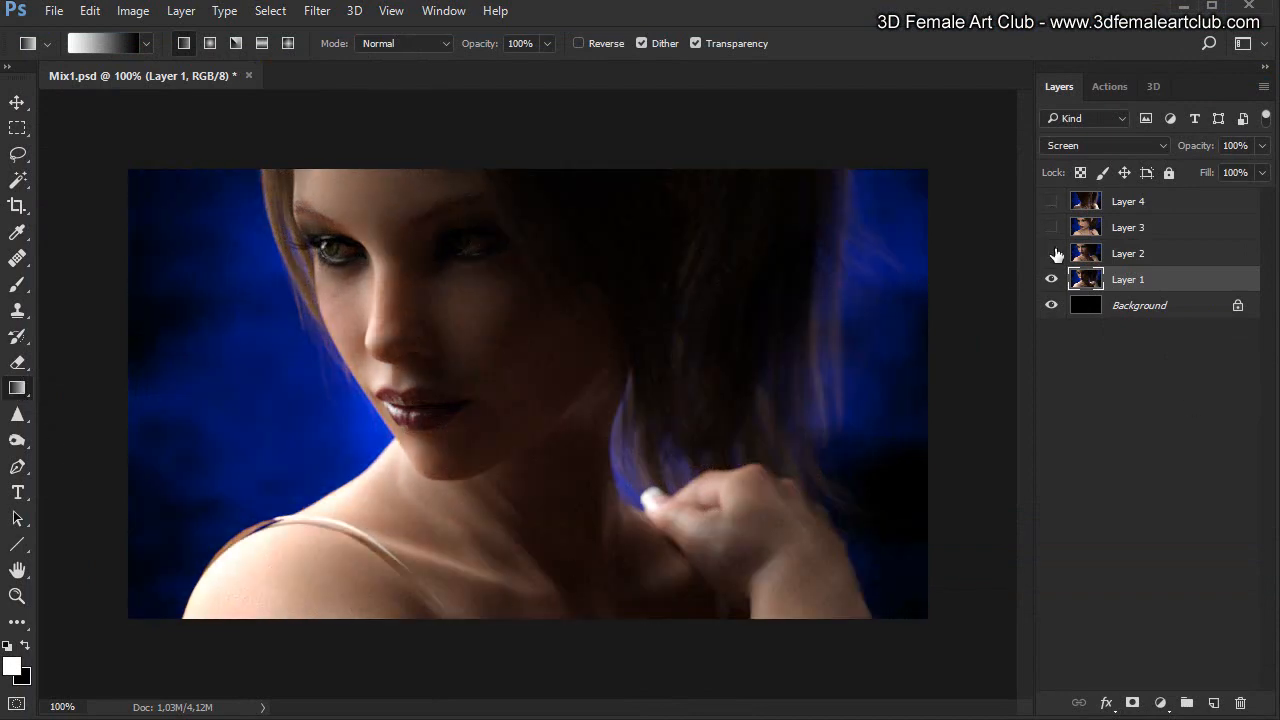
click(1050, 202)
click(1050, 201)
click(1050, 201)
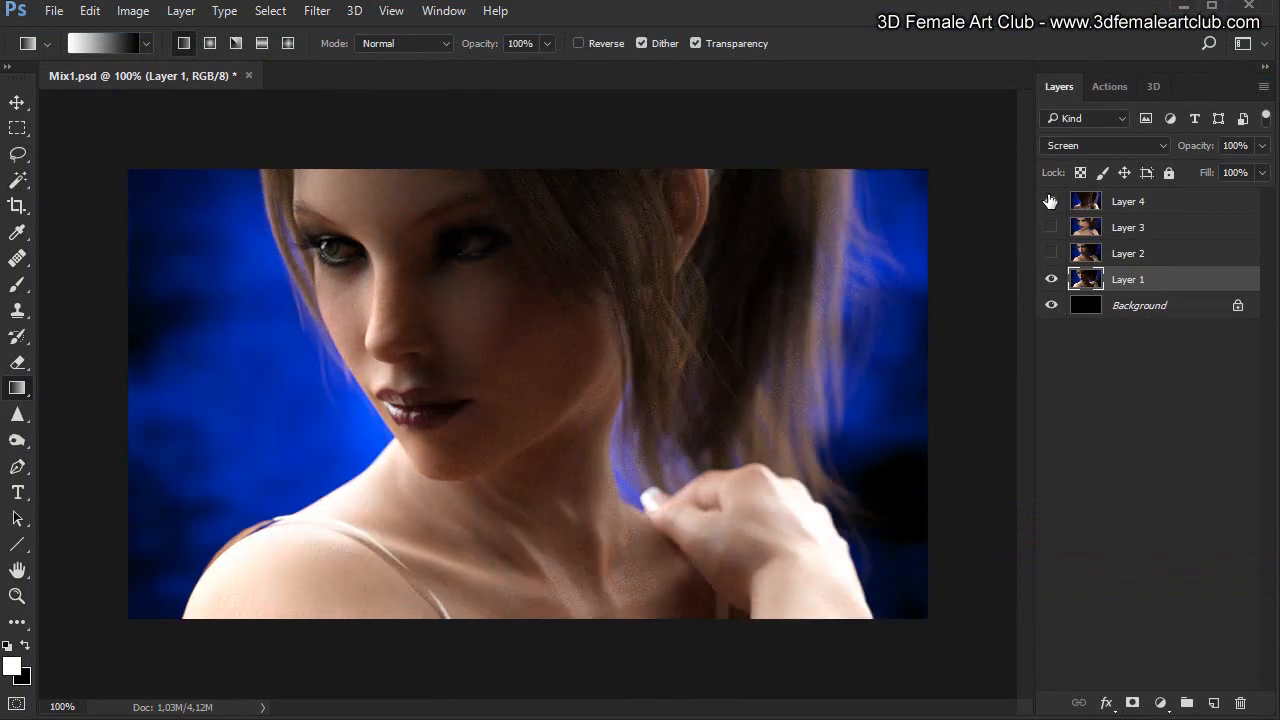
click(1050, 201)
click(1051, 228)
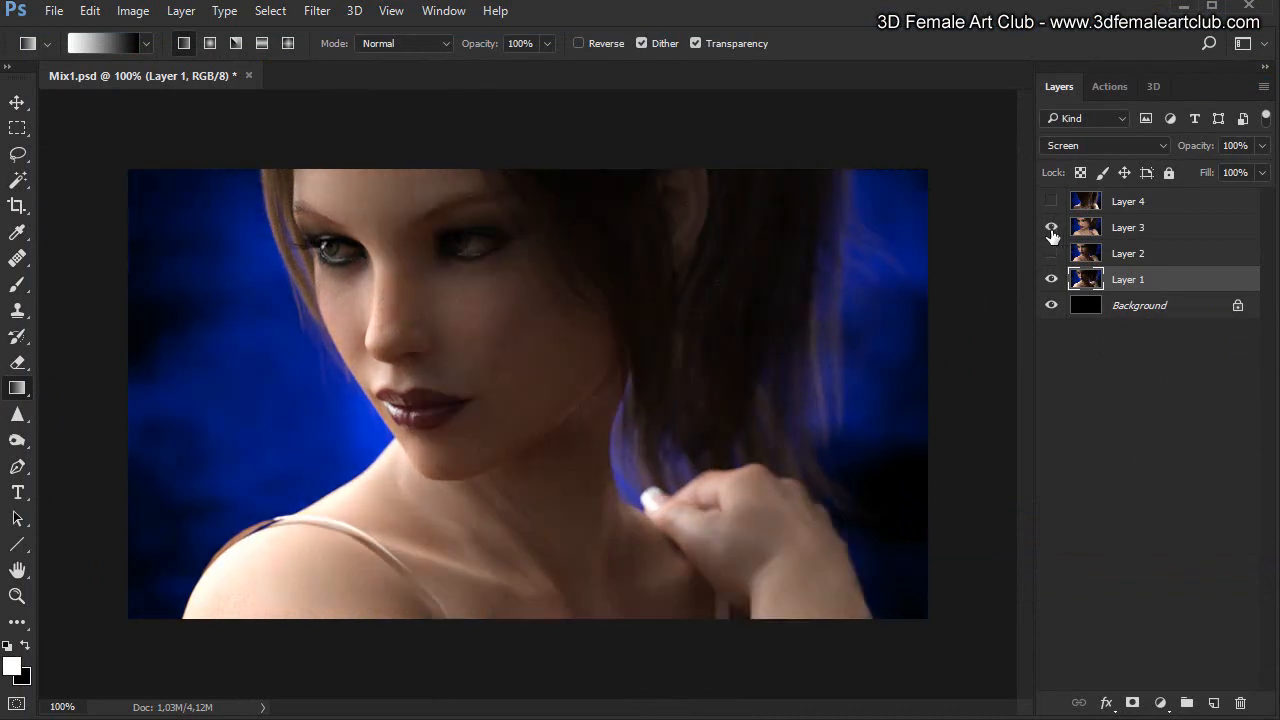
click(1050, 203)
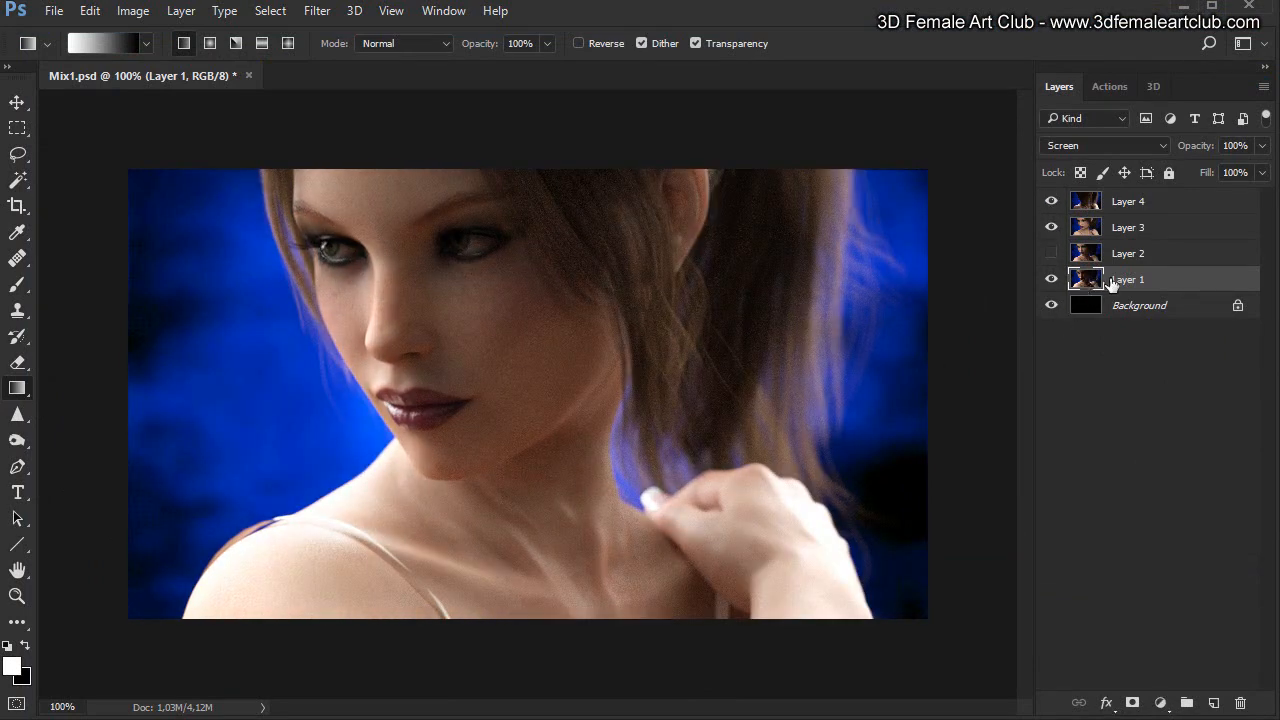
click(1051, 280)
click(1051, 280)
click(1051, 280)
click(1051, 280)
Step: Set up the Brush tool with black as foreground colour, a soft 108 px tip and 18% opacity
click(26, 645)
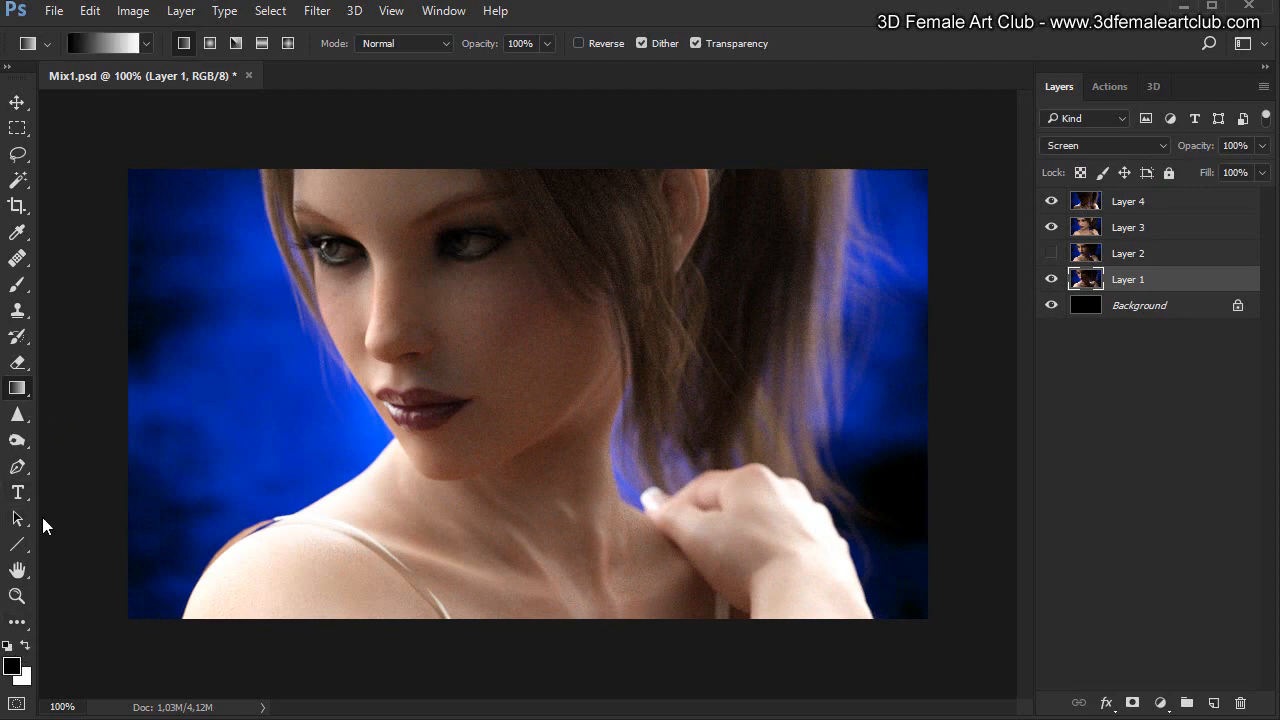
click(22, 290)
click(55, 283)
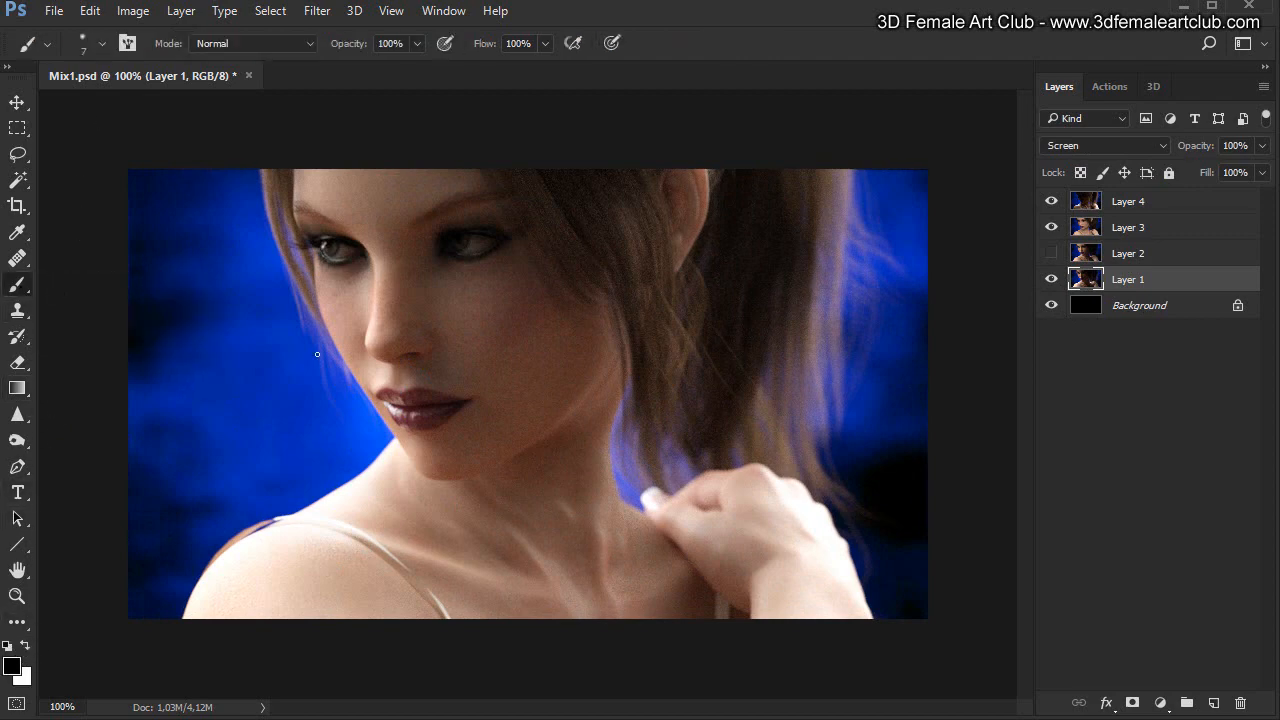
click(100, 43)
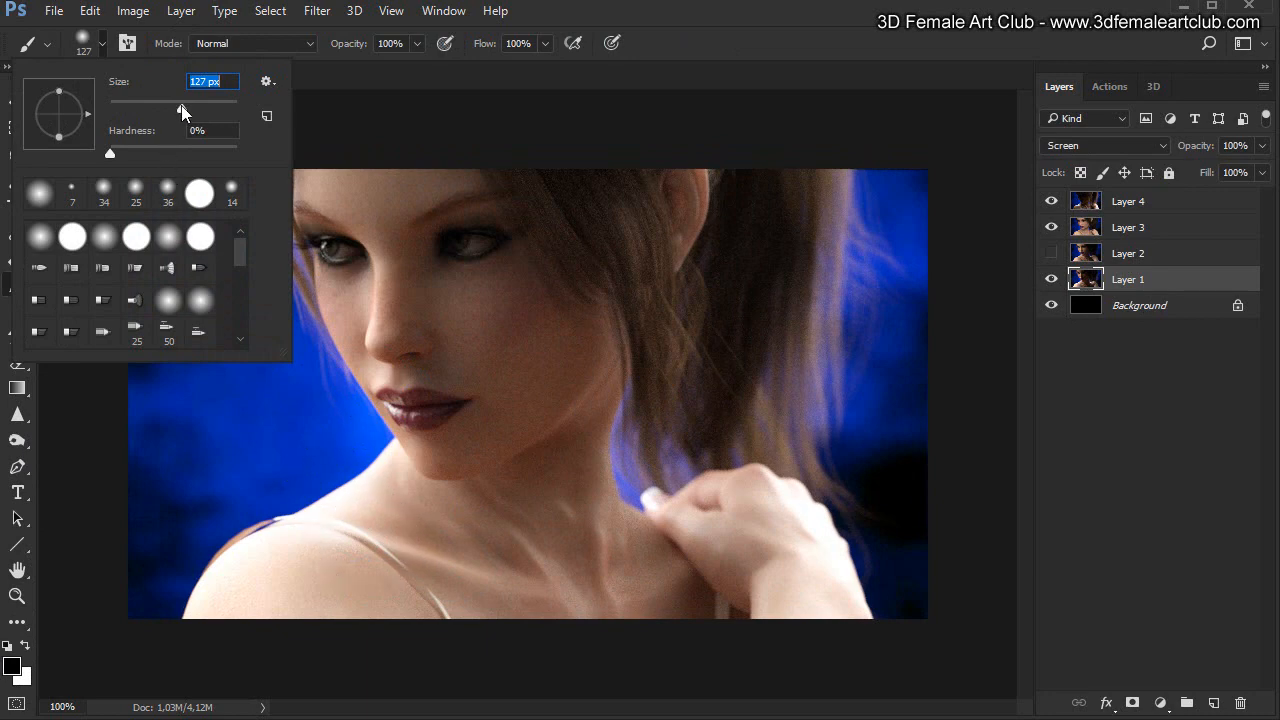
drag(181, 106, 176, 106)
click(417, 44)
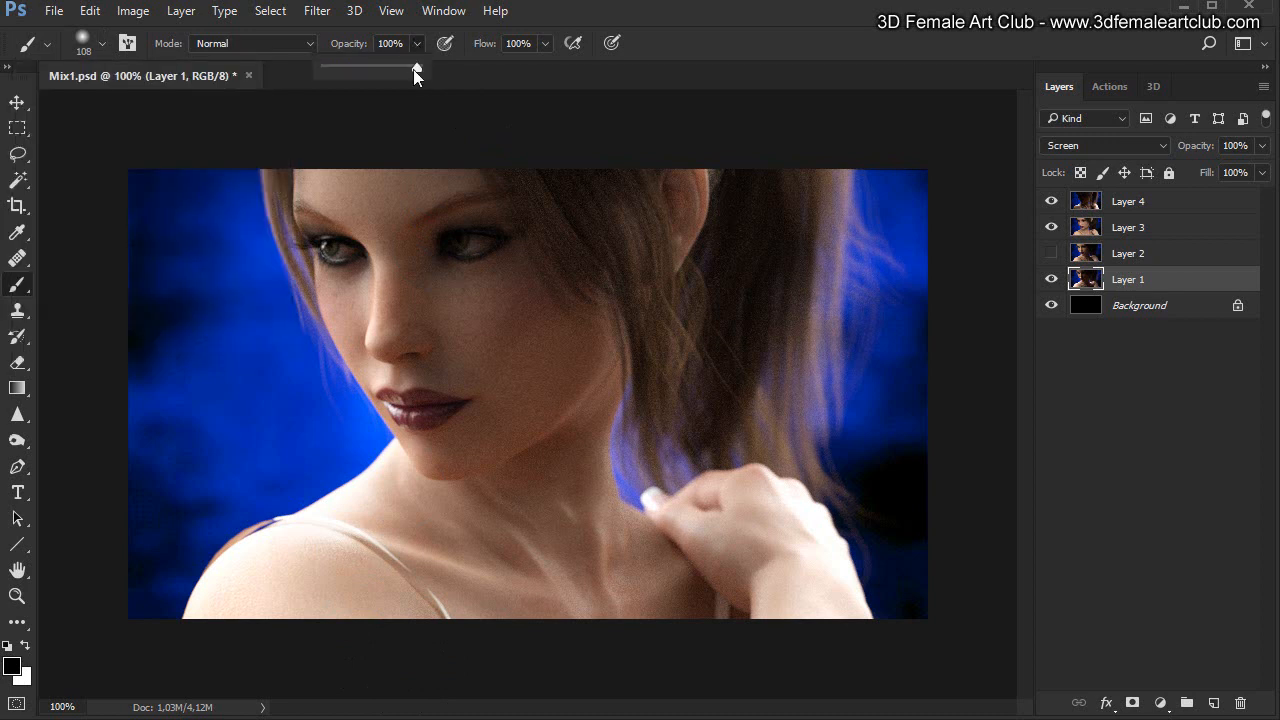
drag(348, 66, 341, 66)
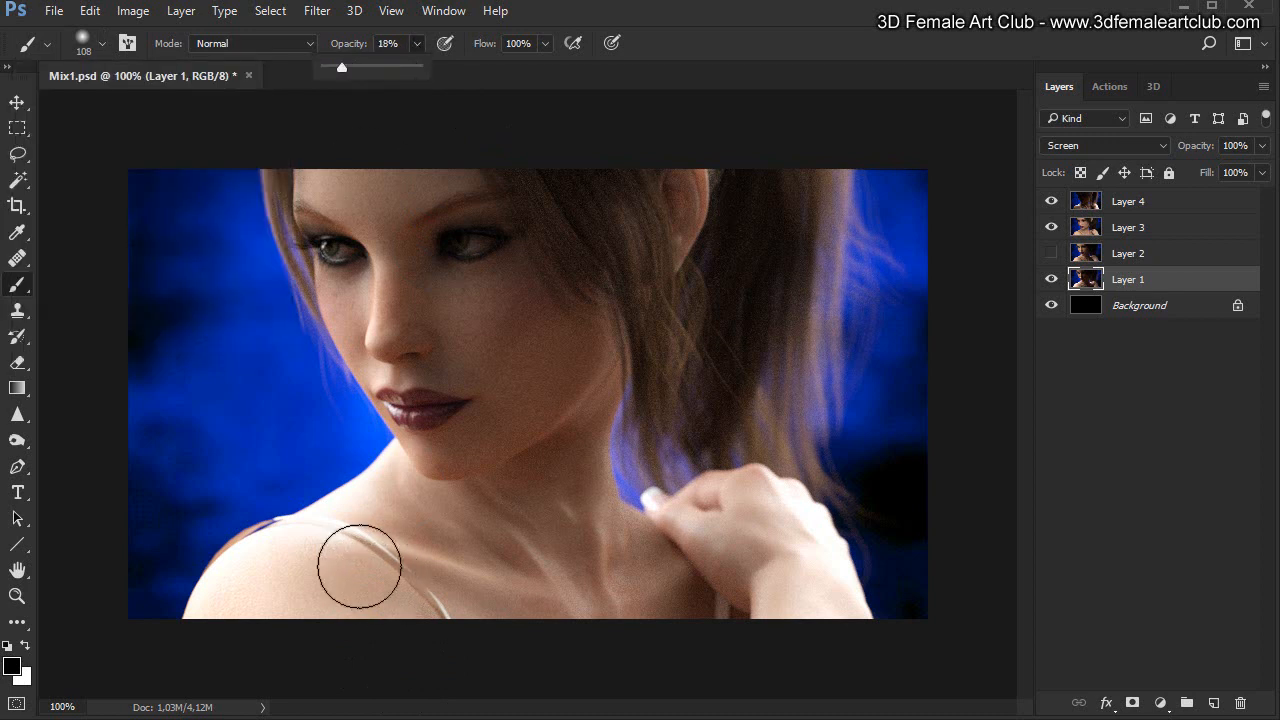
Step: Darken the shoulder and the raised hand on Layer 1 with soft black brush strokes, and toggle the layer to compare
mouse_move(194, 644)
mouse_down()
mouse_move(383, 512)
mouse_move(314, 522)
mouse_move(397, 487)
mouse_up()
mouse_move(251, 655)
mouse_down()
mouse_move(251, 576)
mouse_move(358, 560)
mouse_up()
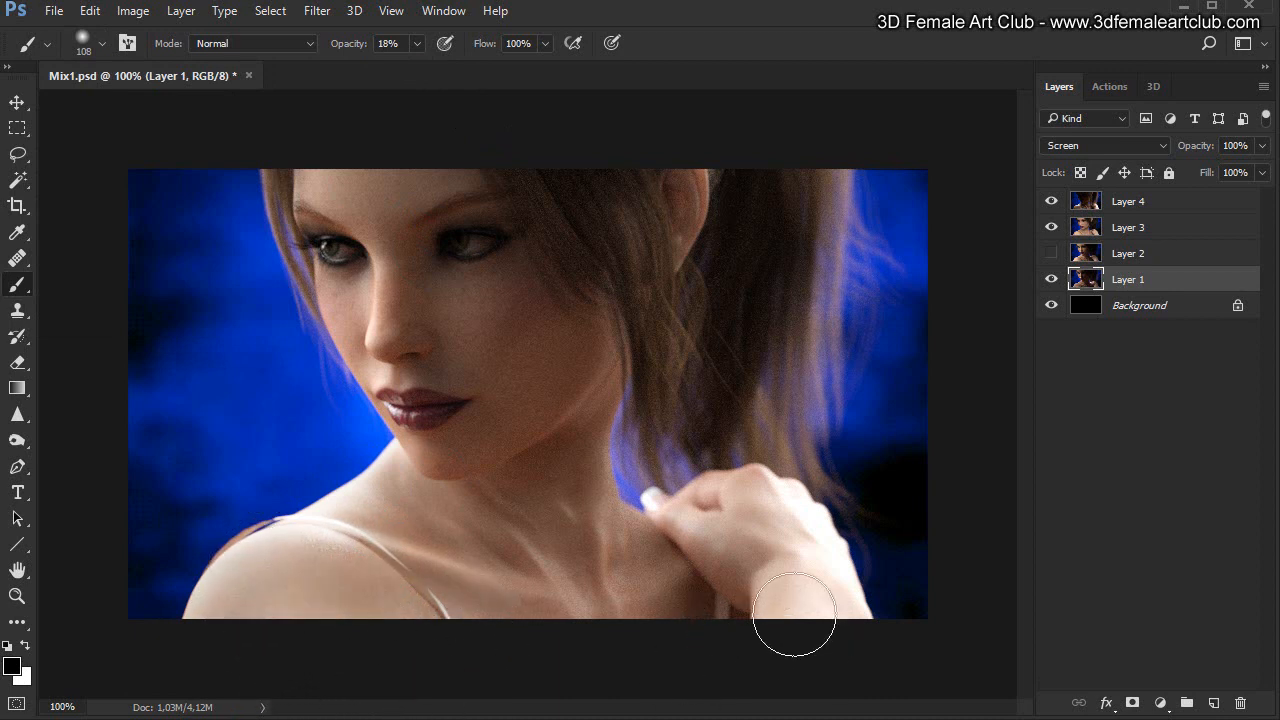
drag(791, 617, 774, 494)
click(1051, 281)
click(1051, 281)
click(1051, 281)
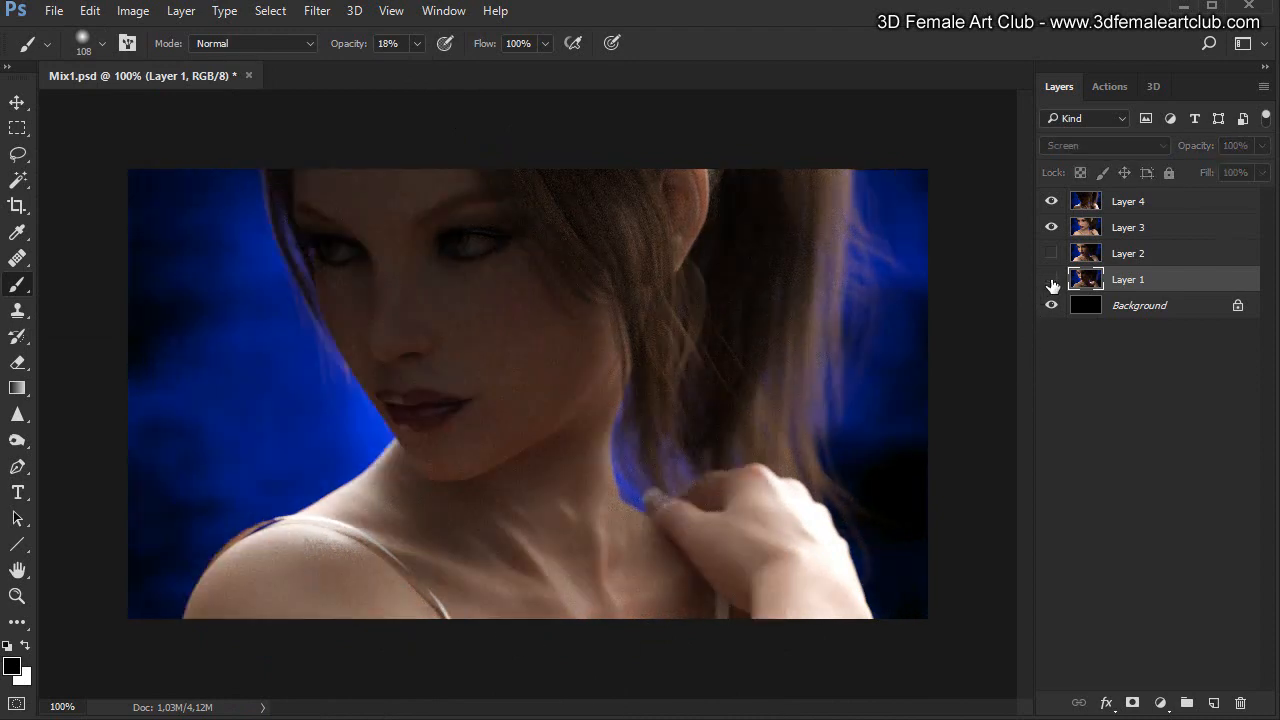
click(1051, 281)
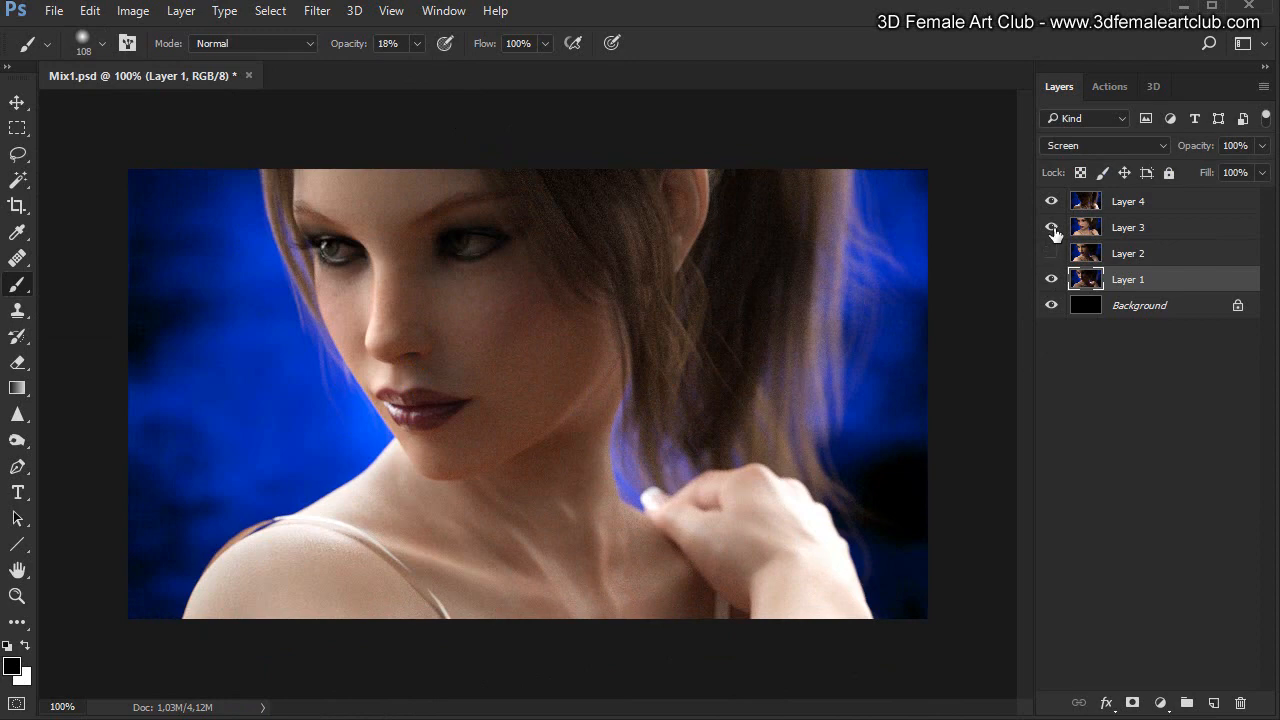
Step: Select Layer 4, check its contribution to the lighting, and paint black over the bright hand and wrist to darken them
click(1088, 229)
click(1076, 205)
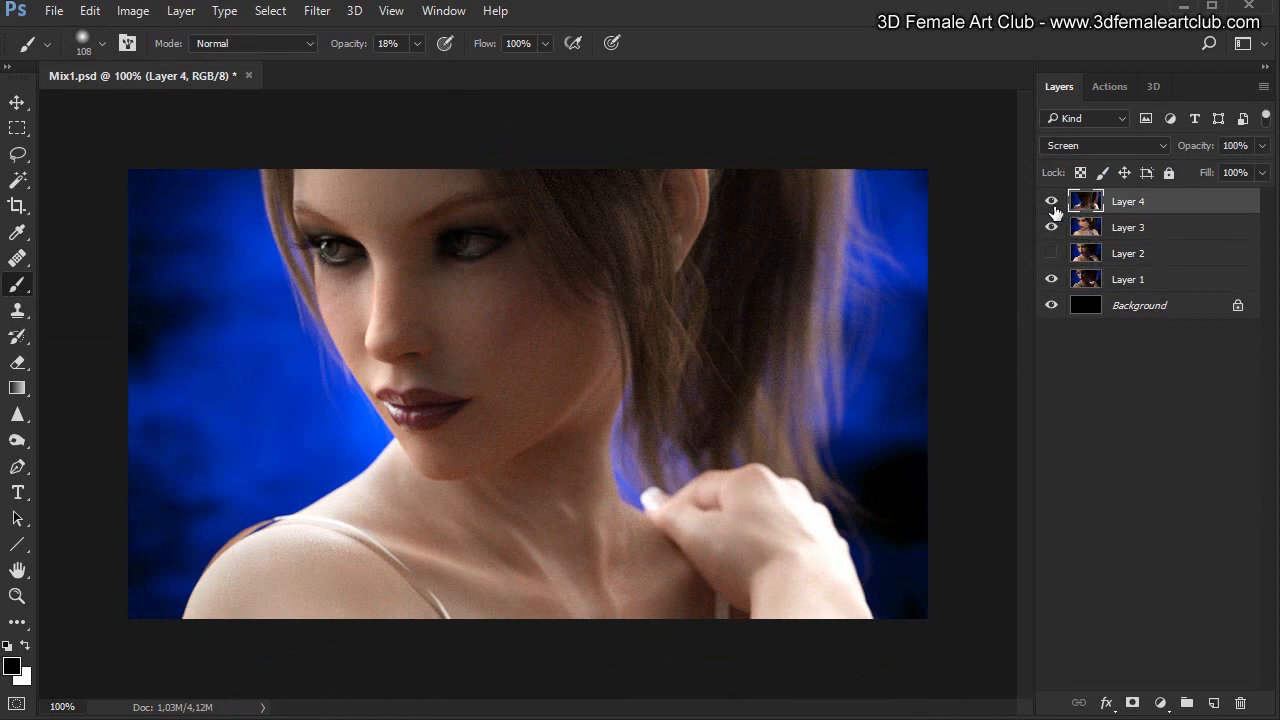
click(1051, 203)
click(1051, 203)
click(1051, 203)
click(1051, 203)
mouse_move(829, 543)
mouse_down()
mouse_move(780, 520)
mouse_move(830, 575)
mouse_up()
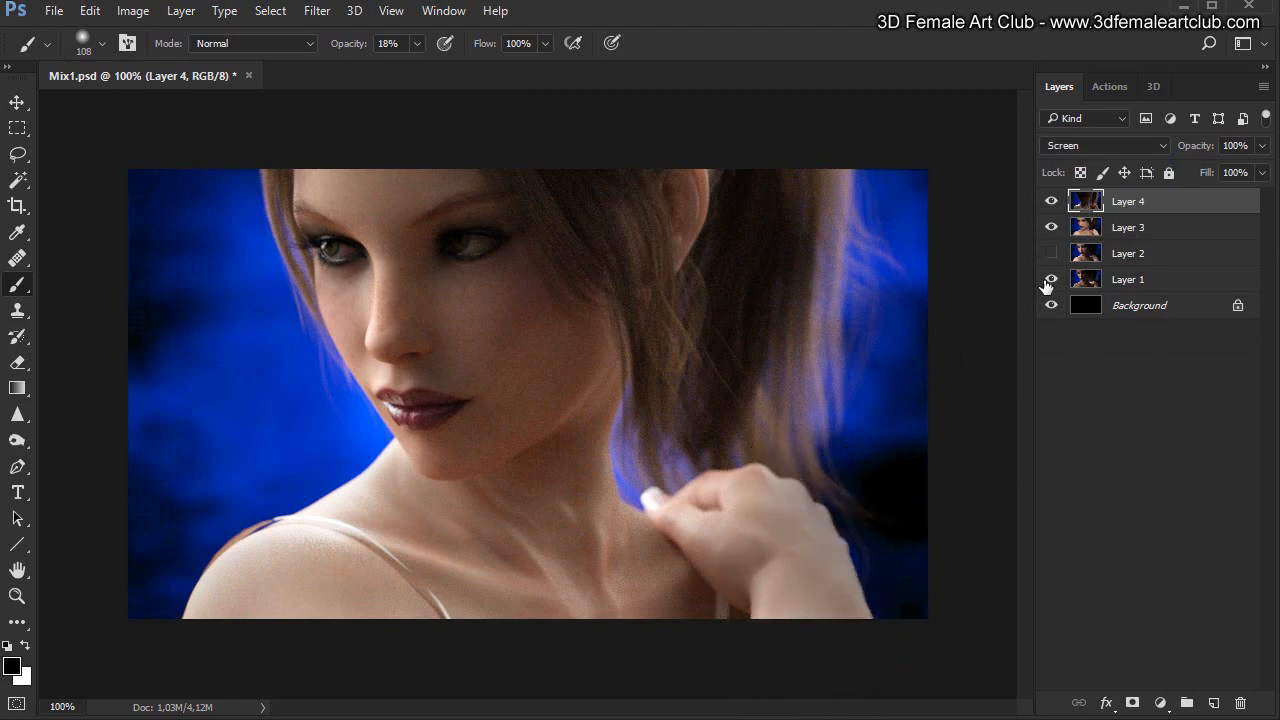
mouse_move(766, 506)
mouse_down()
mouse_move(663, 489)
mouse_move(743, 541)
mouse_move(823, 623)
mouse_move(797, 586)
mouse_move(831, 580)
mouse_move(768, 597)
mouse_up()
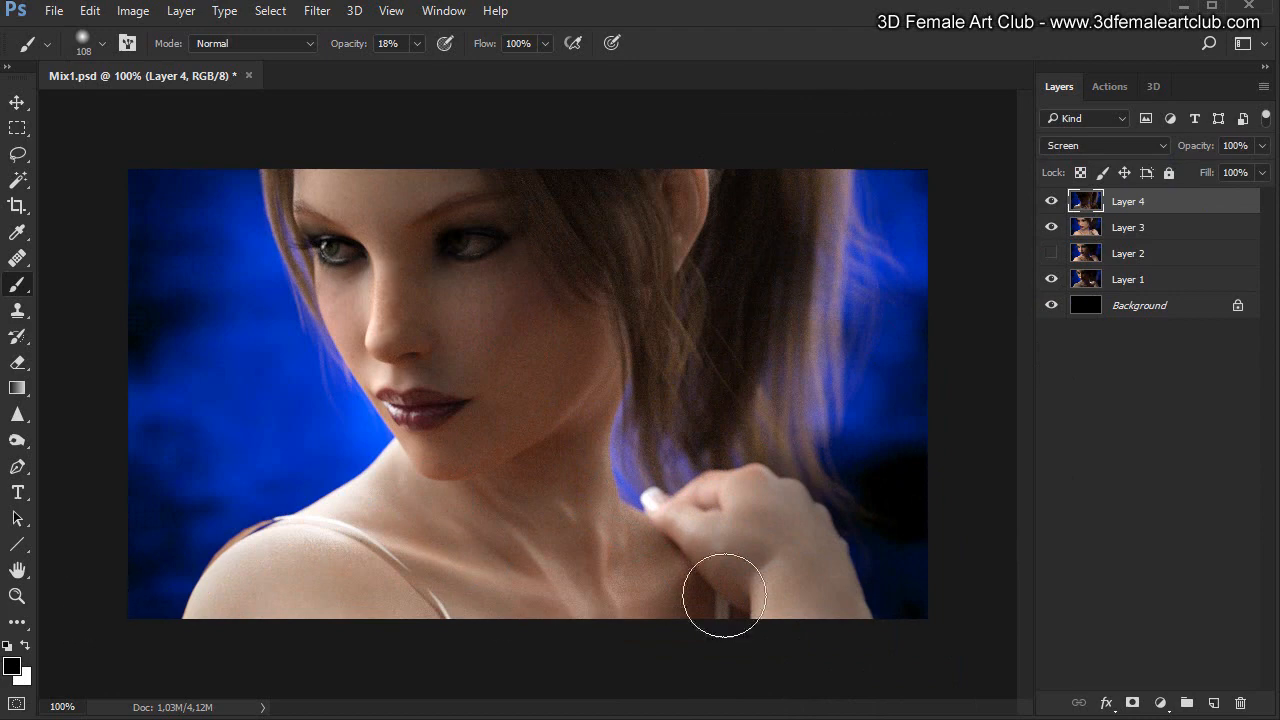
Step: Show and select Layer 2, check its contribution, and paint black over the upper chest, hand and wrist to reduce its light
click(1086, 228)
click(1051, 253)
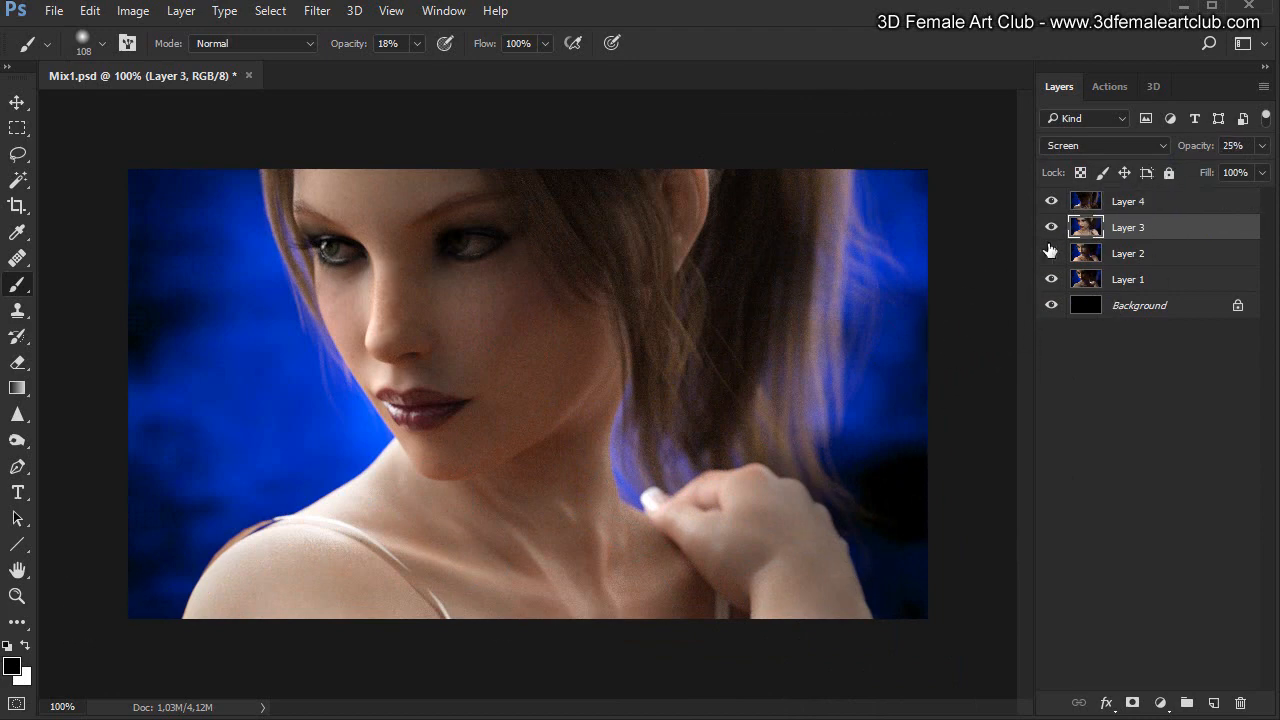
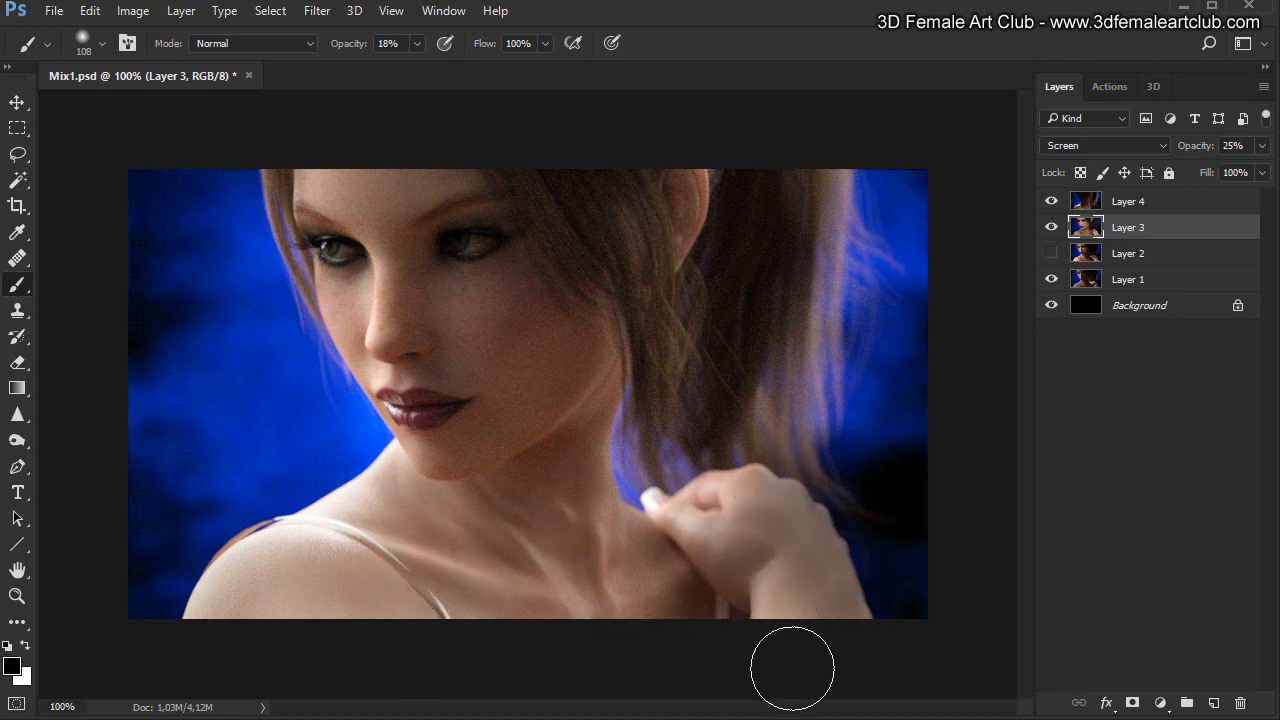
click(1051, 253)
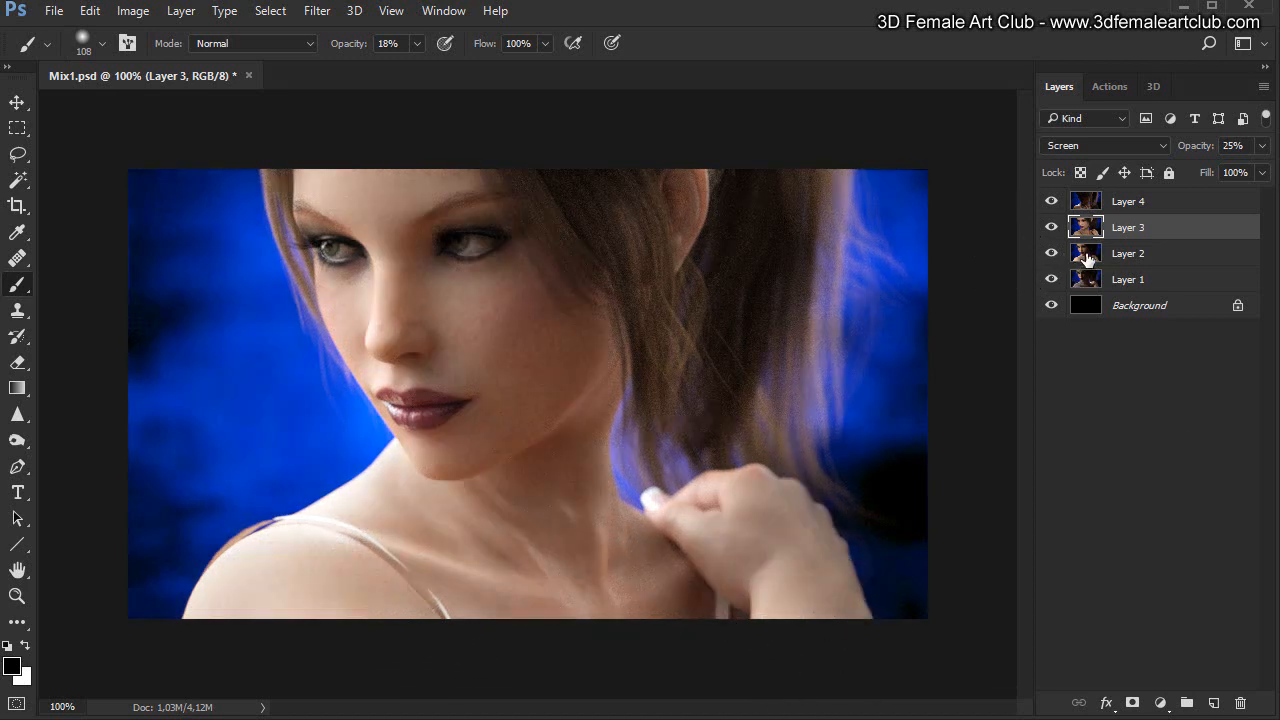
click(1086, 254)
click(1051, 253)
click(1051, 253)
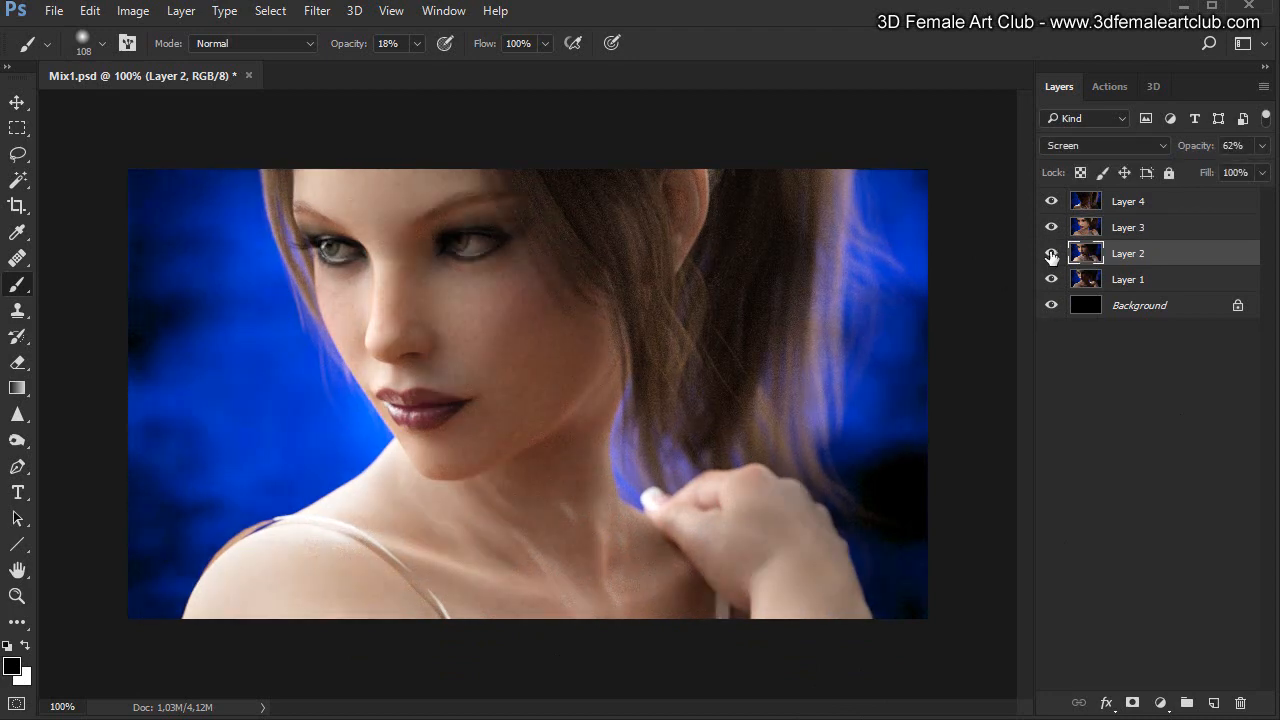
click(1051, 253)
click(1051, 253)
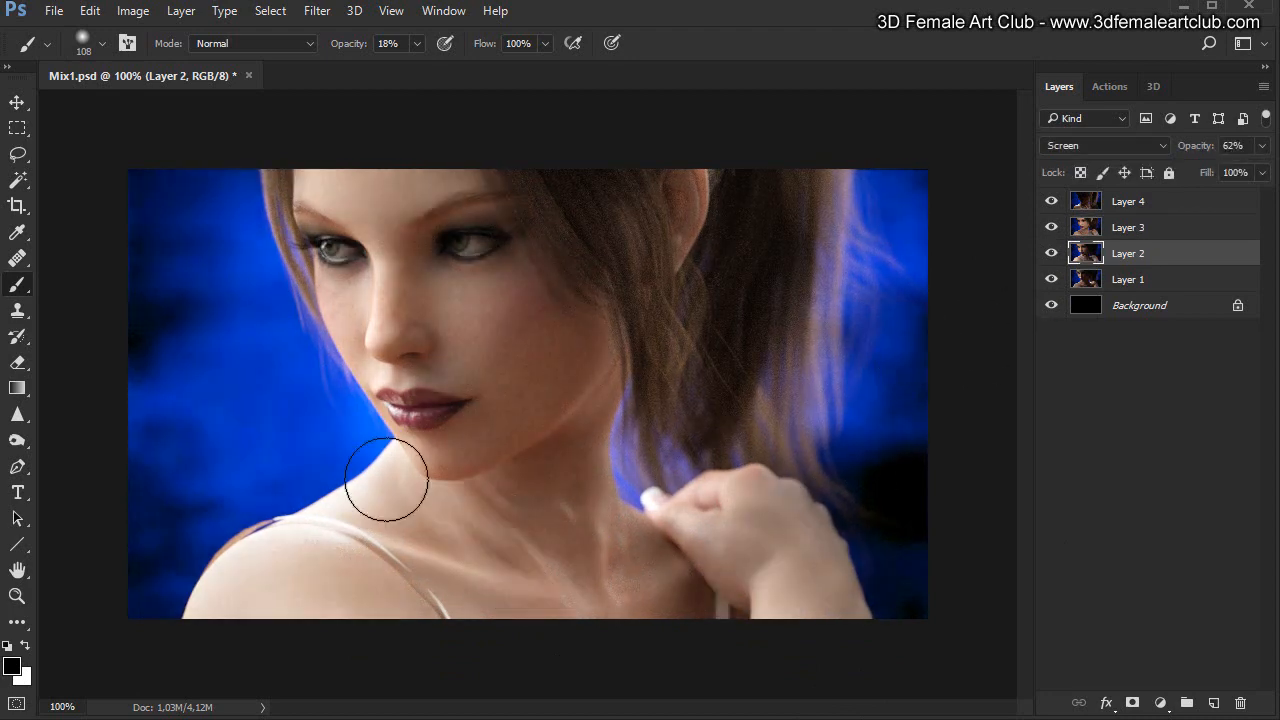
mouse_move(413, 570)
mouse_down()
mouse_move(386, 586)
mouse_move(380, 529)
mouse_move(334, 537)
mouse_move(409, 605)
mouse_move(273, 458)
mouse_move(439, 497)
mouse_move(368, 438)
mouse_move(491, 423)
mouse_move(234, 600)
mouse_move(456, 596)
mouse_move(585, 628)
mouse_up()
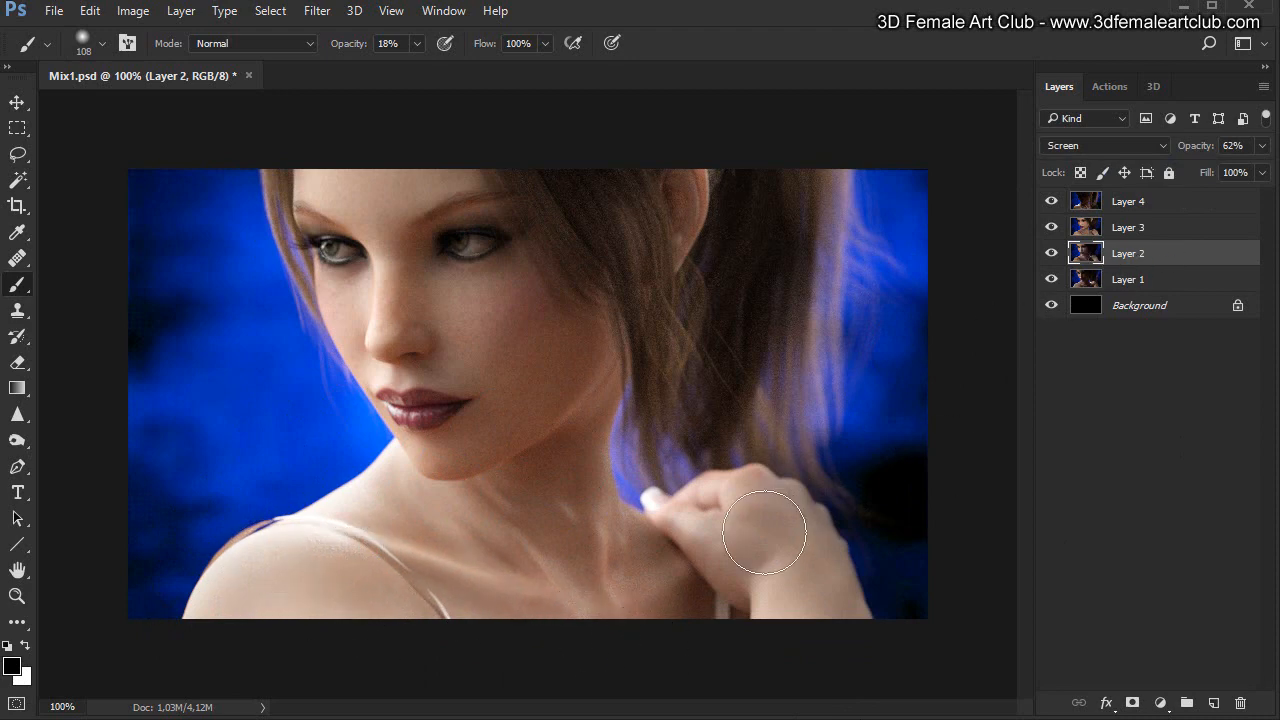
mouse_move(764, 532)
mouse_down()
mouse_move(323, 537)
mouse_move(414, 580)
mouse_move(461, 525)
mouse_move(594, 529)
mouse_move(660, 606)
mouse_move(663, 486)
mouse_move(822, 515)
mouse_move(793, 648)
mouse_up()
mouse_move(642, 645)
mouse_down()
mouse_move(857, 617)
mouse_move(263, 591)
mouse_move(819, 495)
mouse_up()
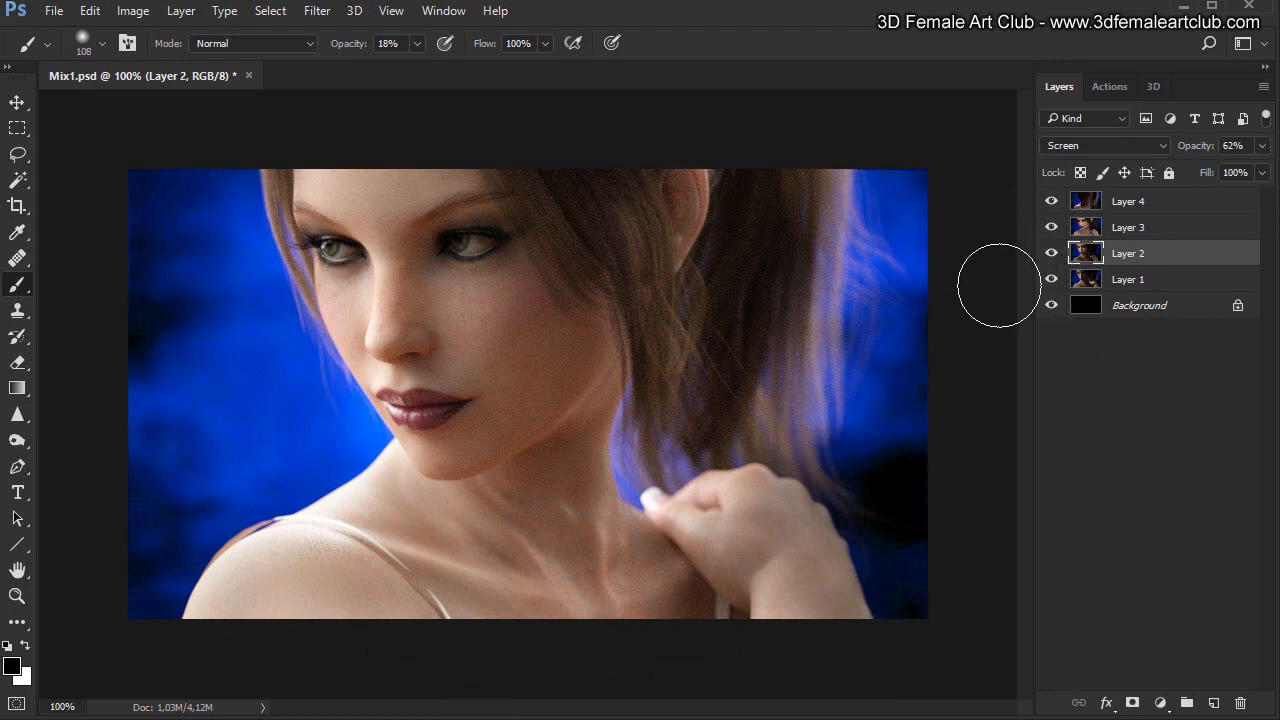
Step: Check Layer 4's contribution by toggling its visibility, and paint black over the neck and upper chest on that layer
click(1051, 202)
click(1051, 202)
click(1051, 202)
click(1051, 202)
click(1051, 202)
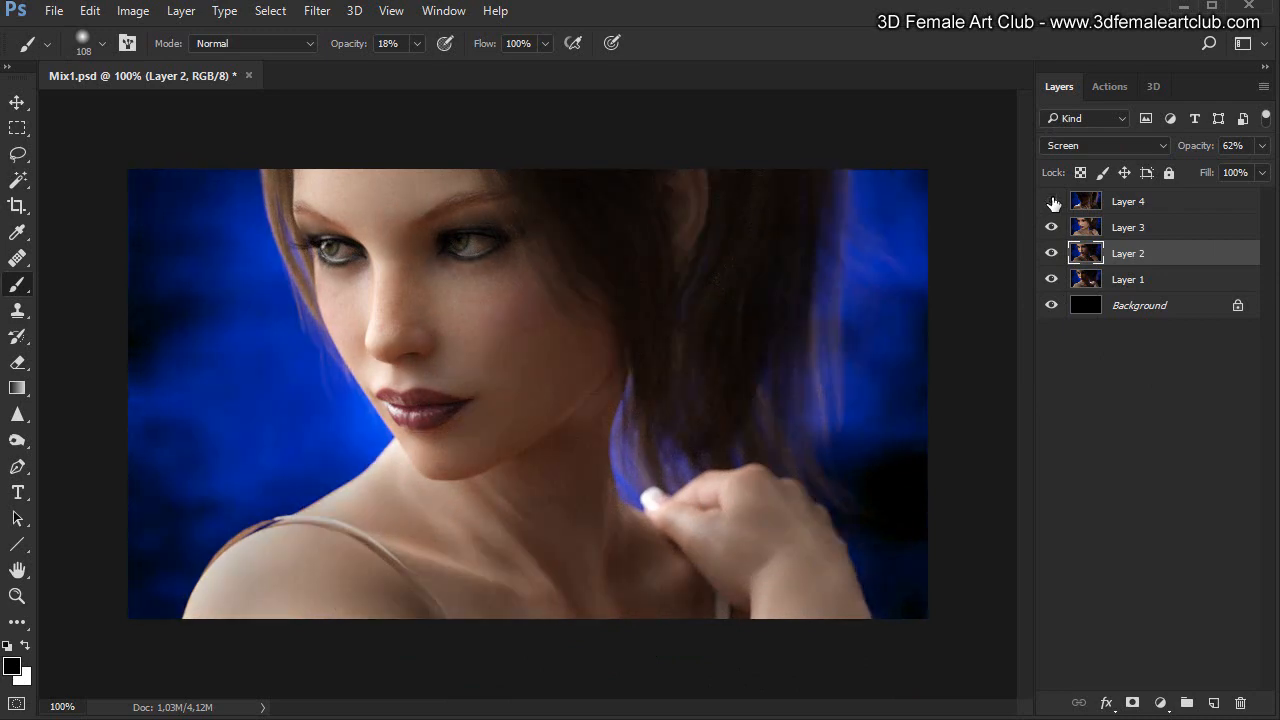
click(1051, 202)
click(1051, 202)
click(1051, 202)
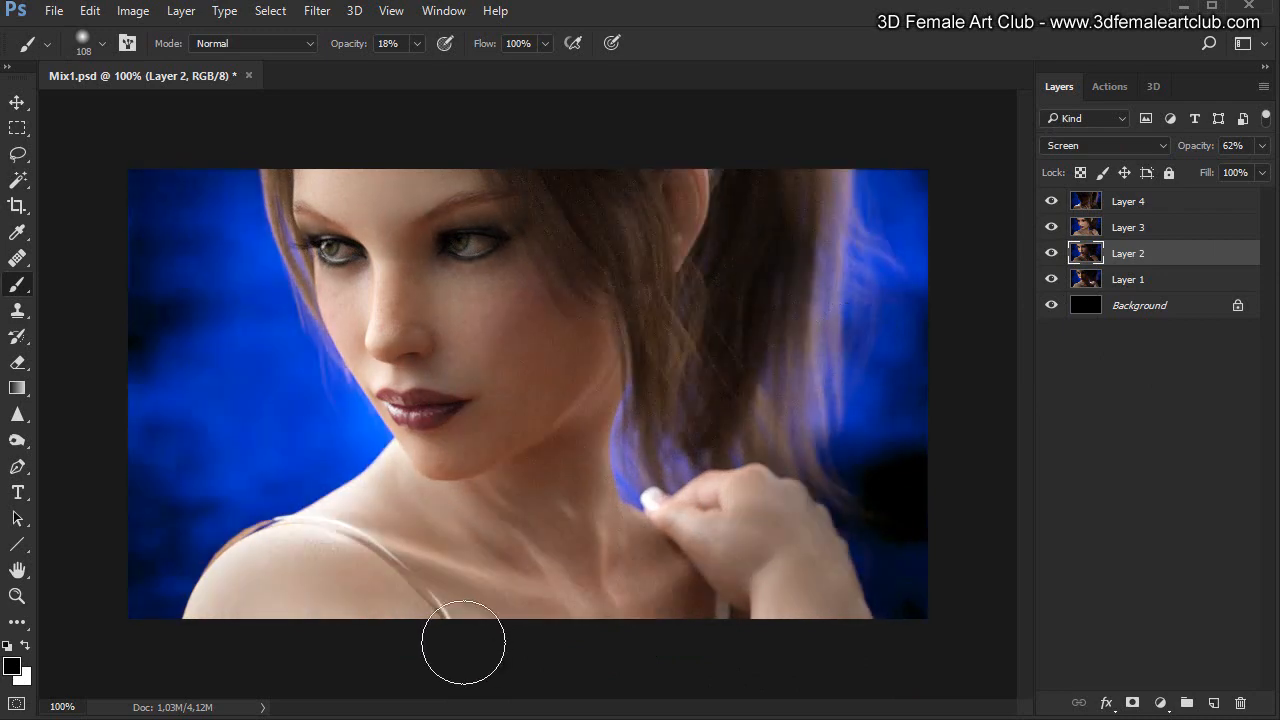
click(1080, 205)
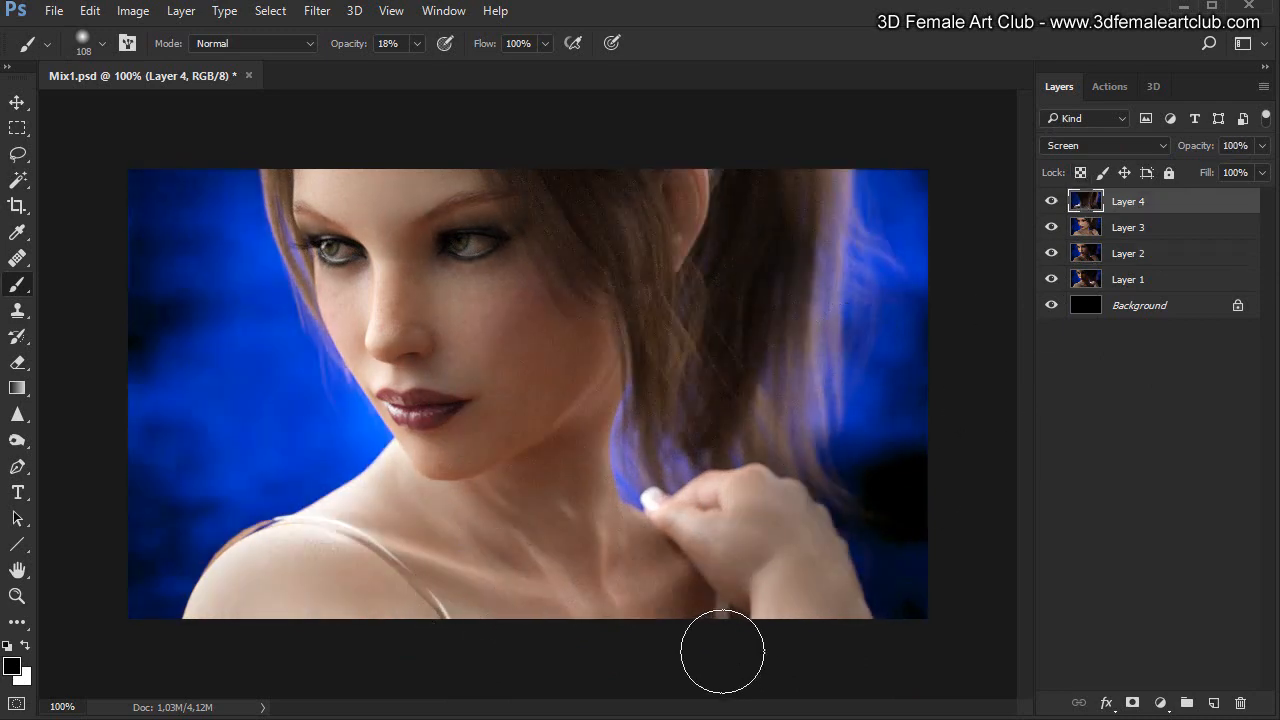
drag(600, 618, 529, 631)
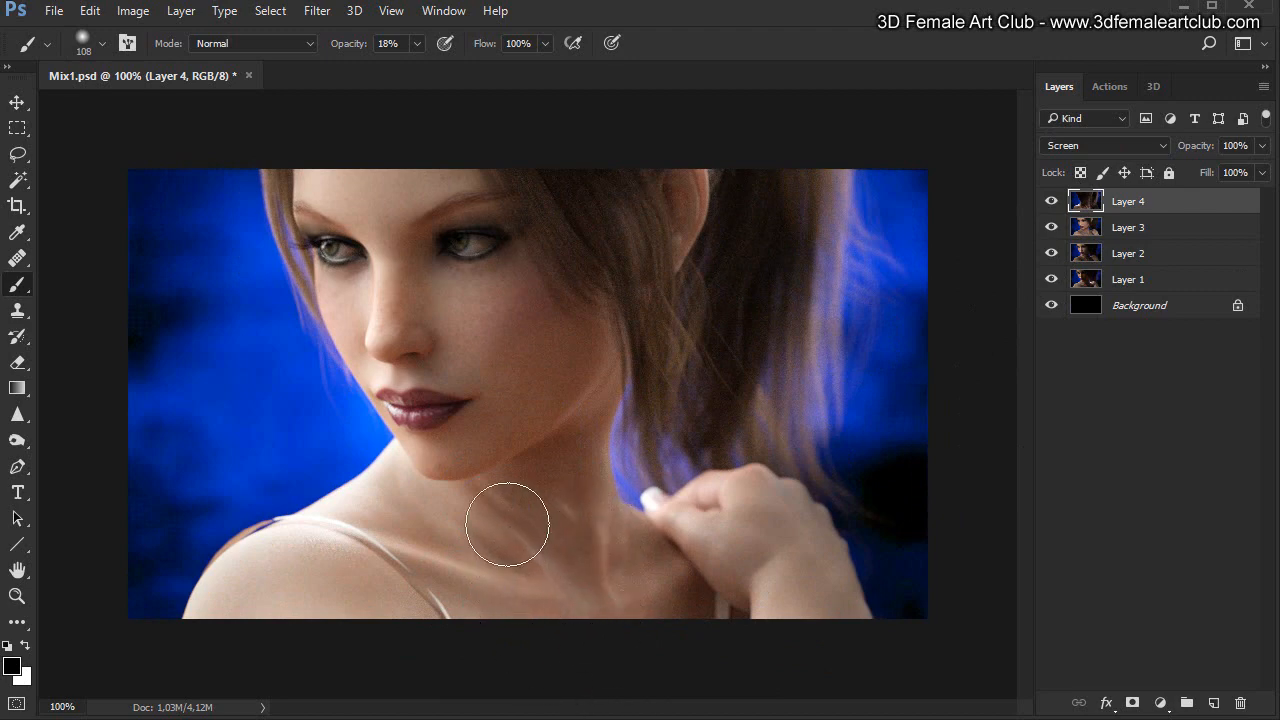
drag(507, 525, 611, 652)
drag(587, 512, 593, 657)
drag(514, 535, 622, 653)
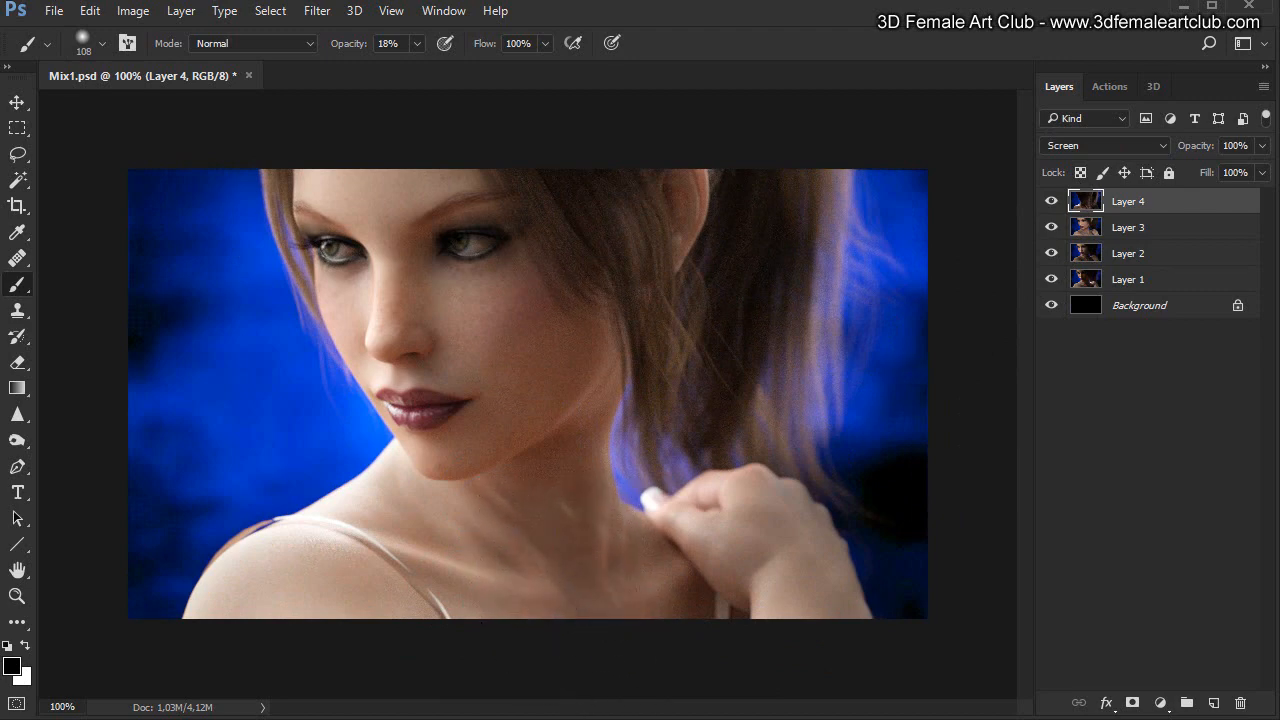
Step: Select Layer 1, compare the image with and without it, and darken the raised hand and wrist with black strokes
click(1093, 280)
click(1051, 280)
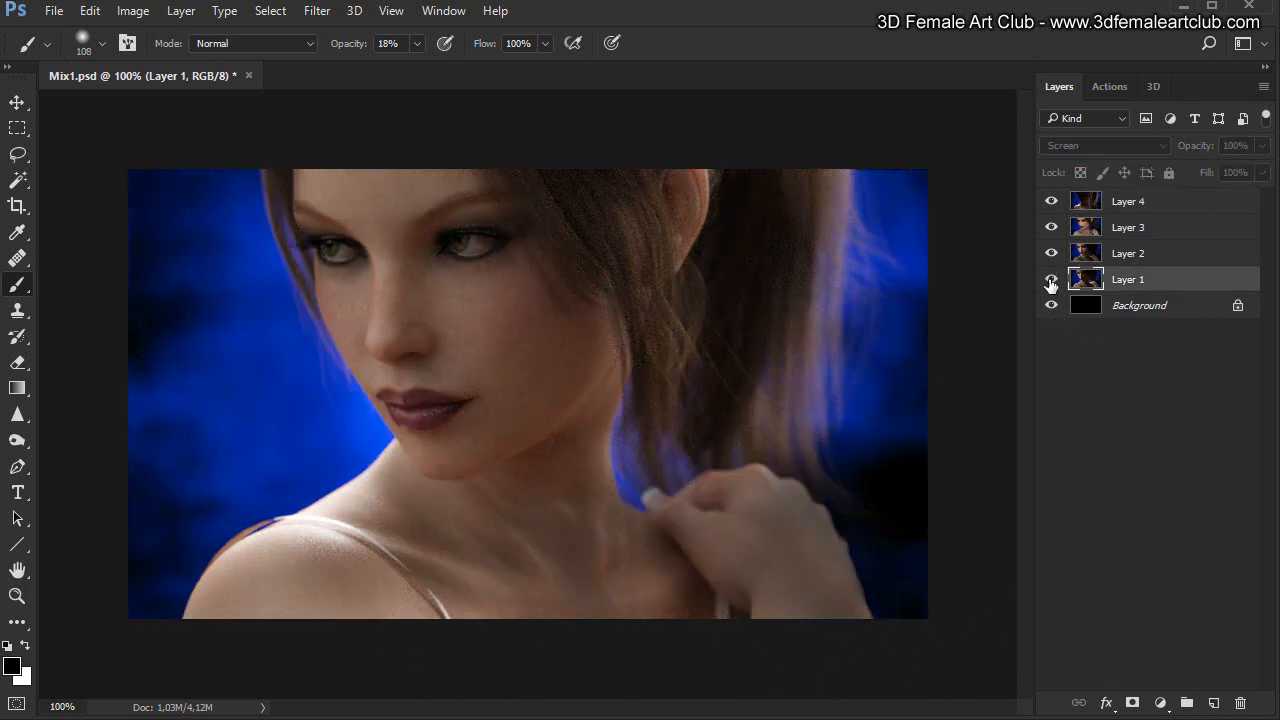
click(1051, 280)
click(1051, 280)
click(1051, 280)
click(1051, 280)
click(1050, 280)
mouse_move(630, 494)
mouse_down()
mouse_move(694, 534)
mouse_move(689, 503)
mouse_move(766, 506)
mouse_move(694, 541)
mouse_move(837, 597)
mouse_move(757, 591)
mouse_move(838, 666)
mouse_up()
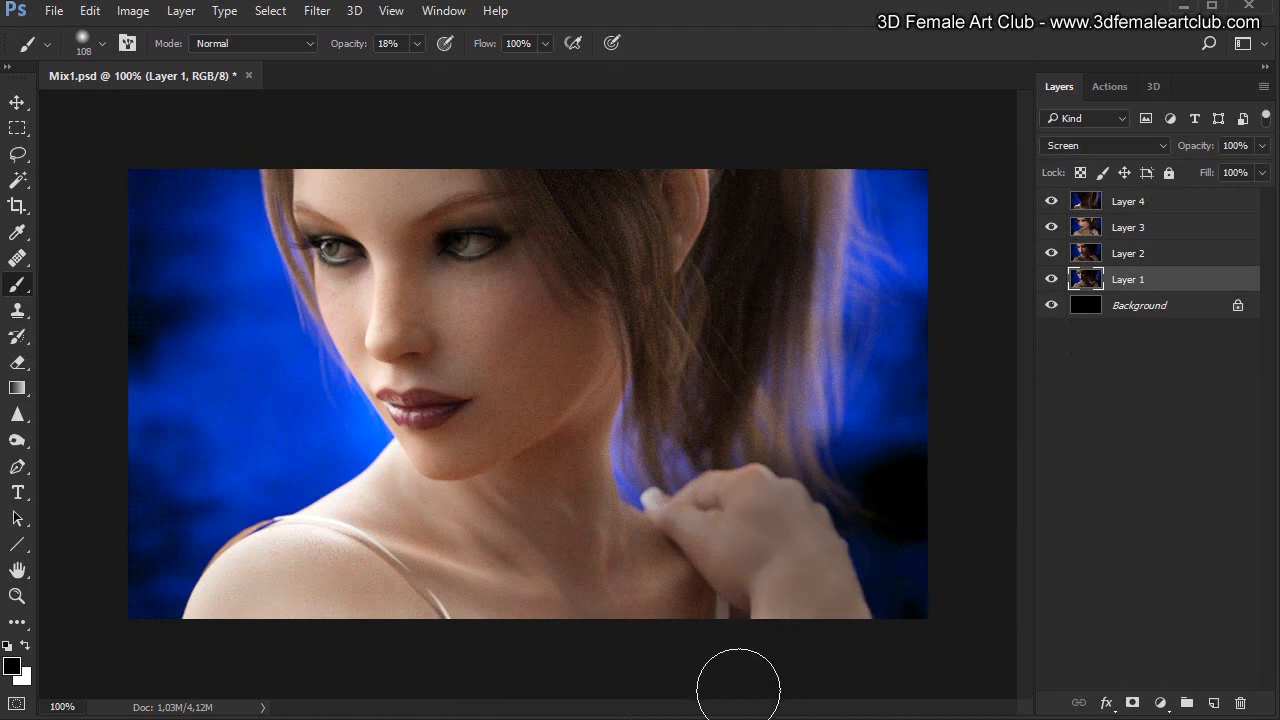
drag(646, 514, 691, 594)
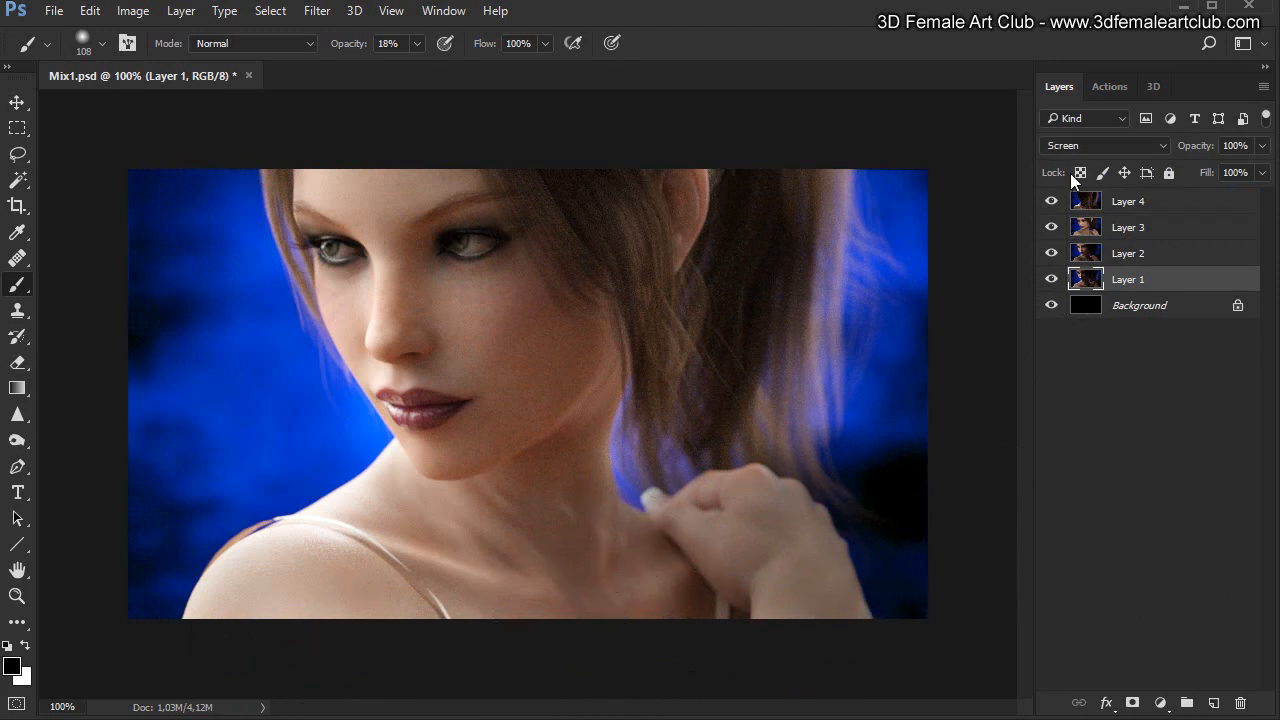
Step: Select Layer 4, toggle its visibility to judge its light, and duplicate the layer under the default name
click(1087, 205)
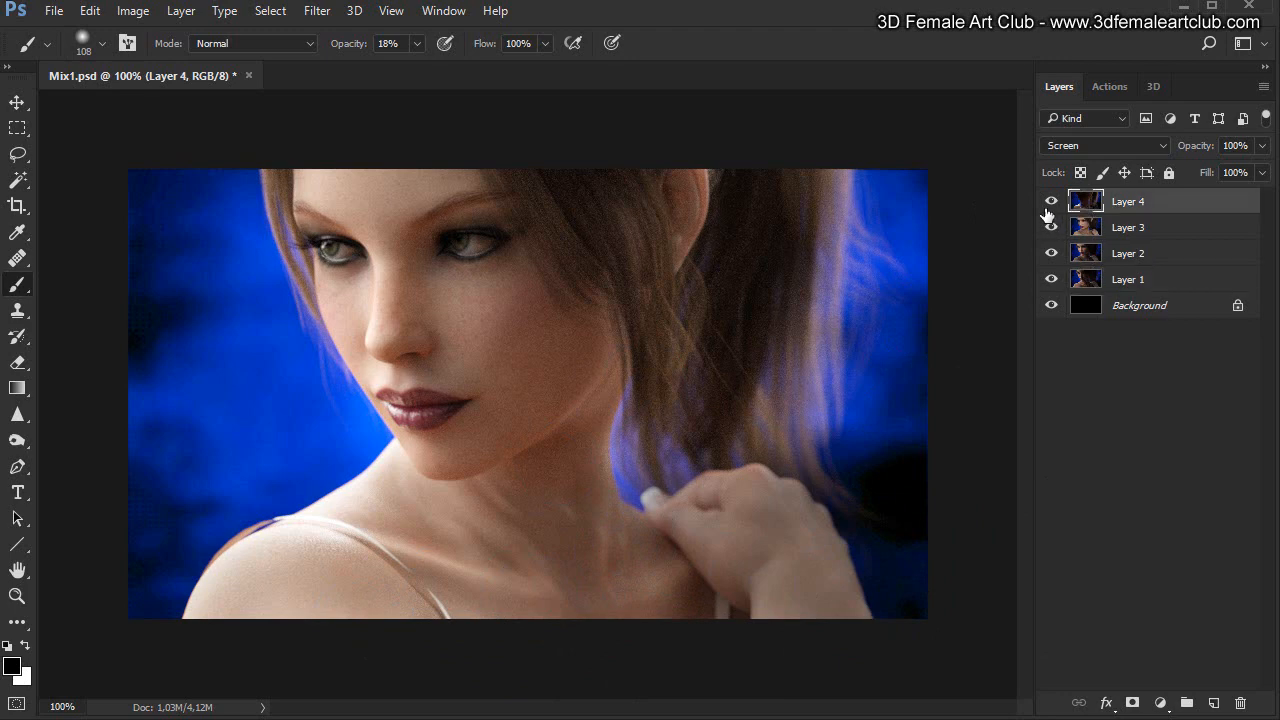
click(1051, 203)
click(1051, 203)
click(1051, 203)
click(1051, 203)
click(1051, 203)
click(1264, 87)
click(1277, 140)
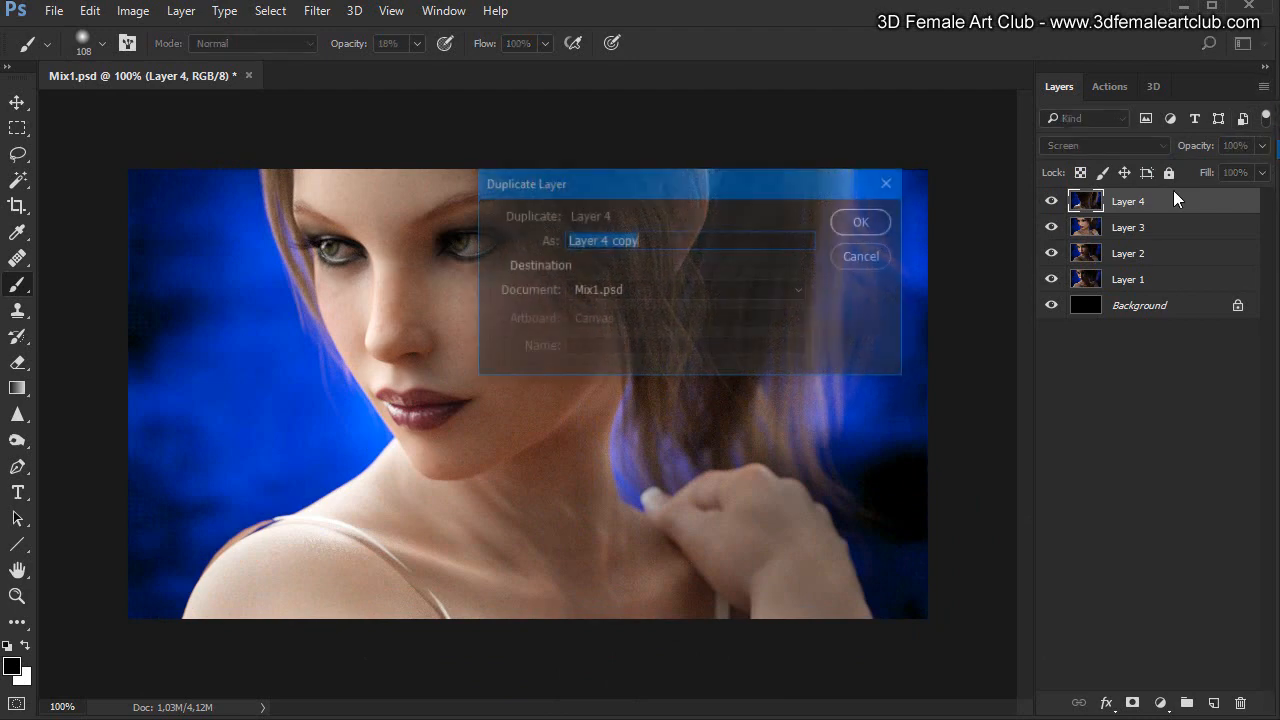
click(856, 221)
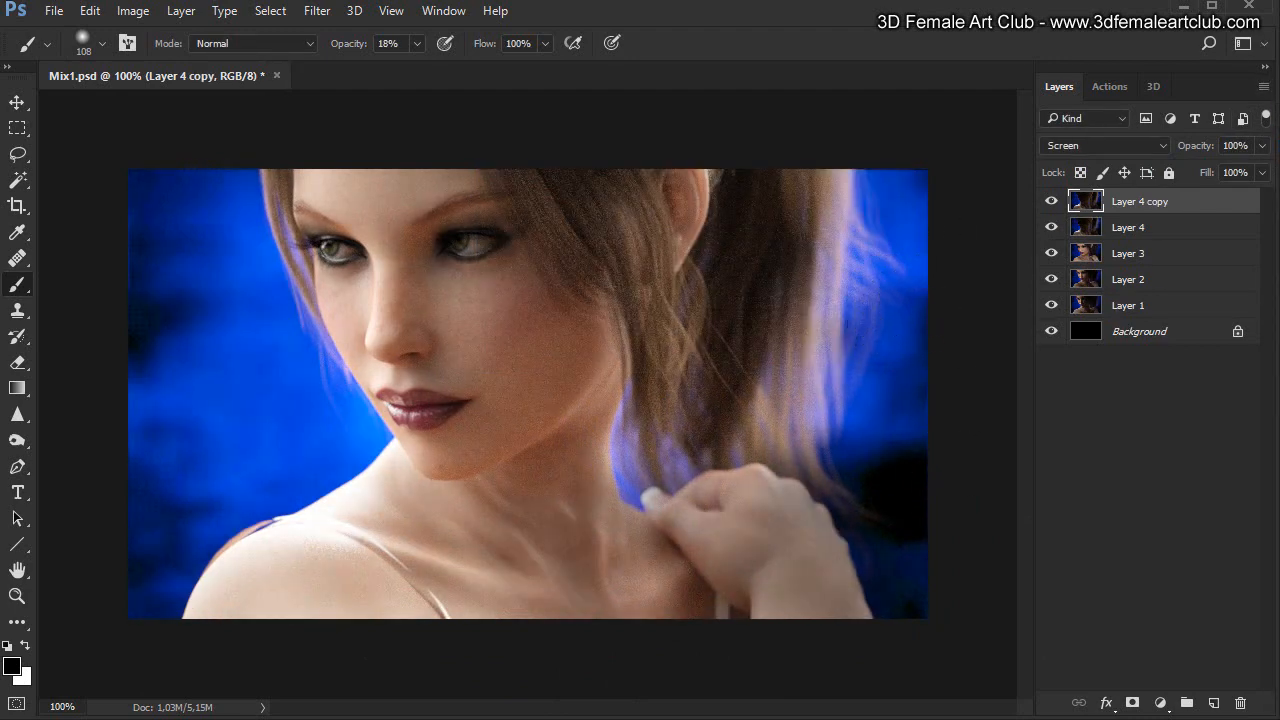
Step: Compare the image with and without Layer 4 copy, and paint black over its shoulder and the area beside the hand
click(1050, 203)
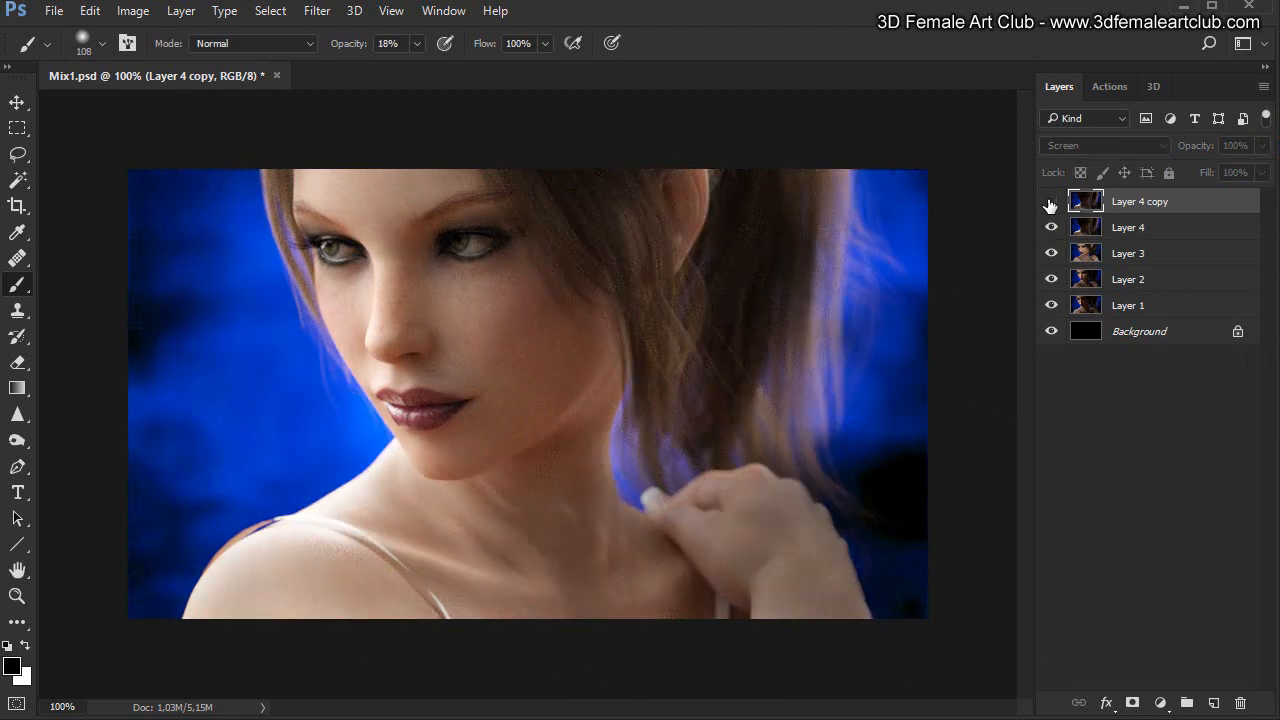
click(1050, 203)
click(1050, 203)
click(1050, 203)
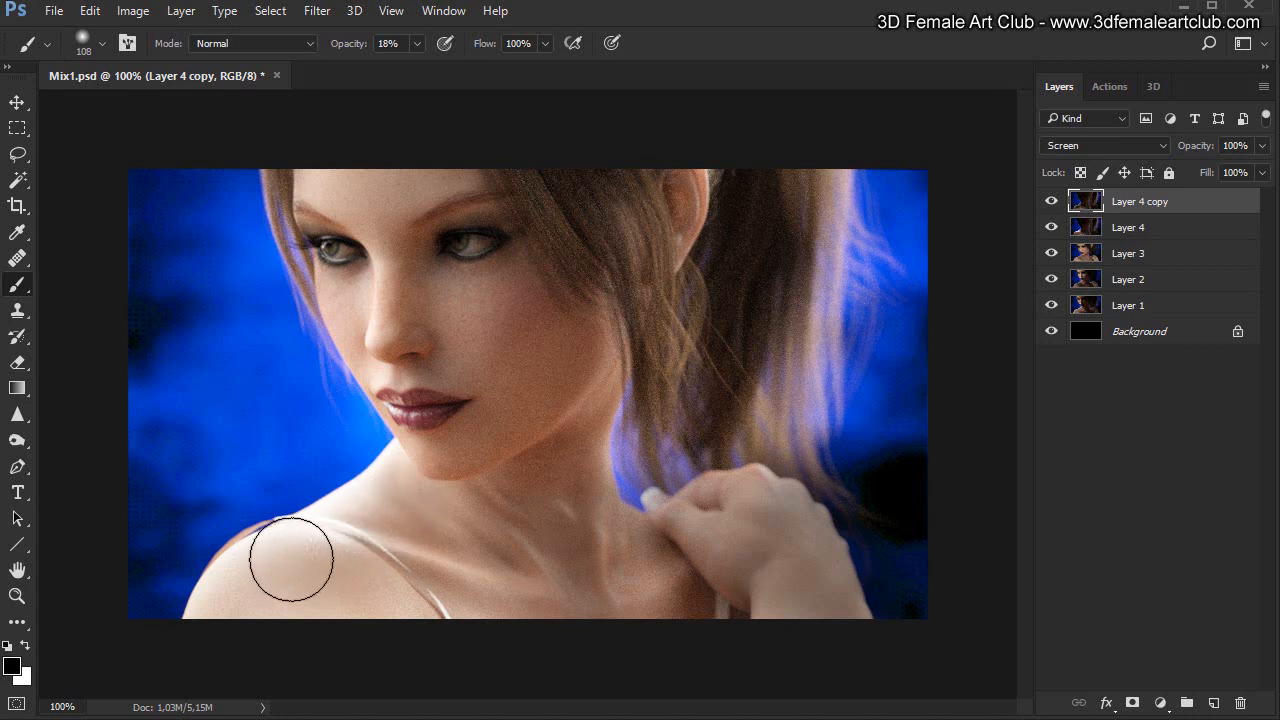
drag(273, 576, 485, 651)
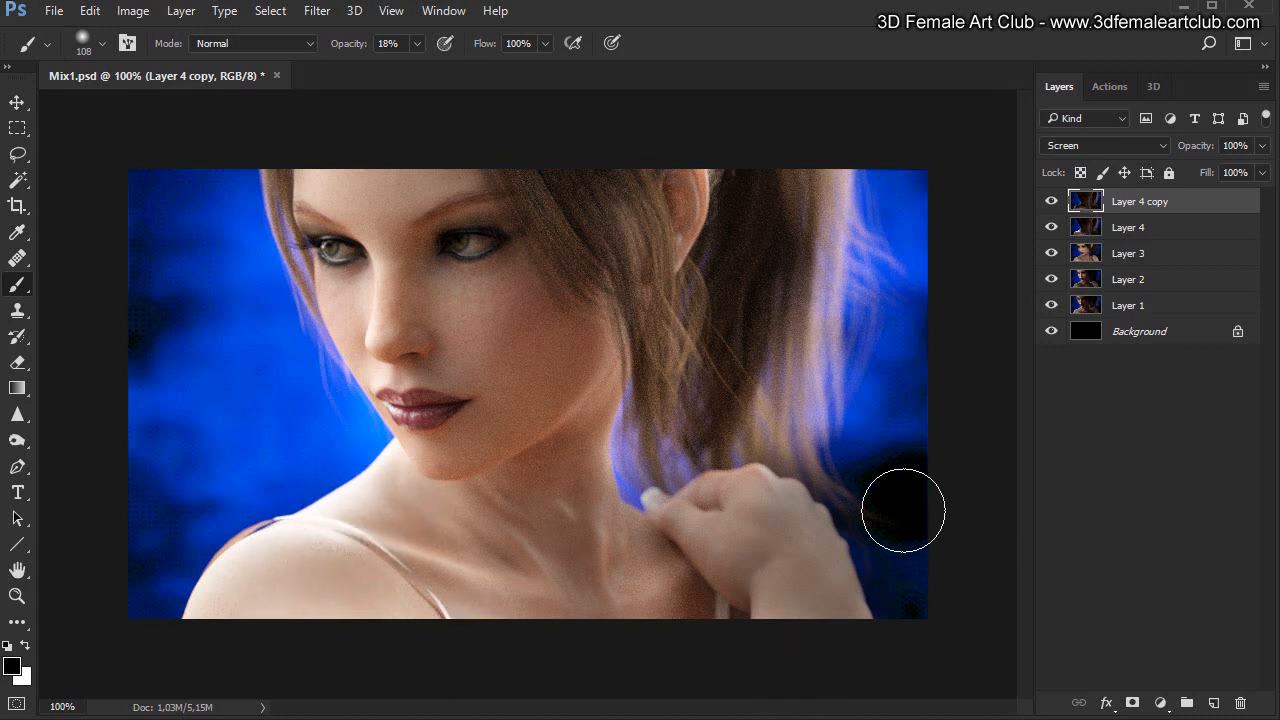
drag(903, 510, 830, 545)
Step: Examine what Layer 4 and Layer 2 each add to the lighting by toggling their visibility
click(1079, 230)
click(1051, 228)
click(1051, 228)
click(1051, 228)
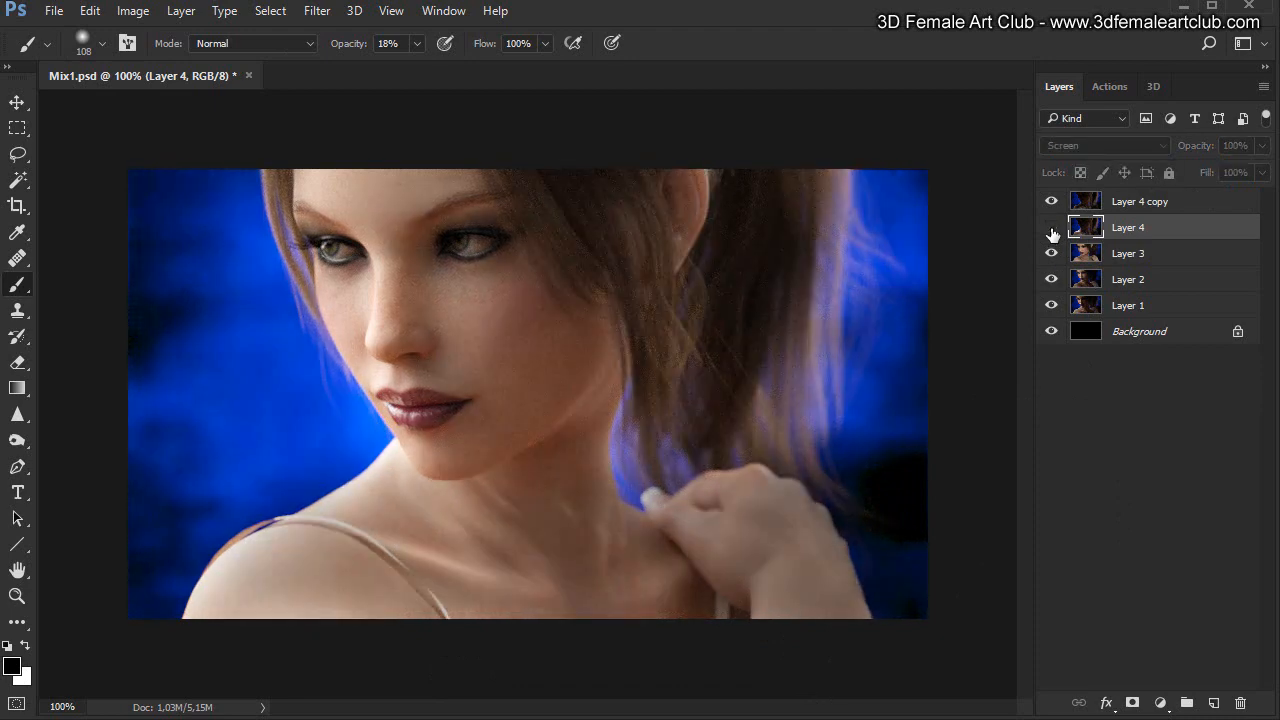
click(1051, 228)
click(1084, 255)
click(1068, 281)
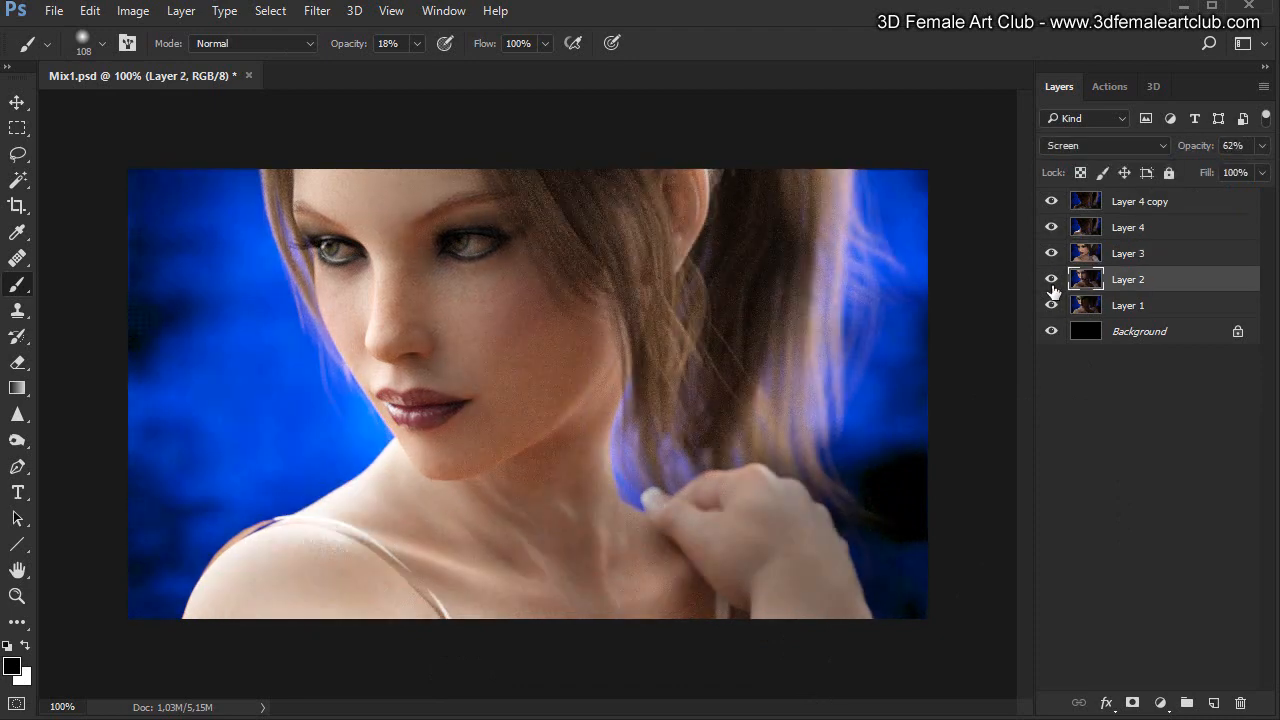
click(1051, 280)
click(1051, 280)
click(1051, 280)
click(1051, 280)
Step: Select Layer 1, check its contribution to the lighting, and duplicate it under the default name
click(1070, 310)
click(1051, 307)
click(1051, 306)
click(1051, 306)
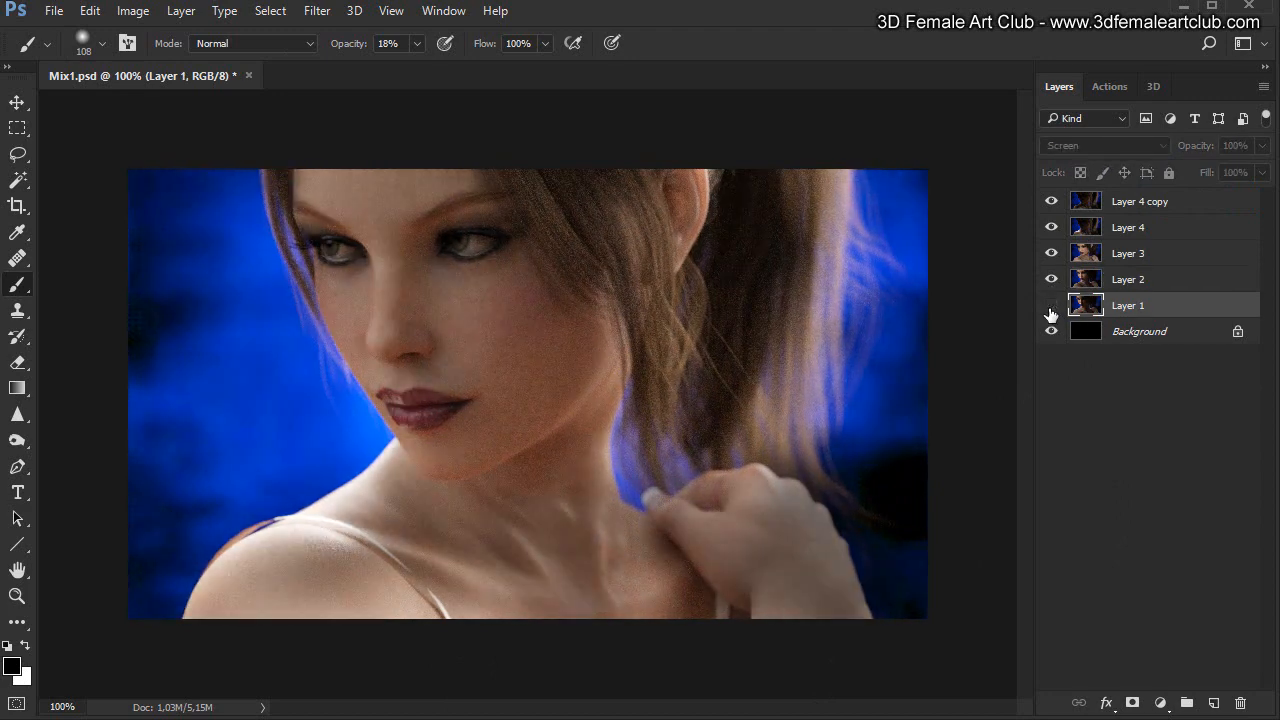
click(1051, 306)
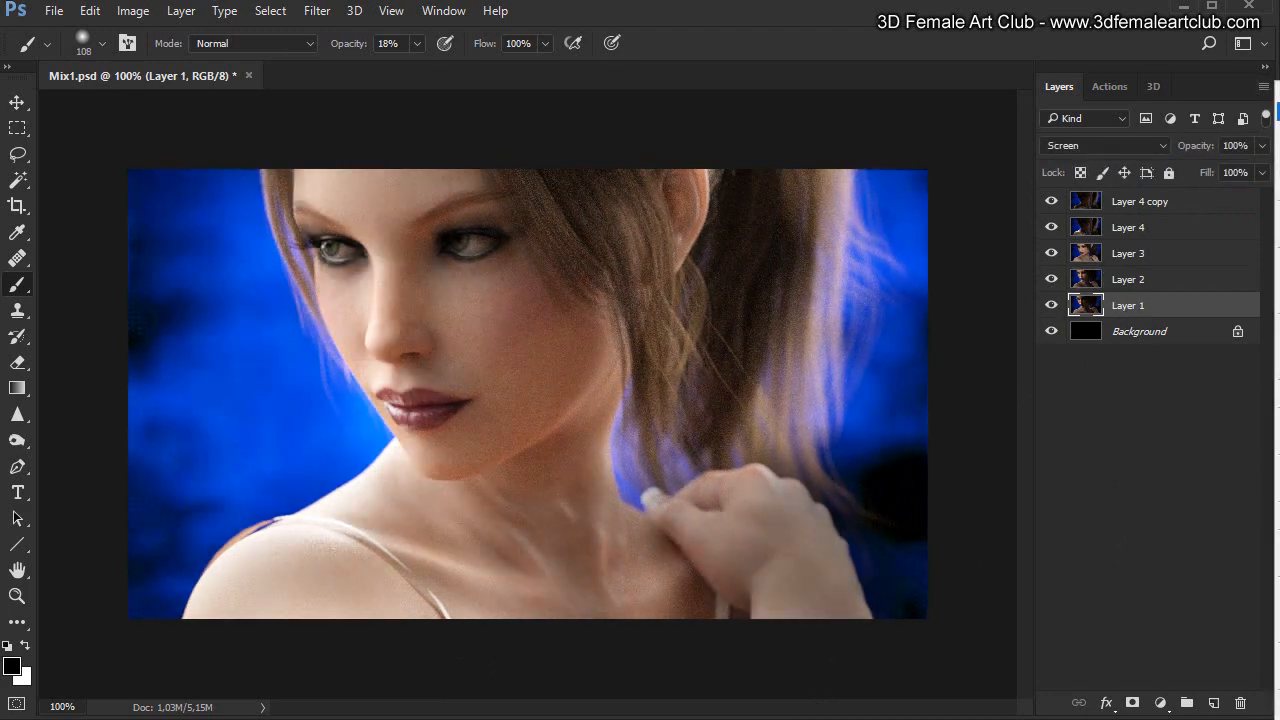
click(1264, 86)
click(1130, 178)
click(862, 222)
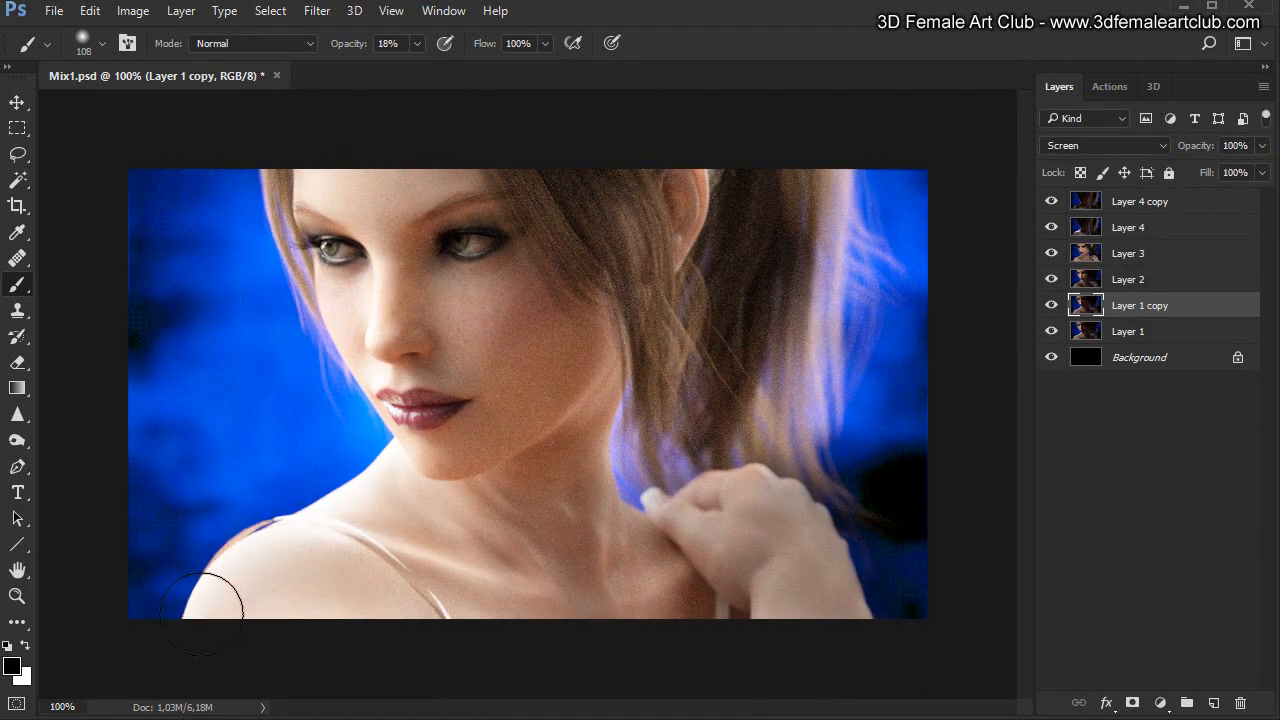
Step: Black out the shoulder, chest and hand on Layer 1 copy at 100% brush opacity, and set the layer's opacity to 21%
click(418, 45)
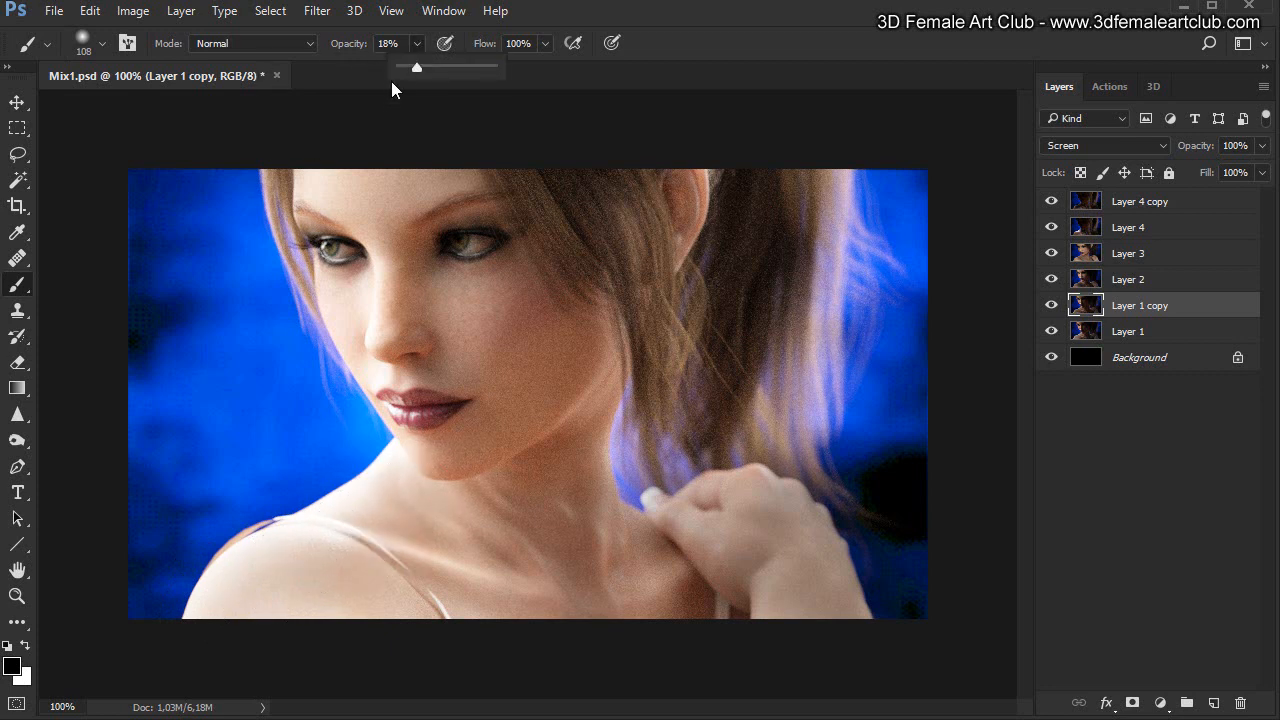
mouse_move(240, 588)
mouse_down()
mouse_move(263, 534)
mouse_move(300, 557)
mouse_move(349, 526)
mouse_move(370, 483)
mouse_move(371, 586)
mouse_move(543, 520)
mouse_move(774, 523)
mouse_move(814, 586)
mouse_move(669, 466)
mouse_move(695, 555)
mouse_up()
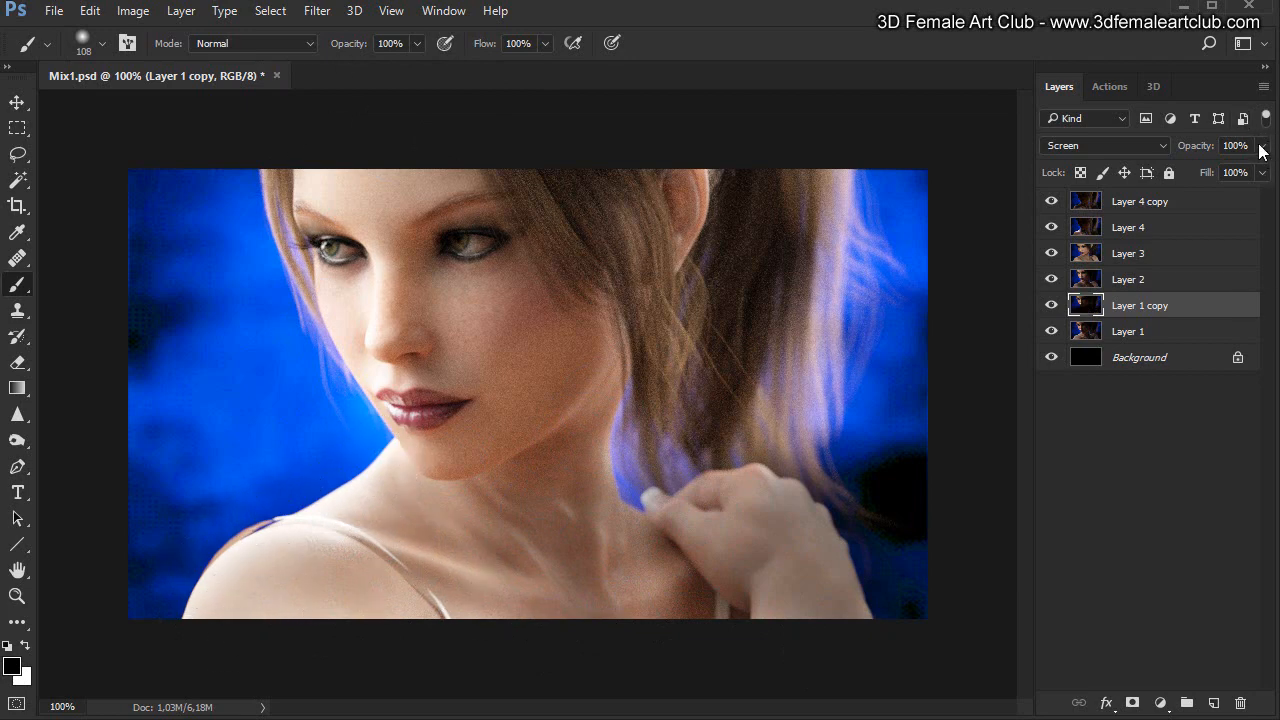
click(1264, 146)
drag(1179, 172, 1261, 170)
drag(1171, 170, 1090, 214)
mouse_move(1176, 218)
mouse_down()
mouse_move(1206, 221)
mouse_move(1157, 220)
mouse_move(1189, 222)
mouse_up()
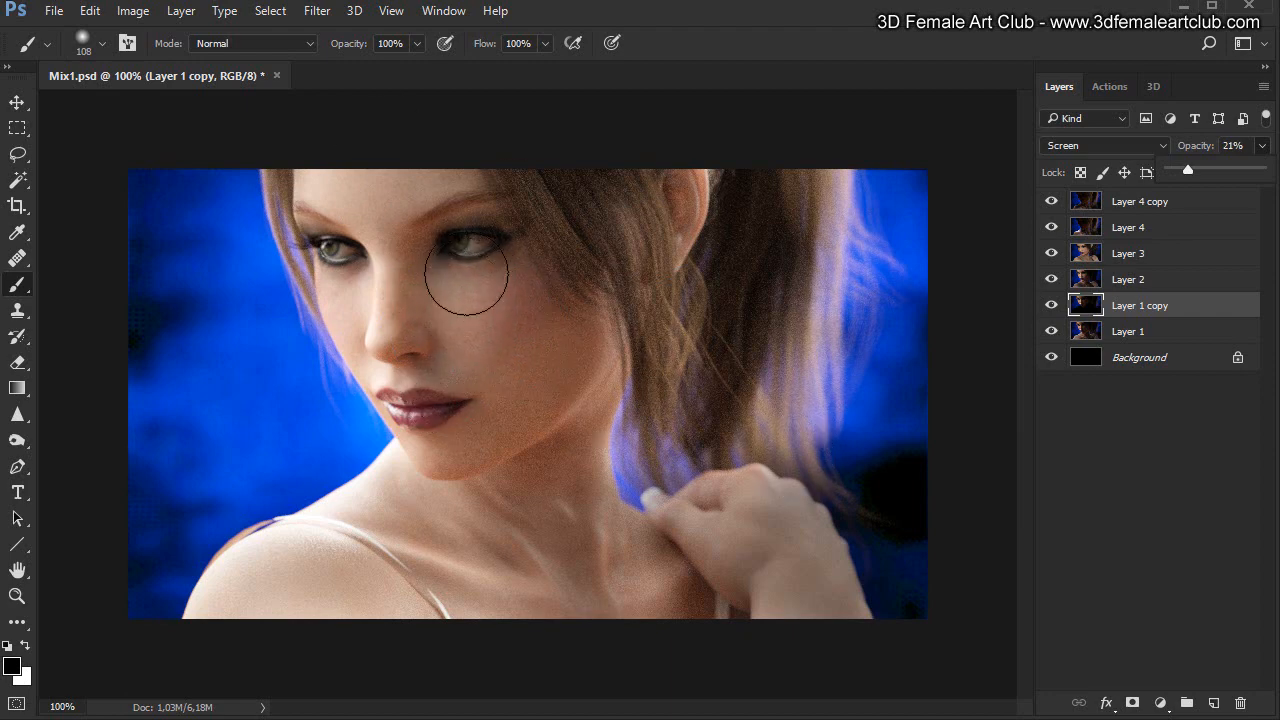
click(466, 266)
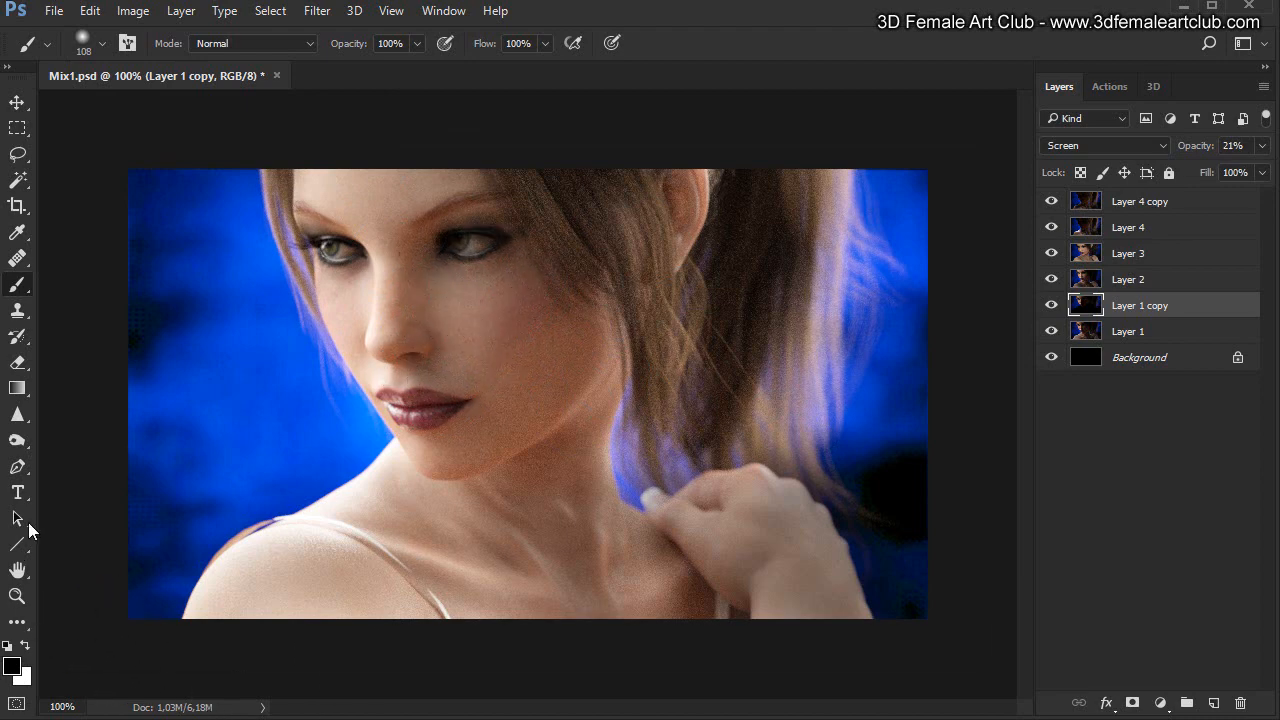
click(17, 155)
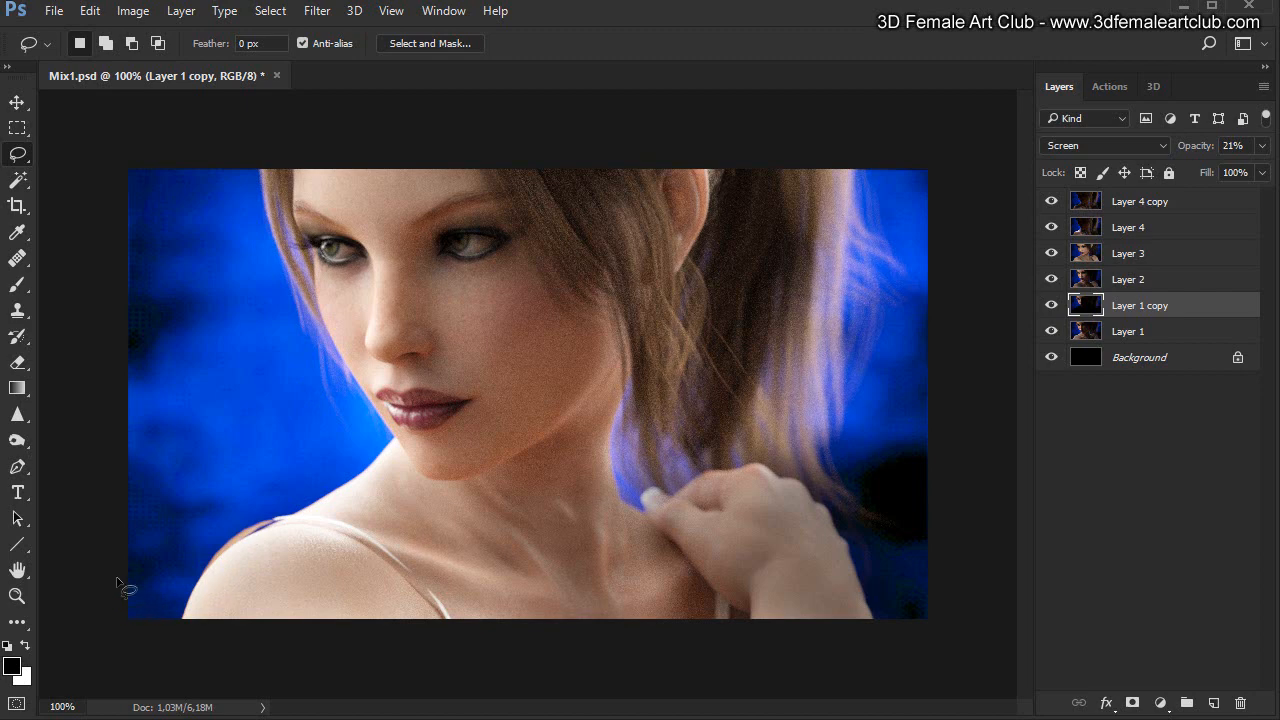
Step: Check and select Layer 4, set the brush opacity to 29%, and darken the shoulder with black
click(1053, 228)
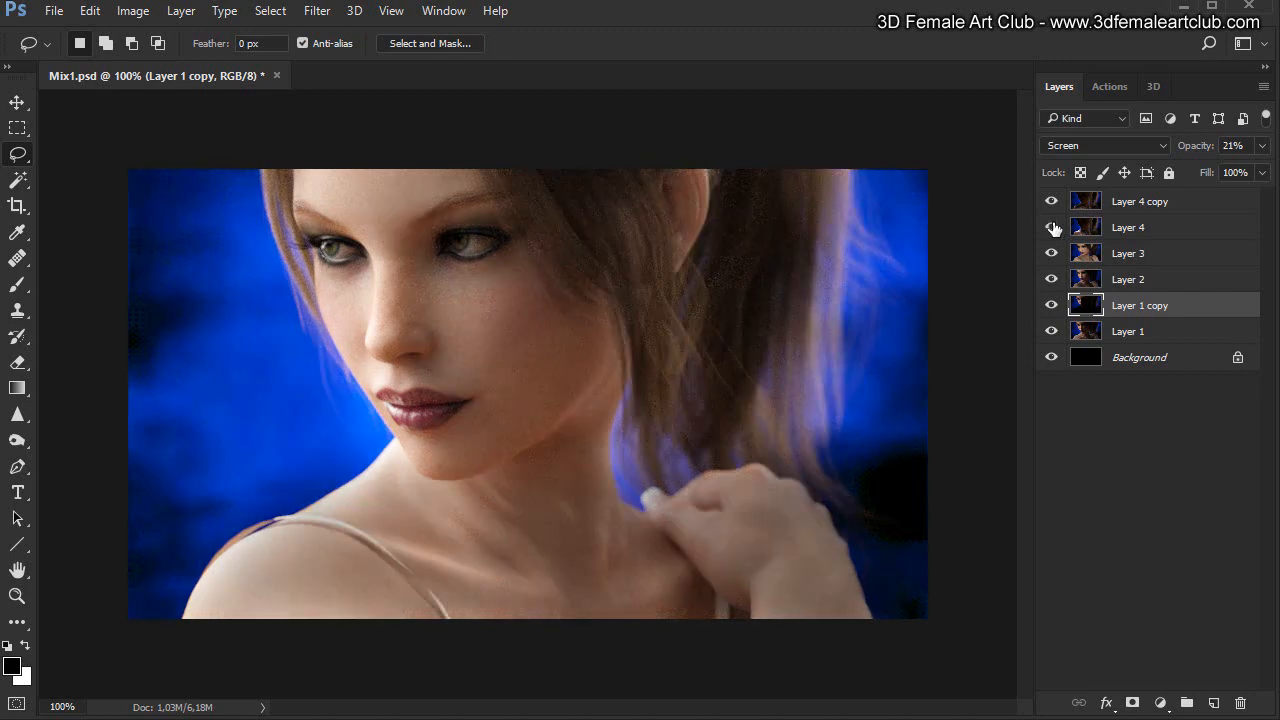
click(1053, 228)
click(1053, 228)
click(1054, 229)
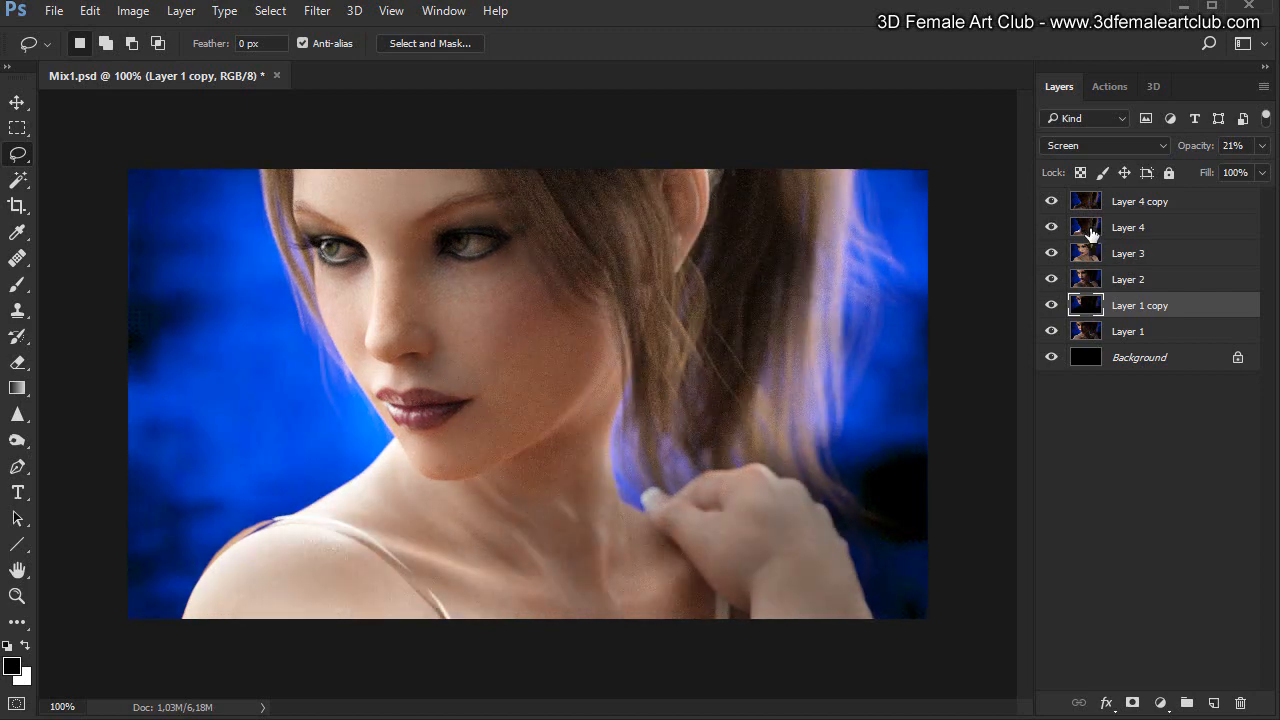
click(1092, 230)
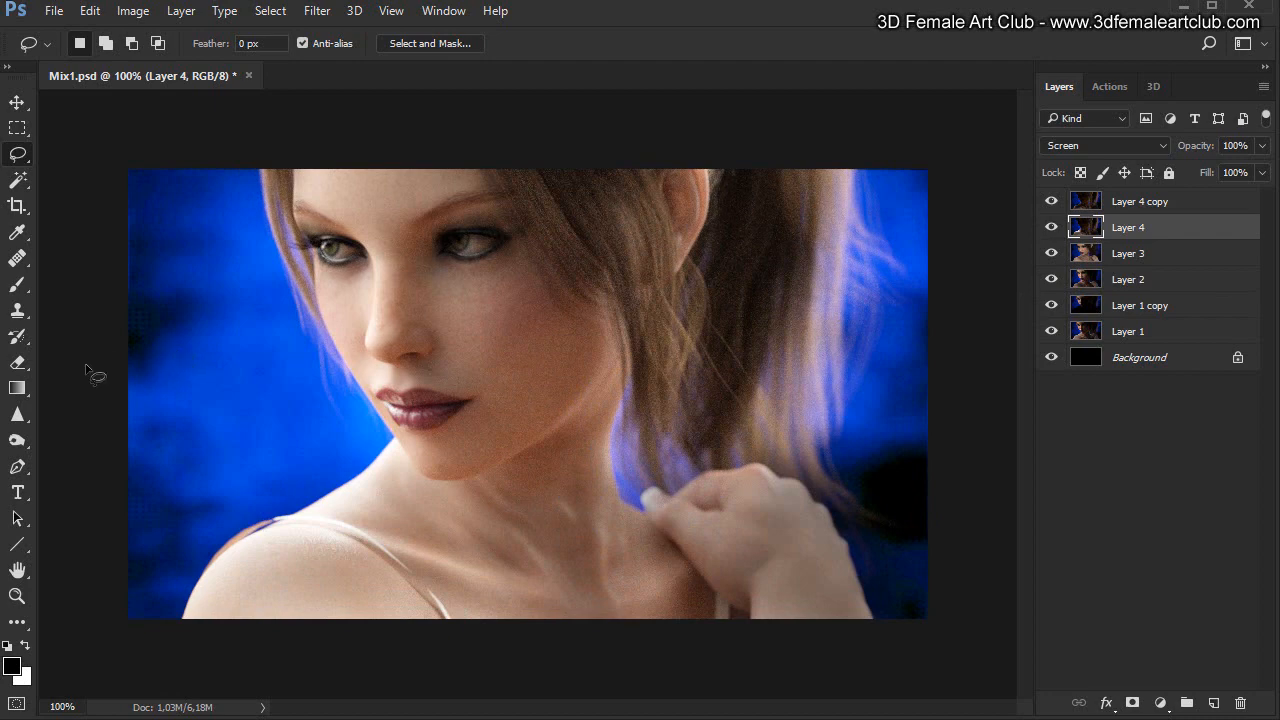
click(17, 310)
click(17, 284)
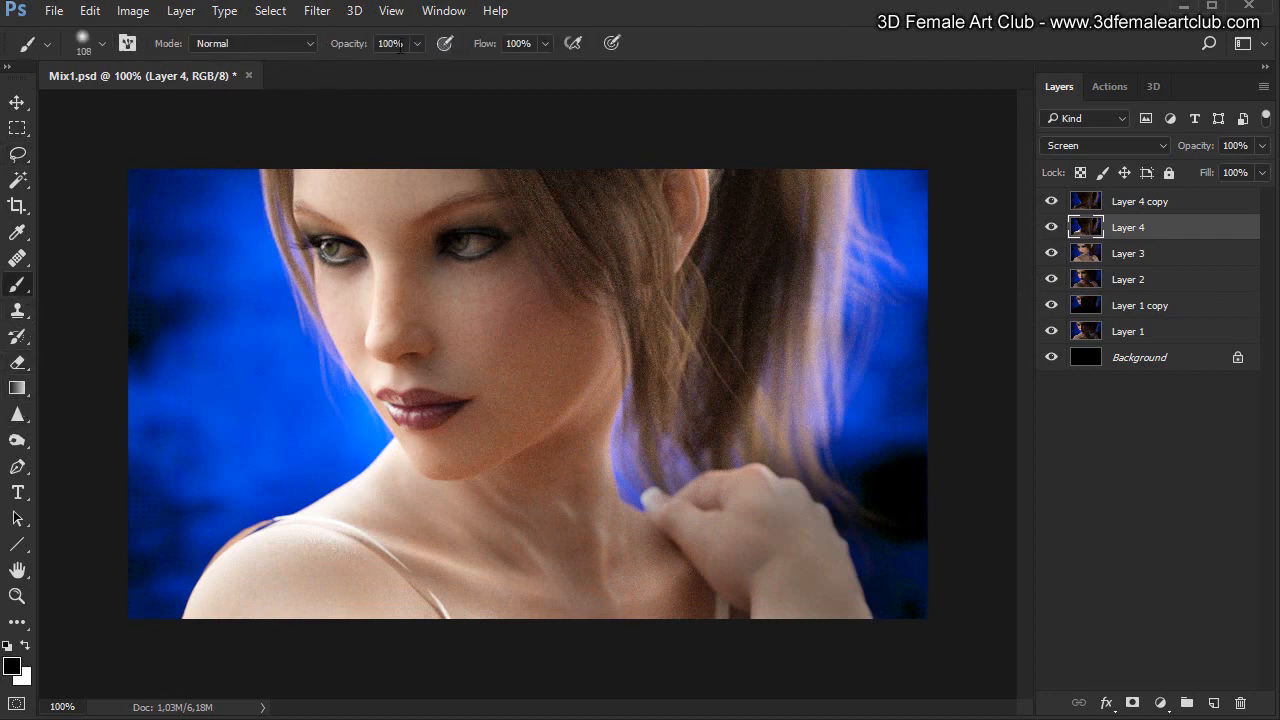
drag(414, 43, 337, 71)
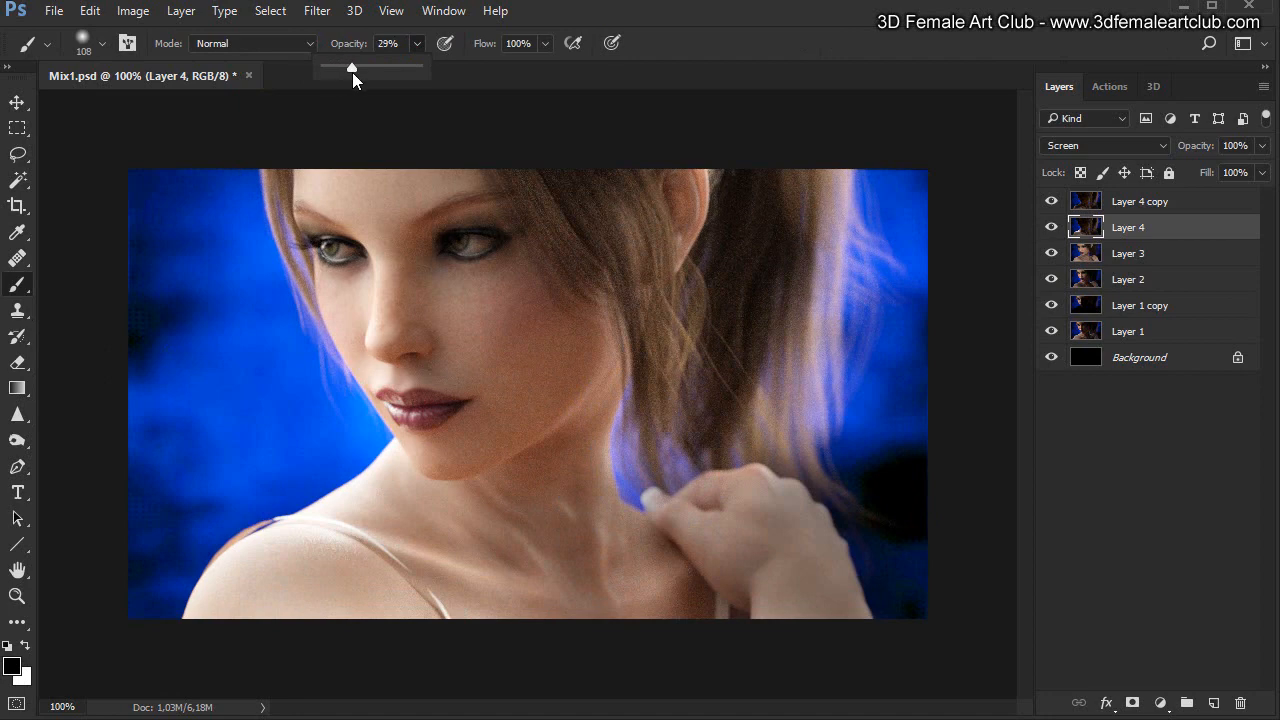
click(290, 508)
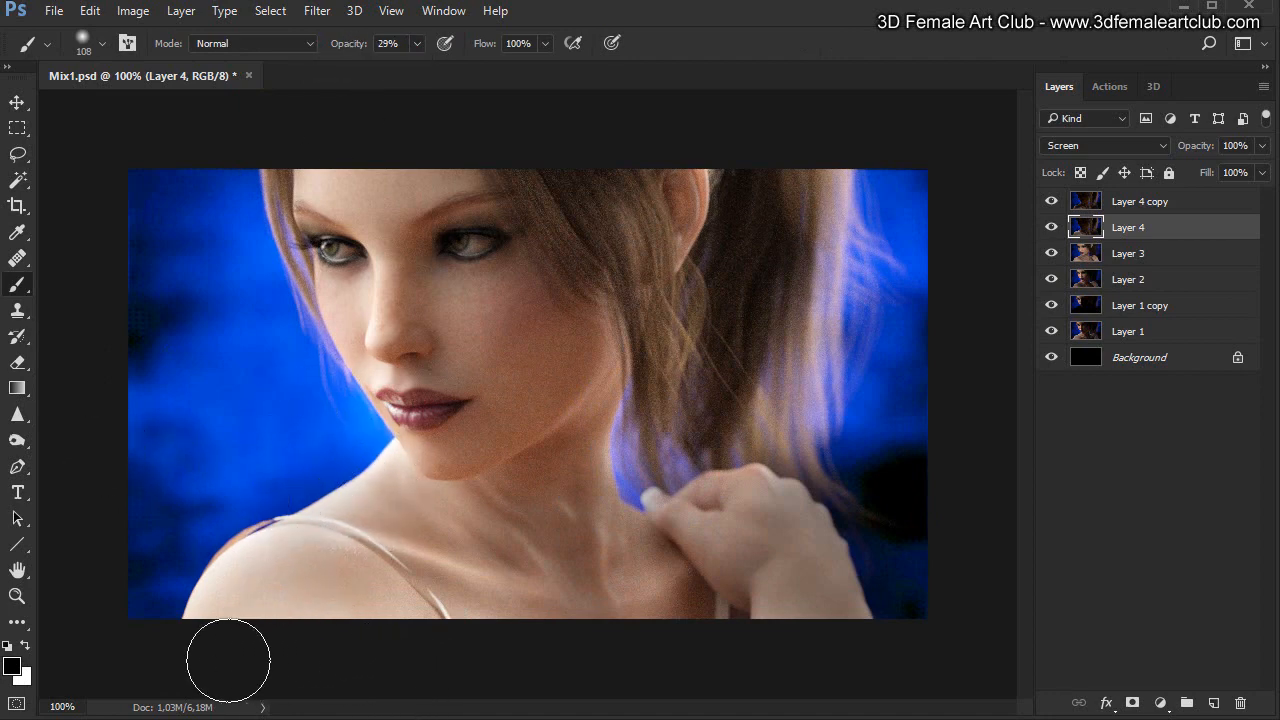
click(22, 156)
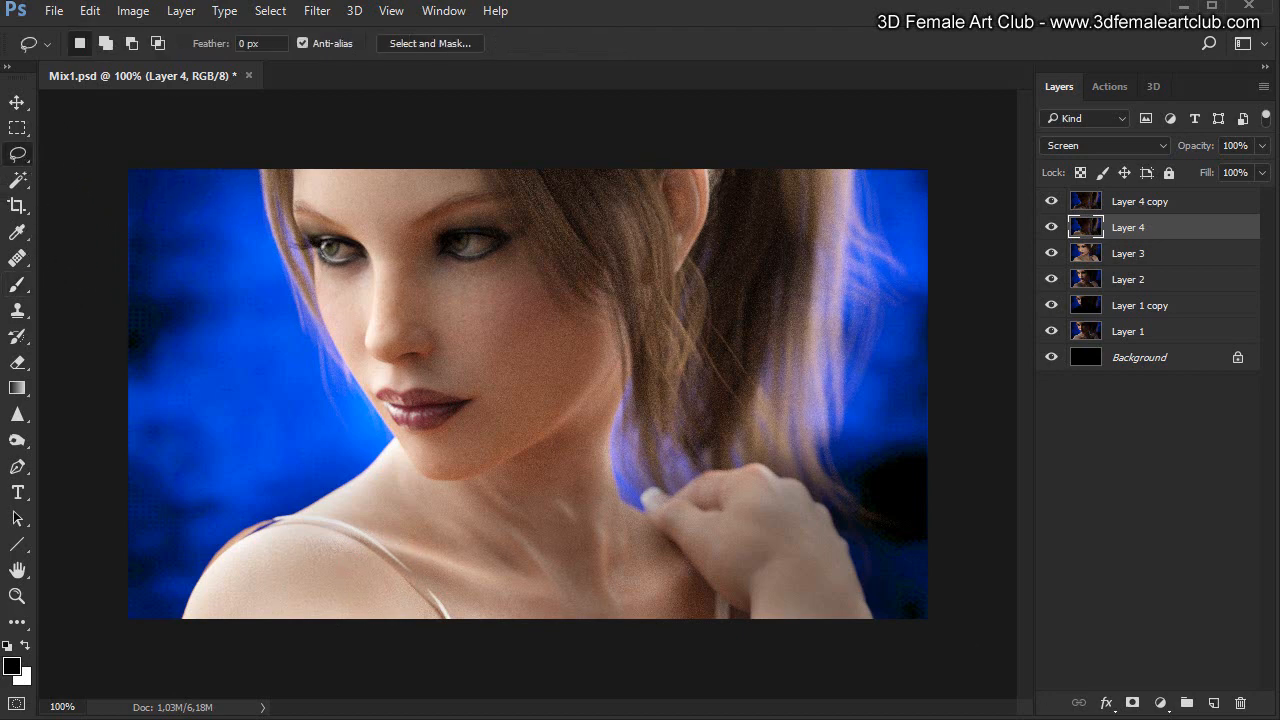
Step: Save the layered document as a new Photoshop file named Mix12 in the FemaleLayers folder
click(54, 12)
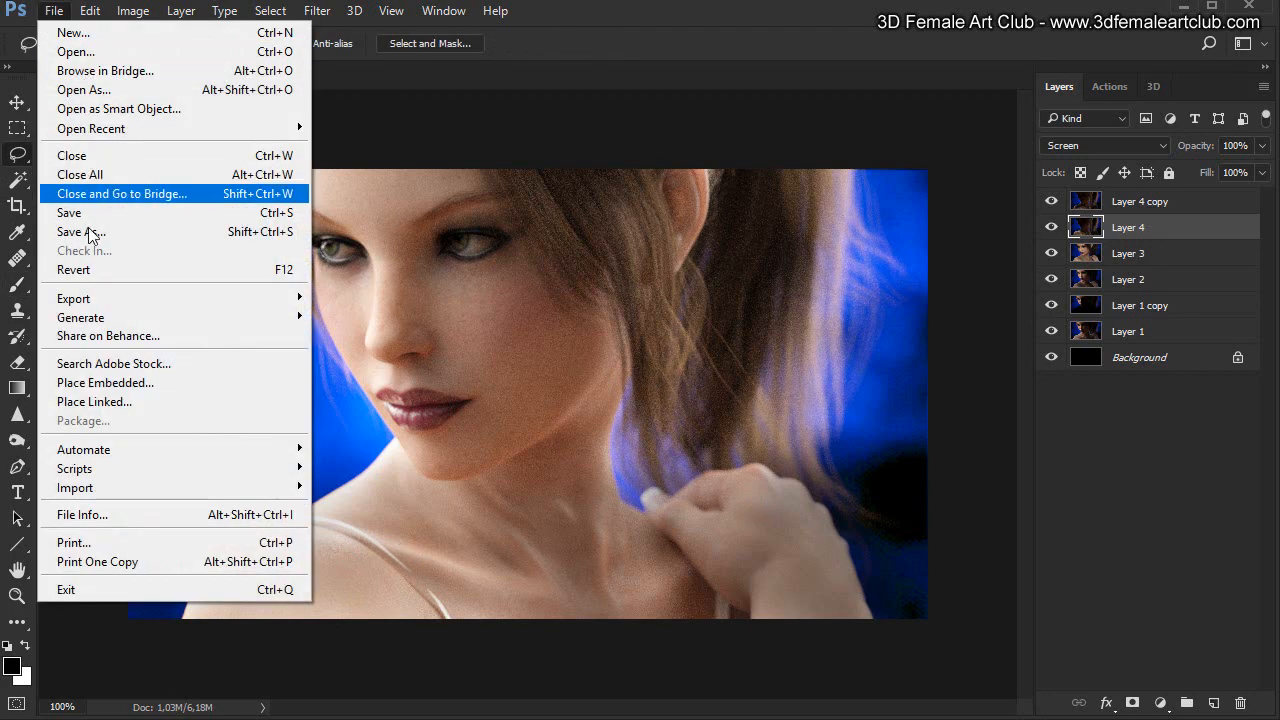
click(82, 232)
key(End)
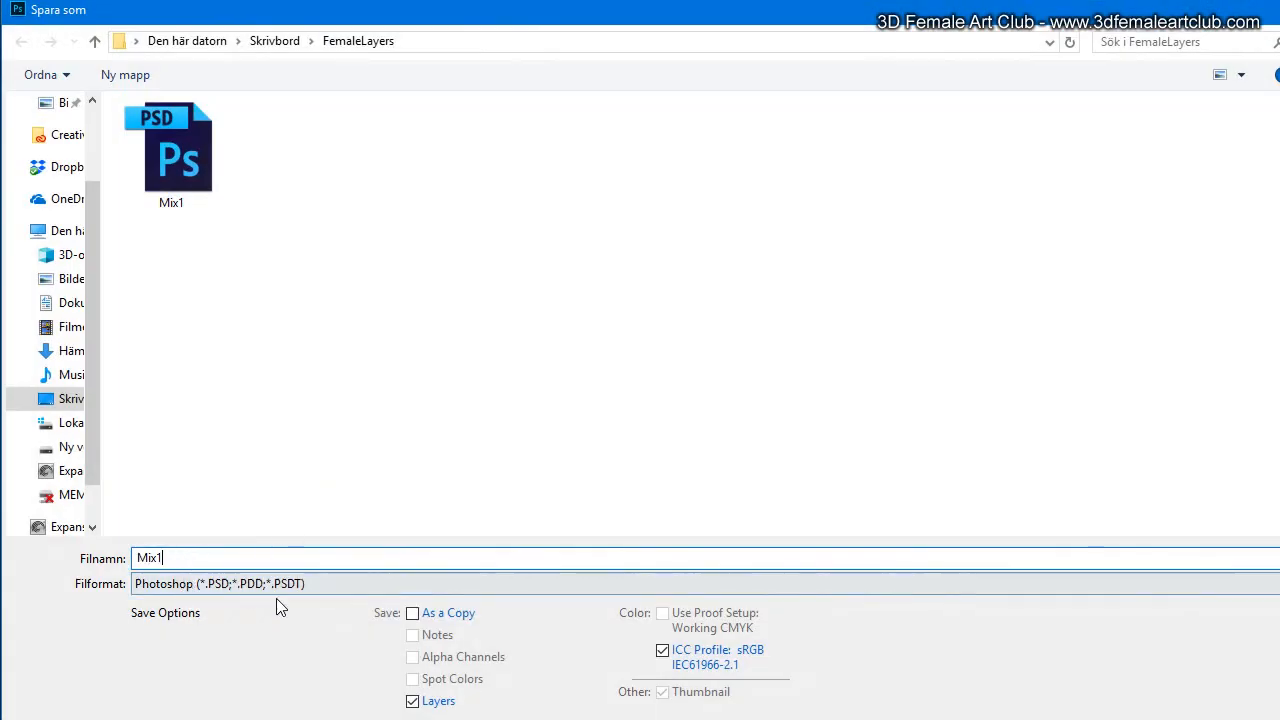
text(2)
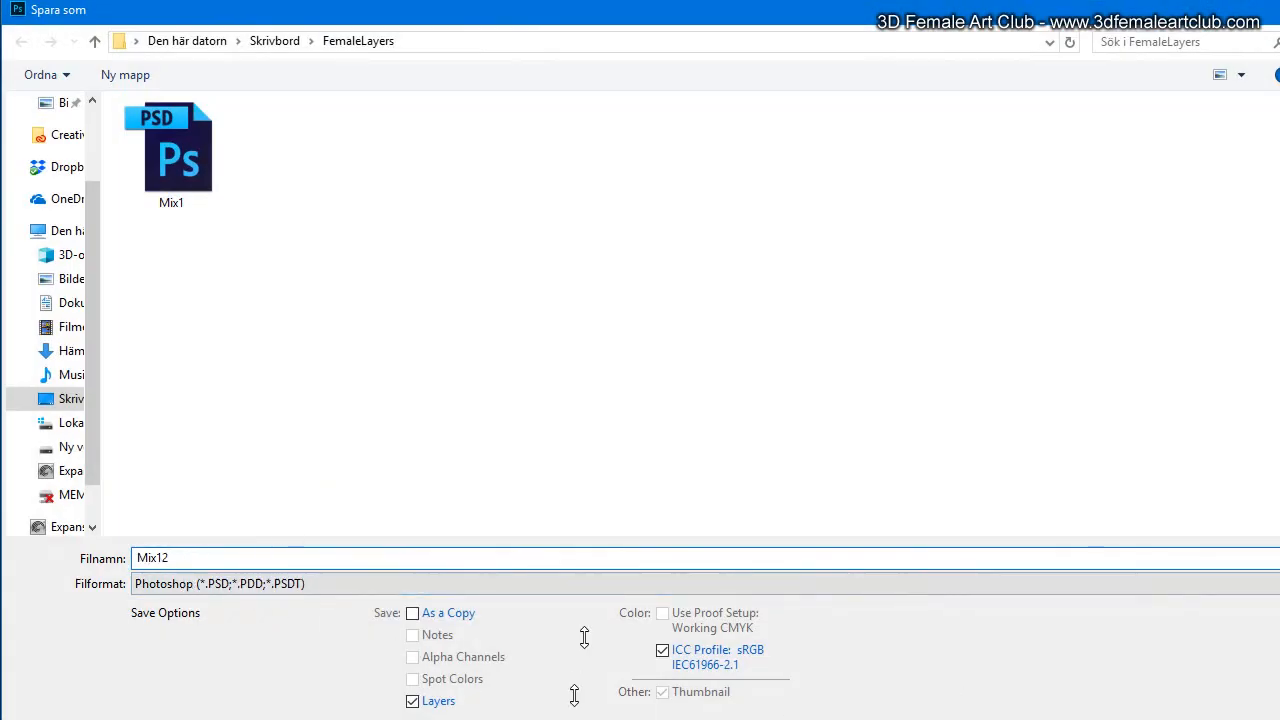
drag(574, 694, 580, 602)
click(1121, 577)
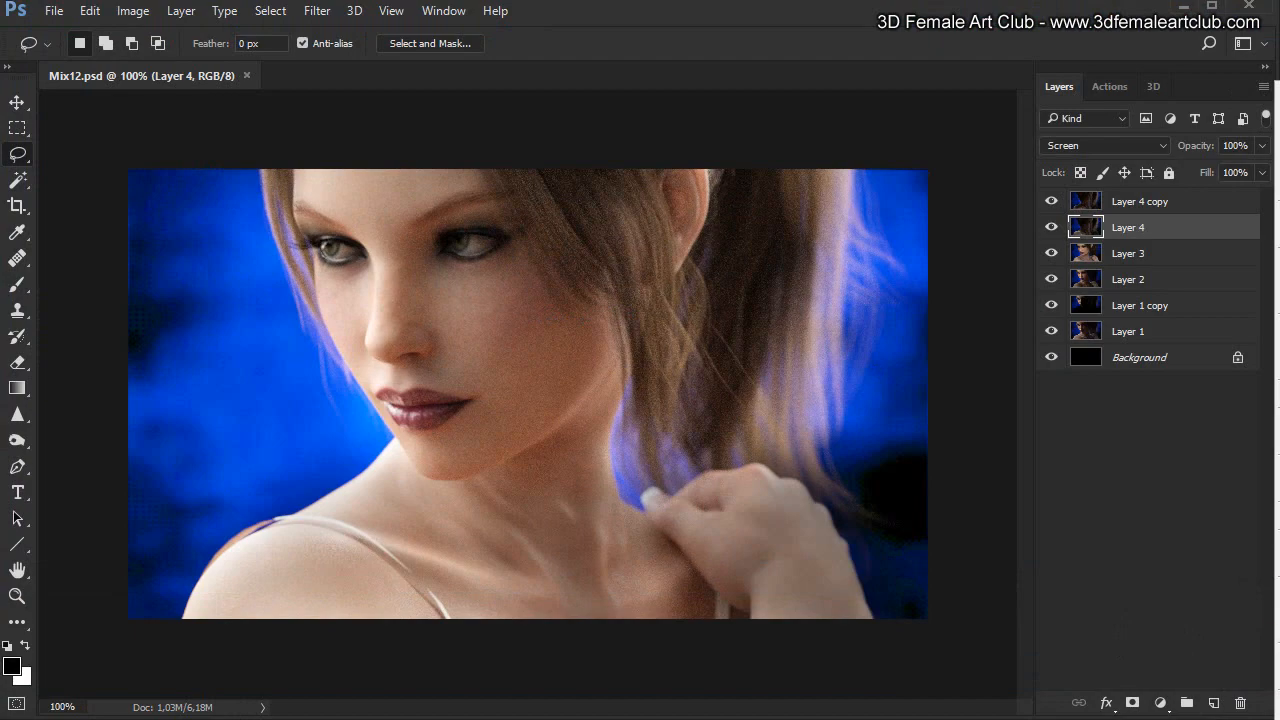
Step: Merge all visible layers into a single Background layer and open the Camera Raw filter on it
key(ctrl+shift+e)
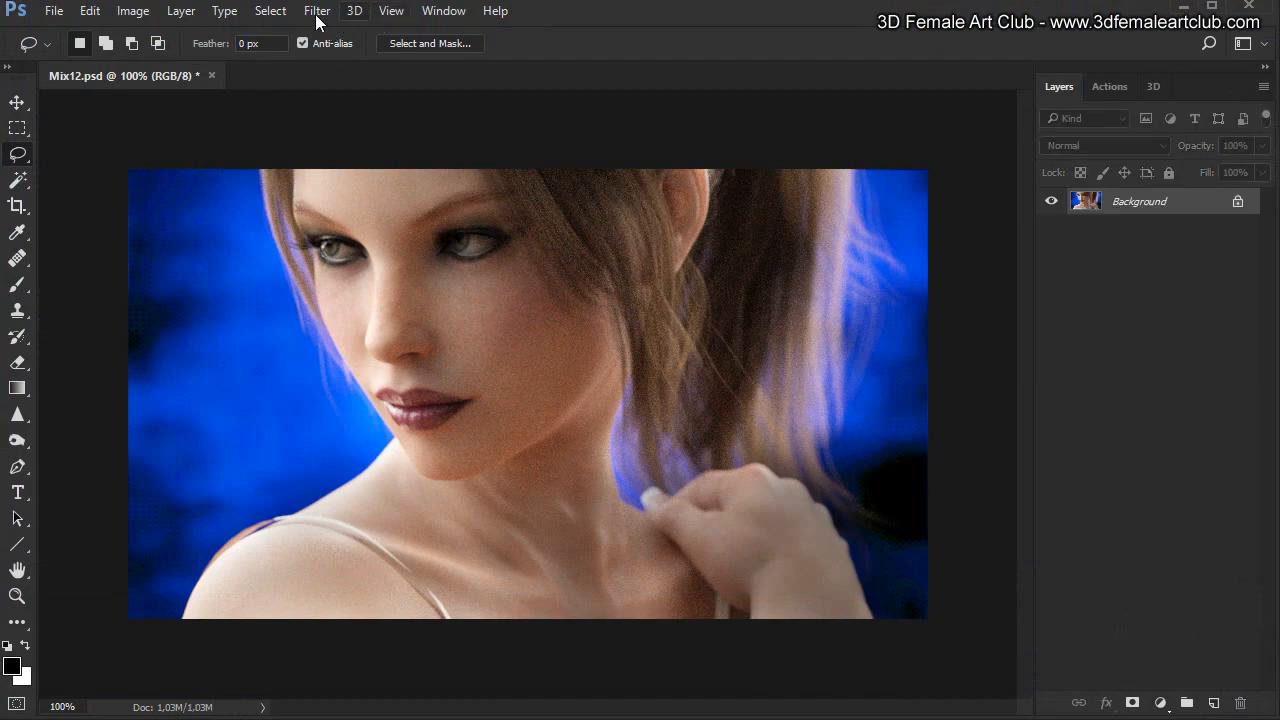
click(317, 11)
click(337, 128)
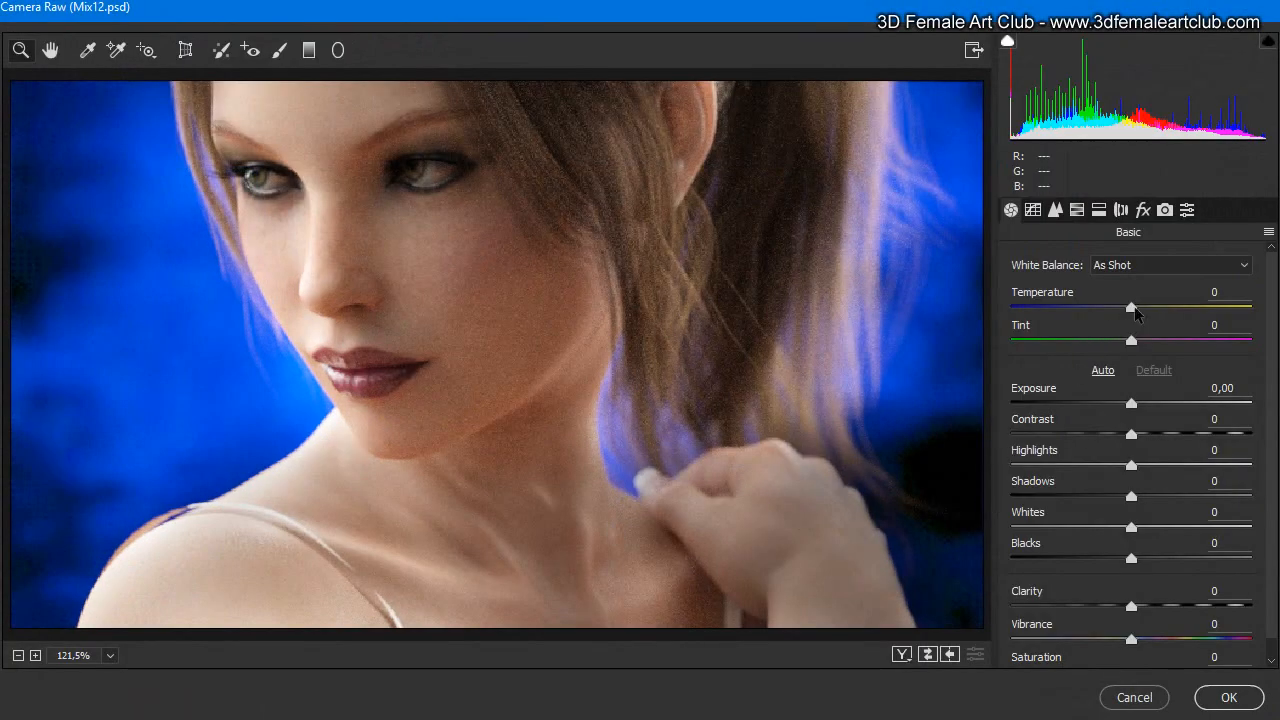
Step: Set Exposure to +0.05, Contrast to +13, Highlights to -23 and Blacks to -47, with Temperature and Shadows at 0
mouse_move(1133, 308)
mouse_down()
mouse_move(1102, 308)
mouse_move(1155, 306)
mouse_move(1138, 307)
mouse_up()
text(0)
drag(1131, 404, 1106, 456)
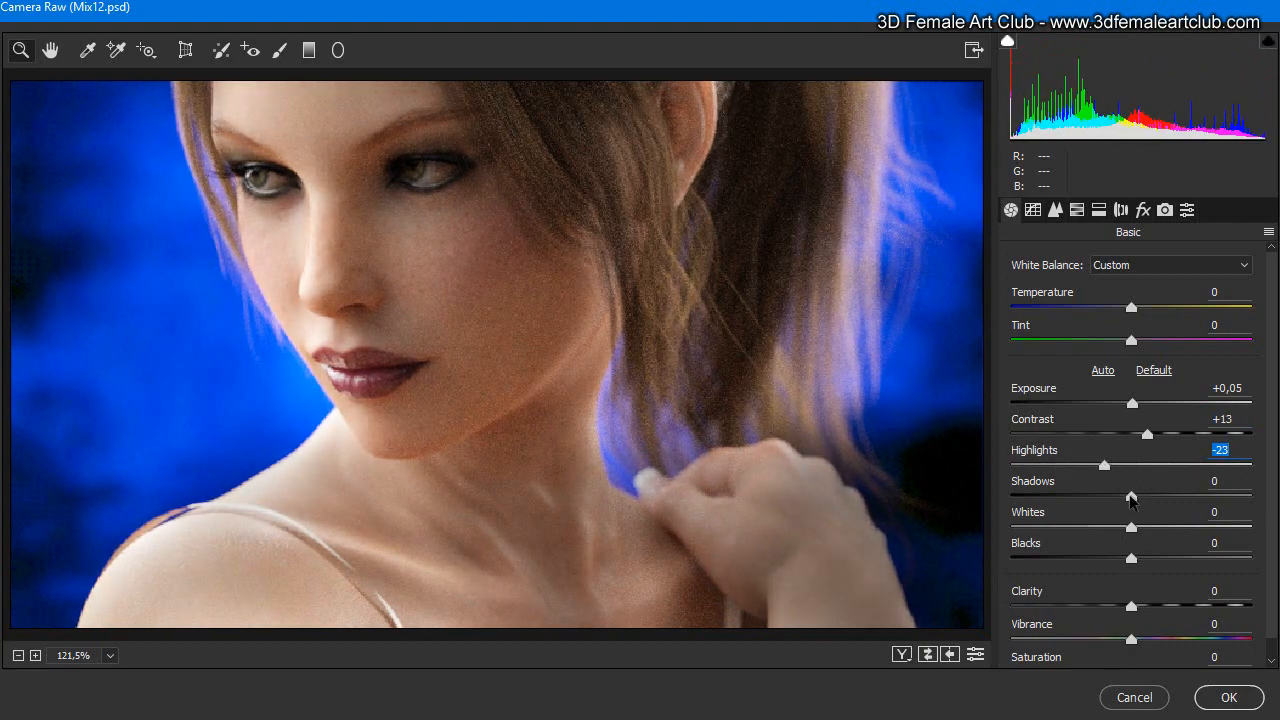
drag(1131, 500, 1192, 505)
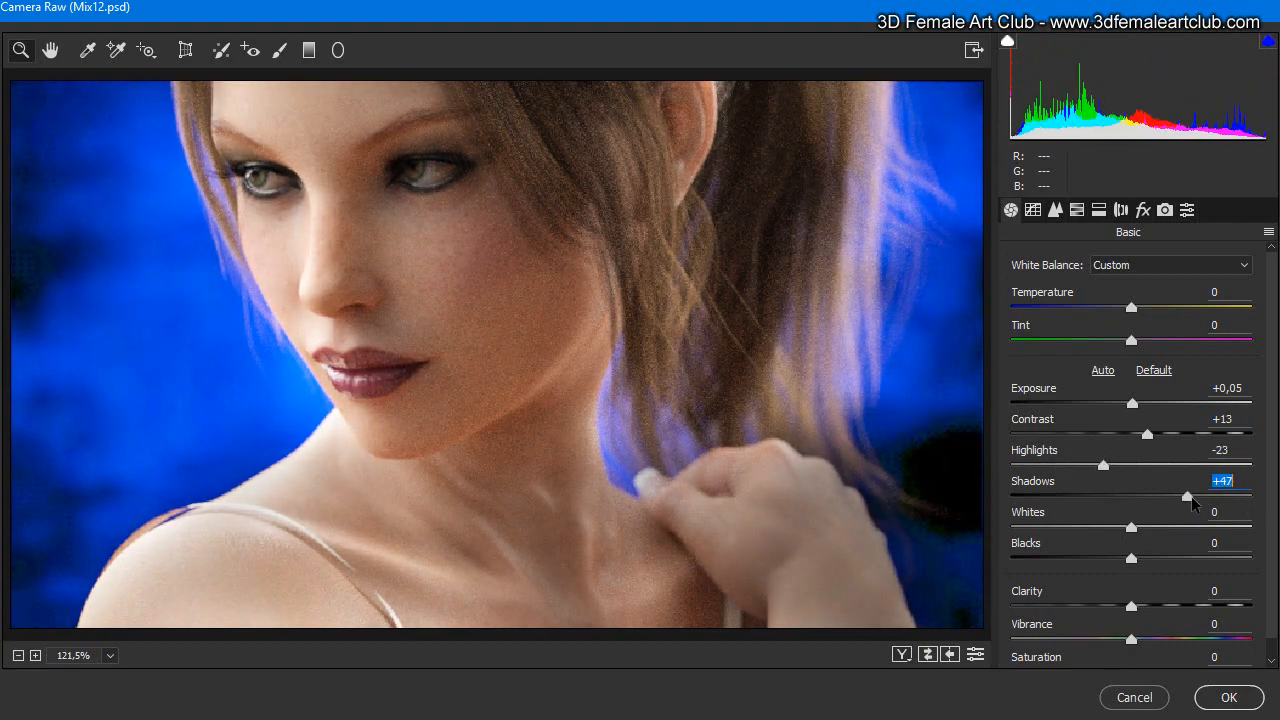
double_click(1188, 498)
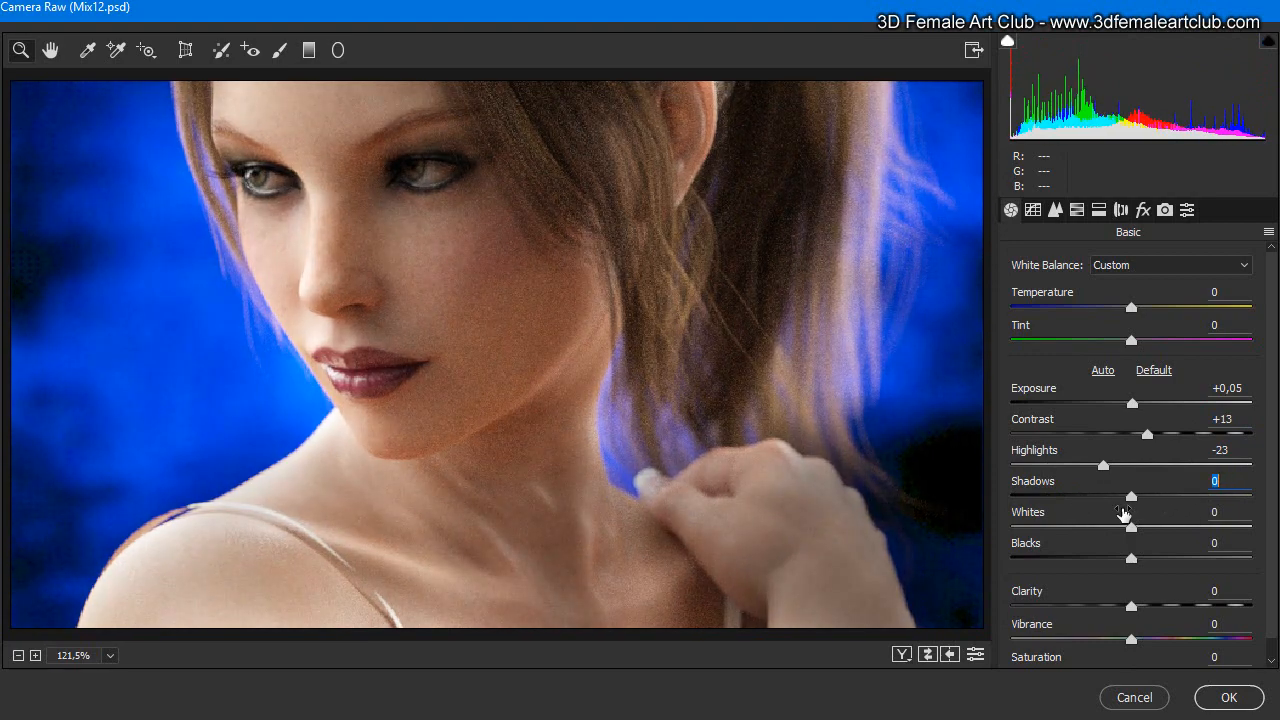
drag(1128, 563, 1079, 542)
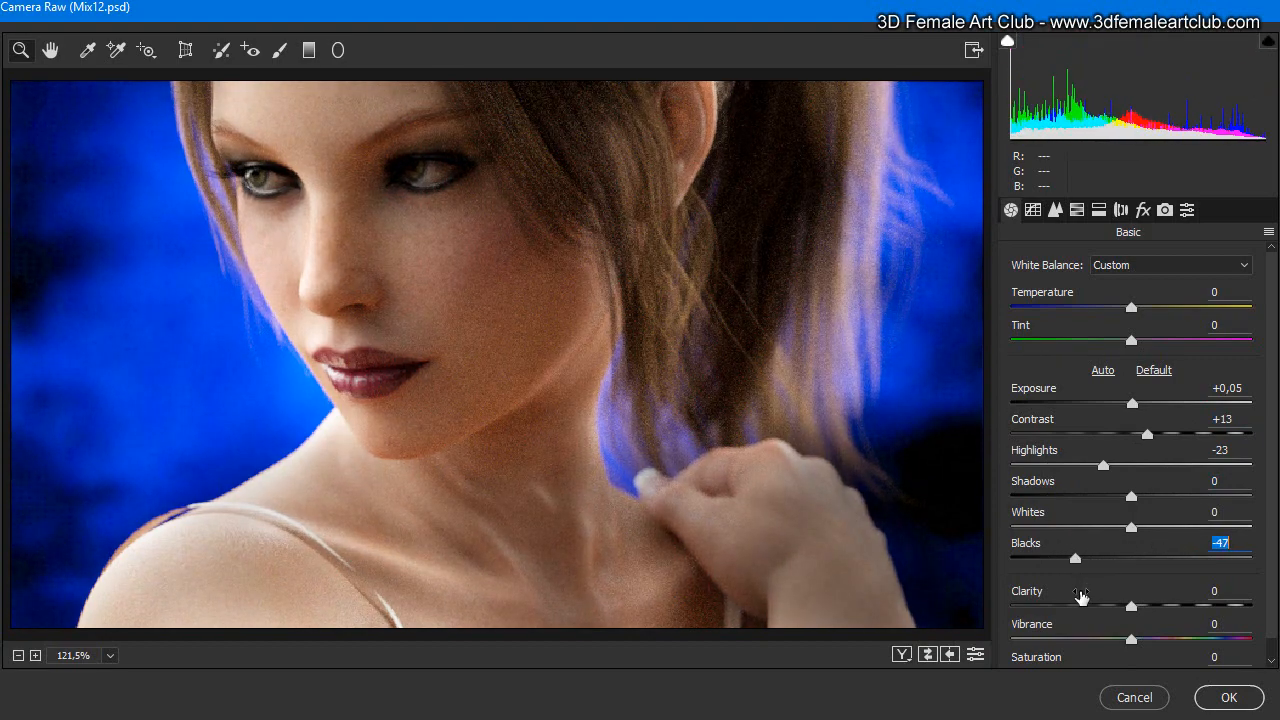
Step: Try the portrait fully desaturated, and set the Saturation to -13
scroll(1070, 590, down, 1)
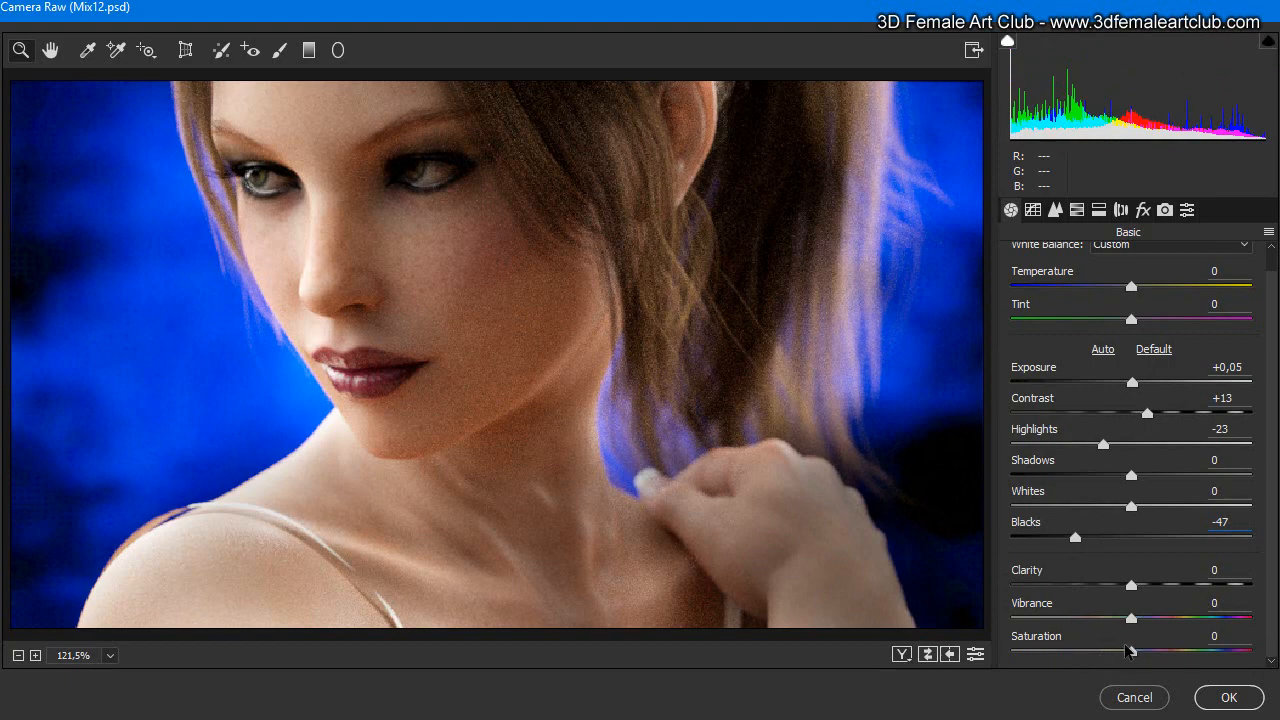
drag(1131, 652, 925, 650)
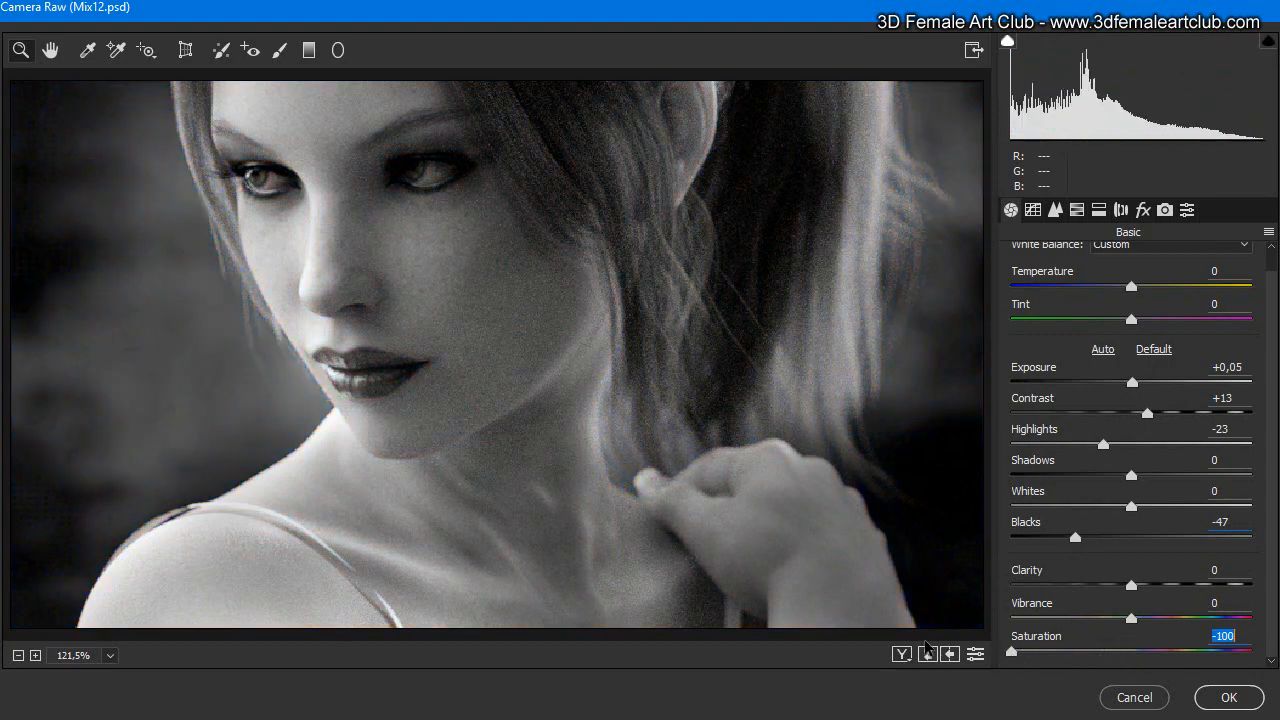
drag(1012, 653, 1117, 663)
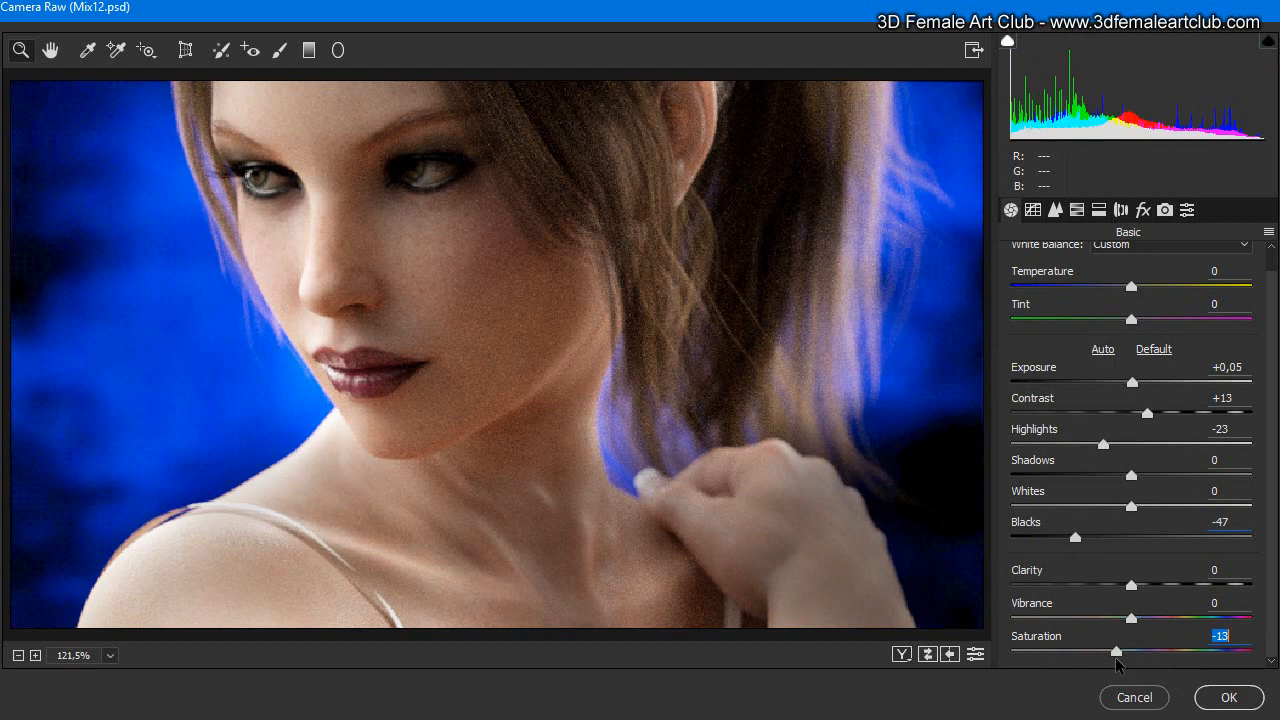
Step: Darken the image corners with a strong negative lens vignetting amount and apply the Camera Raw adjustments
click(1121, 210)
scroll(1125, 560, down, 2)
drag(1133, 592, 1016, 583)
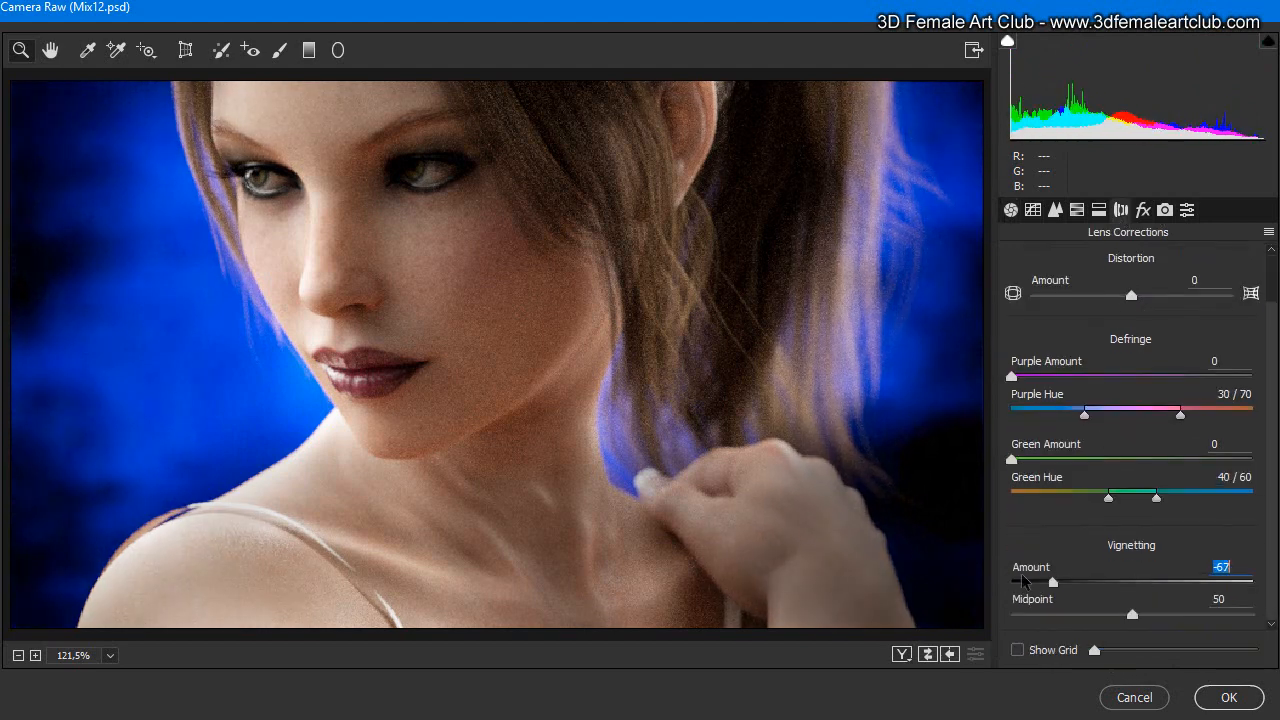
click(1227, 697)
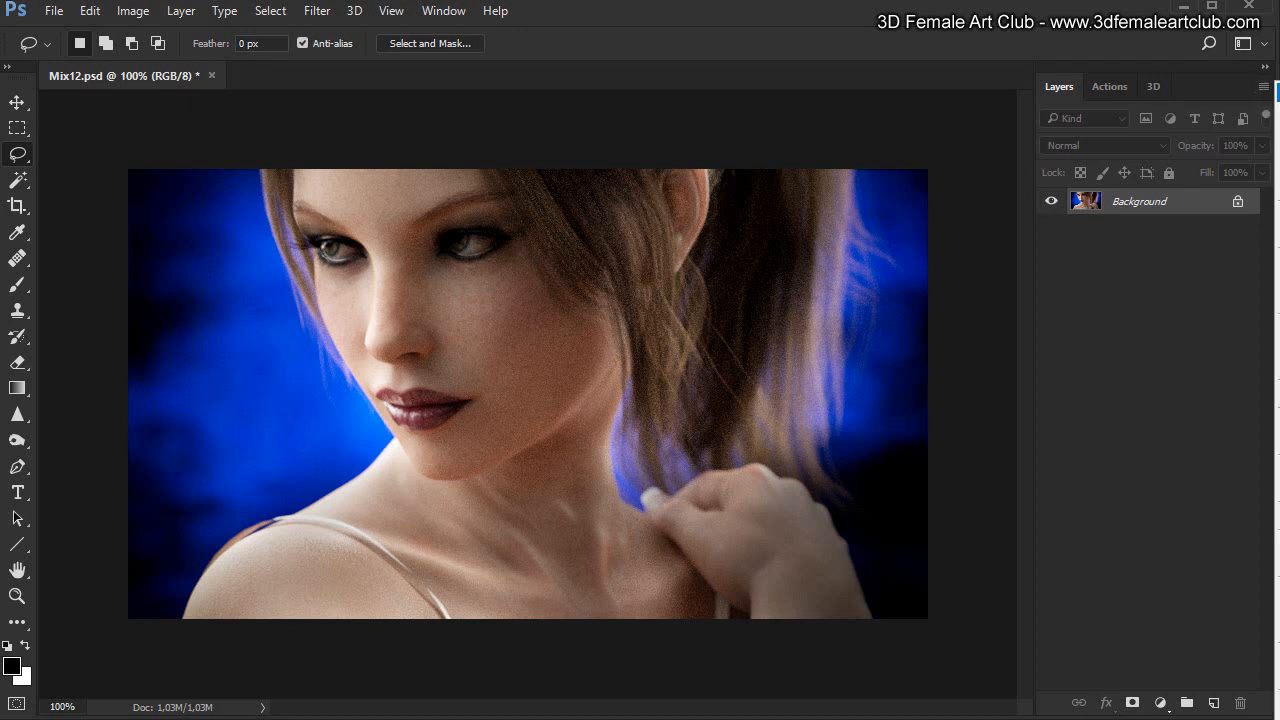
Step: Duplicate the Background layer, fill the copy with a linear black-to-white gradient rising from the chest to the chin, and blend it in Multiply mode
click(871, 228)
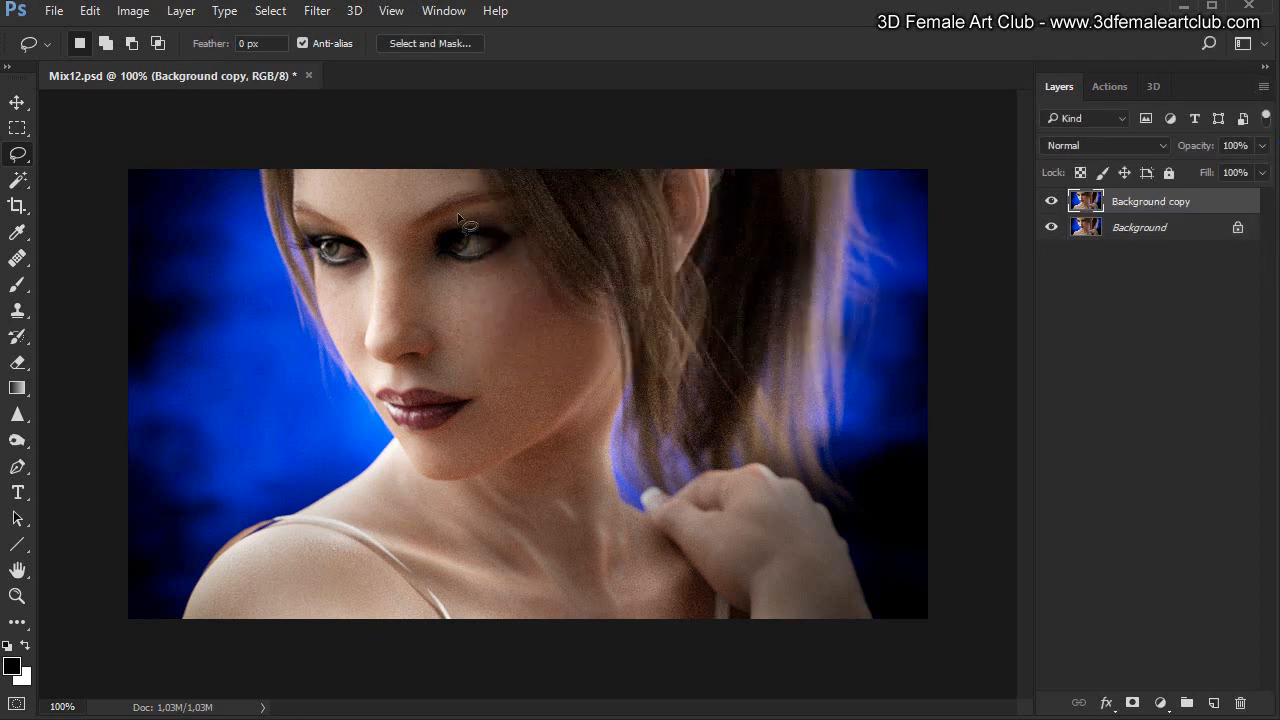
click(17, 388)
click(100, 386)
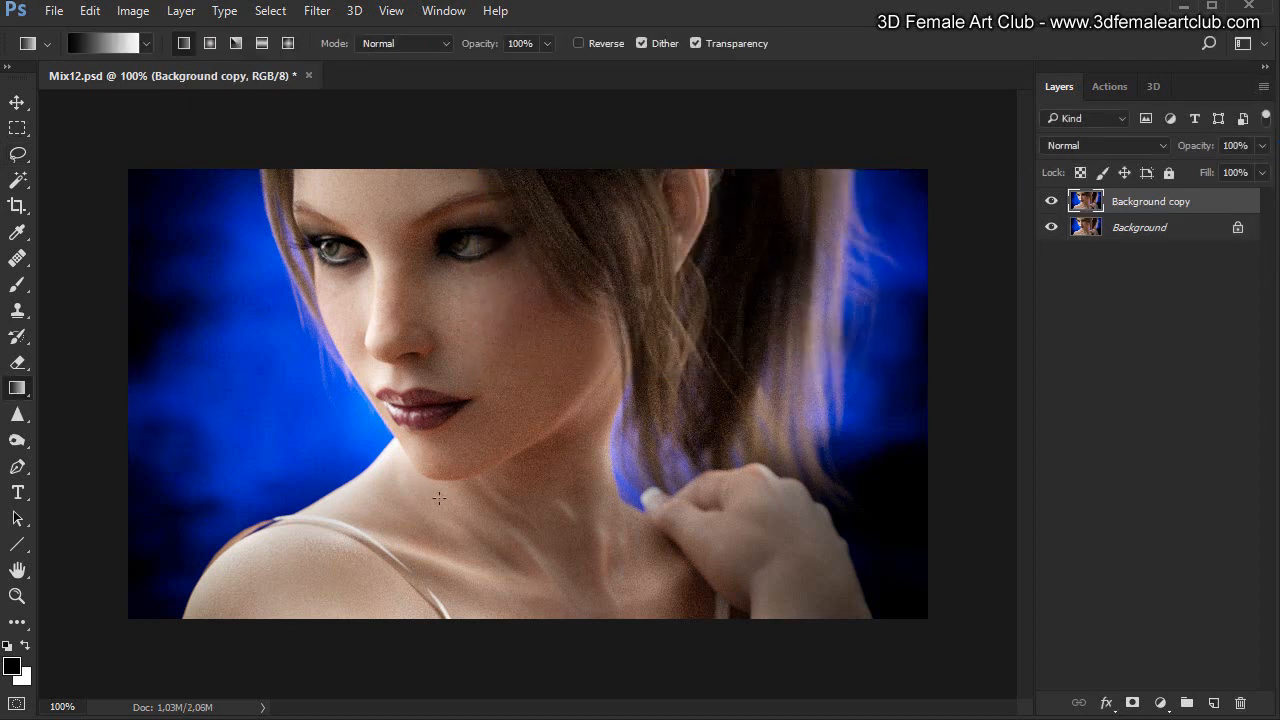
drag(489, 567, 489, 452)
click(1138, 146)
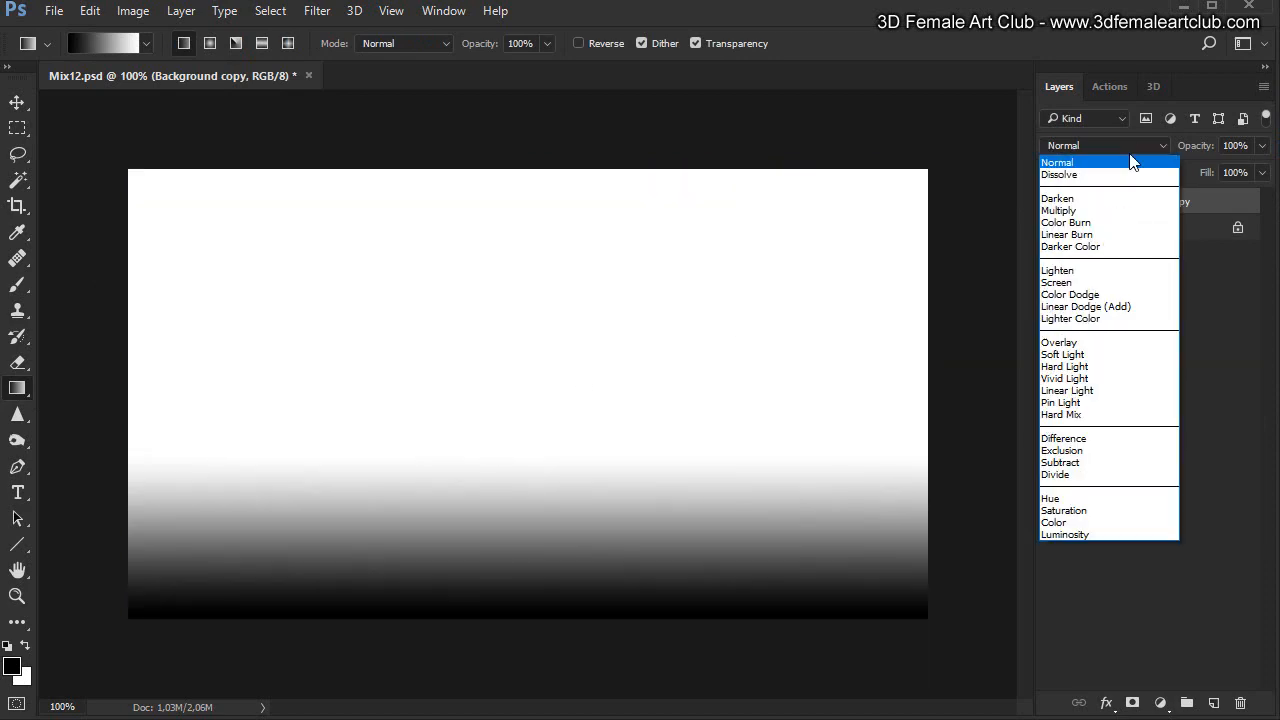
click(1077, 209)
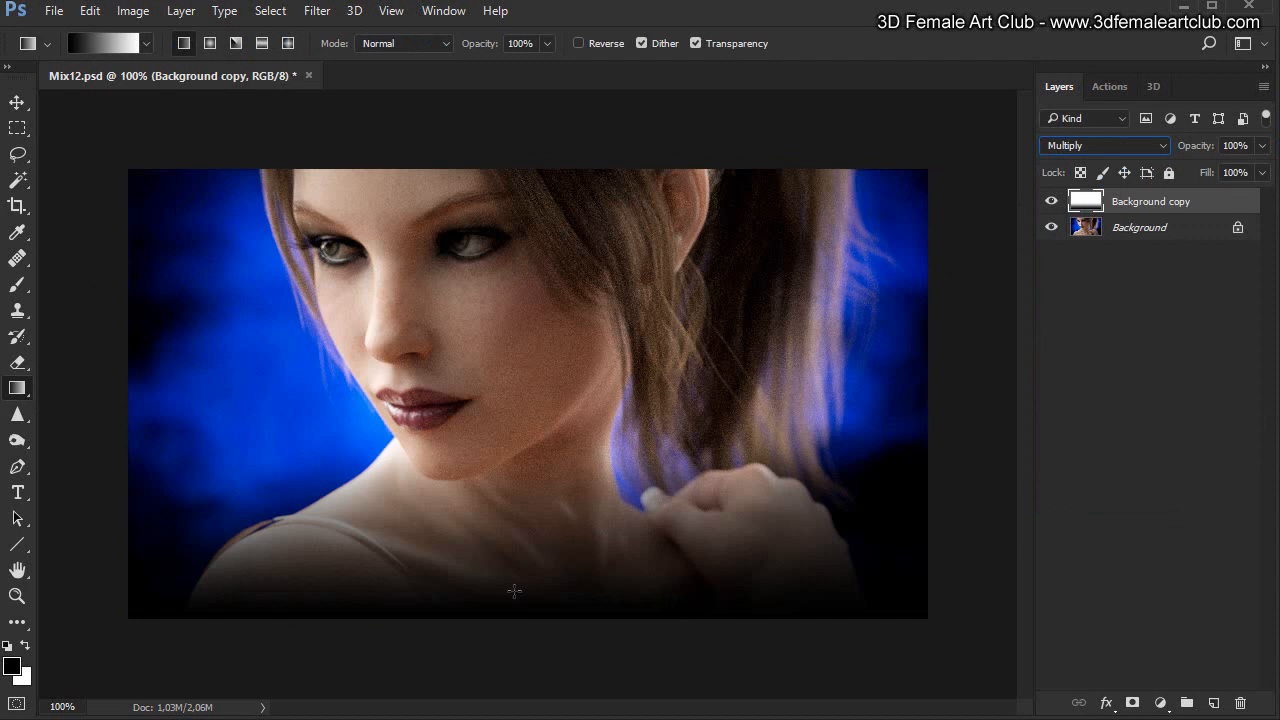
Step: Redraw the gradient so the darkening fades from the chest up to the face, set the layer's opacity to 12%, and switch to the Lasso tool
drag(502, 604, 501, 386)
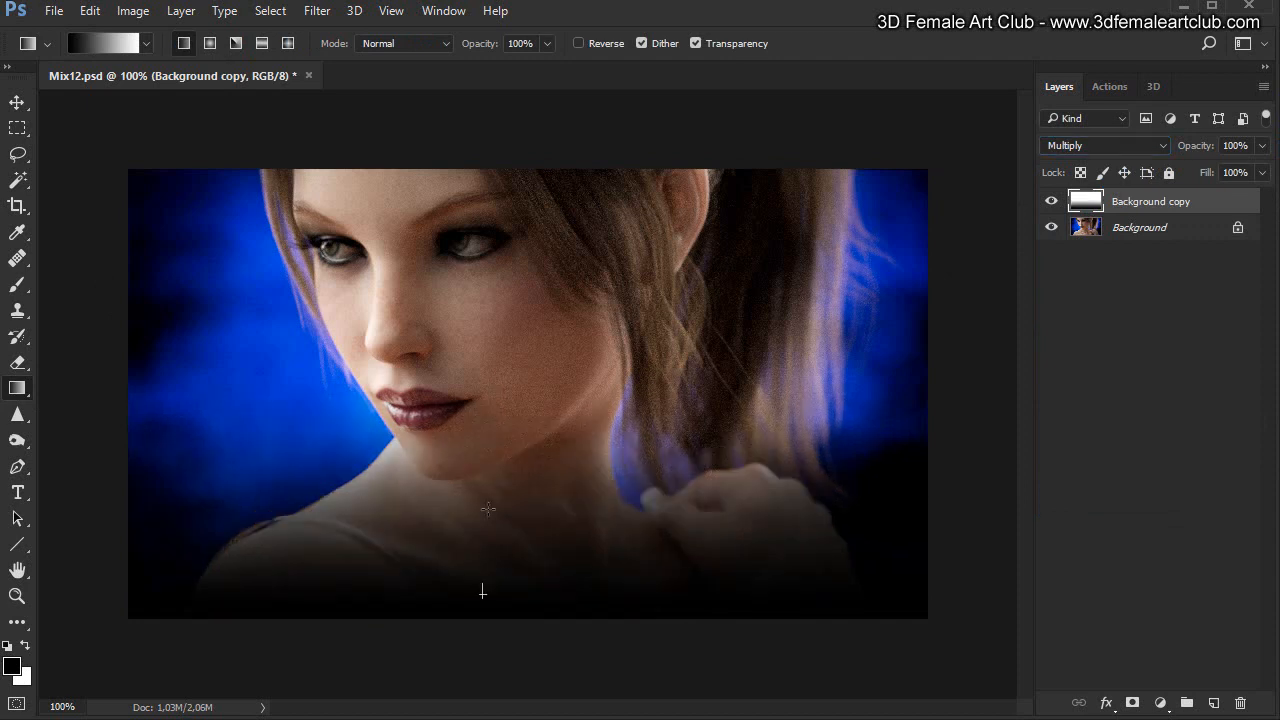
drag(488, 509, 488, 339)
click(1262, 146)
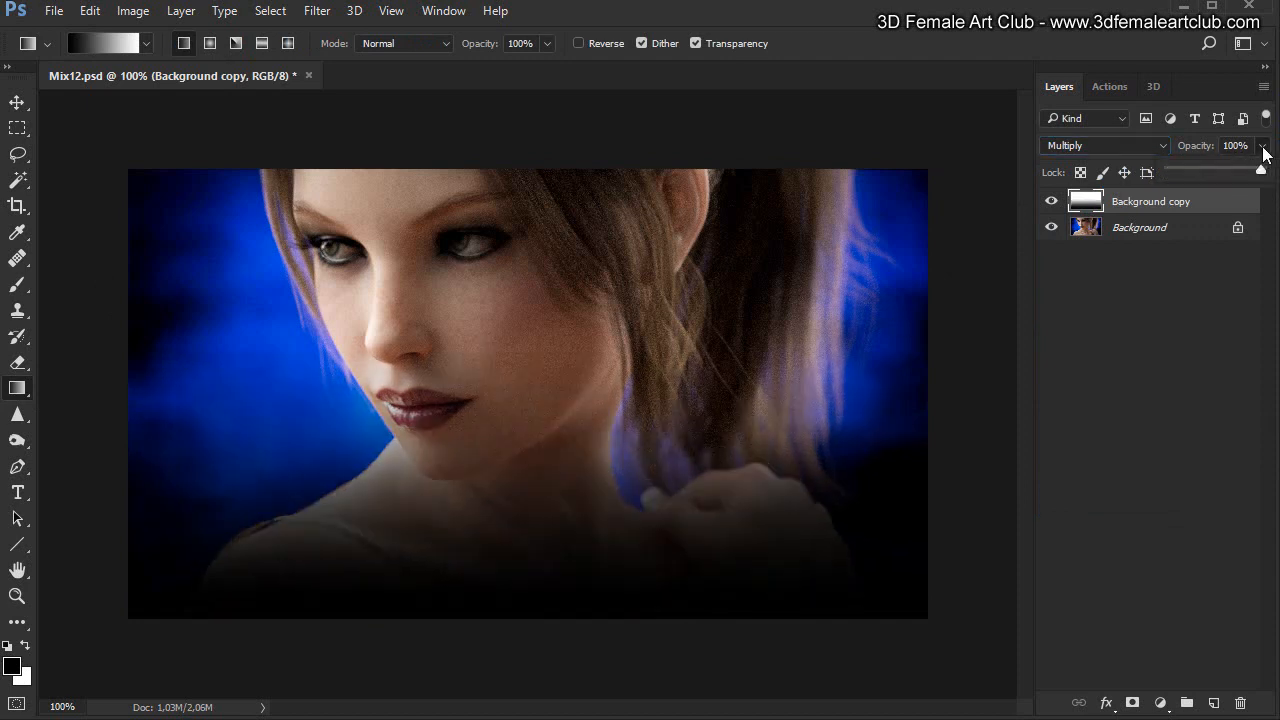
mouse_move(1171, 162)
mouse_down()
mouse_move(1158, 161)
mouse_move(1193, 163)
mouse_move(1125, 163)
mouse_move(1190, 163)
mouse_up()
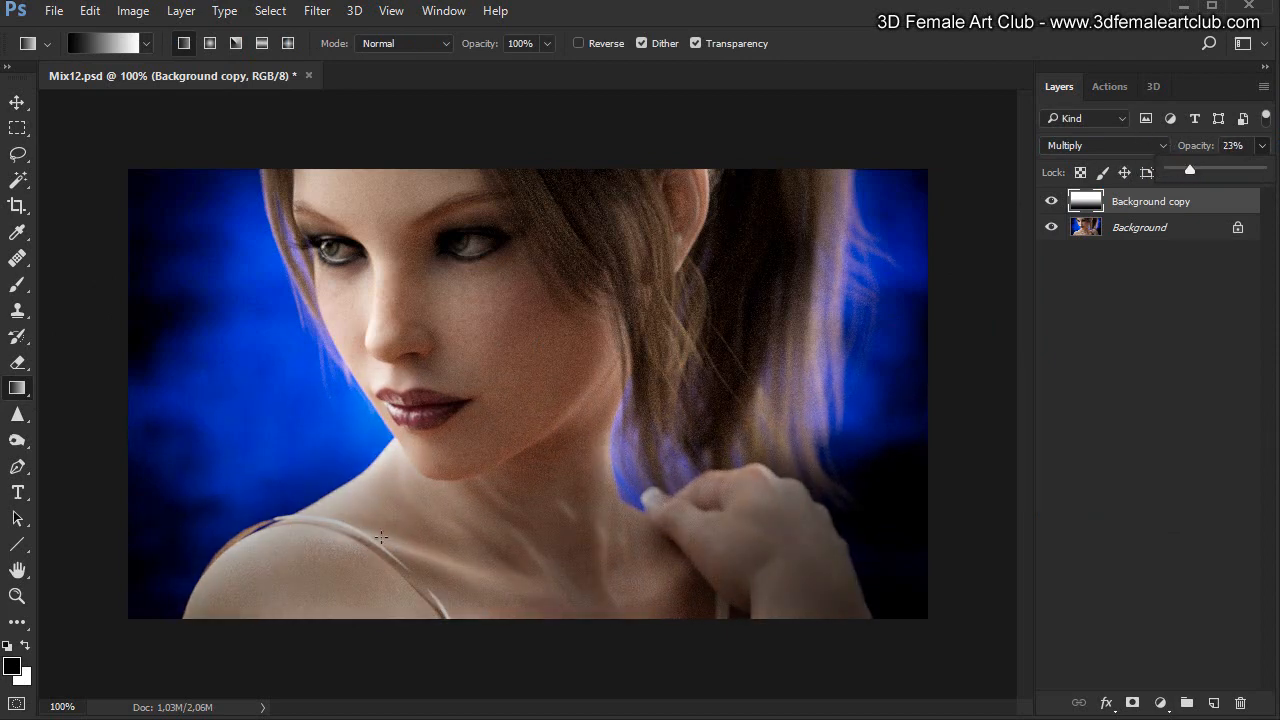
mouse_move(1192, 170)
mouse_down()
mouse_move(1146, 170)
mouse_move(1229, 168)
mouse_move(1126, 178)
mouse_move(1180, 175)
mouse_up()
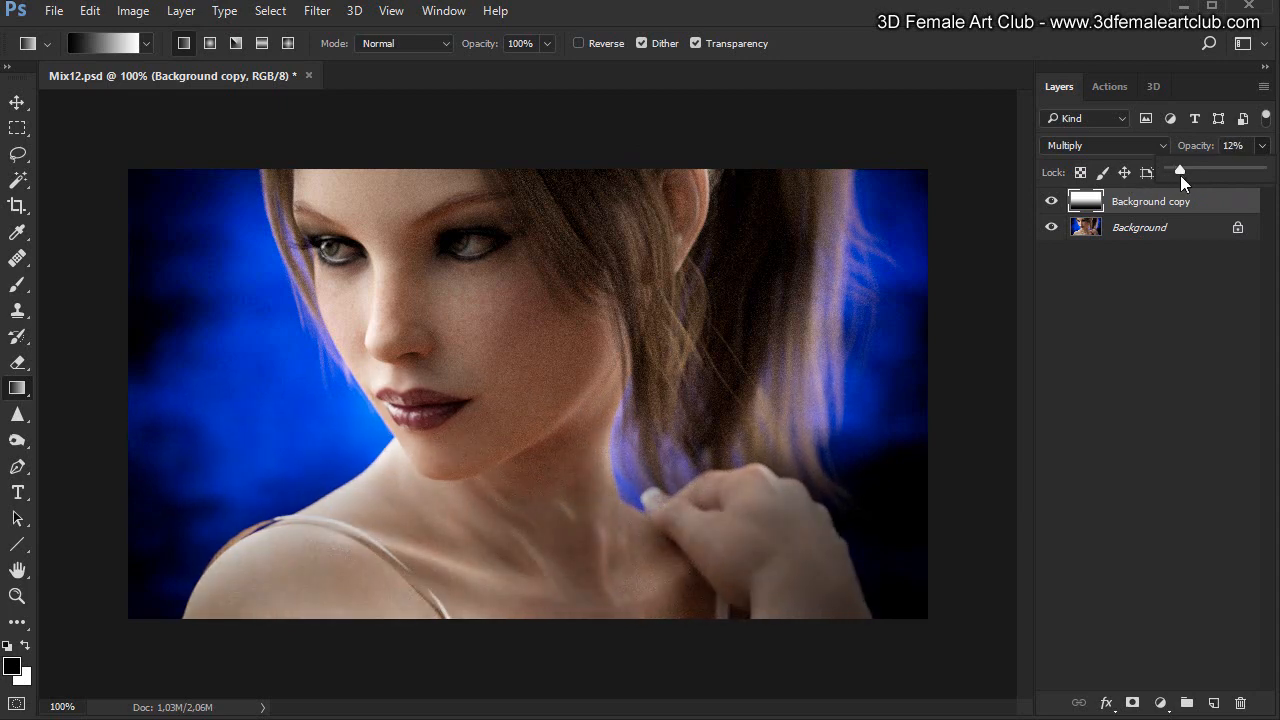
click(17, 153)
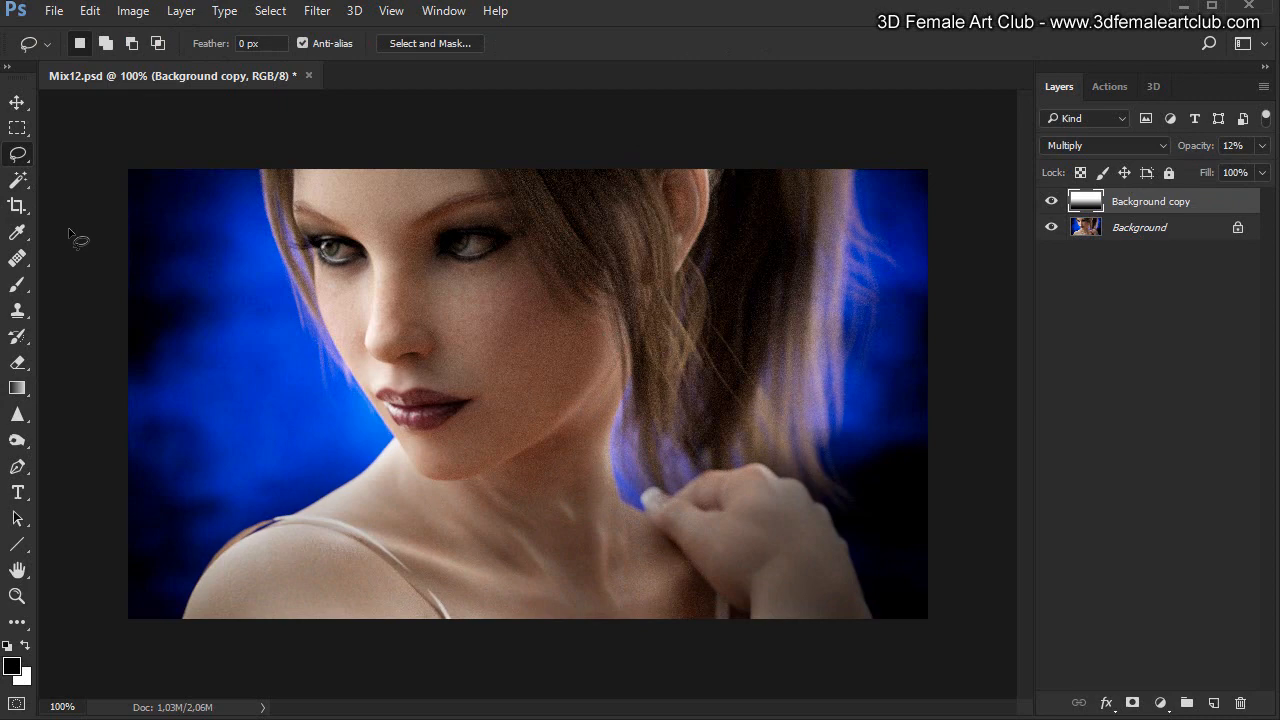